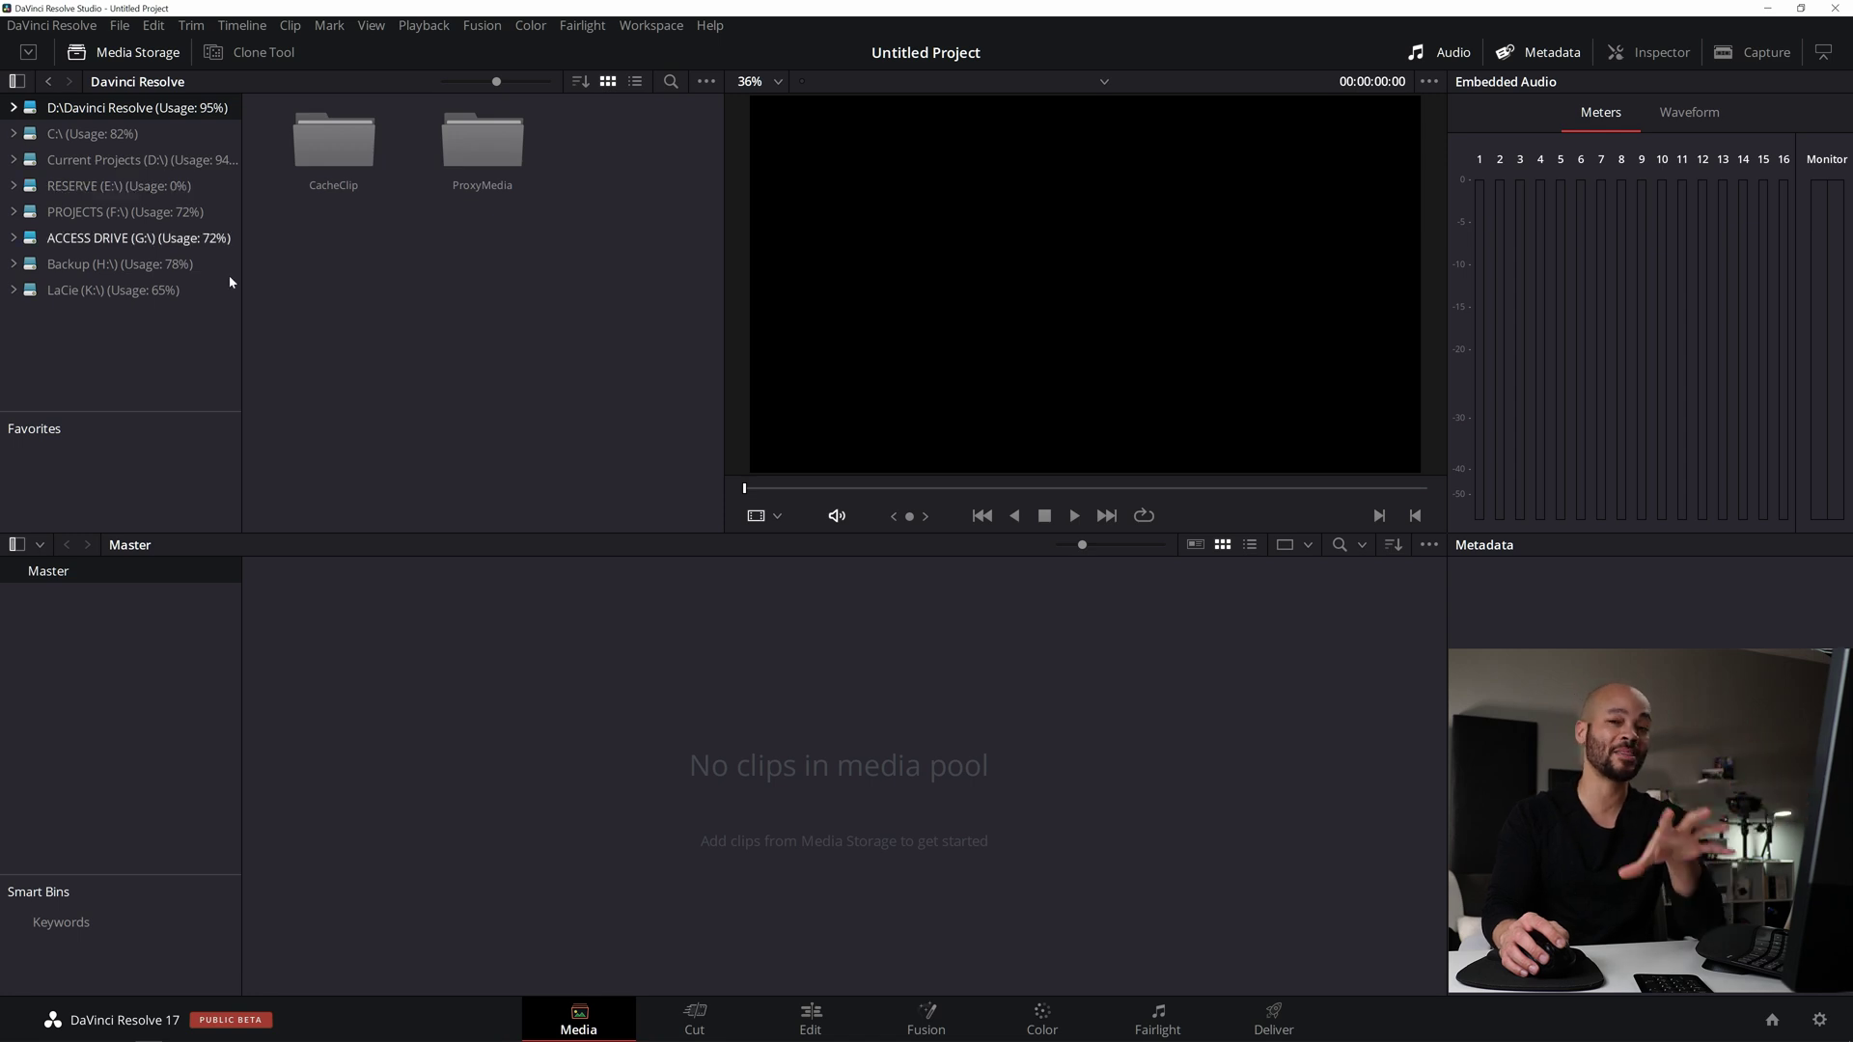
Open the File menu's import options, then close it without importing anything.
{"action": "left_click", "coordinate": [120, 29]}
{"action": "mouse_move", "coordinate": [261, 224]}
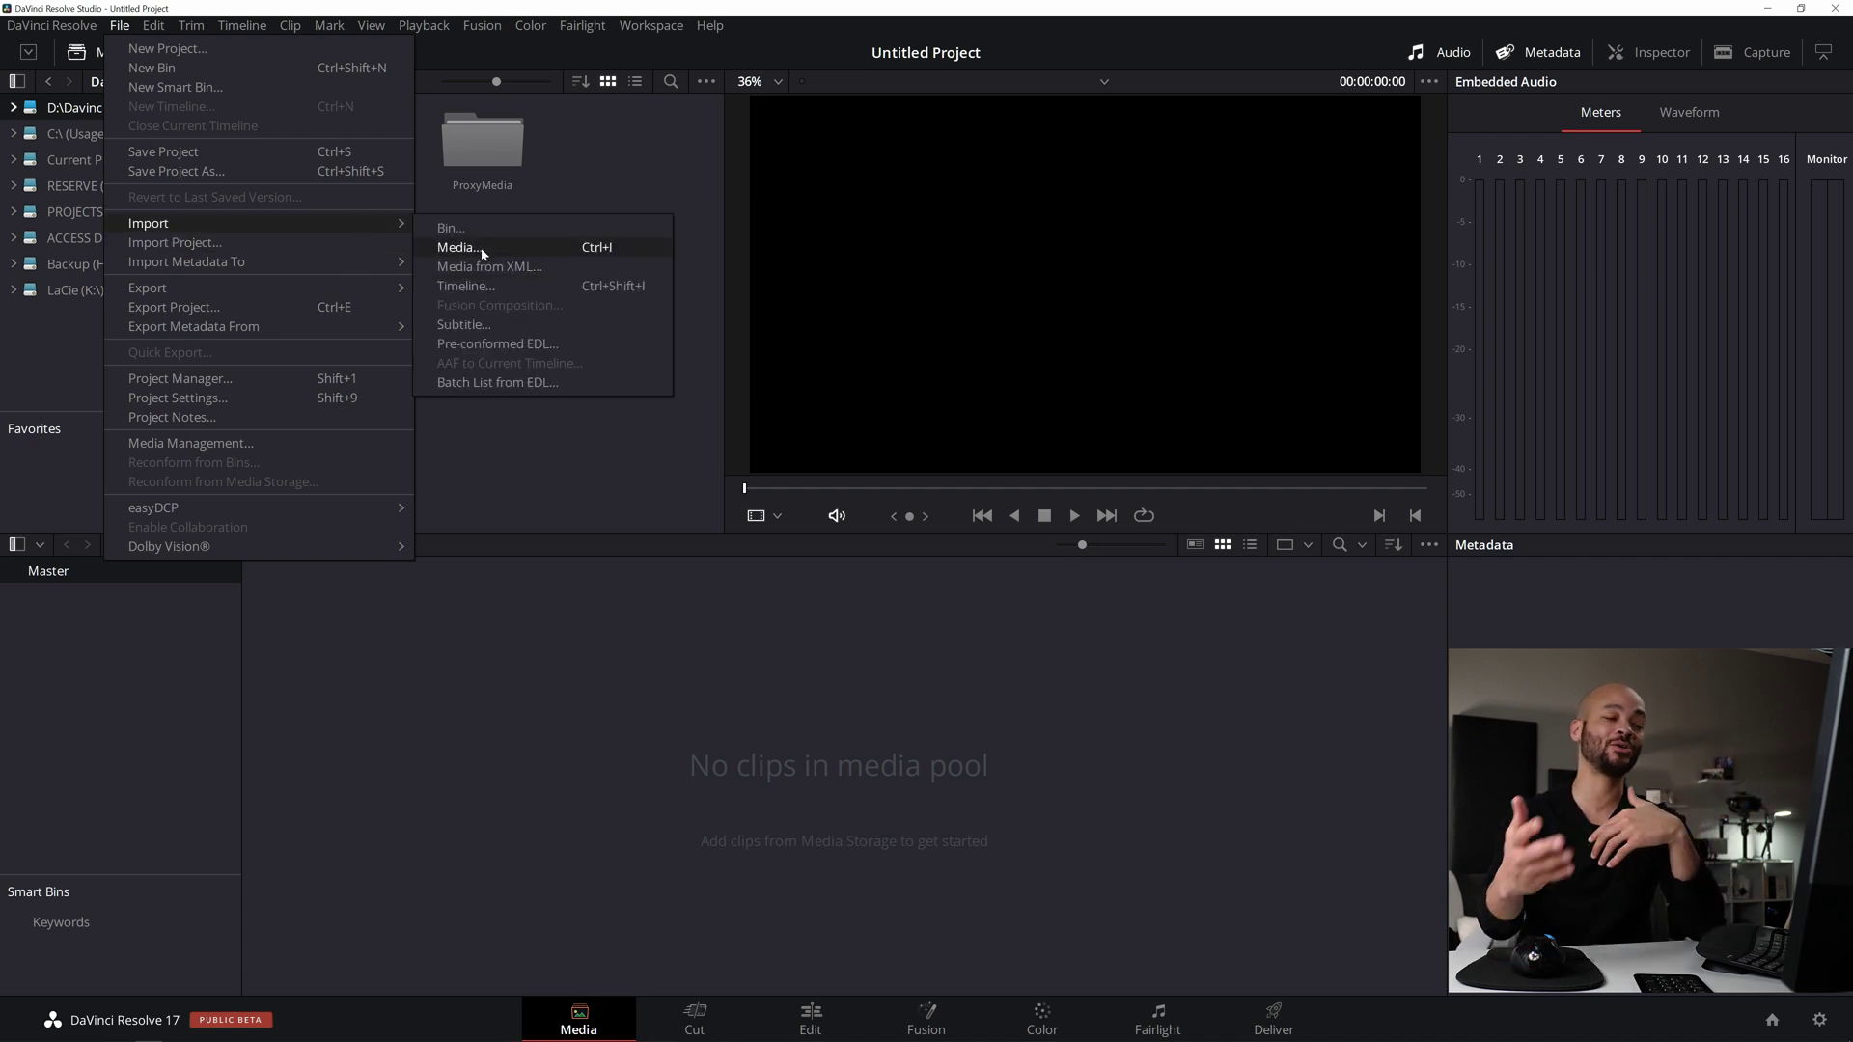
{"action": "left_click", "coordinate": [991, 945]}
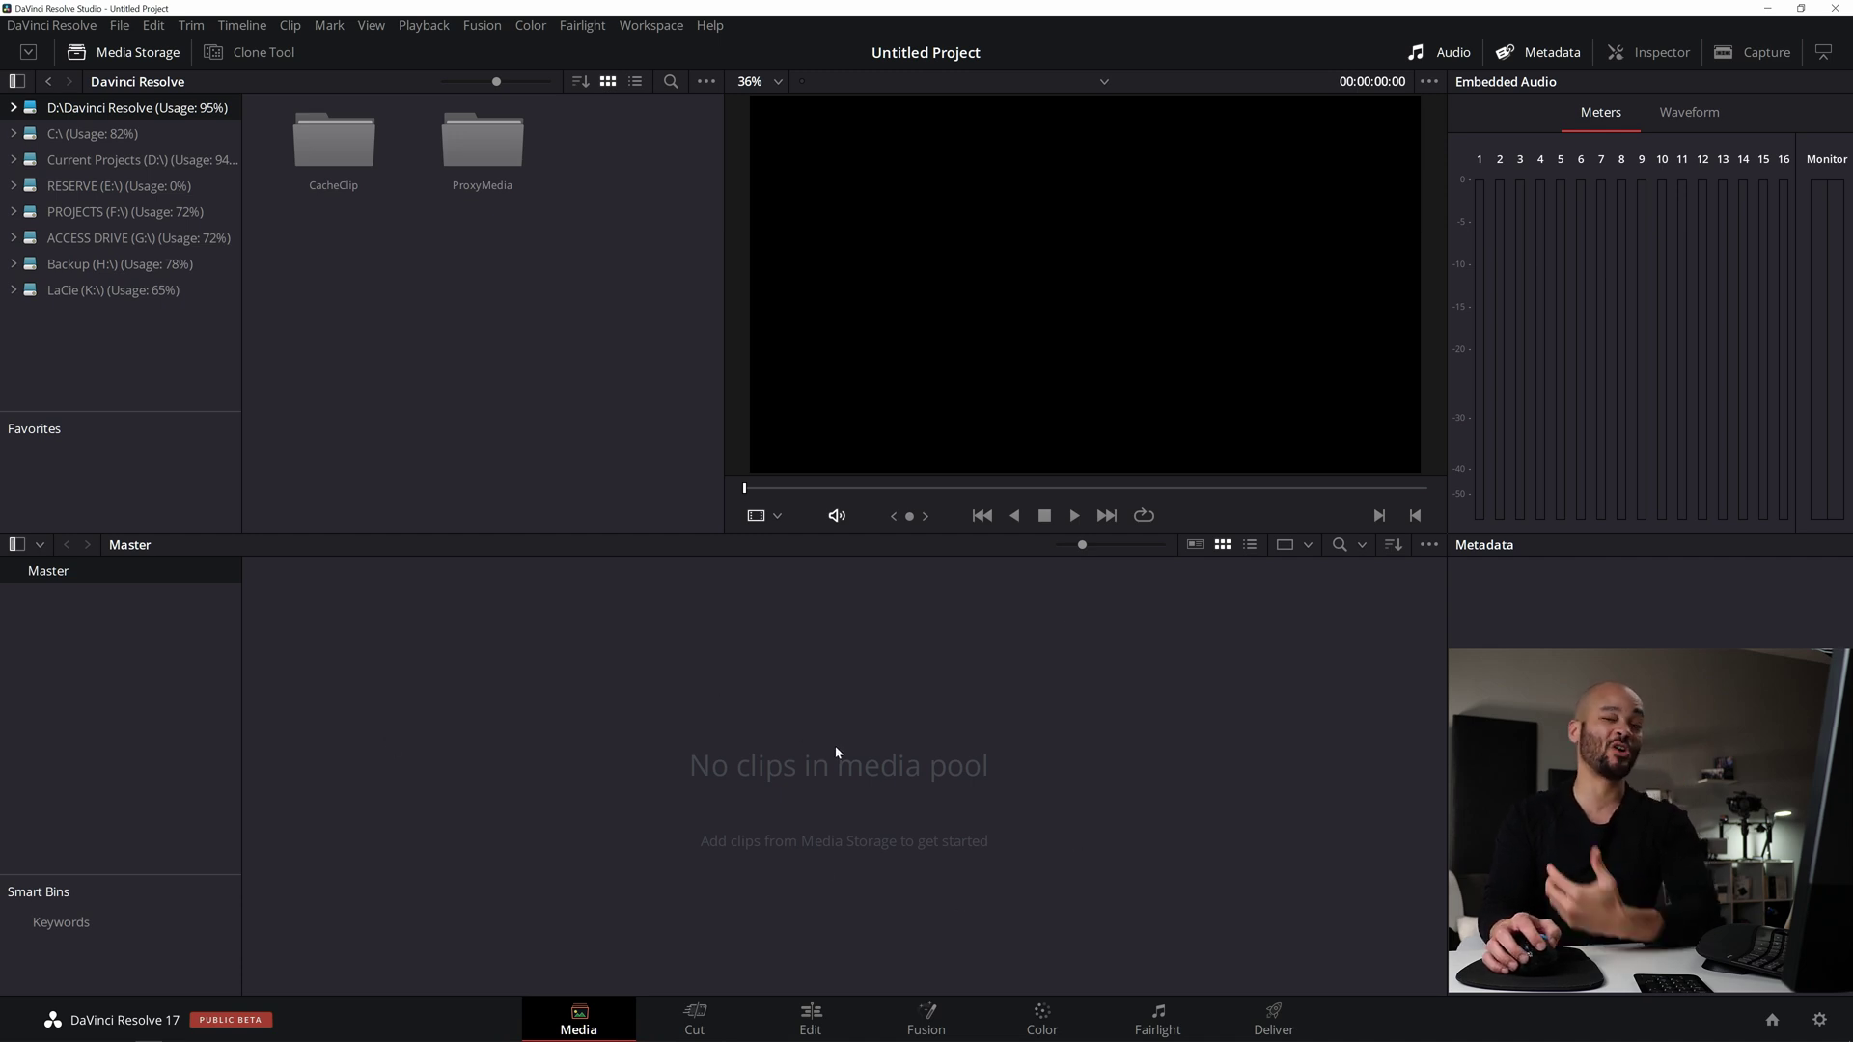
Tour the Deliver, Fairlight, Color, Fusion, Edit and Cut pages, then return to the Media page.
{"action": "left_click", "coordinate": [1273, 1019]}
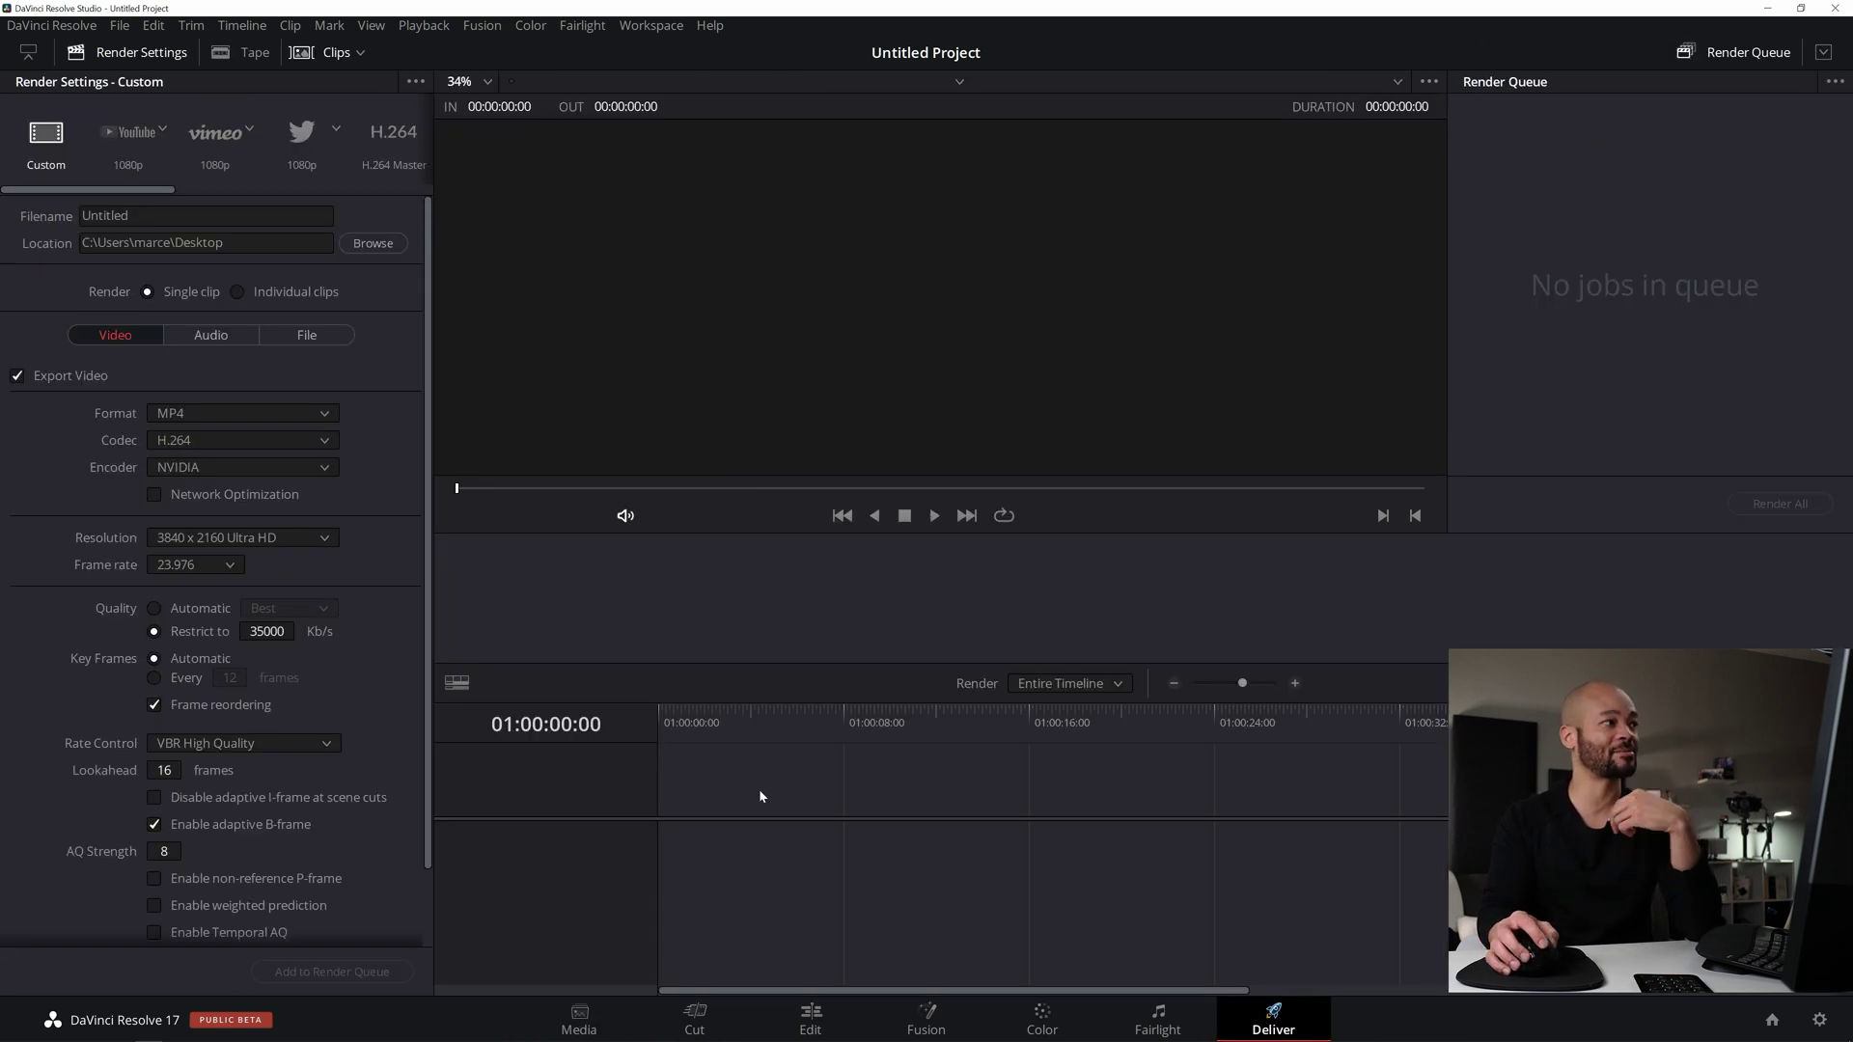
{"action": "left_click", "coordinate": [1158, 1016]}
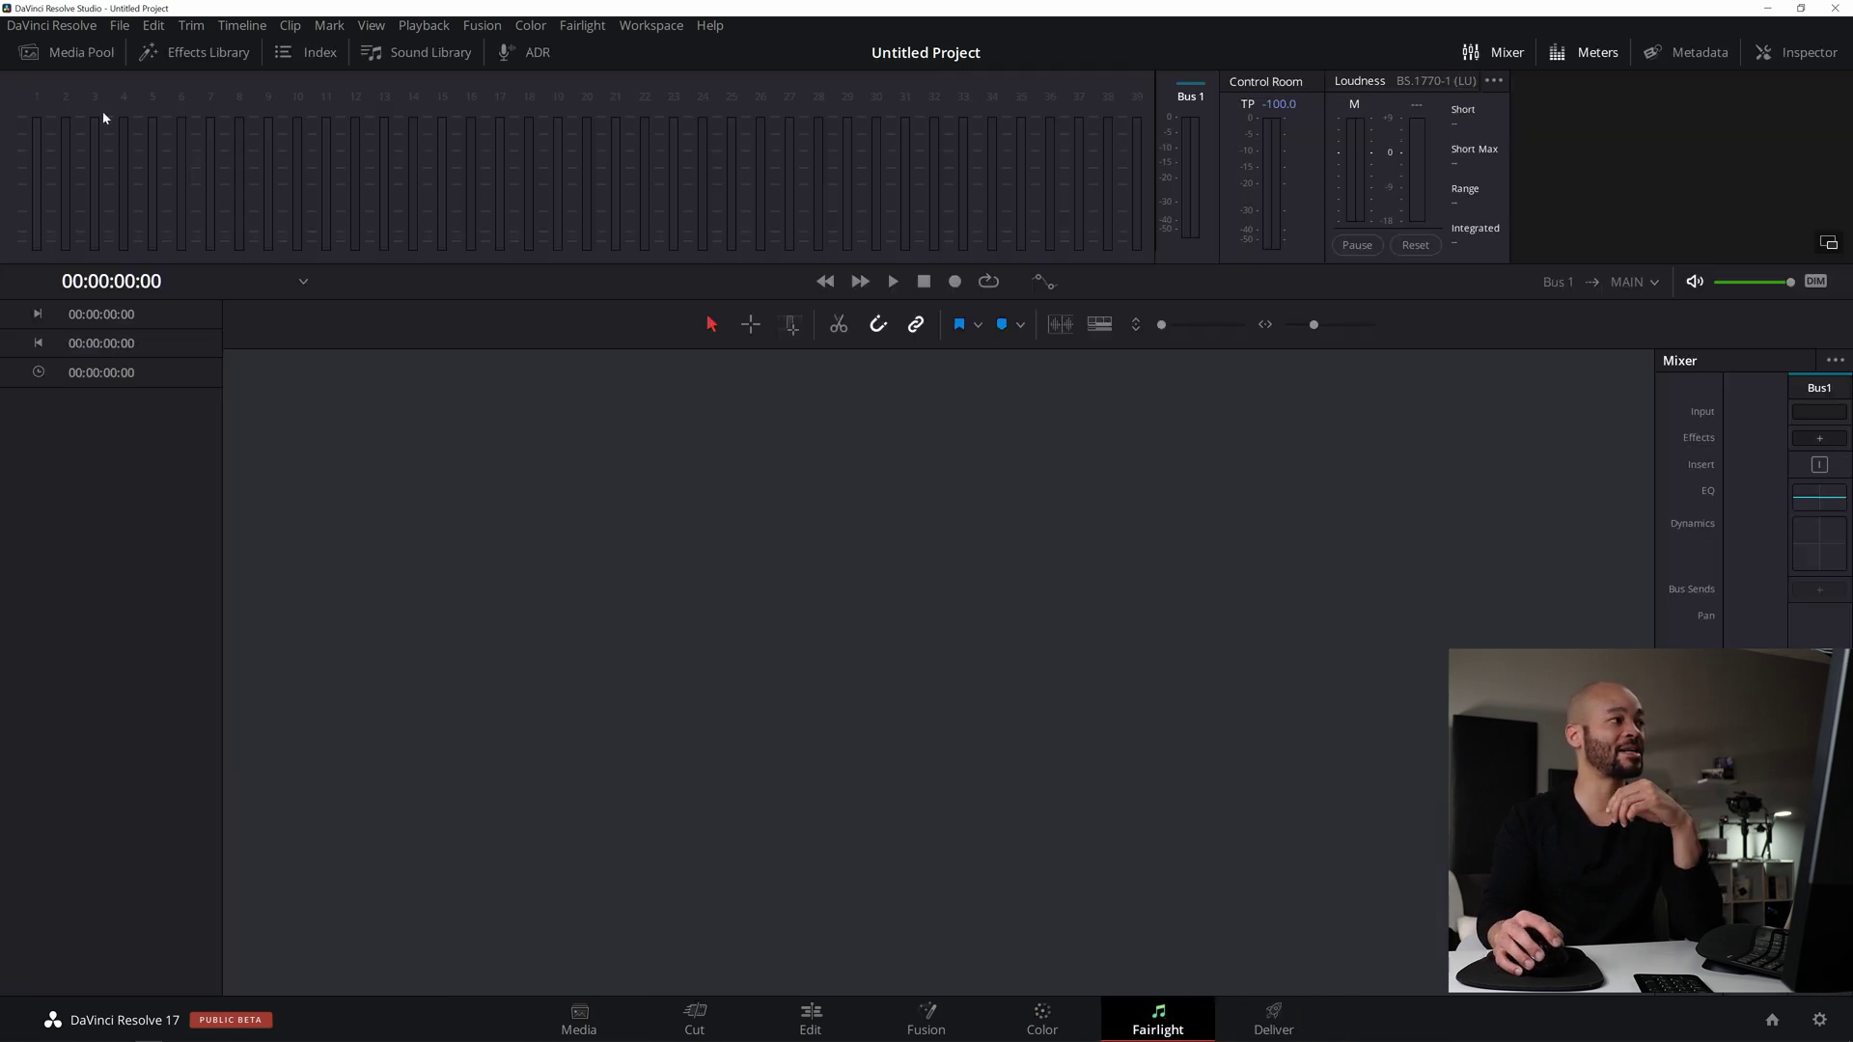
{"action": "left_click", "coordinate": [53, 53]}
{"action": "left_click", "coordinate": [53, 53]}
{"action": "left_click", "coordinate": [1093, 1013]}
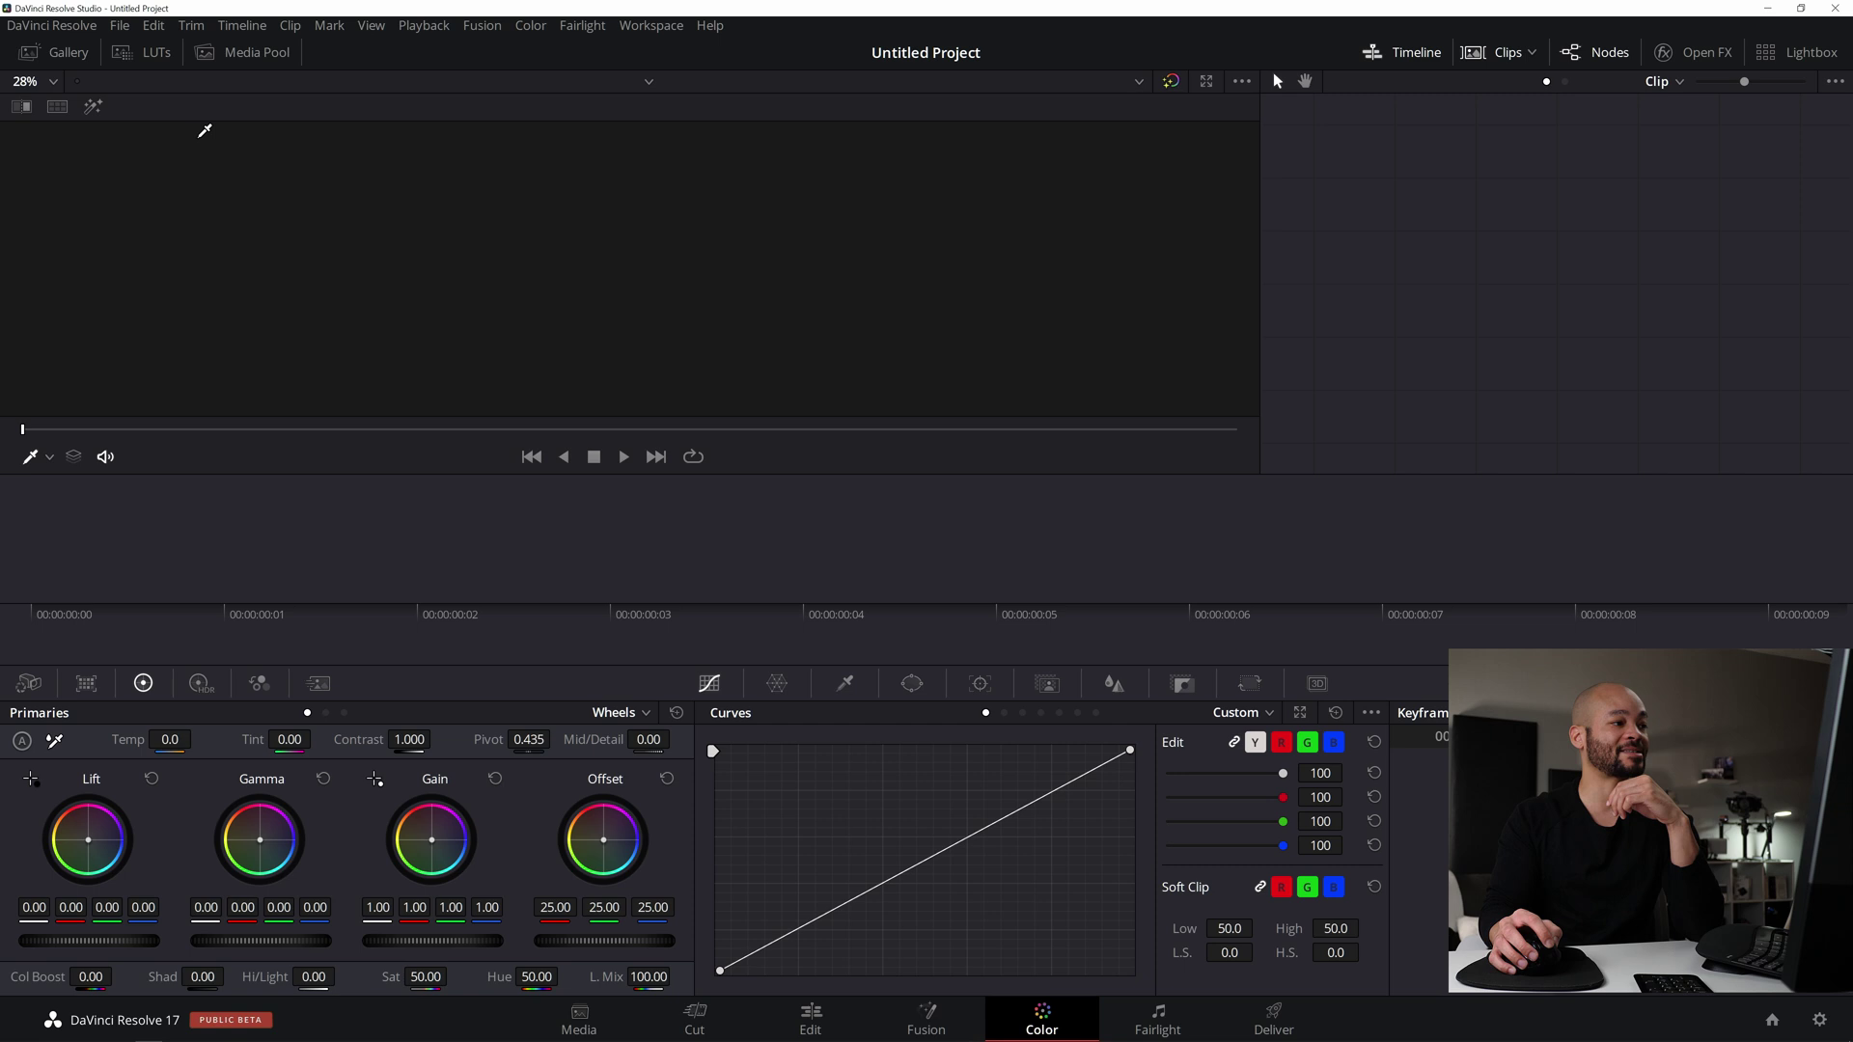
{"action": "left_click", "coordinate": [253, 53]}
{"action": "left_click", "coordinate": [252, 53]}
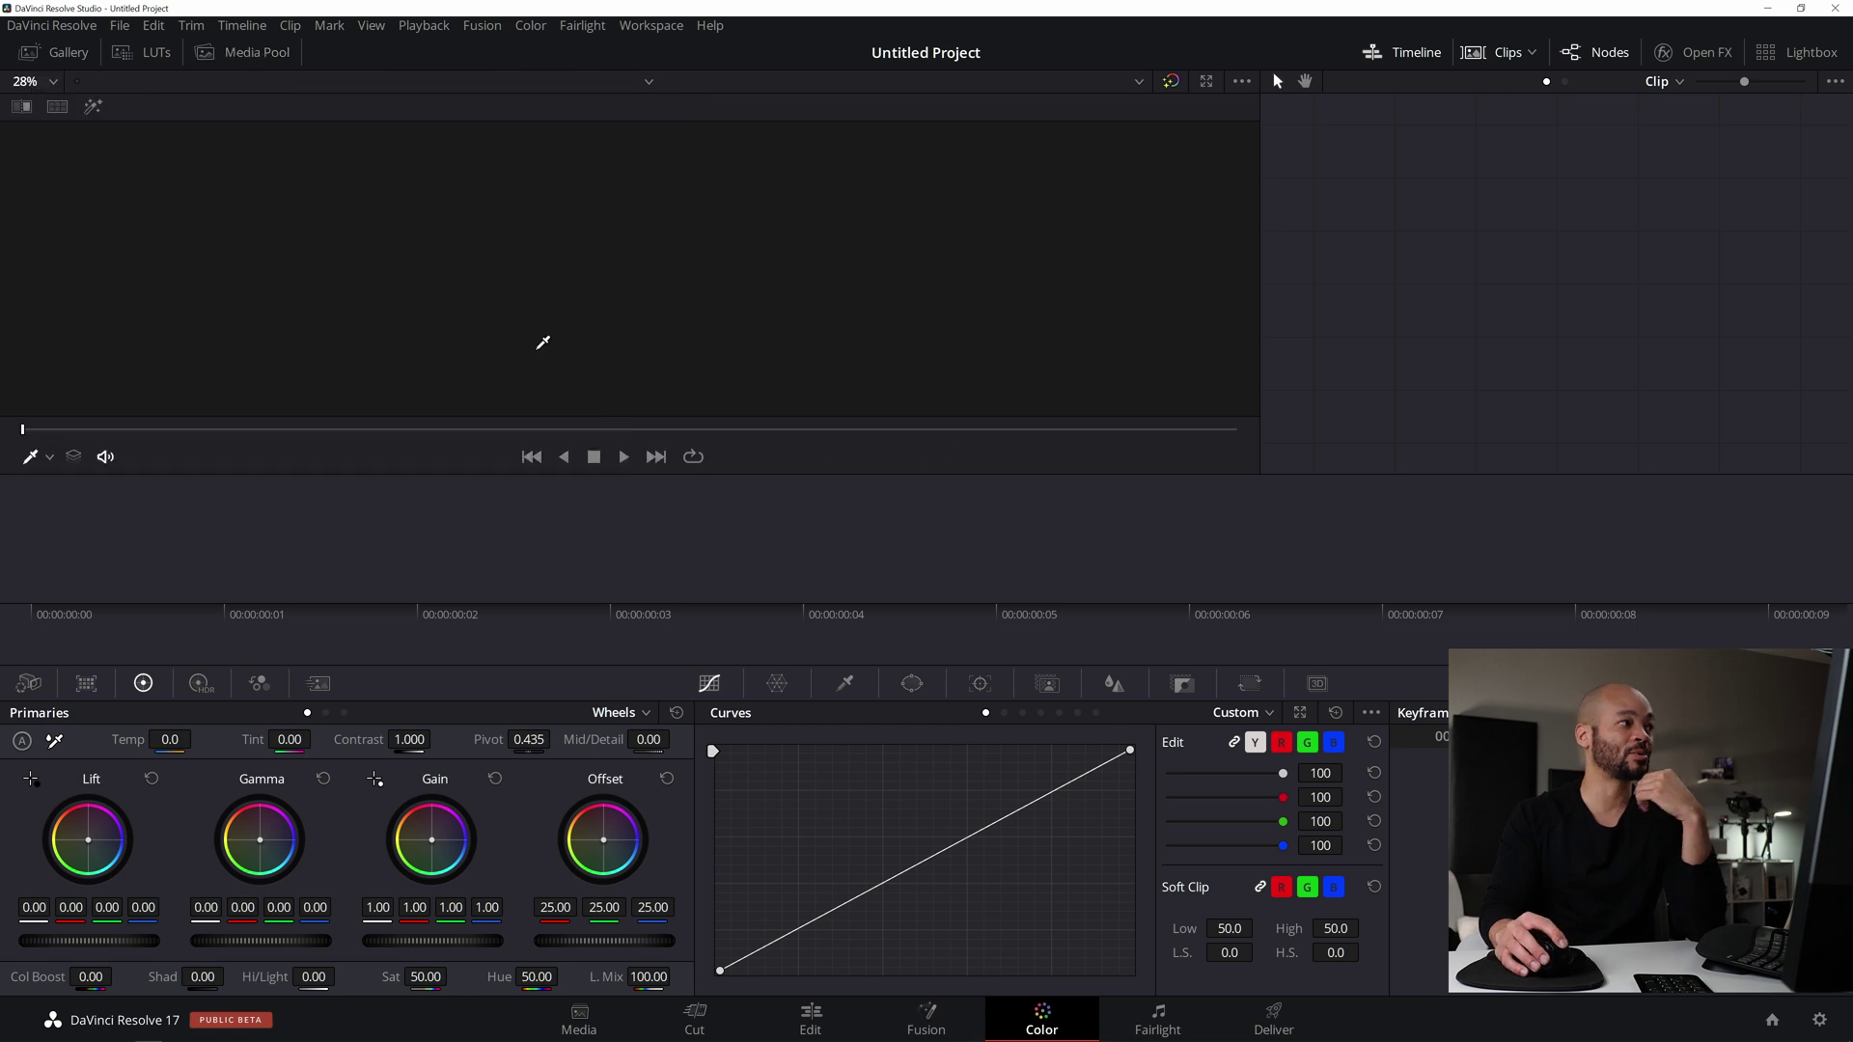
{"action": "left_click", "coordinate": [922, 1014]}
{"action": "left_click", "coordinate": [144, 52]}
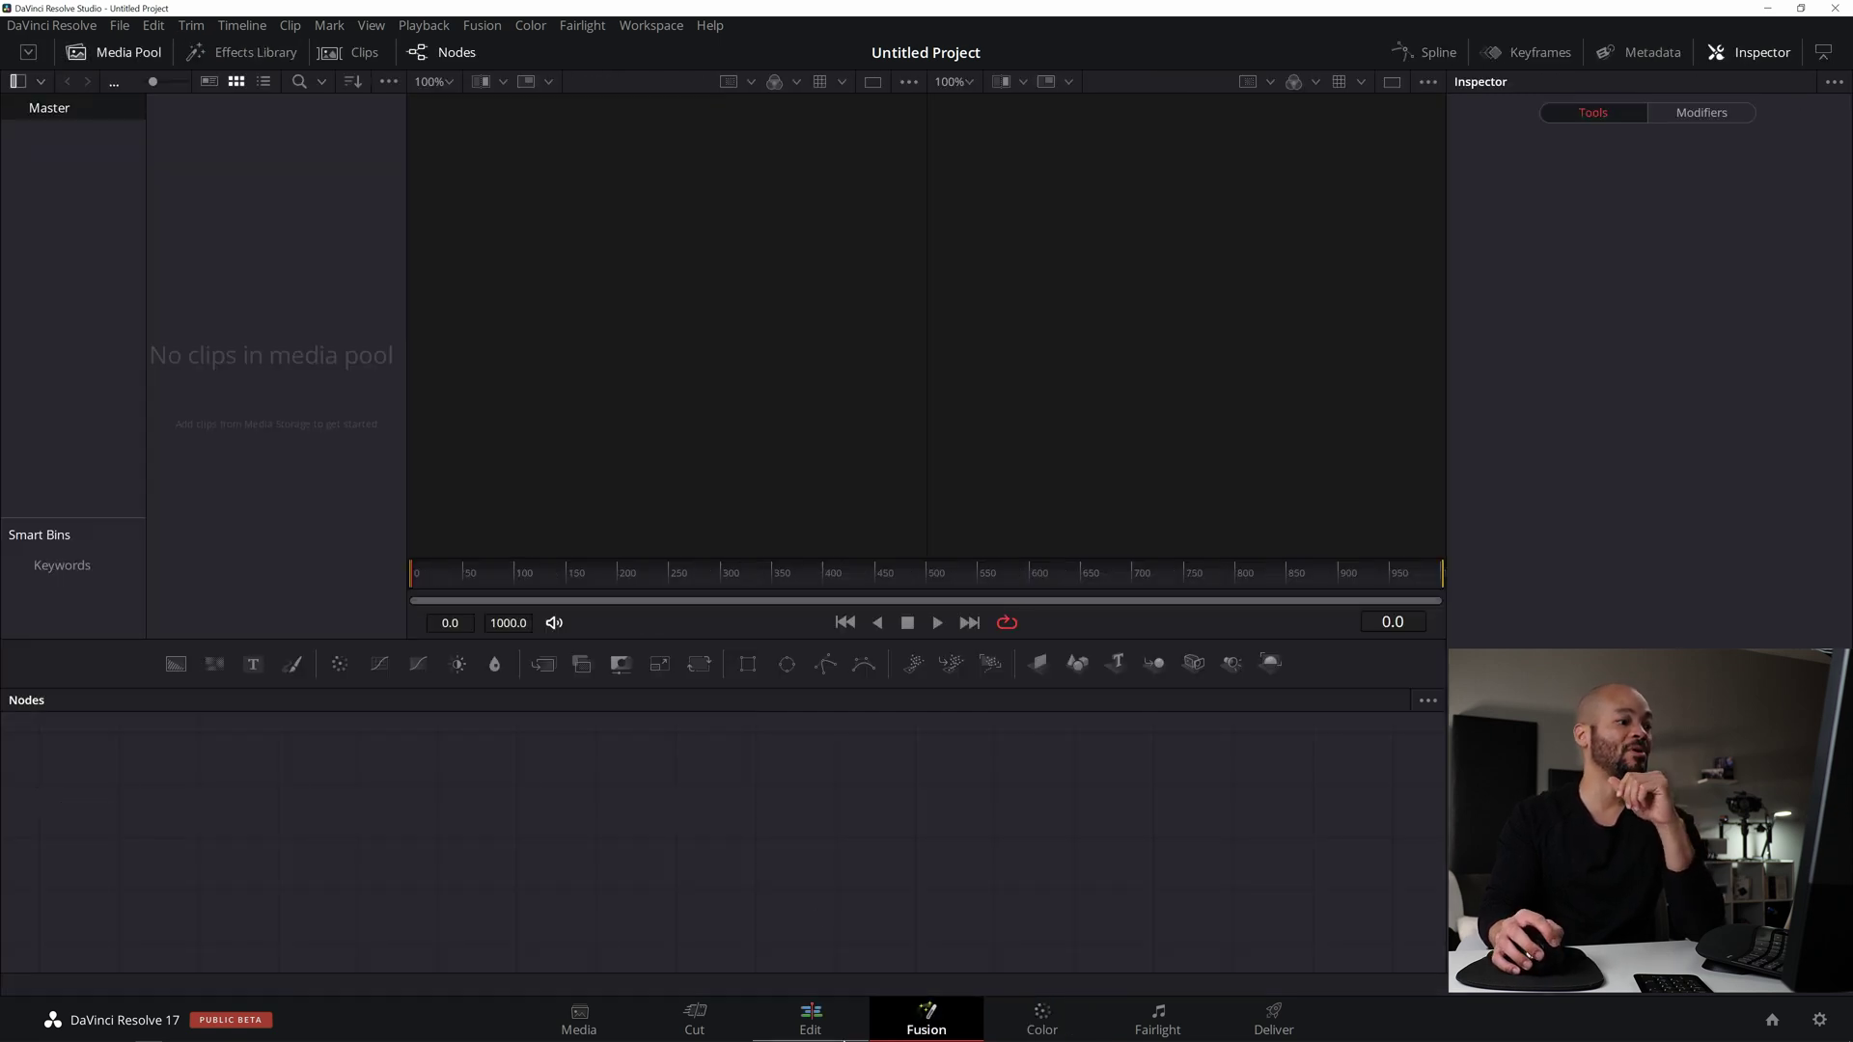
{"action": "left_click", "coordinate": [814, 1015]}
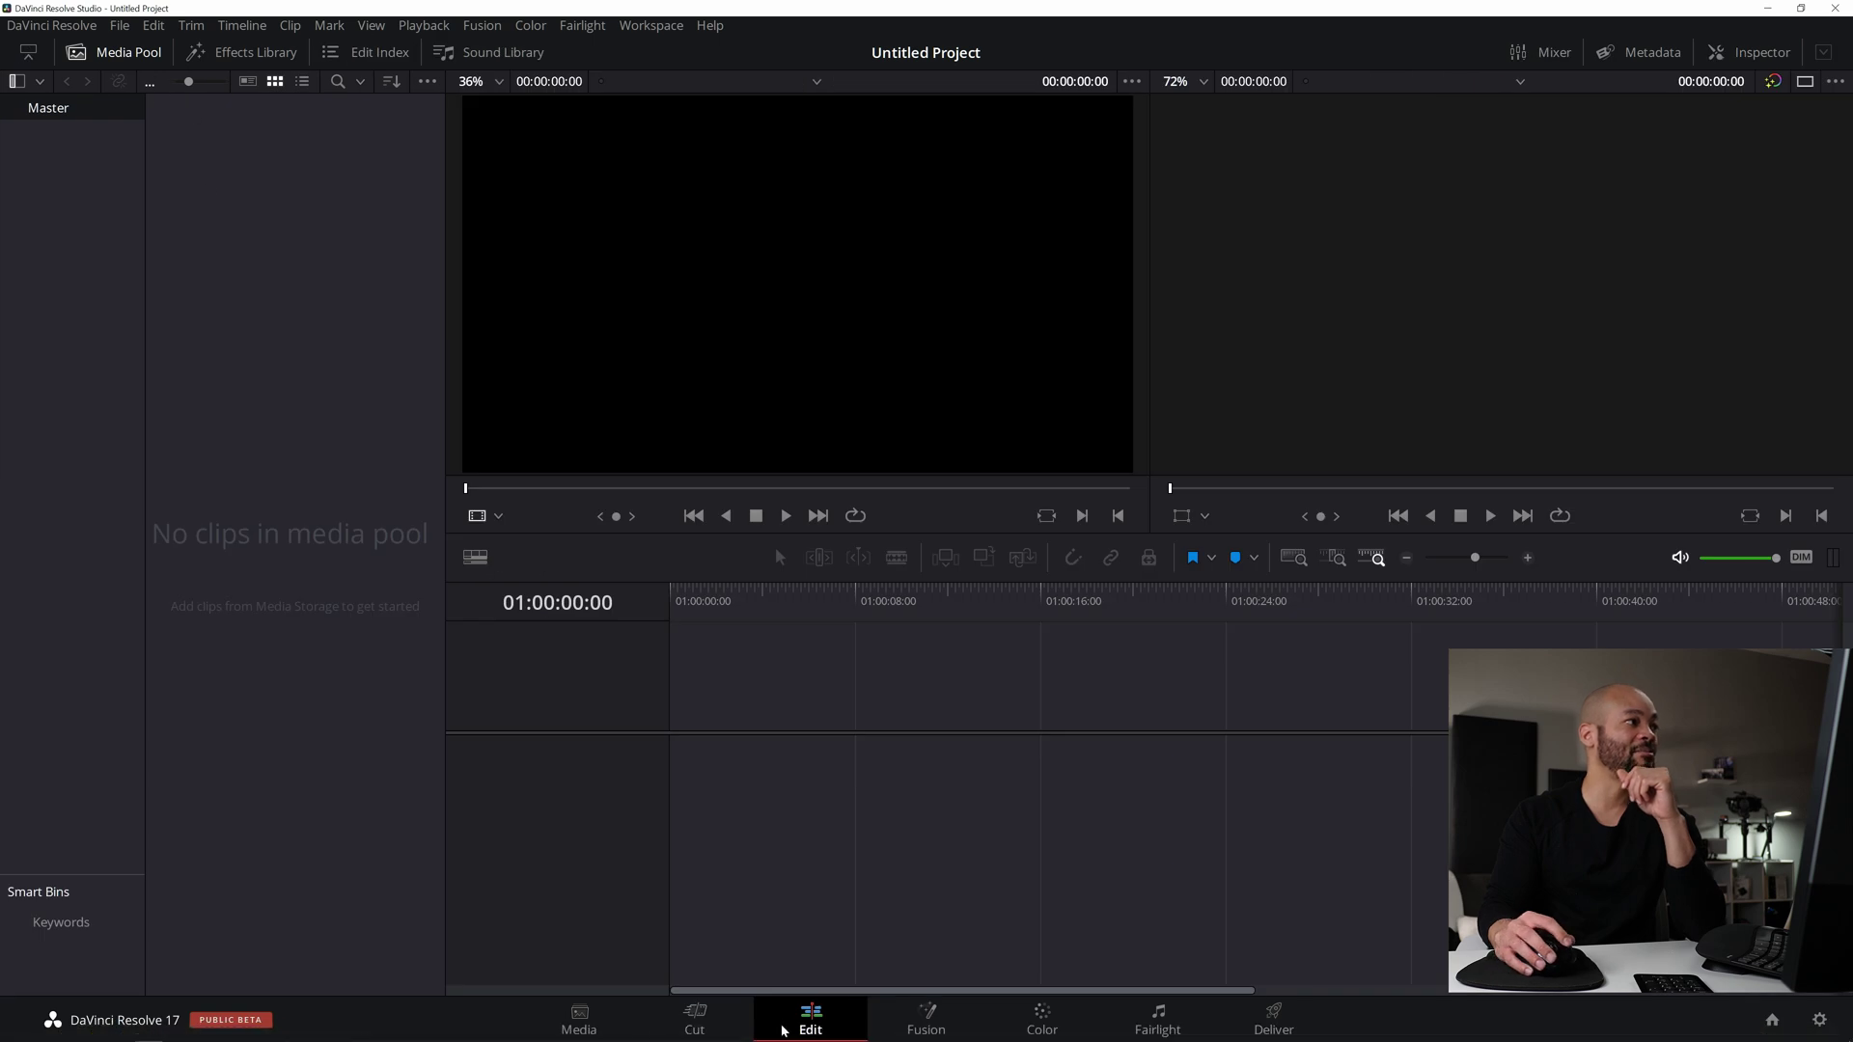
{"action": "left_click", "coordinate": [694, 1013]}
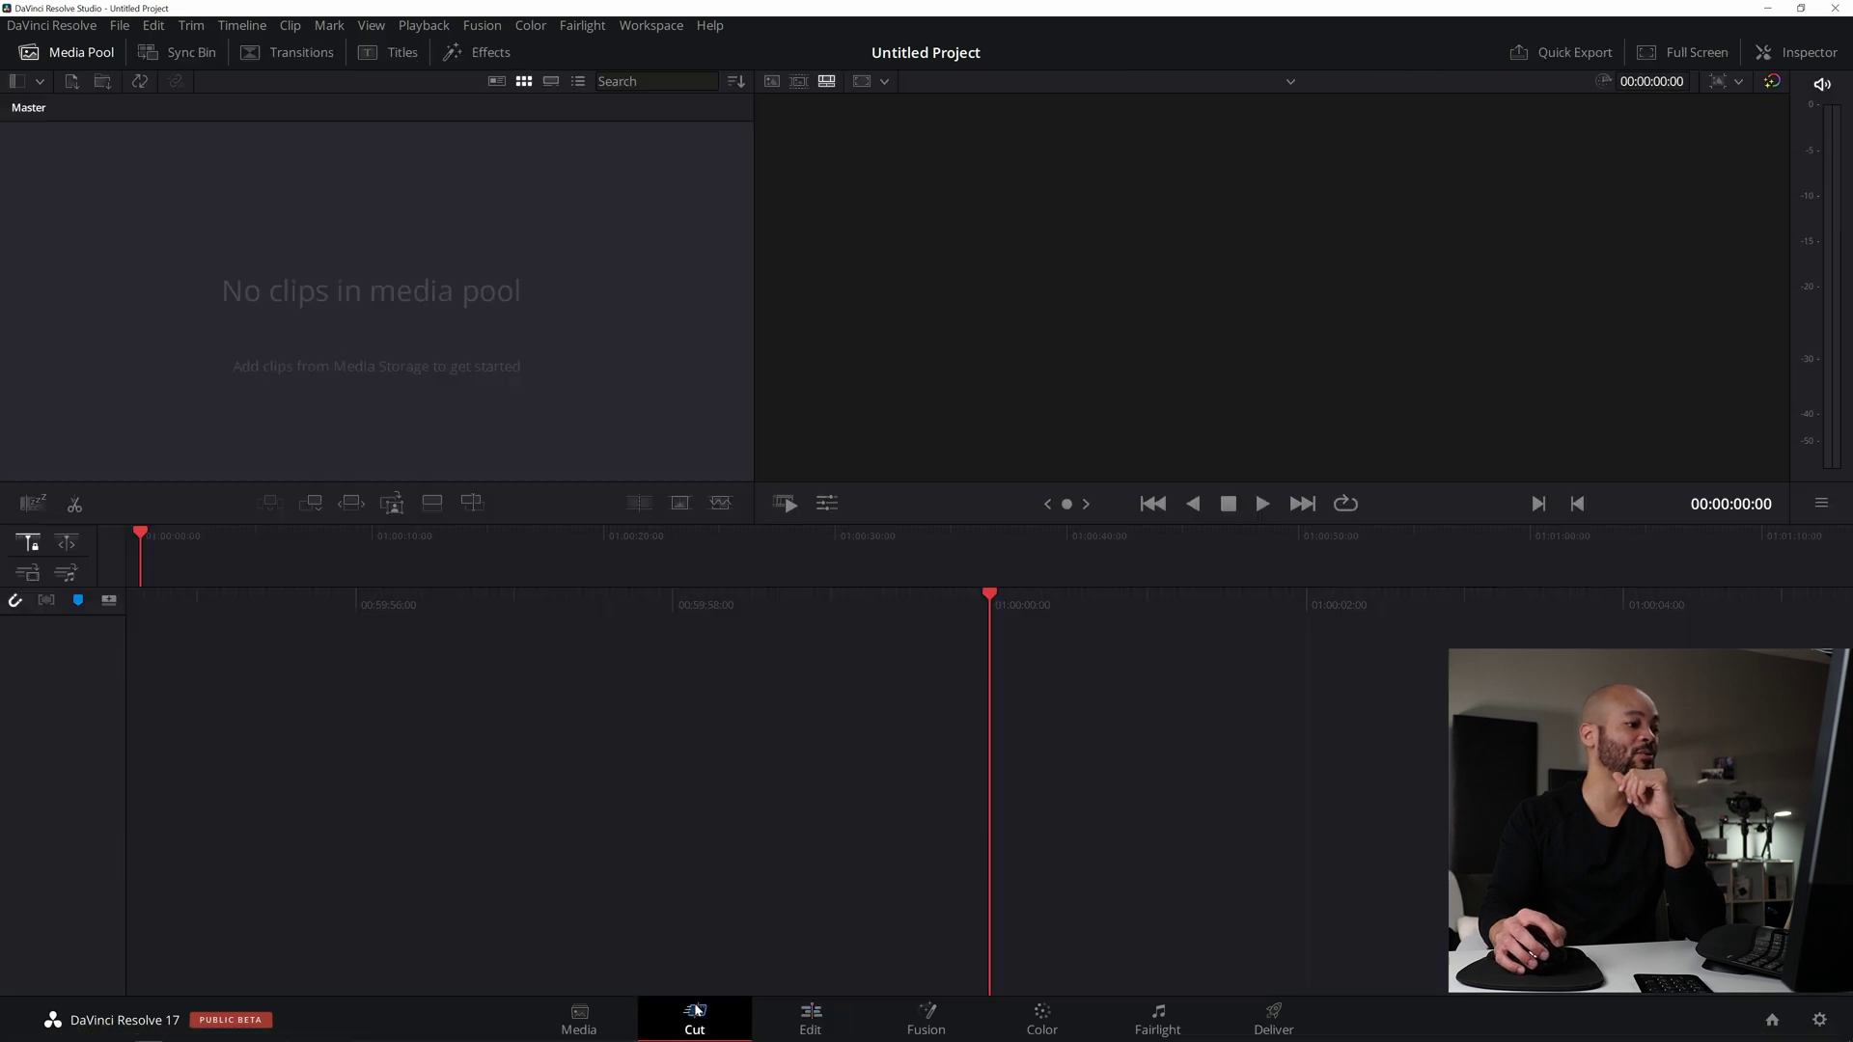
{"action": "left_click", "coordinate": [585, 1016]}
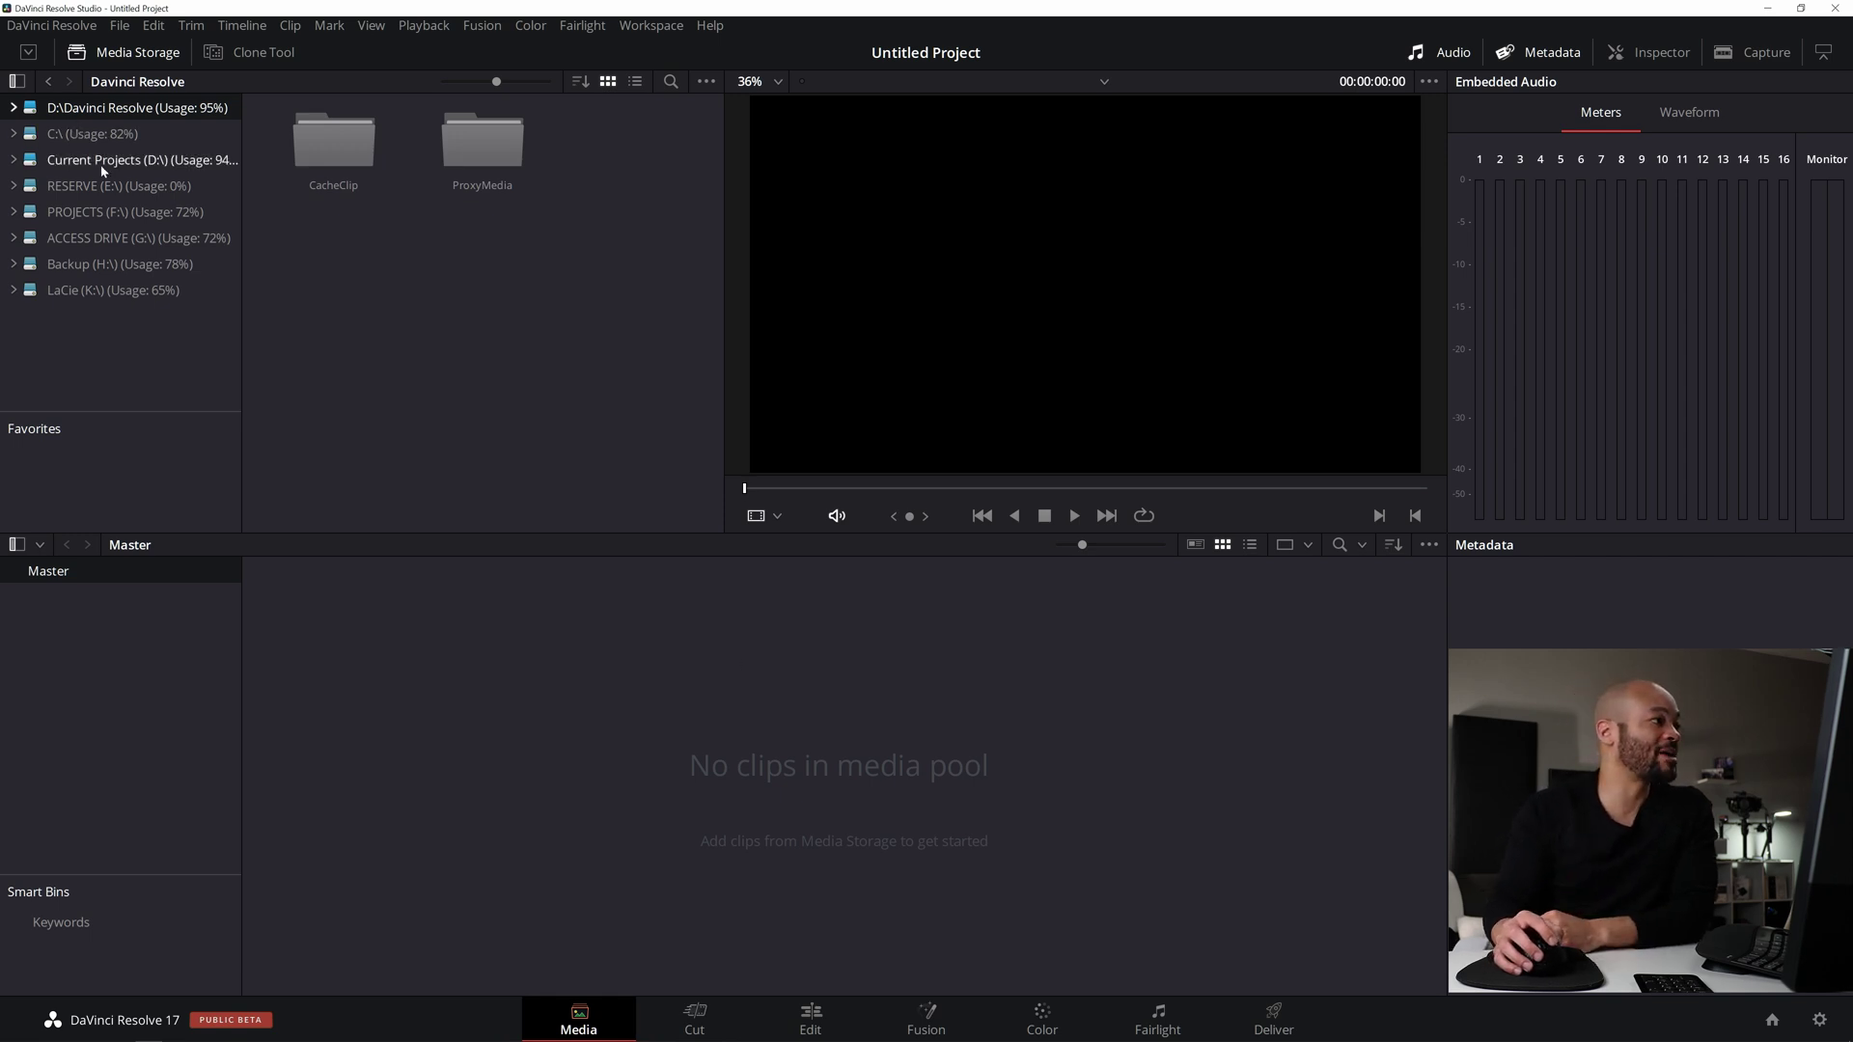
Browse PROJECTS (F:) > PROJECTS > Renders and drag the test render clip into the Media Pool.
{"action": "left_click", "coordinate": [123, 212]}
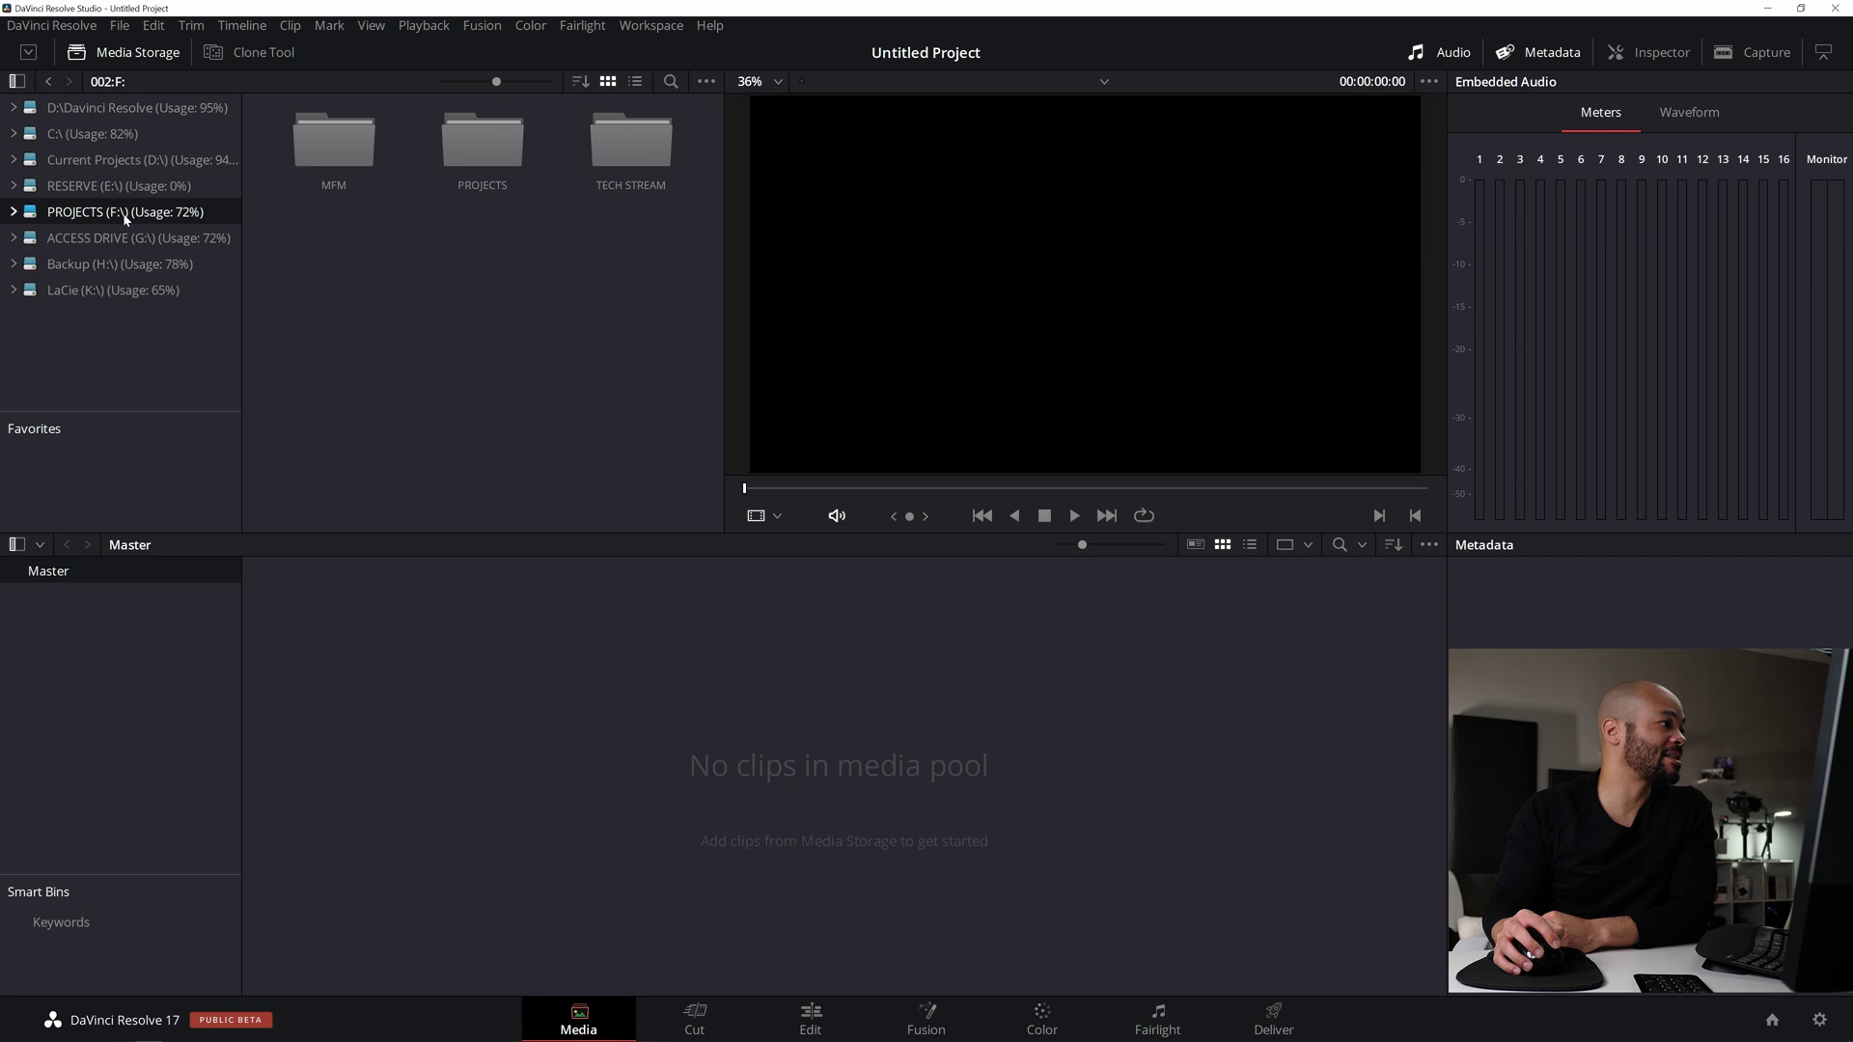
{"action": "double_click", "coordinate": [463, 167]}
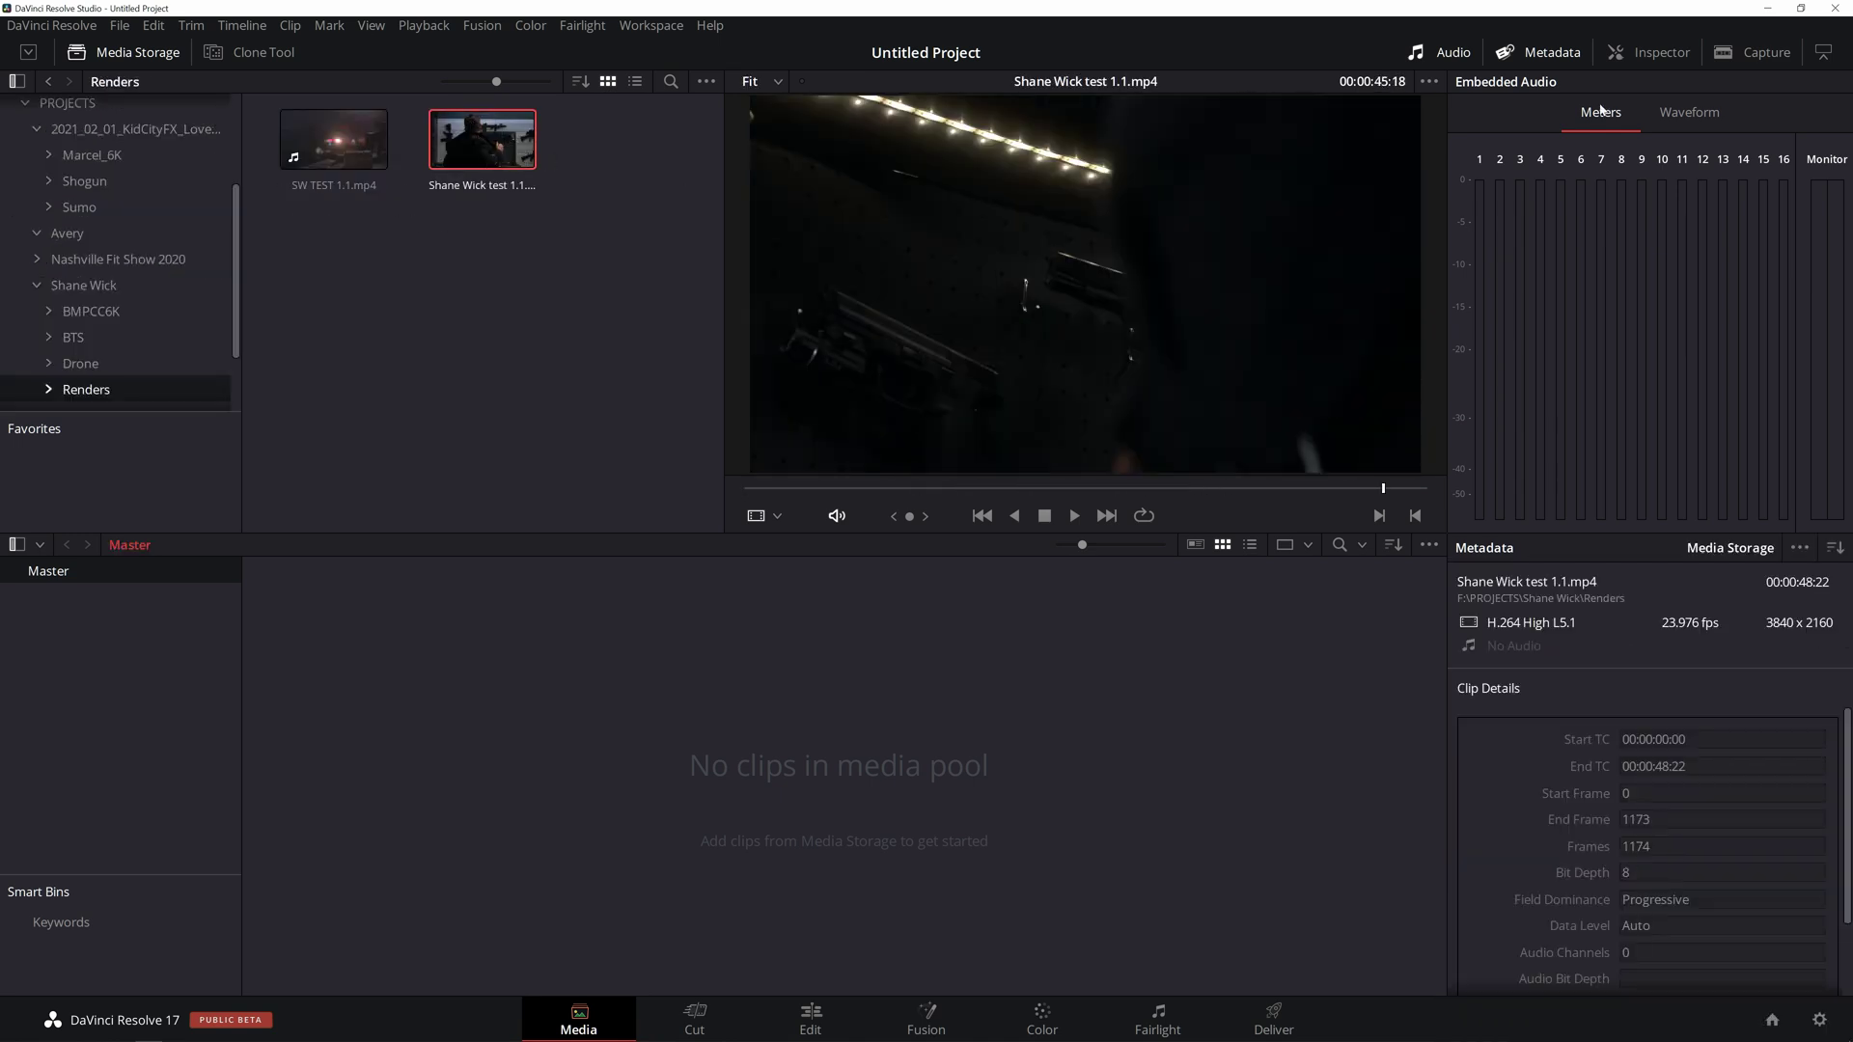
{"action": "left_click", "coordinate": [1551, 56]}
{"action": "left_click", "coordinate": [1550, 56]}
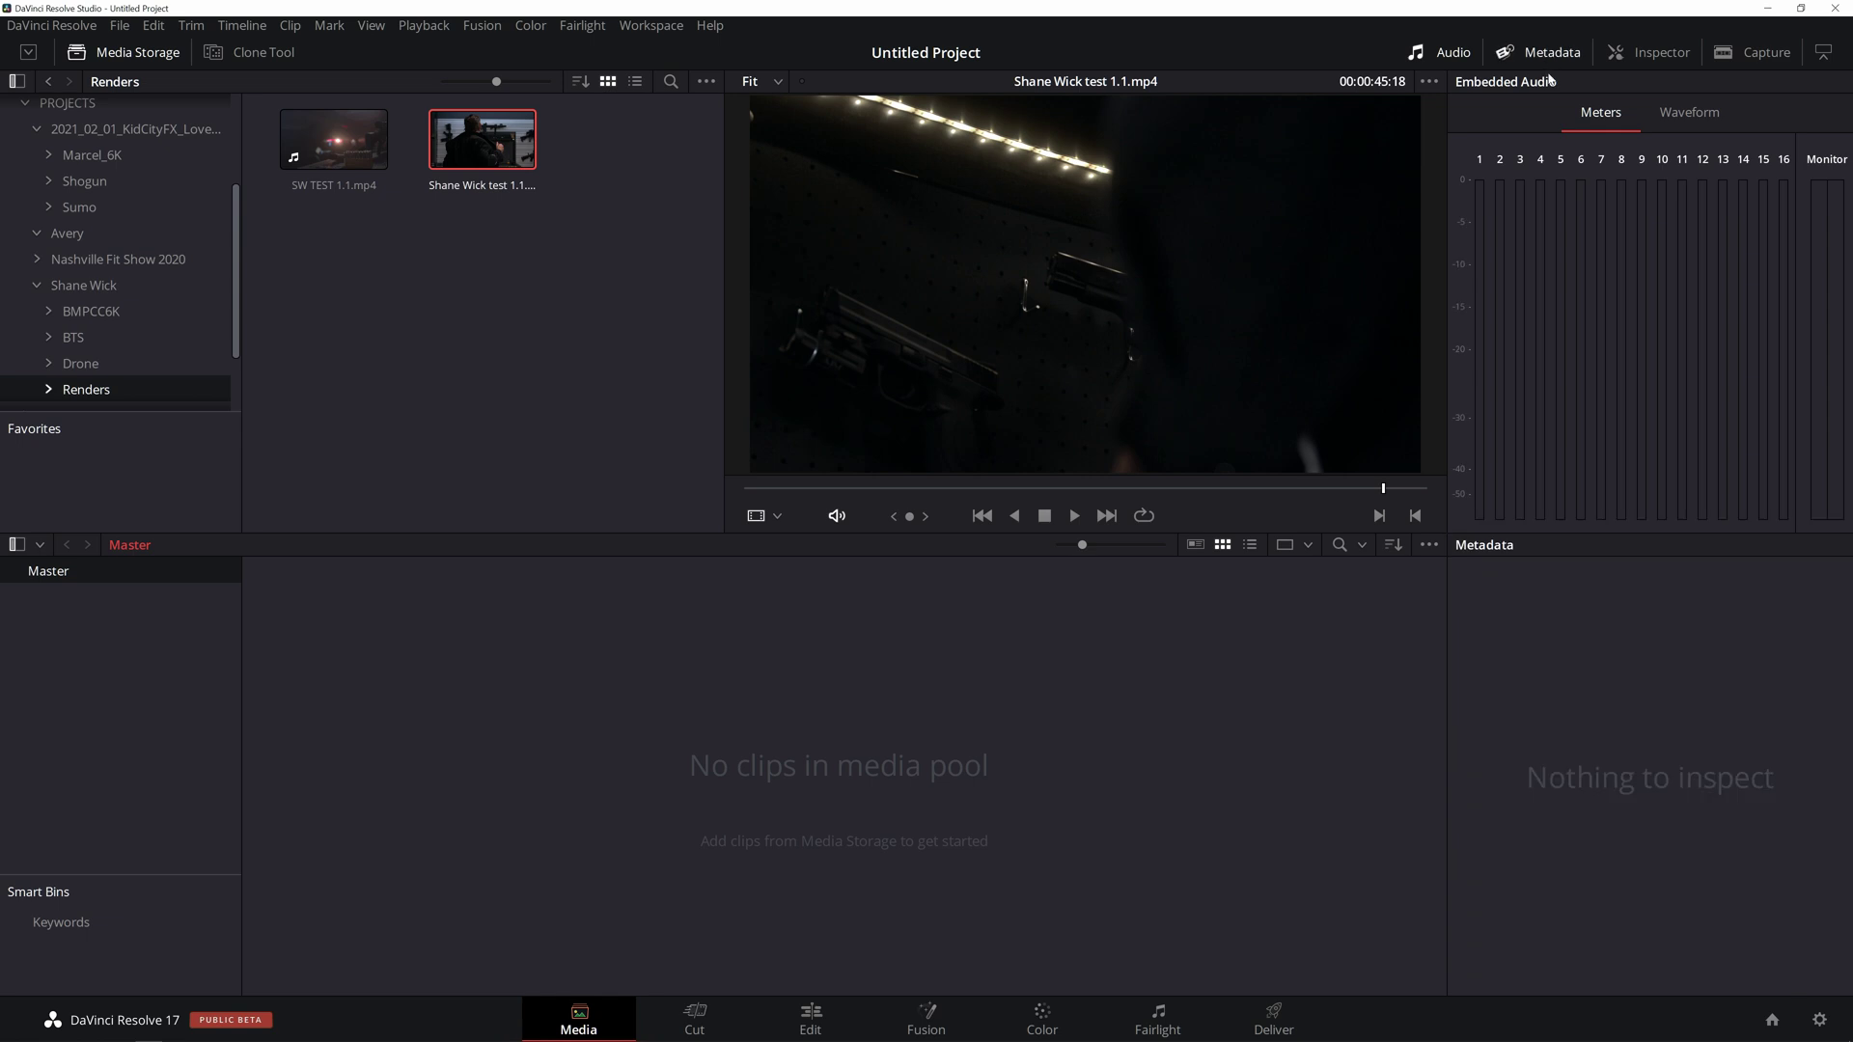
{"action": "left_click", "coordinate": [441, 152]}
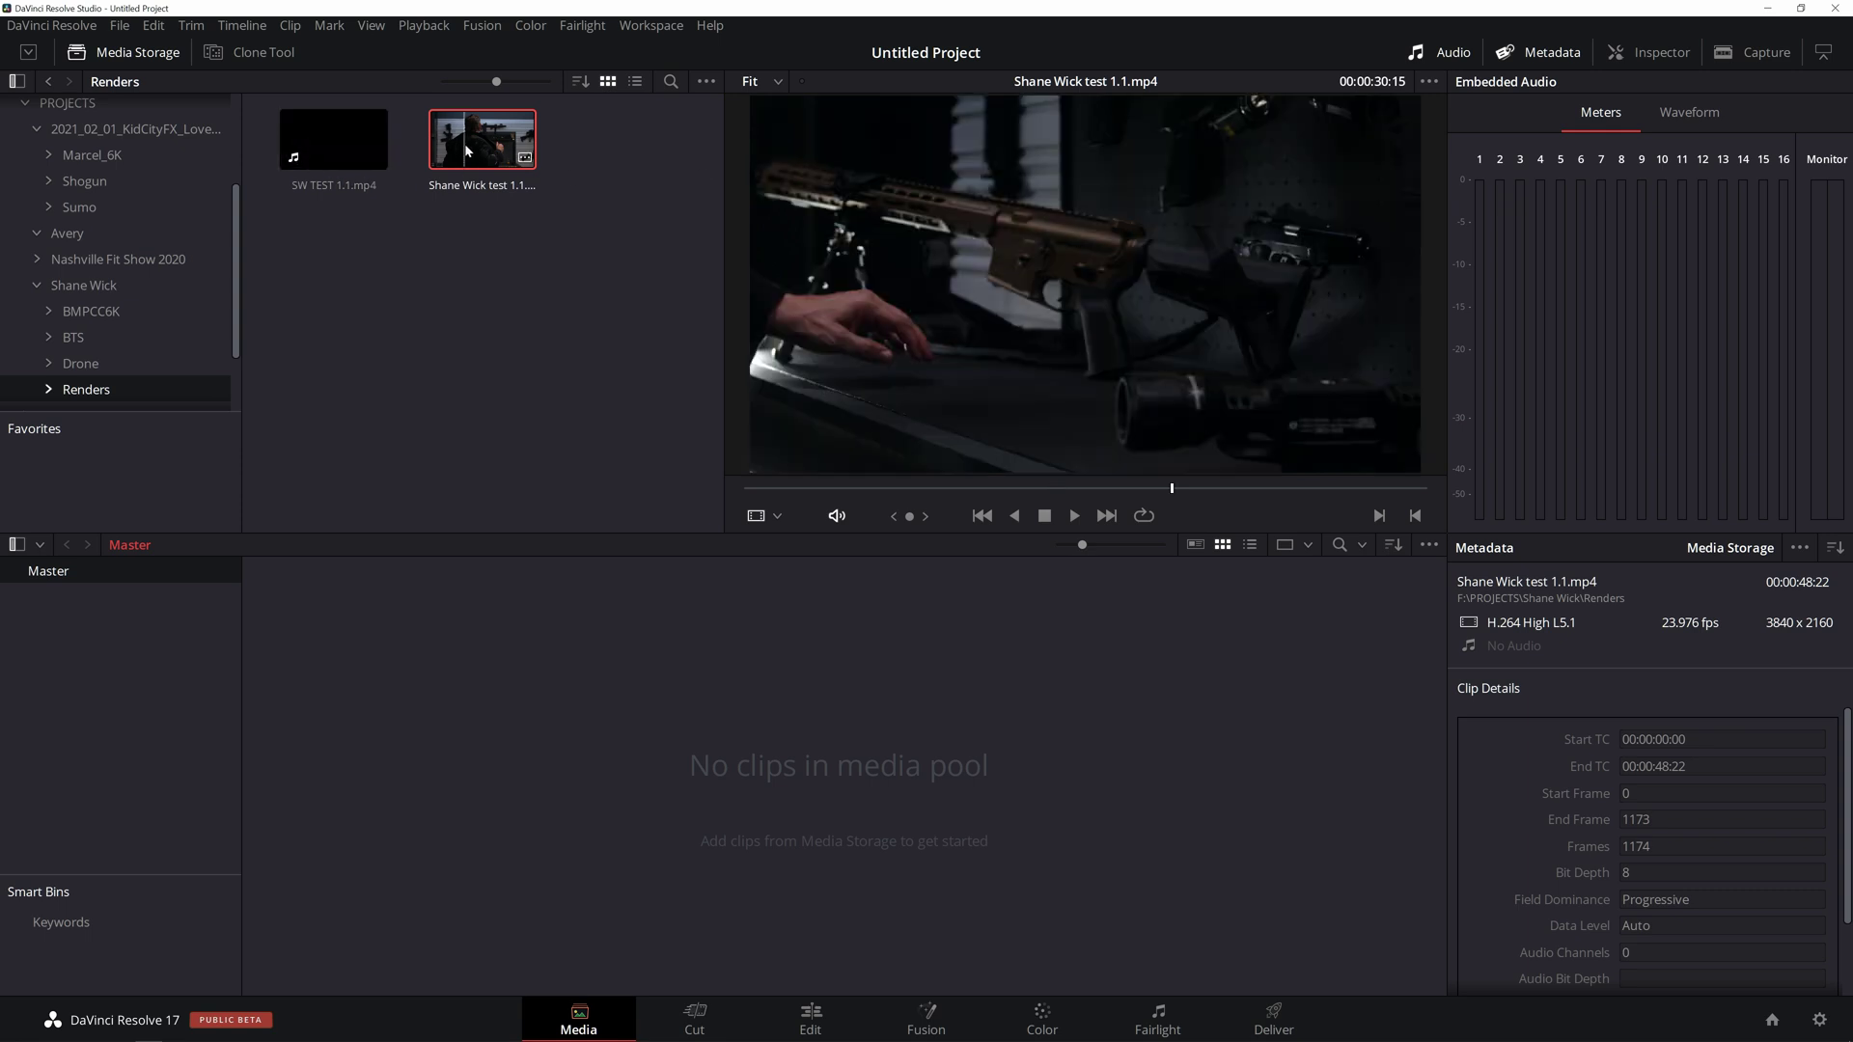
{"action": "left_click_drag", "start_coordinate": [469, 145], "coordinate": [610, 850]}
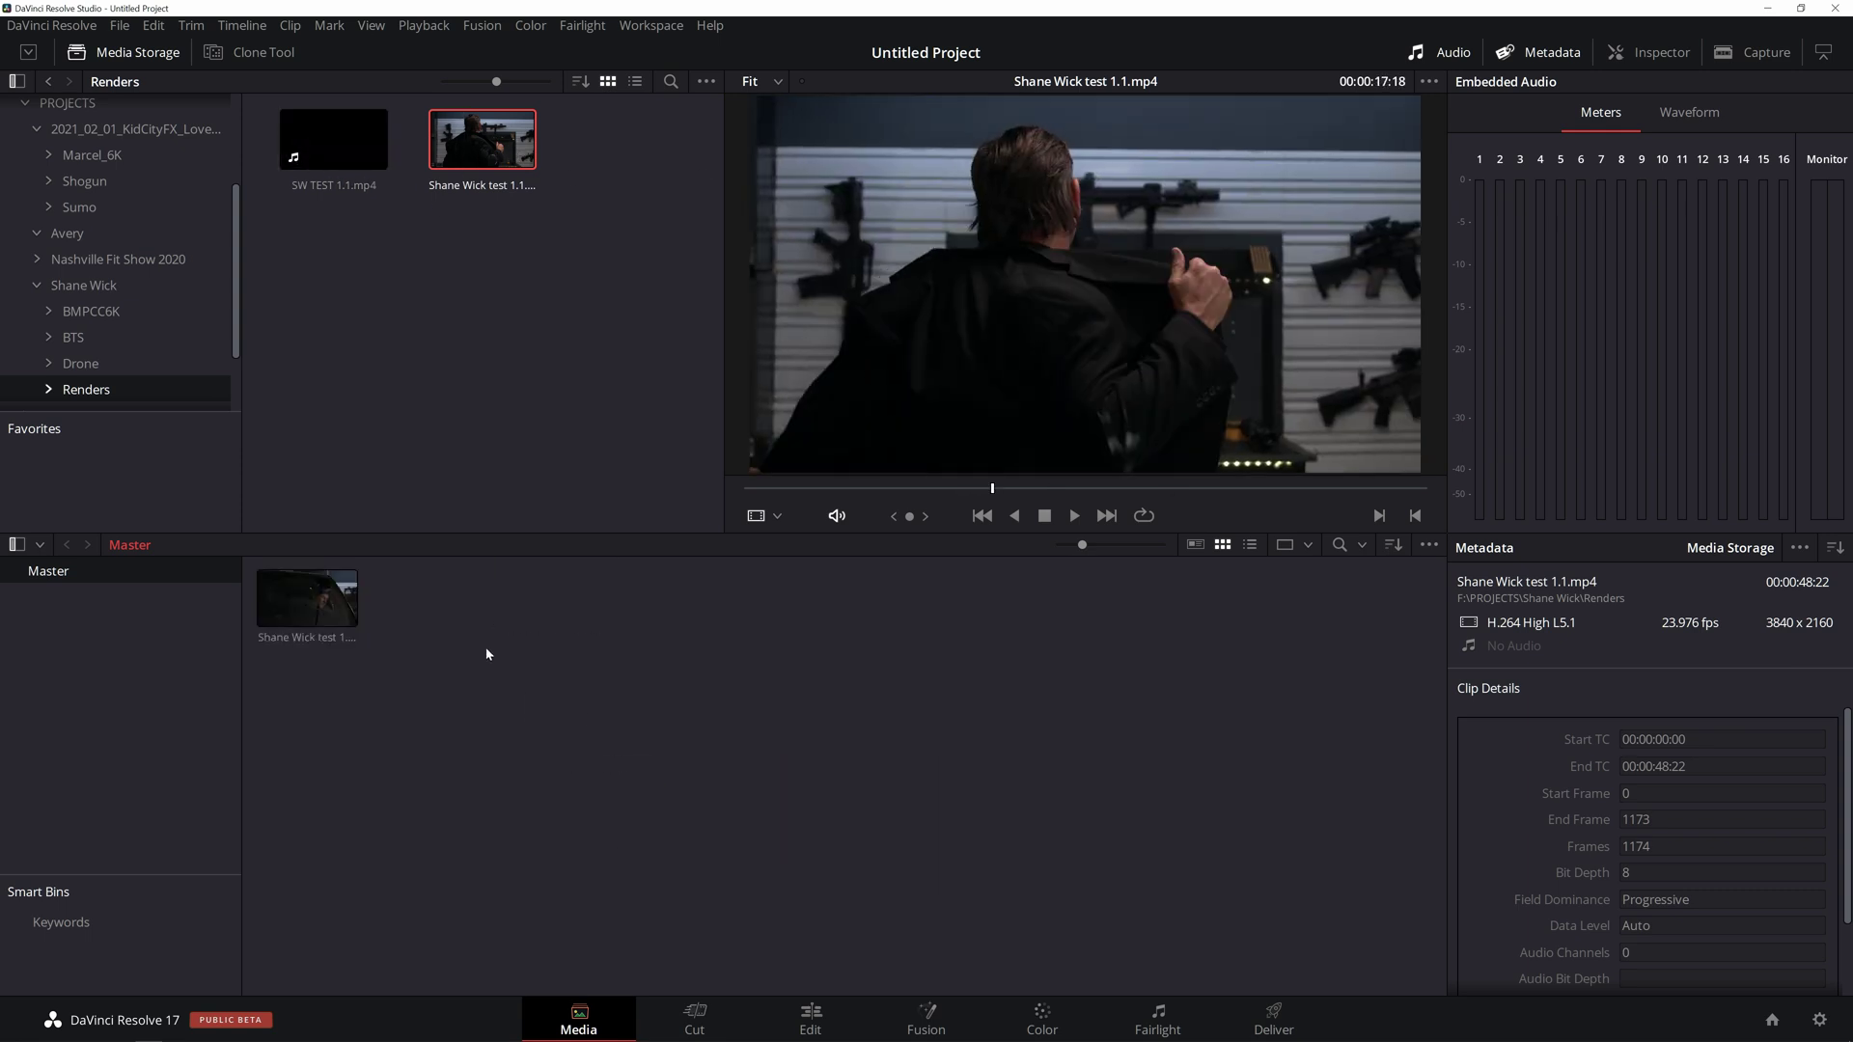
{"action": "left_click", "coordinate": [797, 1008]}
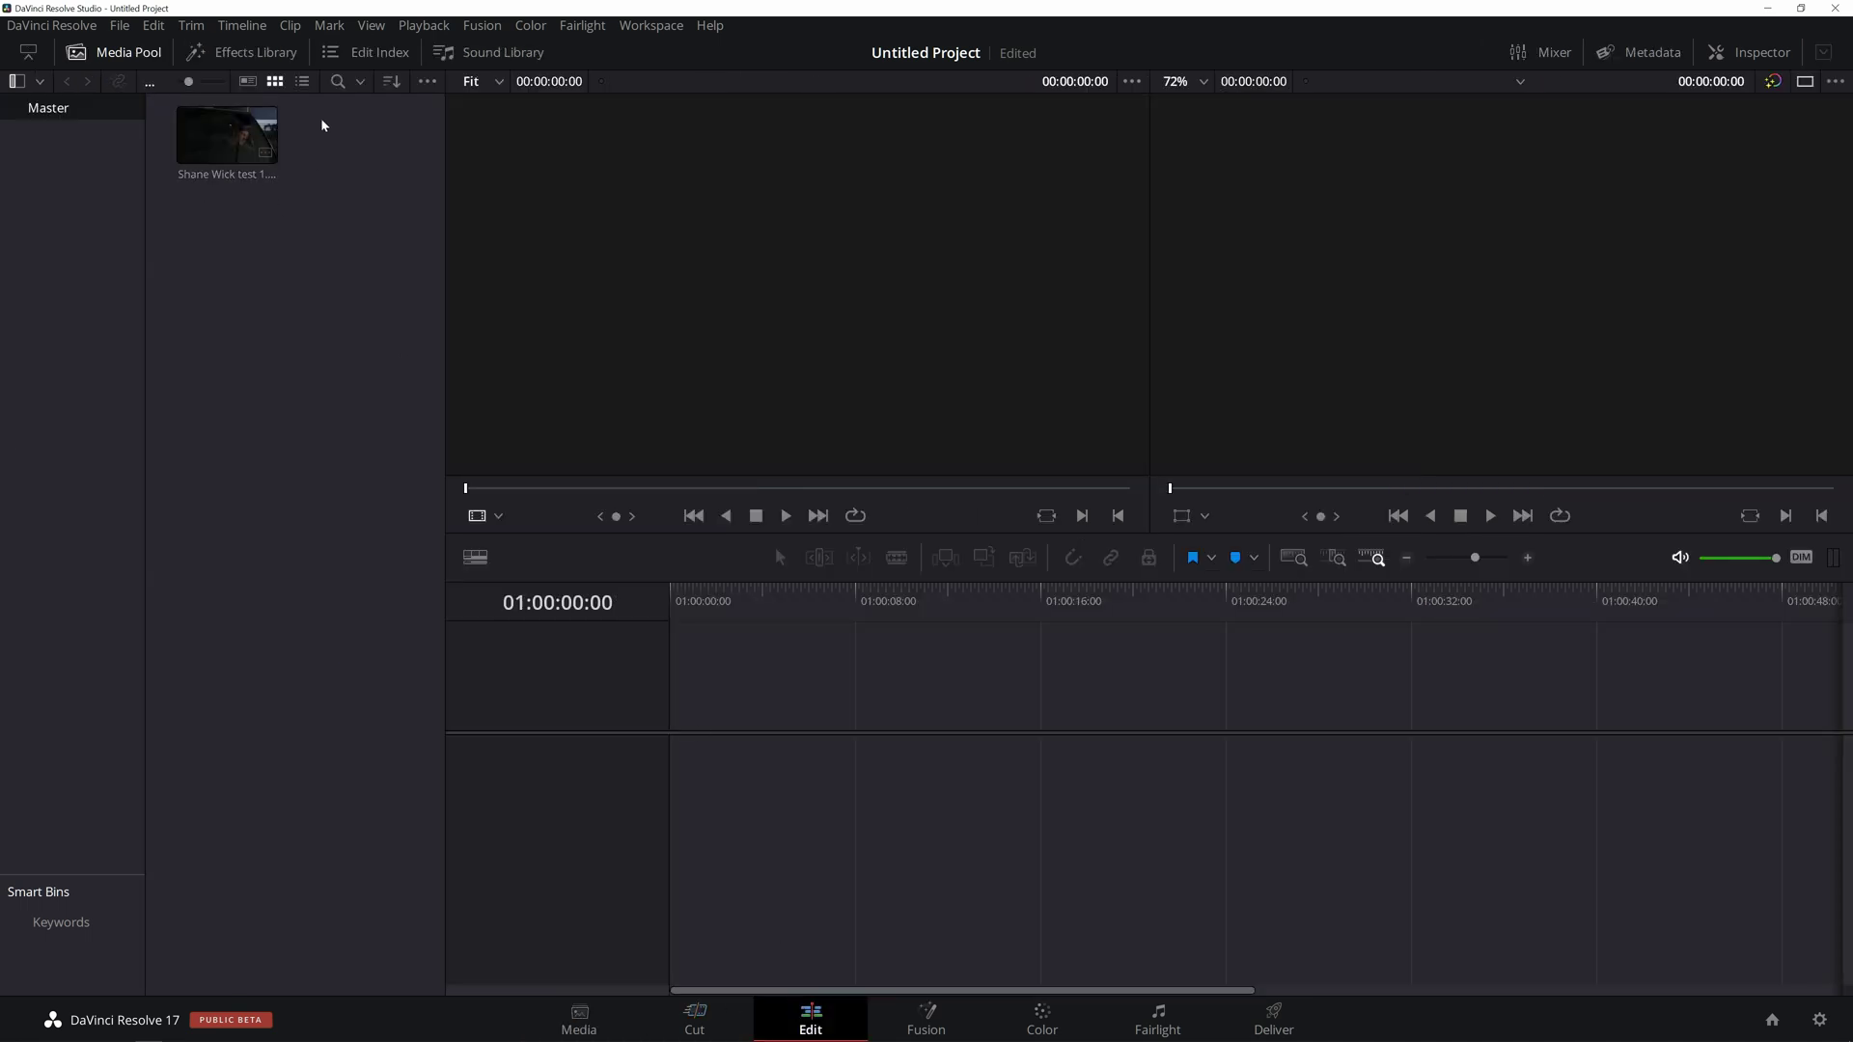
{"action": "left_click", "coordinate": [699, 1015]}
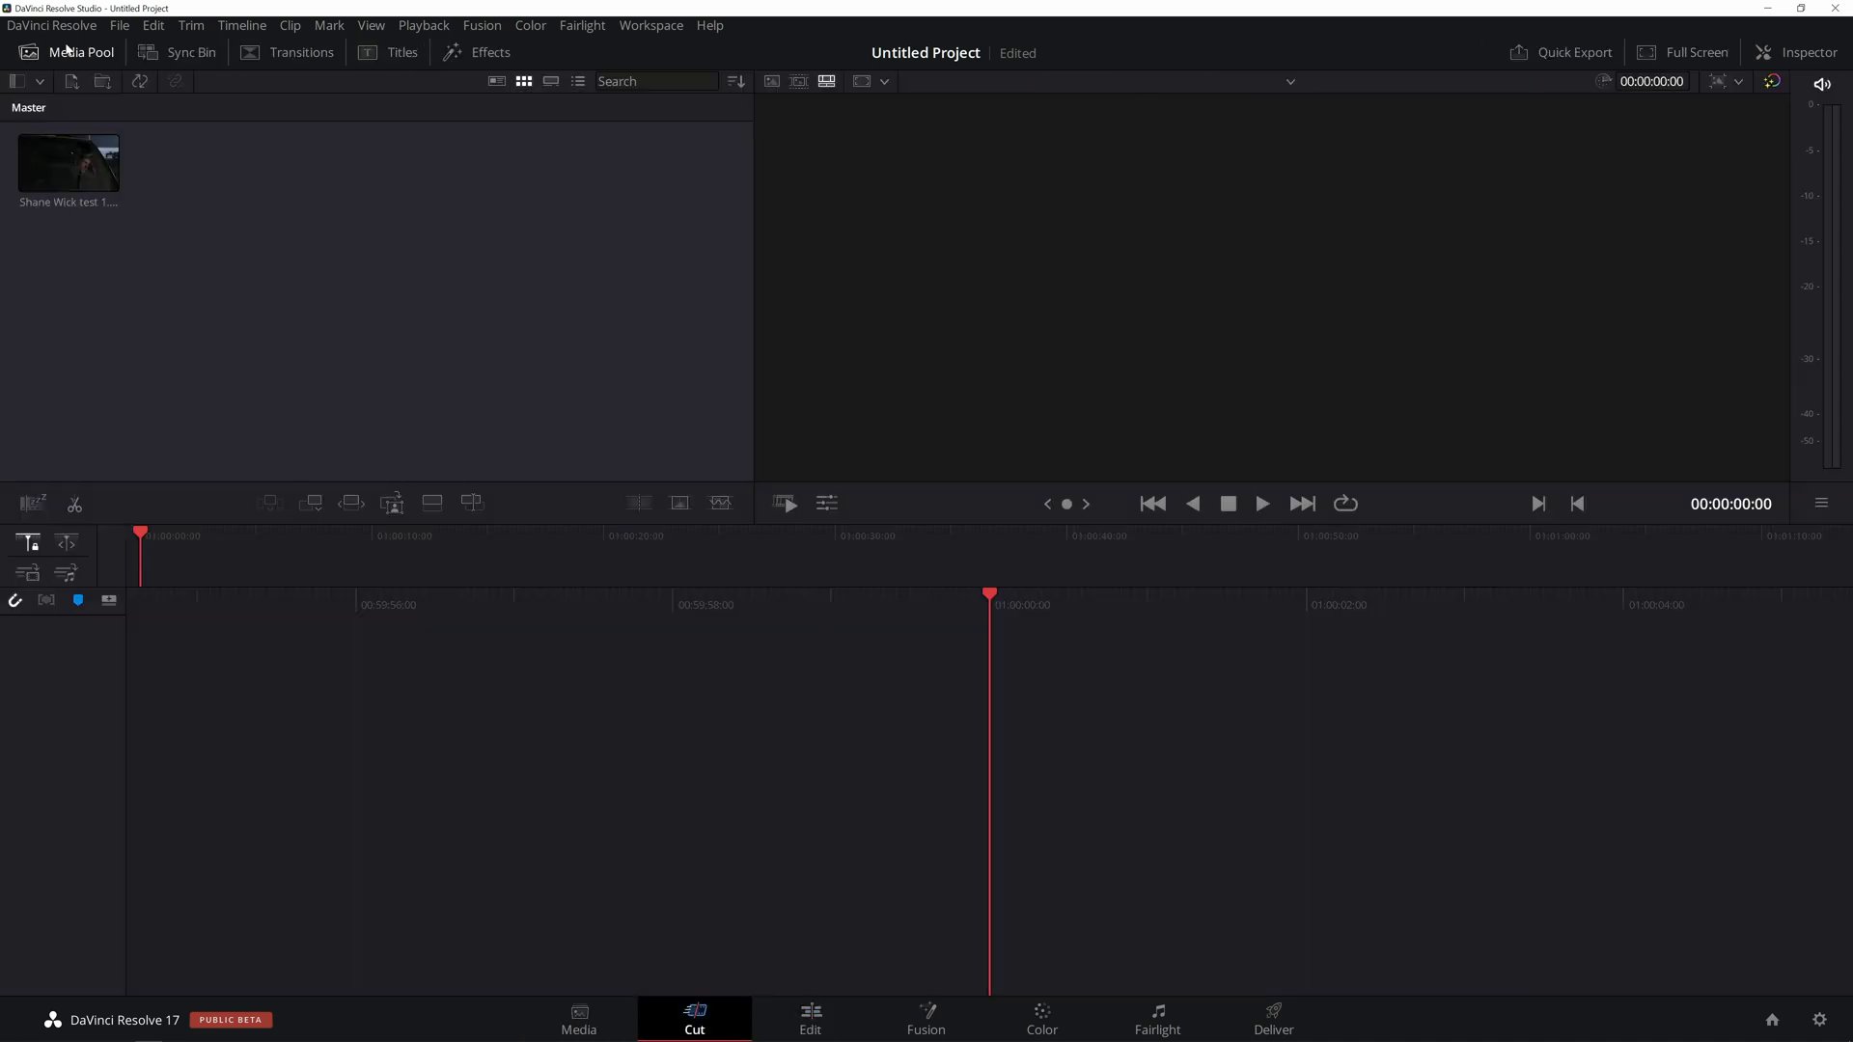
{"action": "left_click", "coordinate": [1069, 1025]}
{"action": "left_click", "coordinate": [244, 53]}
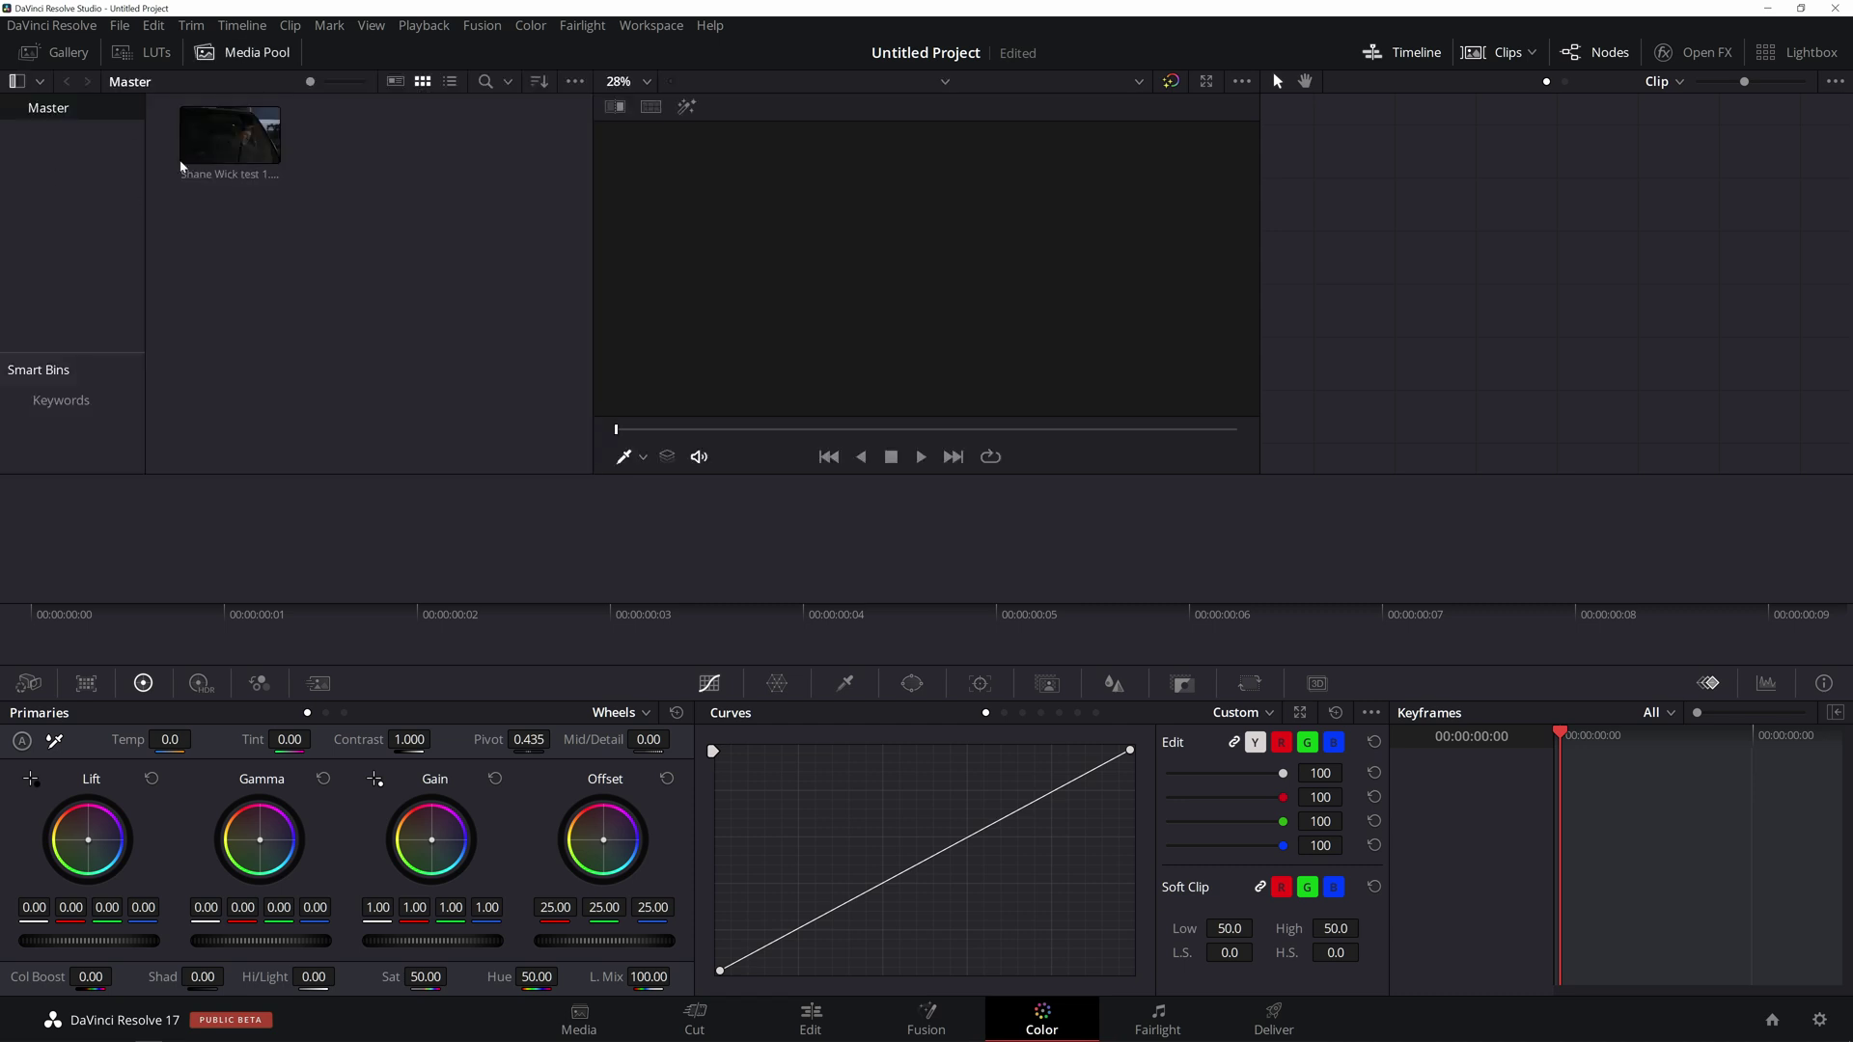
{"action": "left_click", "coordinate": [214, 148]}
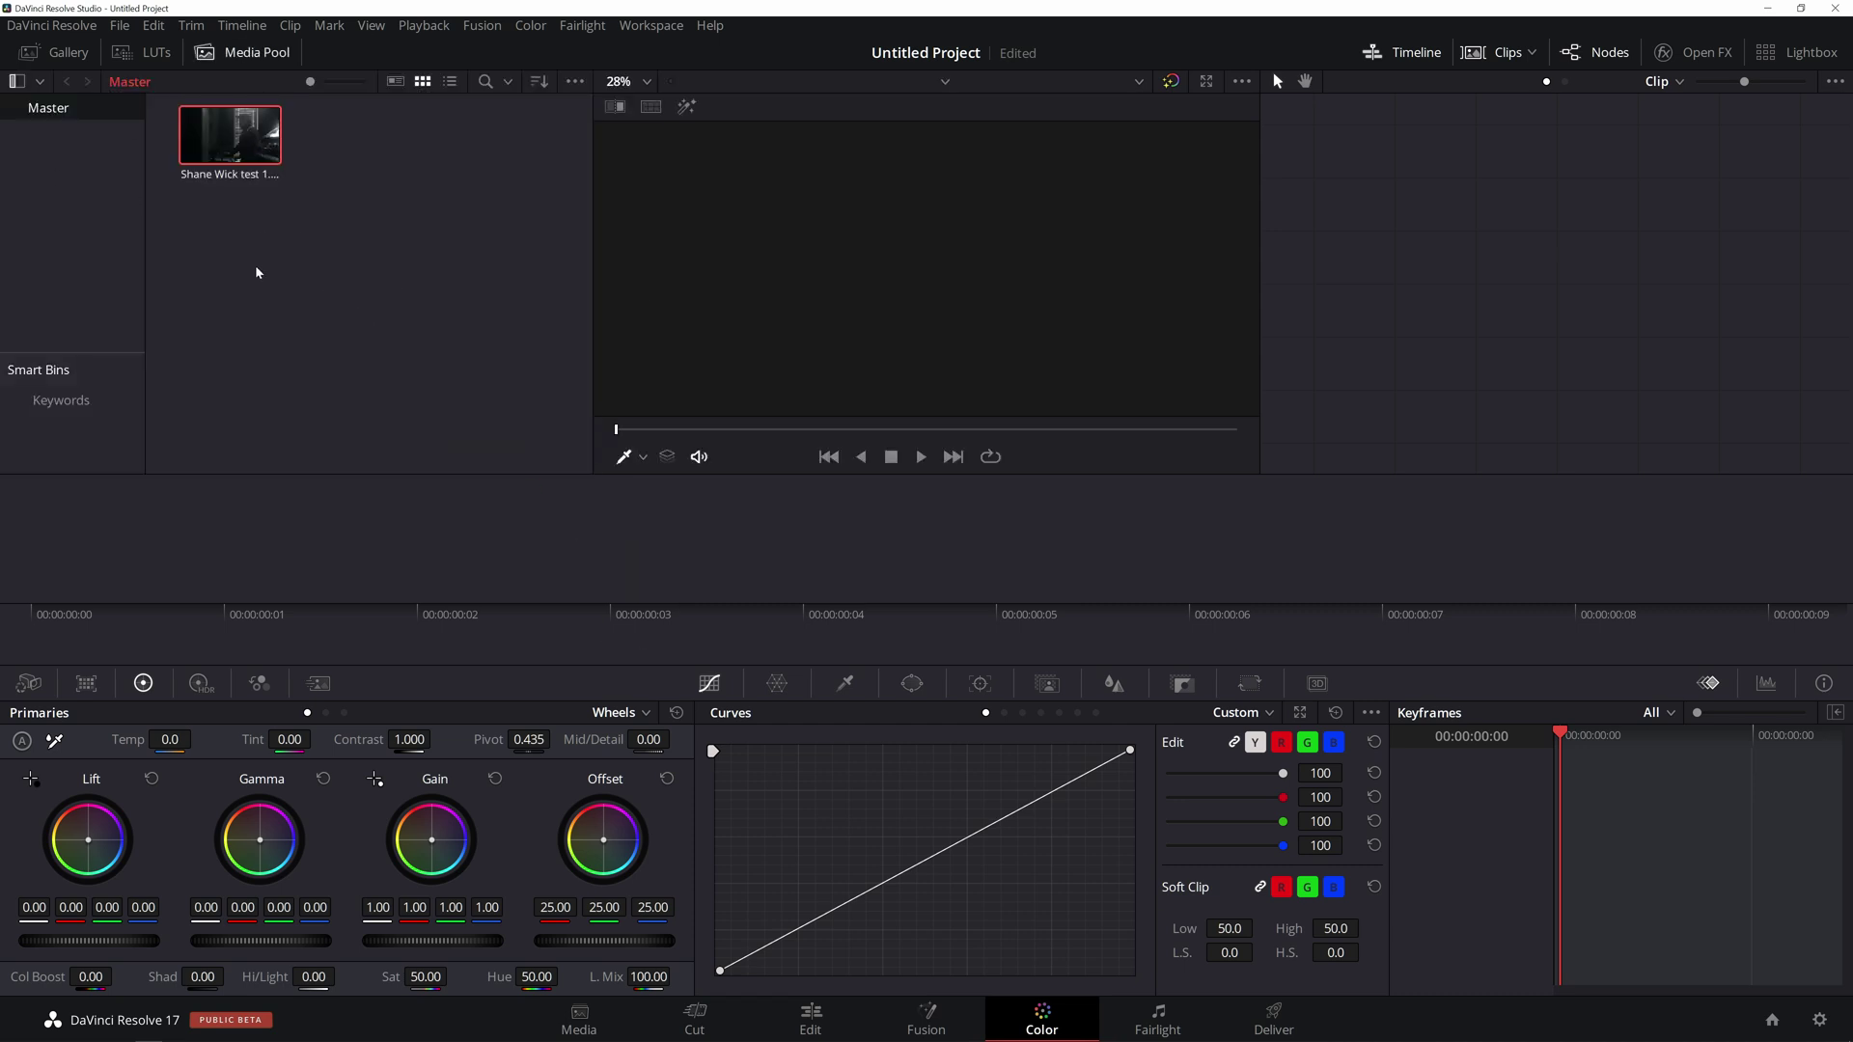
{"action": "left_click", "coordinate": [734, 1029]}
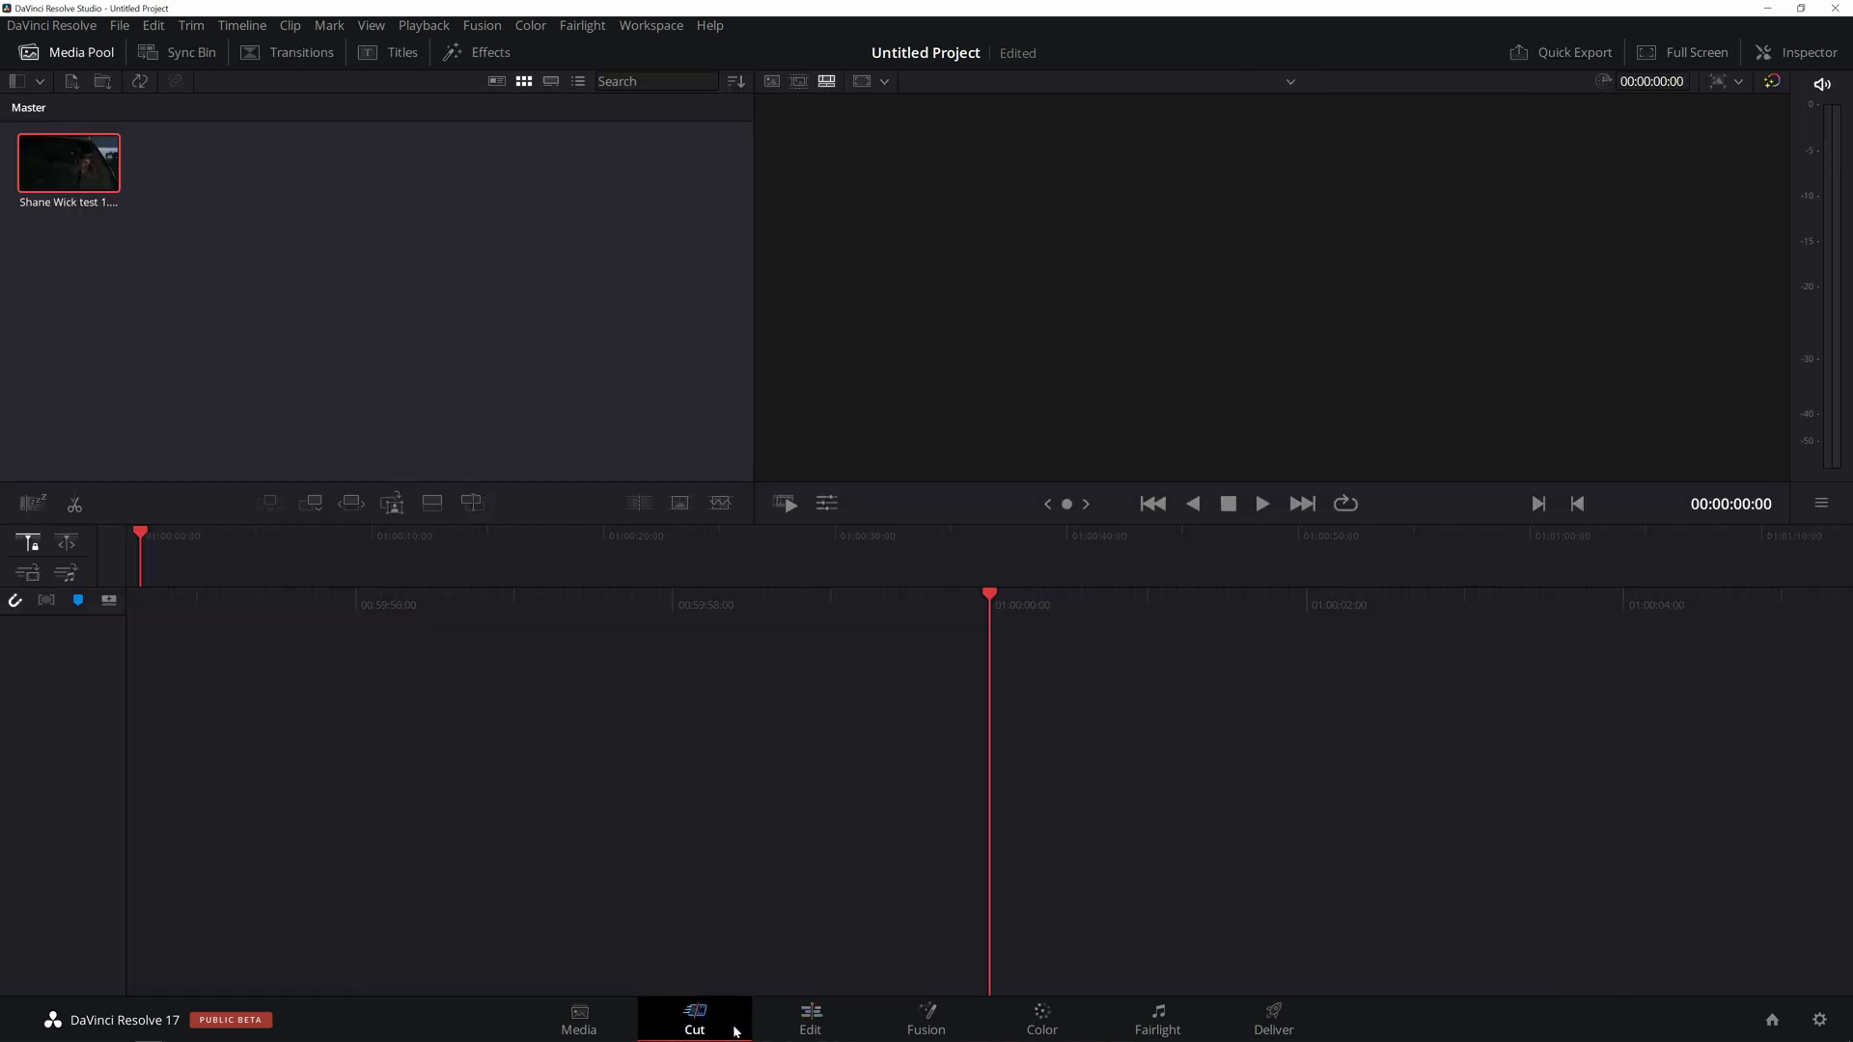
{"action": "left_click", "coordinate": [836, 1023]}
{"action": "left_click_drag", "start_coordinate": [227, 137], "coordinate": [674, 772]}
{"action": "left_click", "coordinate": [877, 767]}
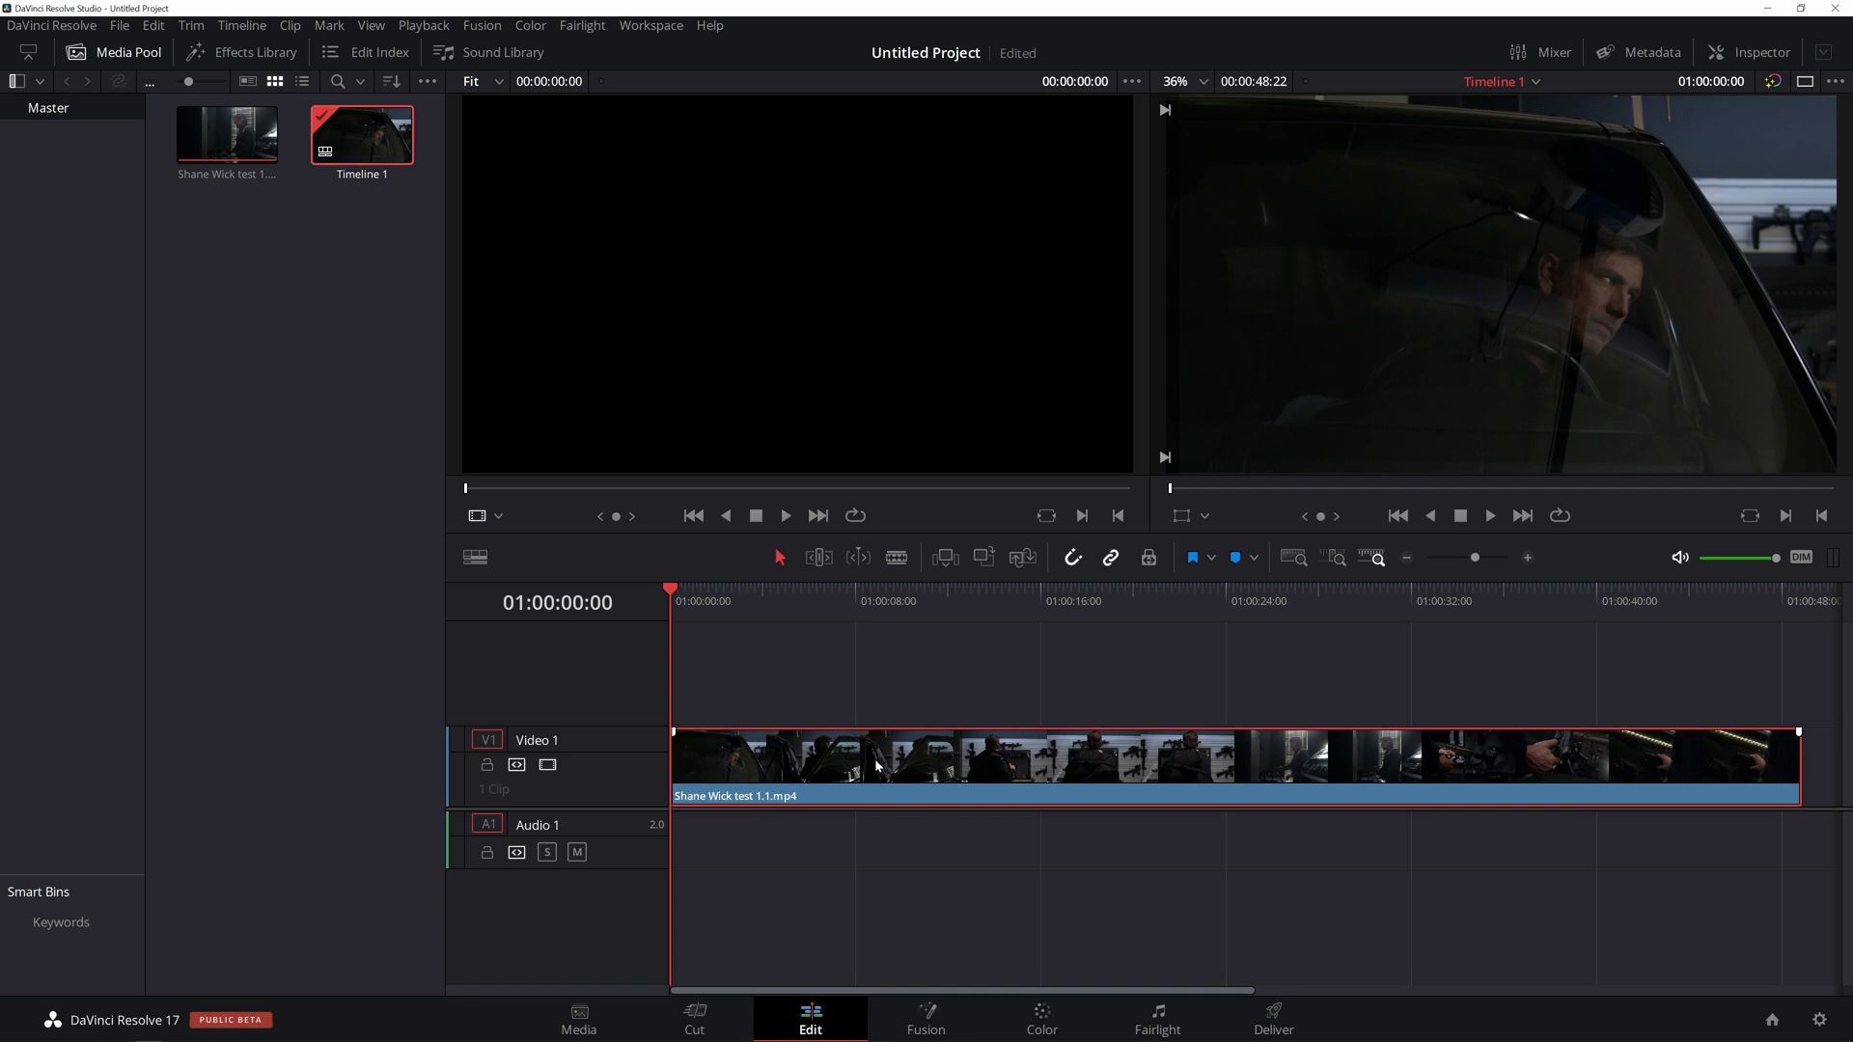
{"action": "key", "text": "ctrl+z"}
{"action": "key", "text": "ctrl+z"}
{"action": "key", "text": "shift+2"}
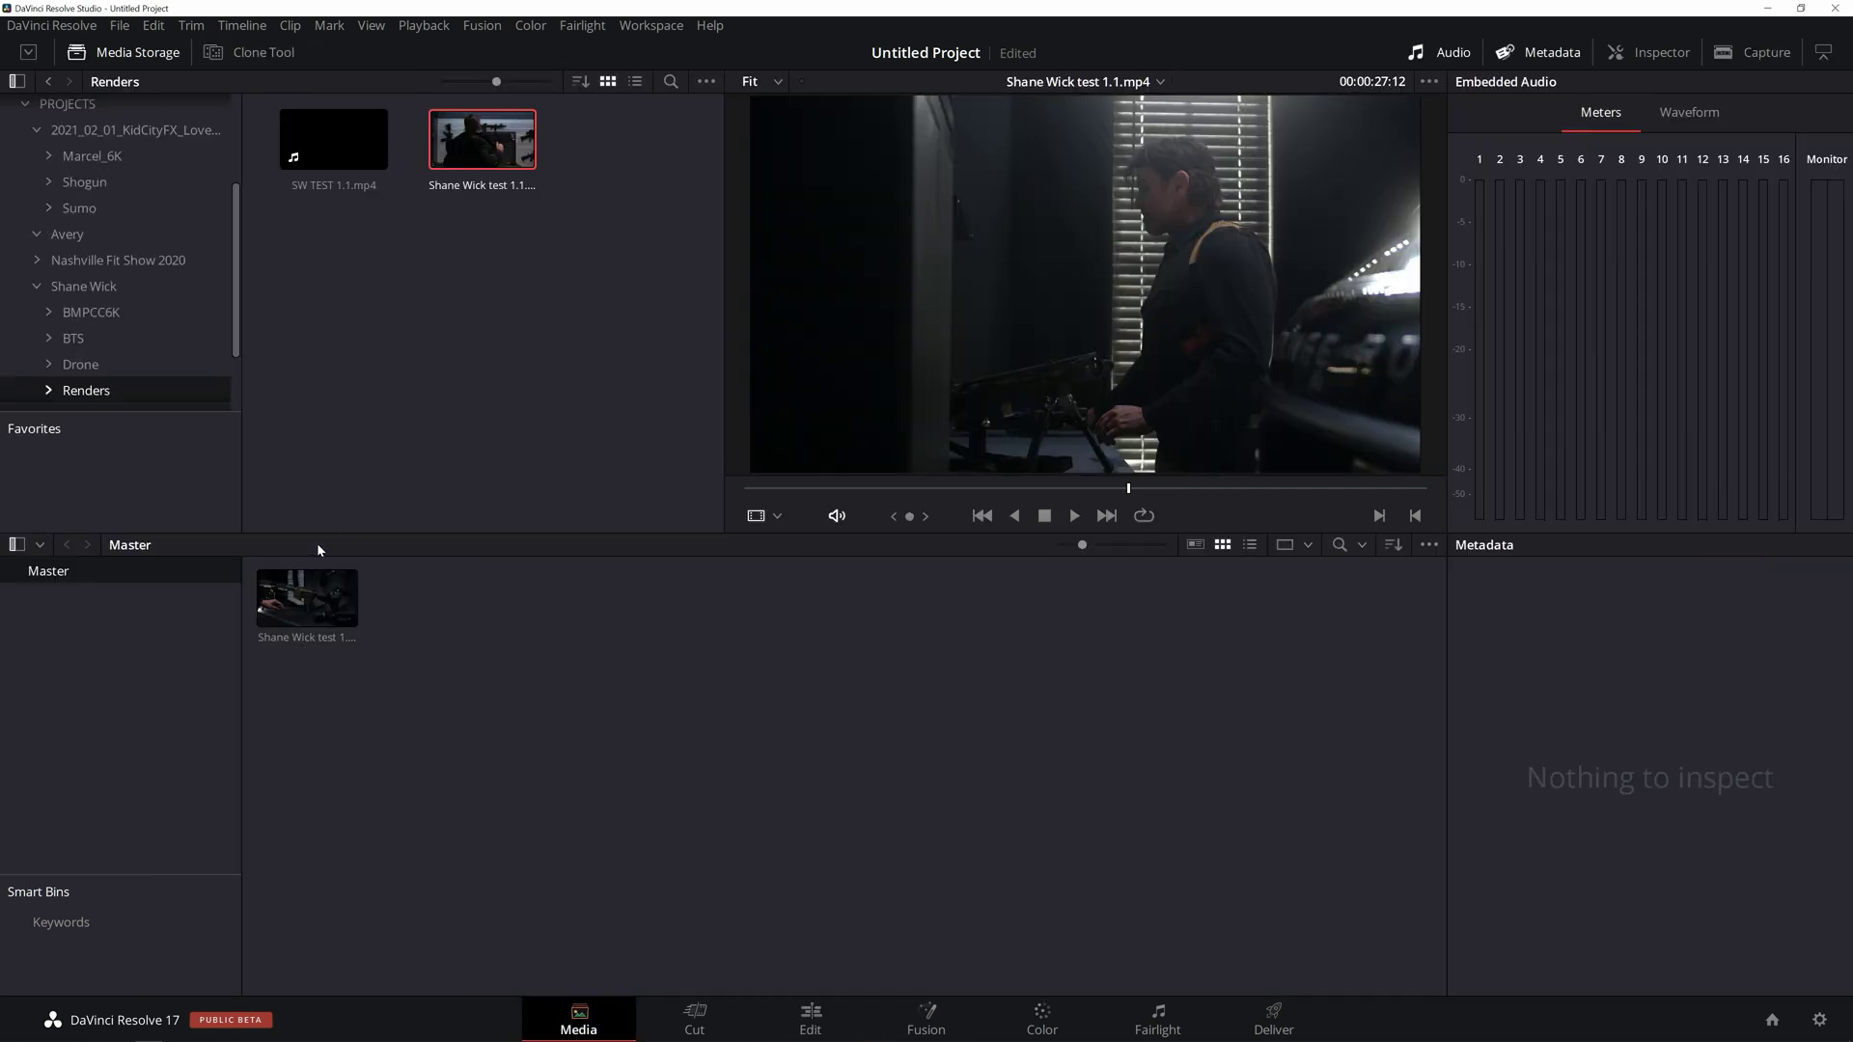
{"action": "right_click", "coordinate": [306, 619]}
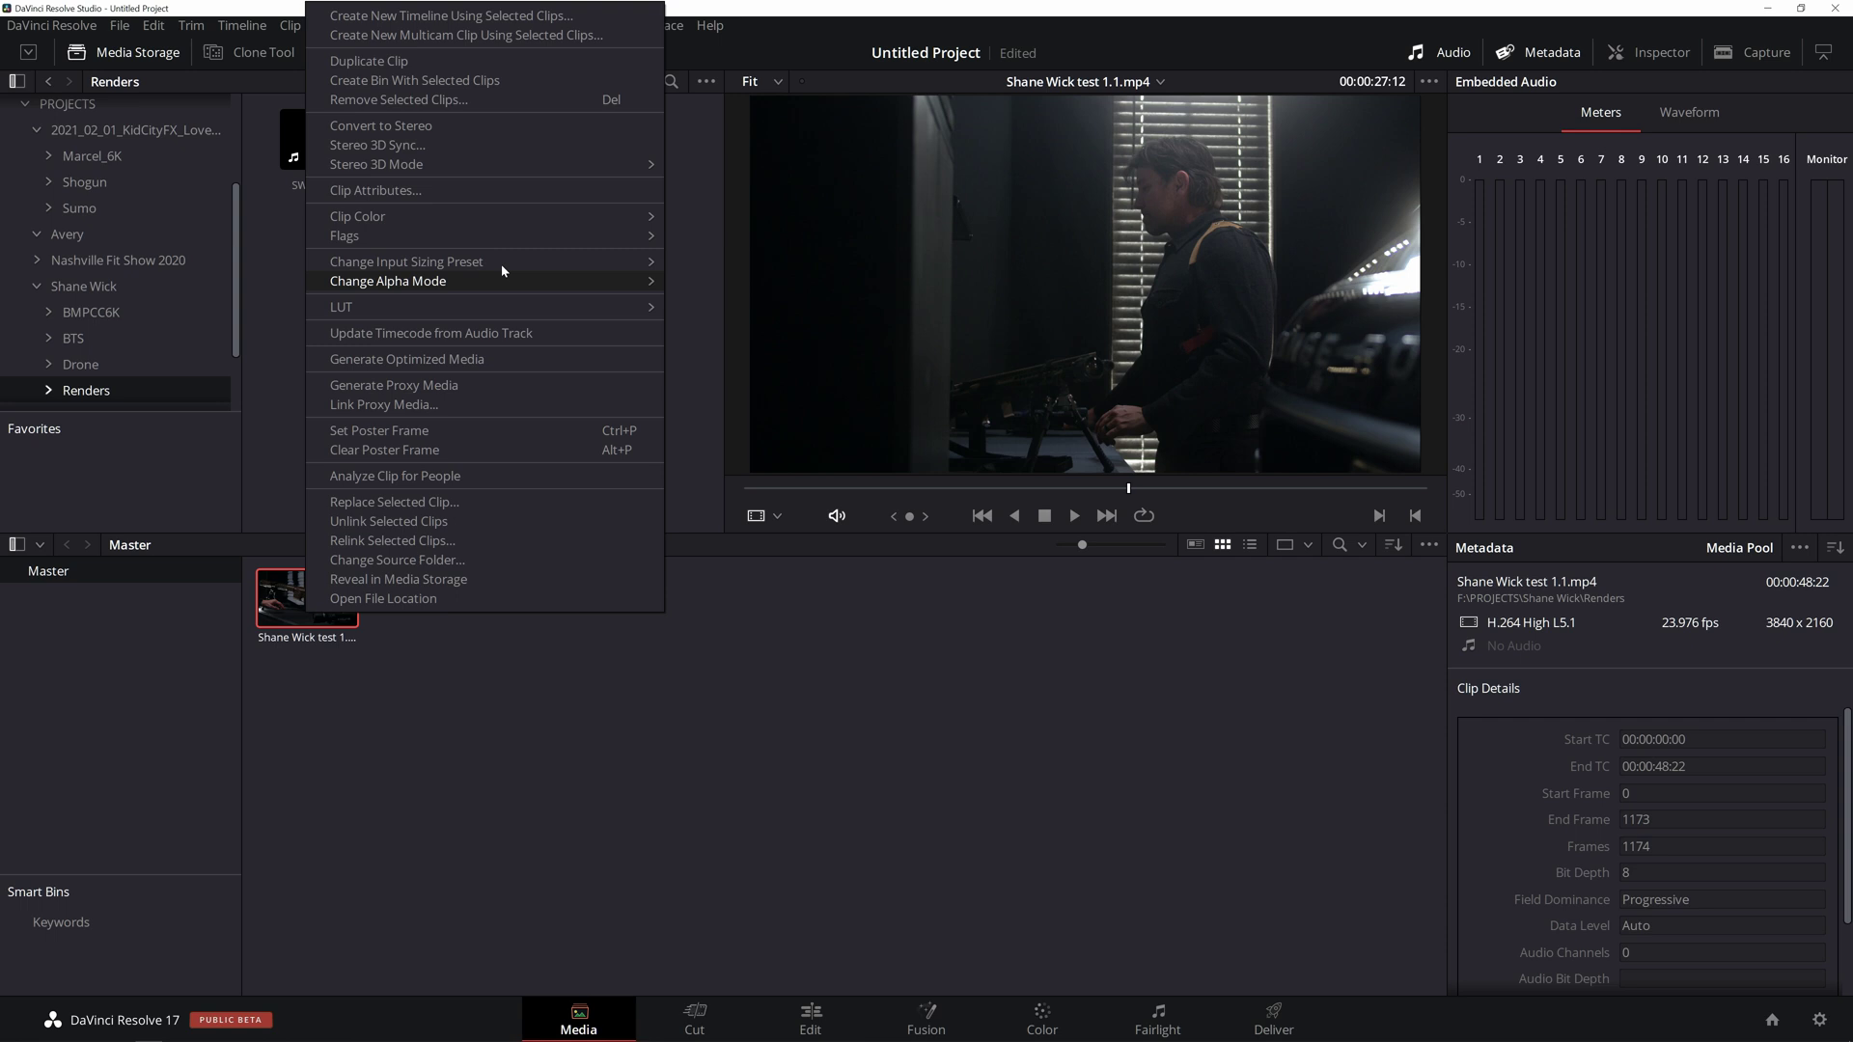
{"action": "left_click", "coordinate": [470, 16]}
{"action": "left_click", "coordinate": [604, 706]}
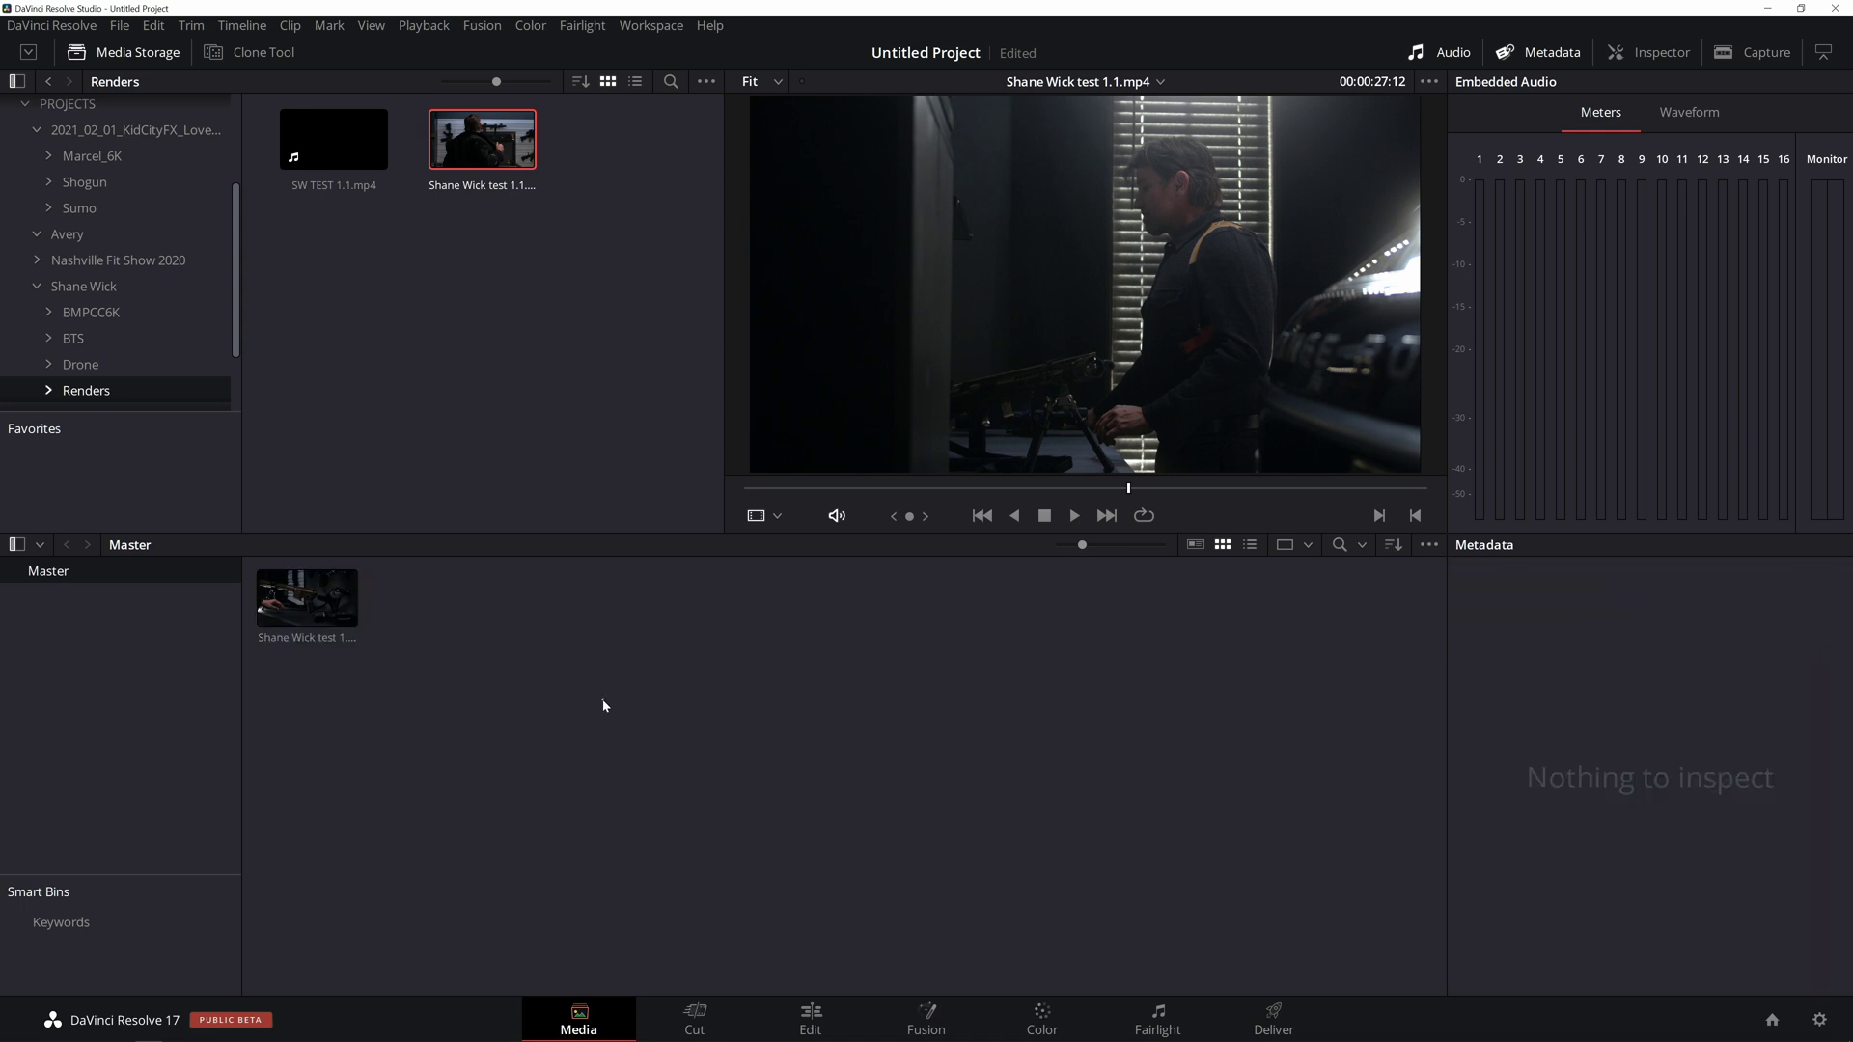
Choose File > Import > Media… to bring up the Import Media dialog.
{"action": "left_click", "coordinate": [119, 26]}
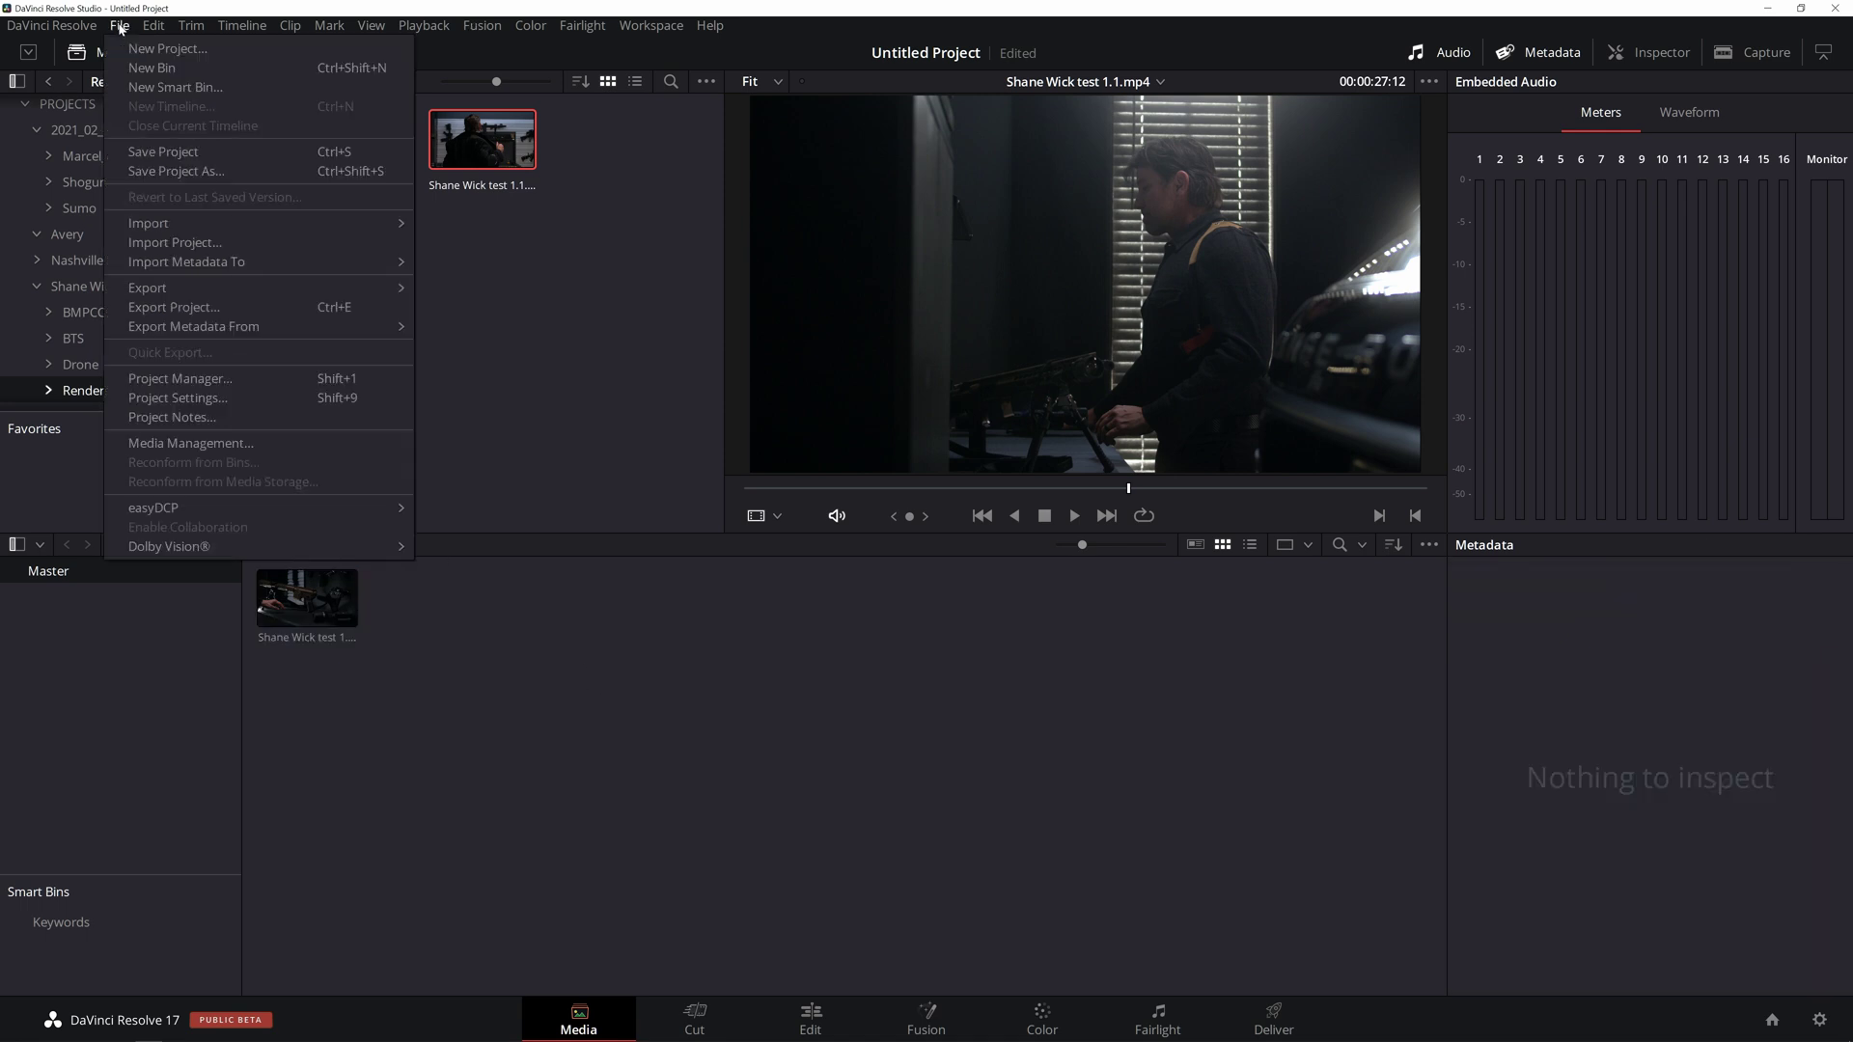
{"action": "mouse_move", "coordinate": [240, 222]}
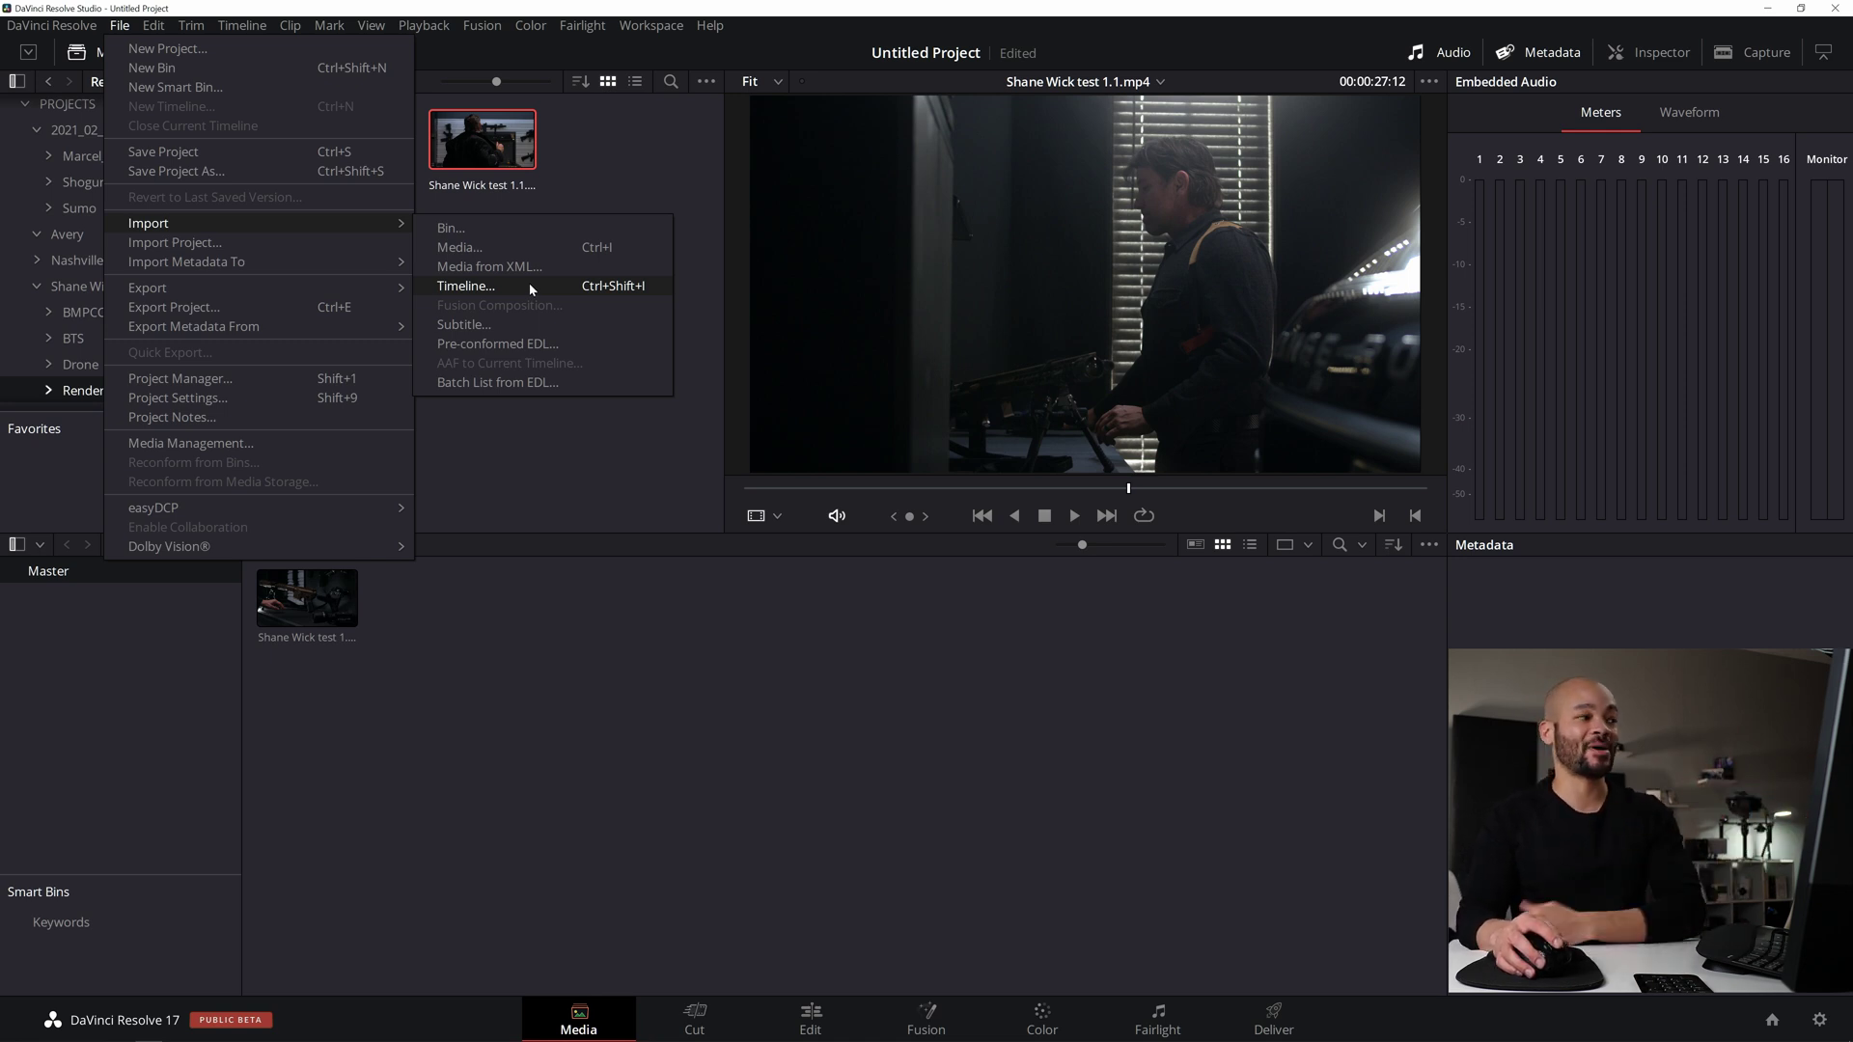
{"action": "left_click", "coordinate": [517, 243]}
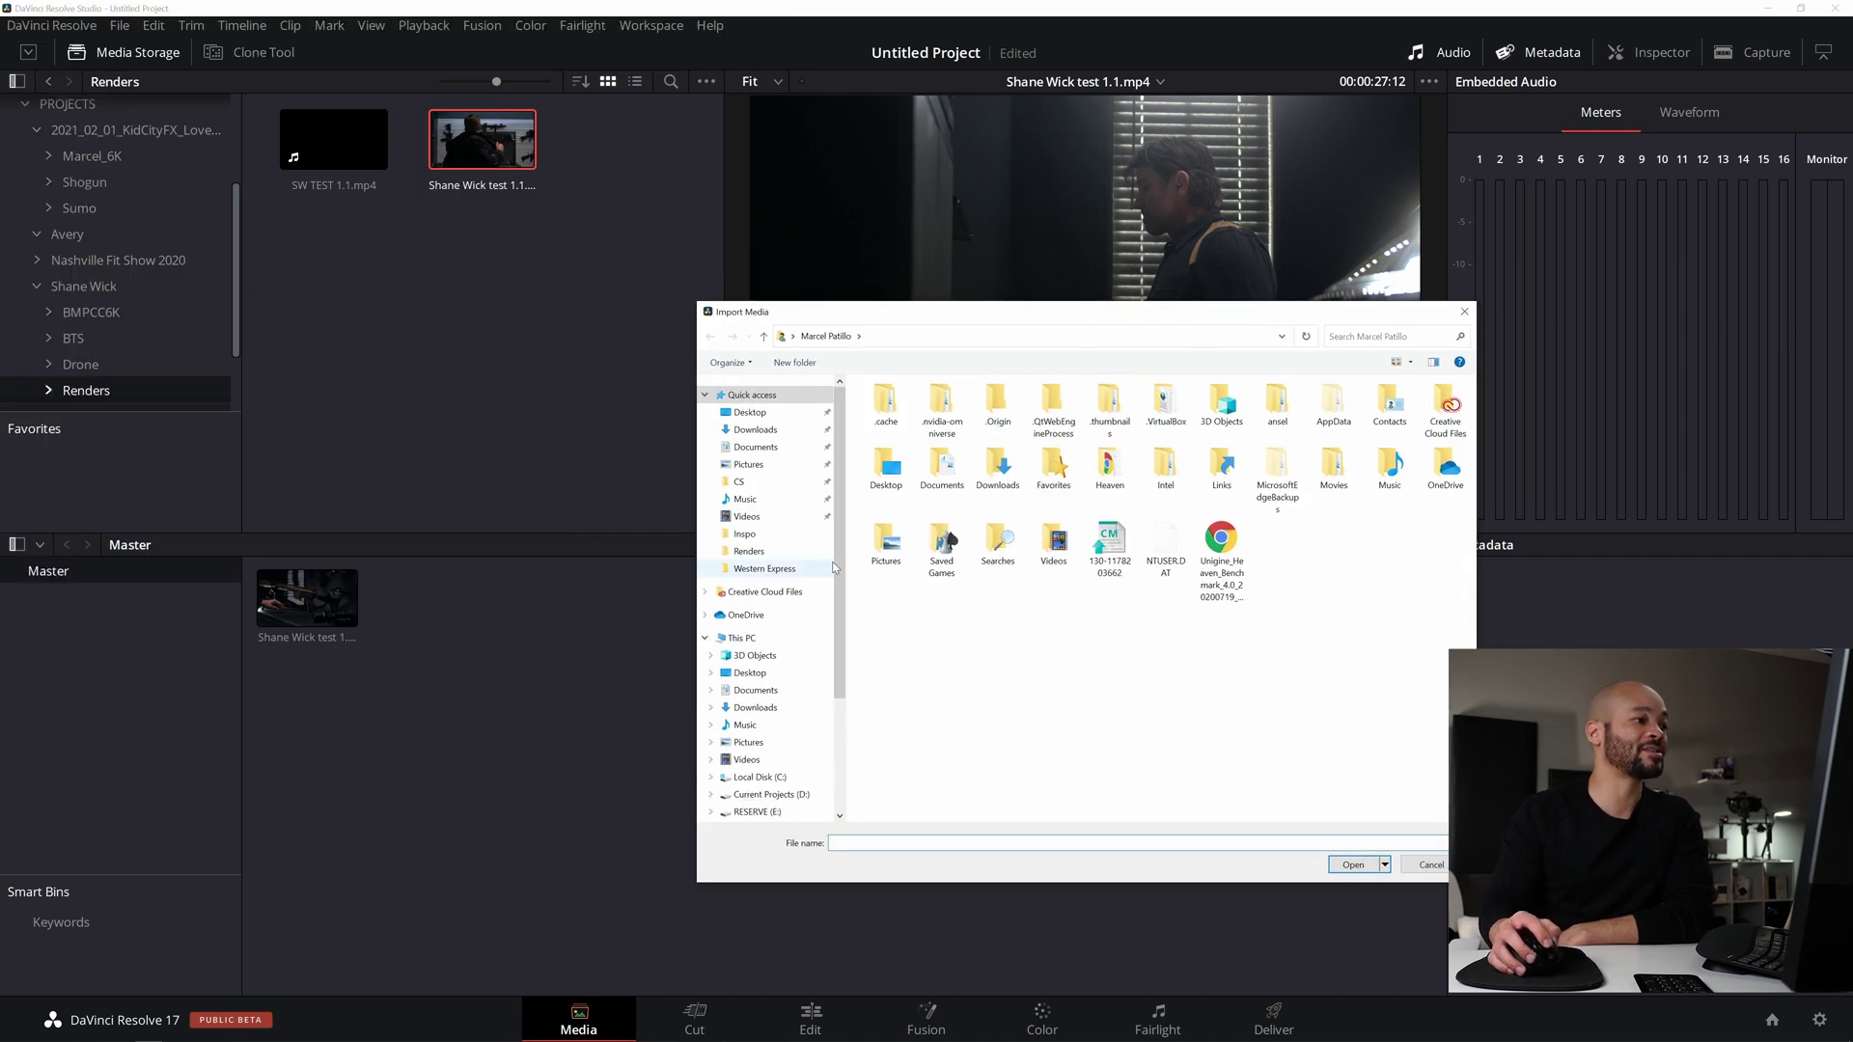
Import four truck images from Western Express > Inspo into the Master bin.
{"action": "left_click", "coordinate": [779, 571]}
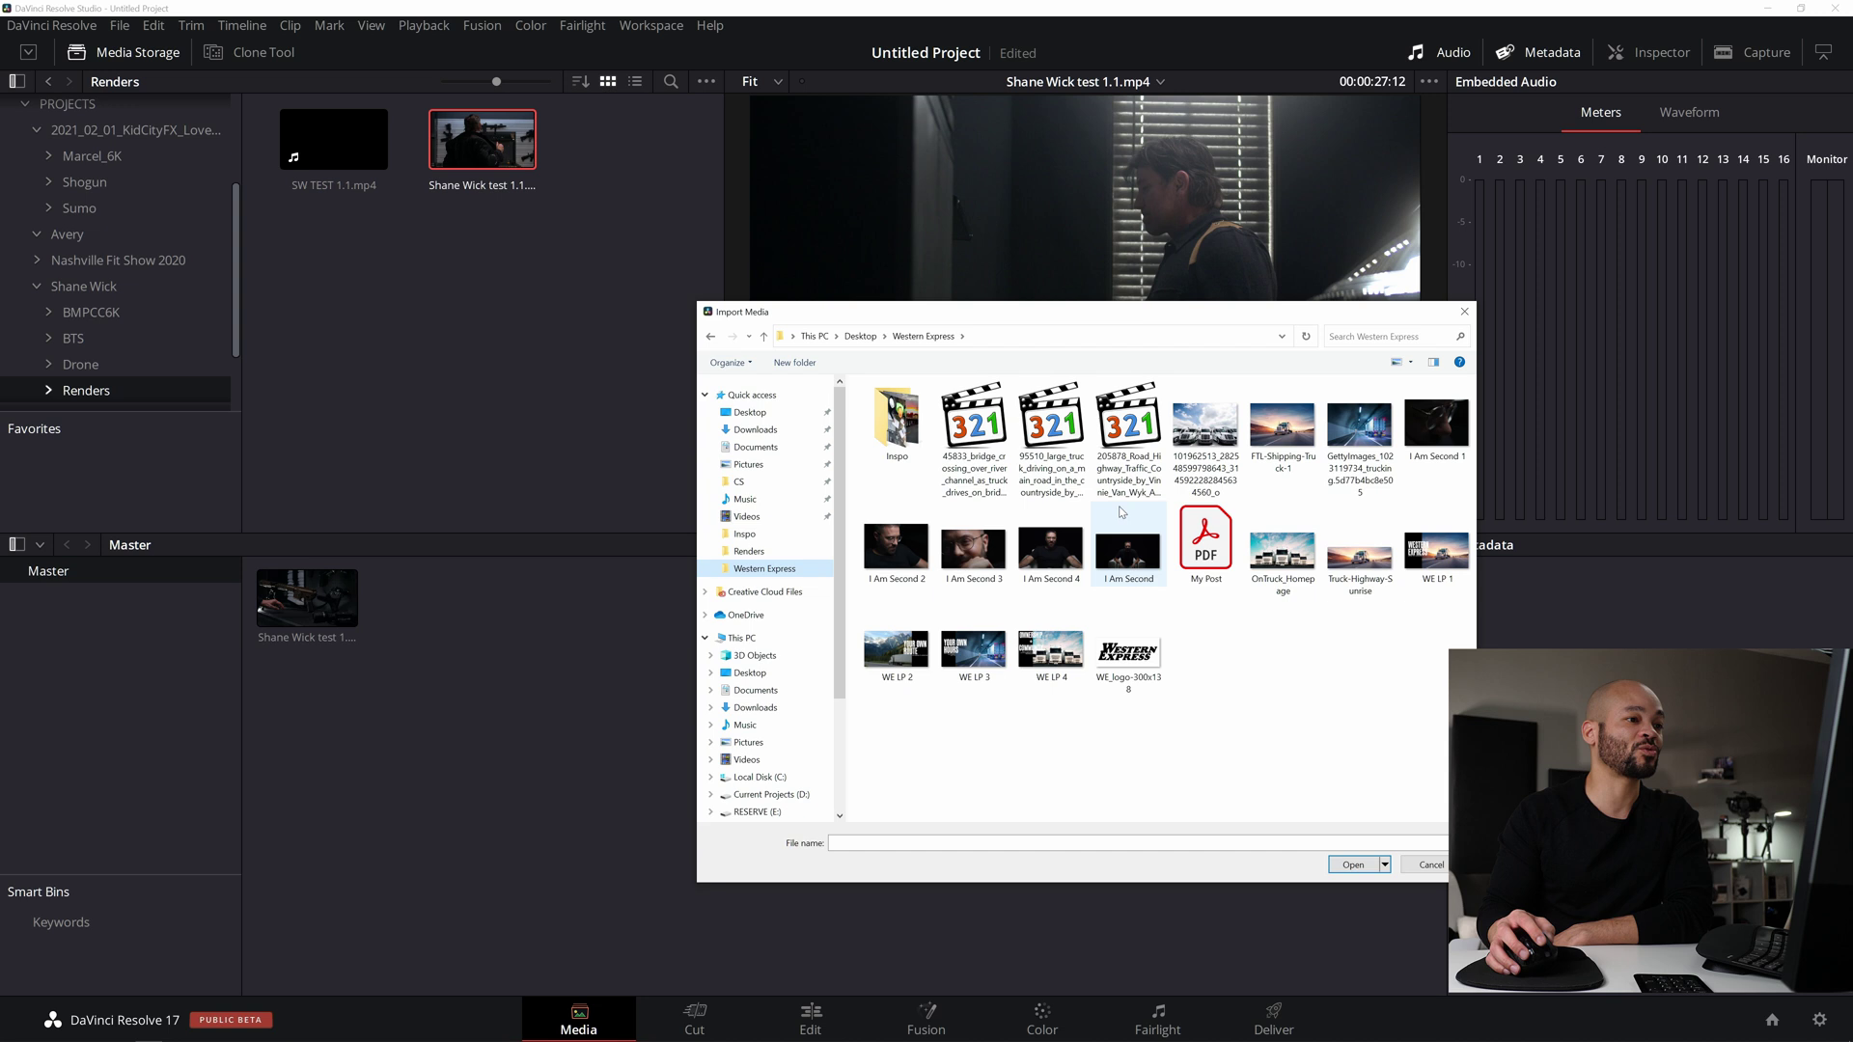
{"action": "double_click", "coordinate": [883, 425]}
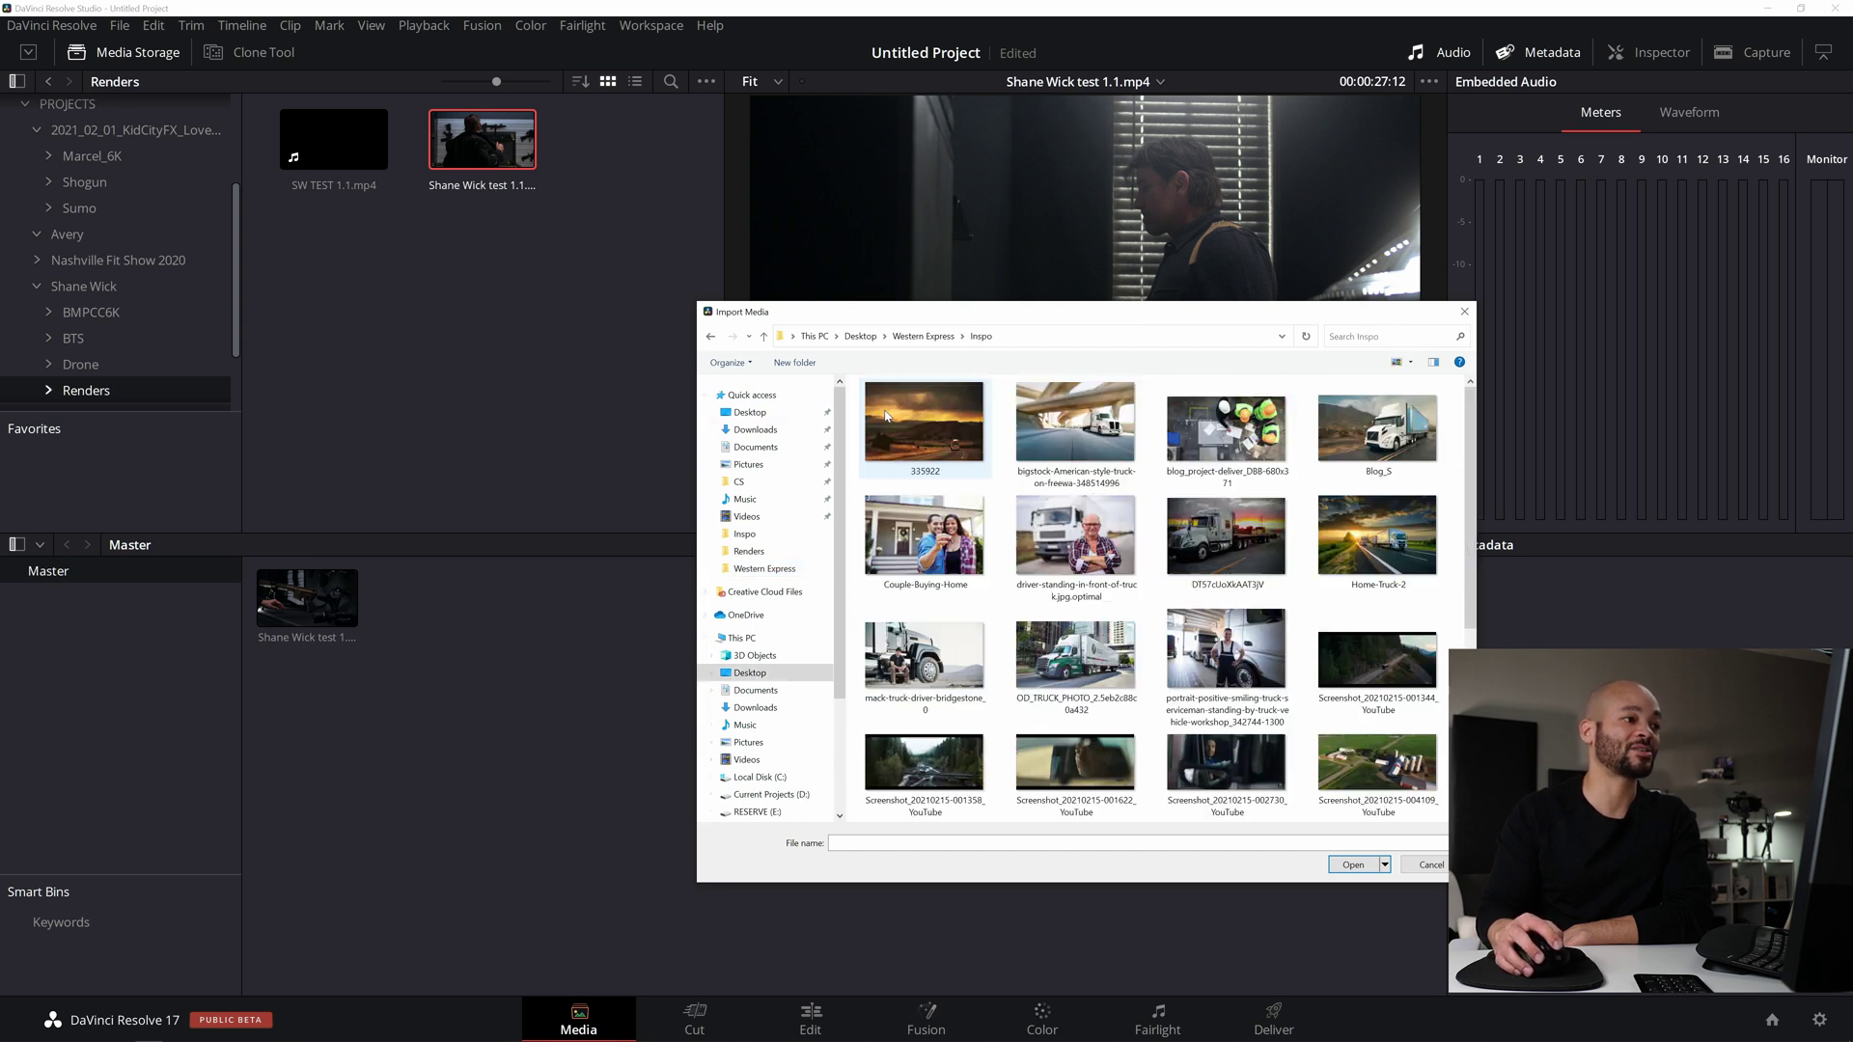
{"action": "left_click", "coordinate": [1098, 433]}
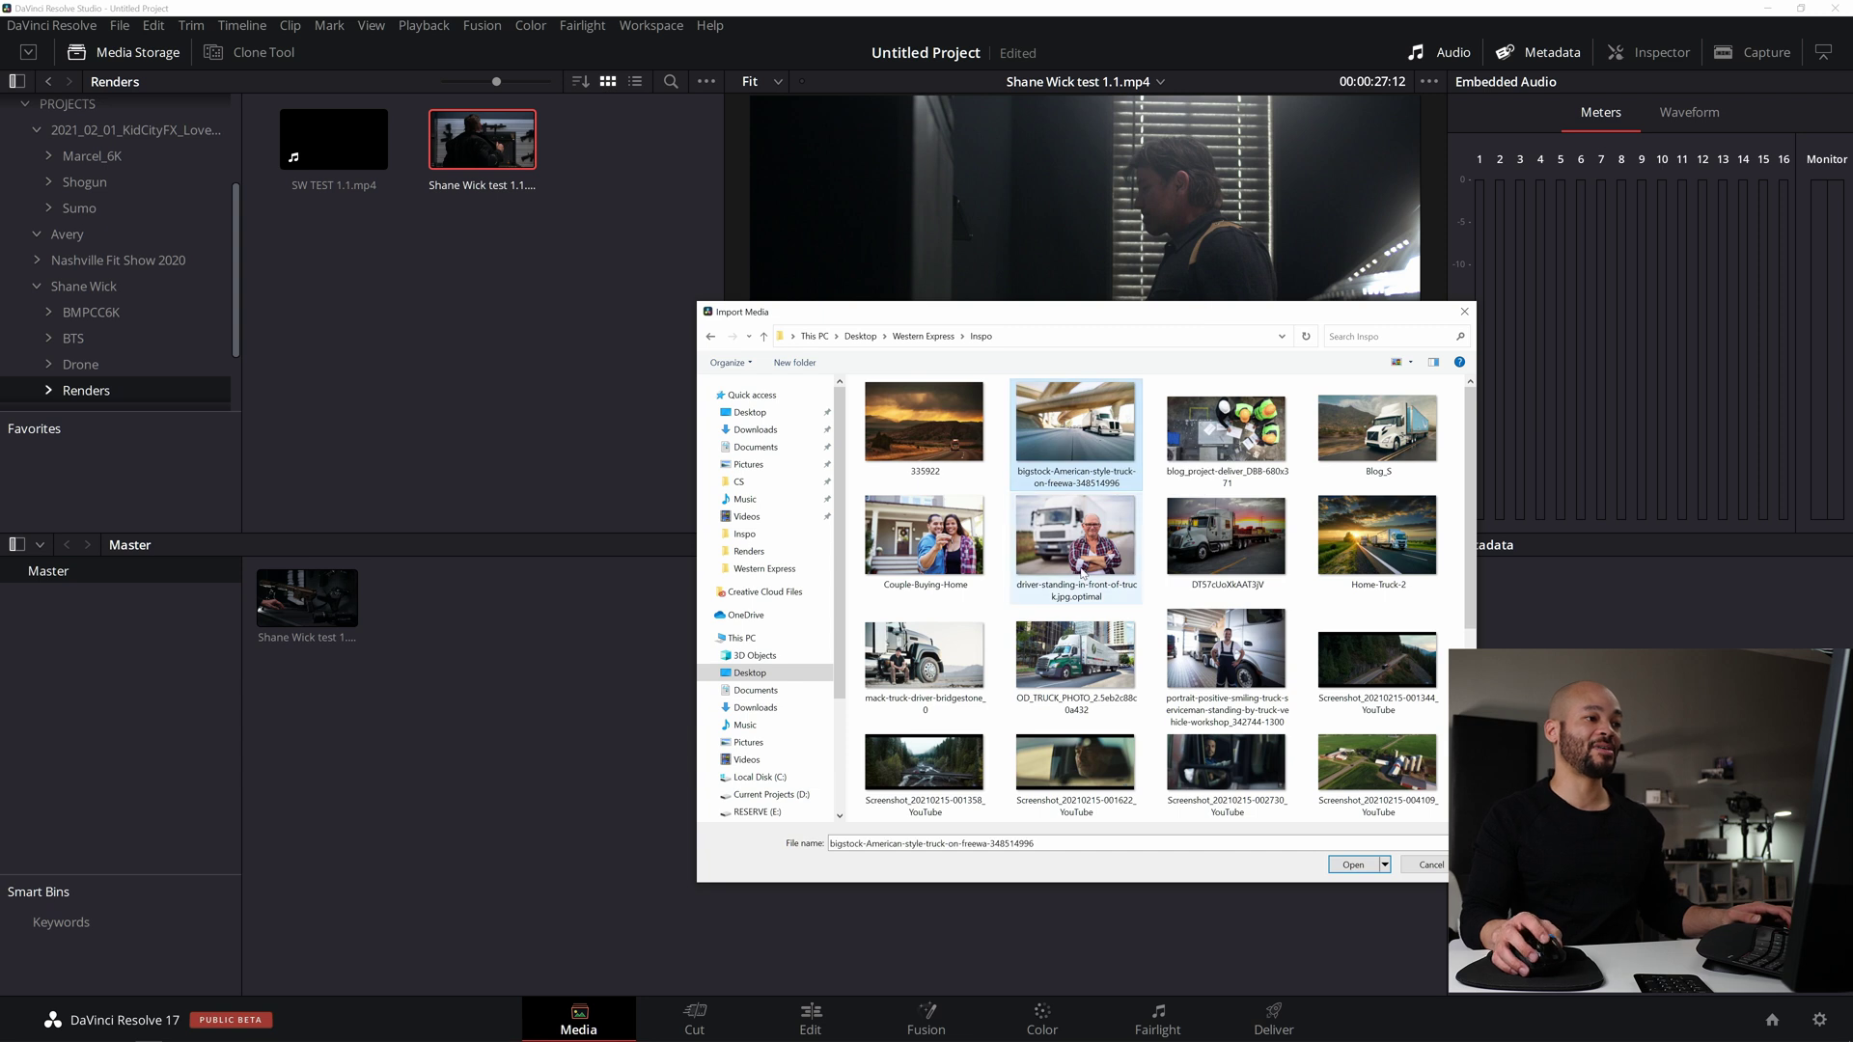
{"action": "left_click", "coordinate": [1090, 565], "text": "ctrl"}
{"action": "left_click", "coordinate": [1226, 657], "text": "ctrl"}
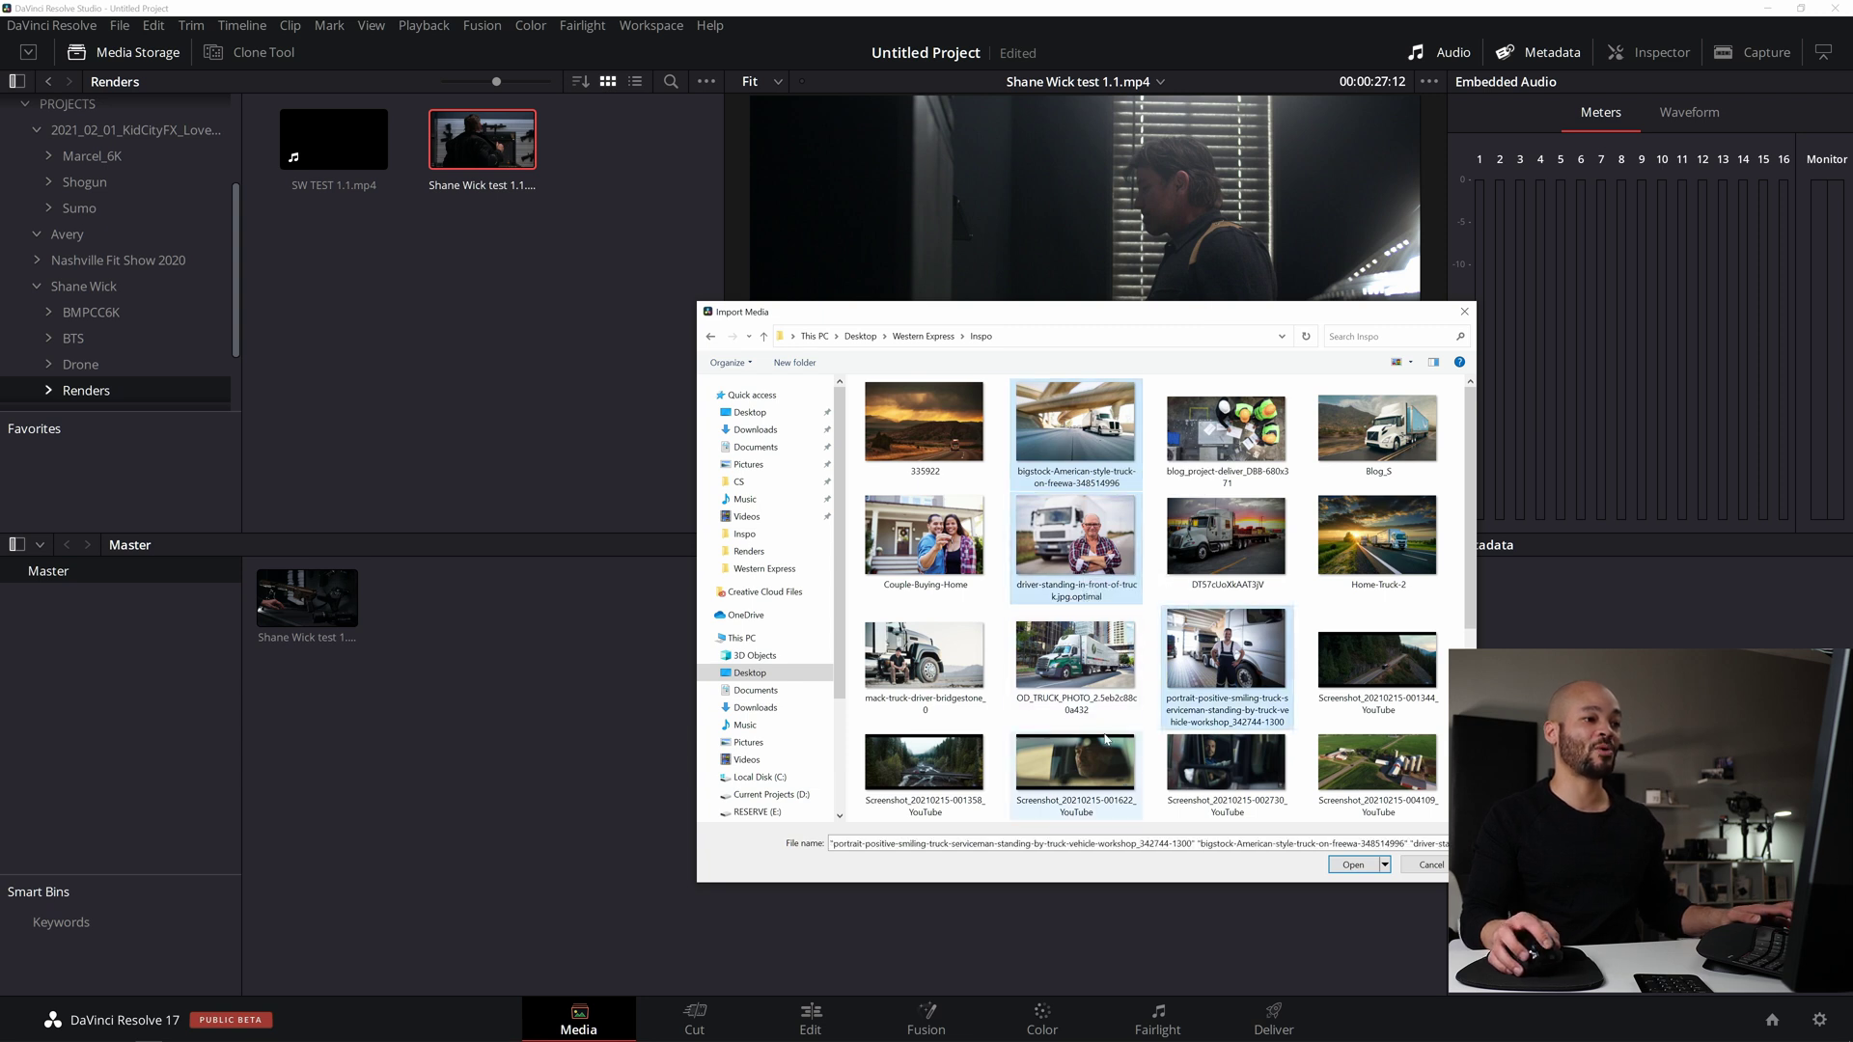
{"action": "left_click", "coordinate": [924, 656], "text": "ctrl"}
{"action": "left_click", "coordinate": [1353, 864]}
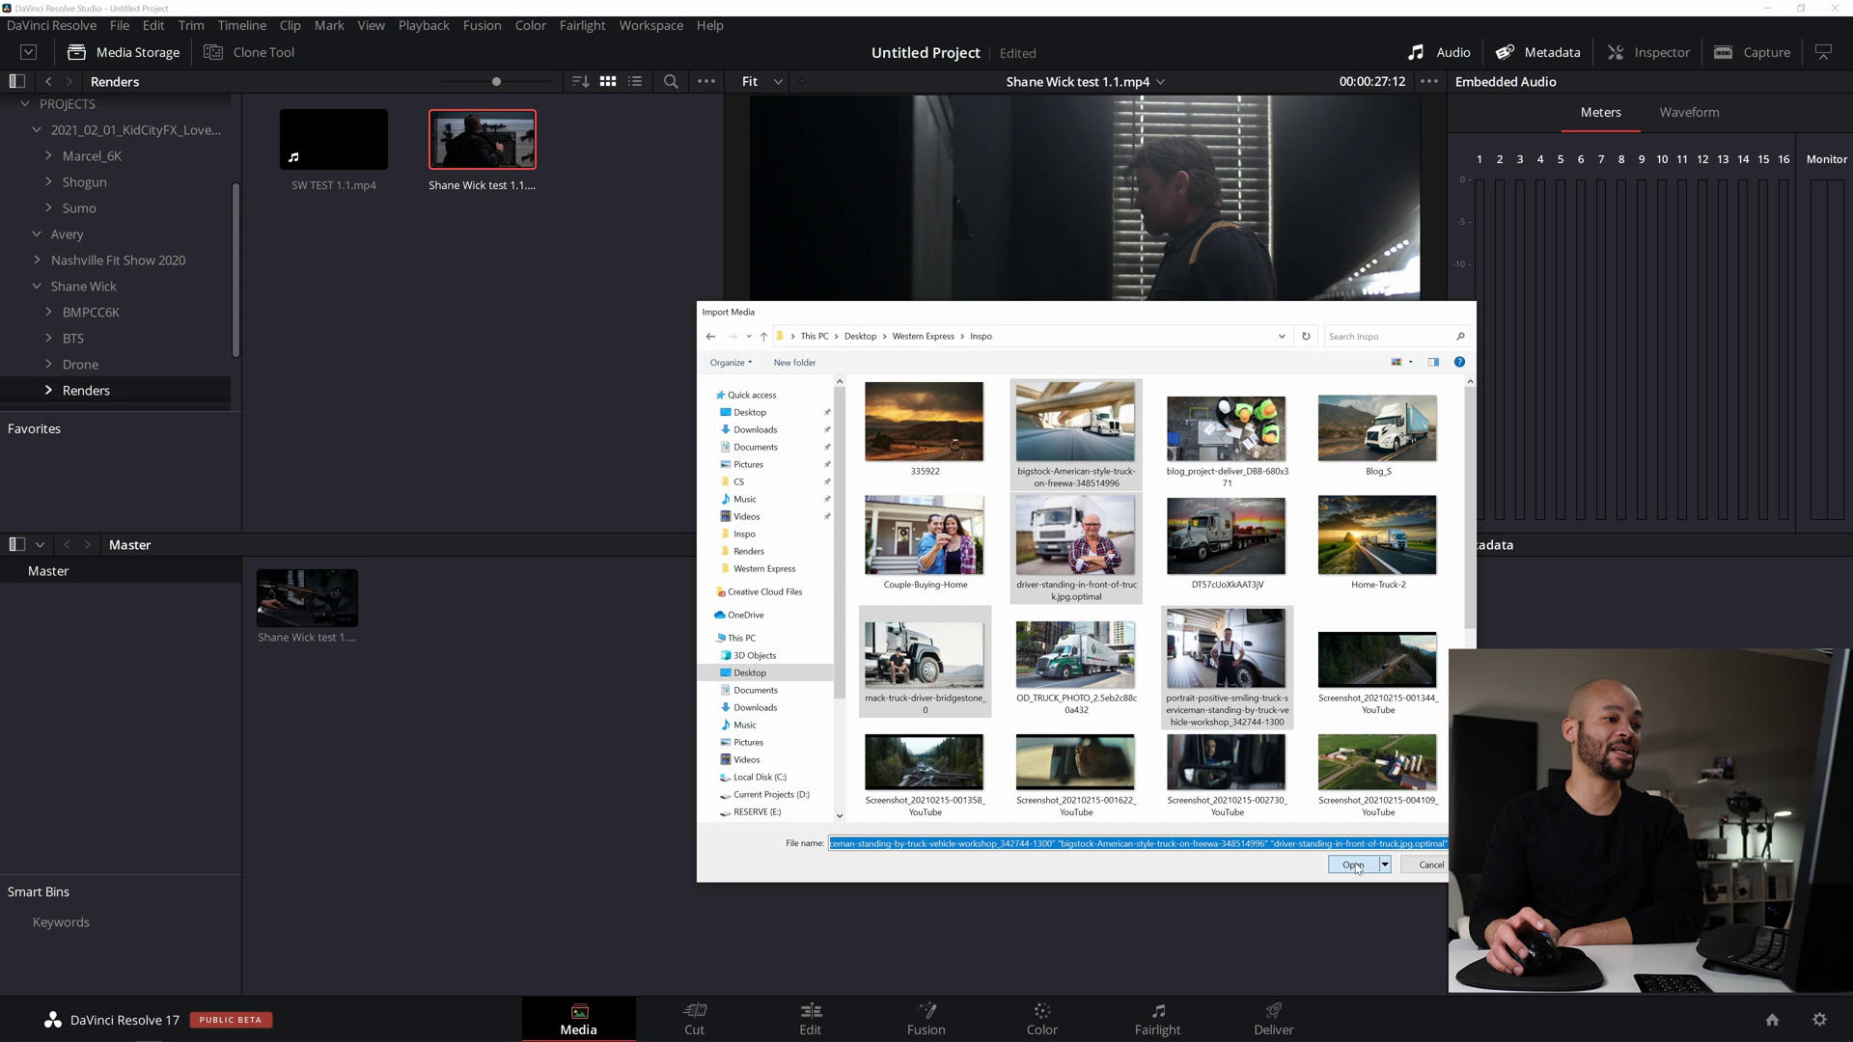
{"action": "left_click", "coordinate": [1354, 866]}
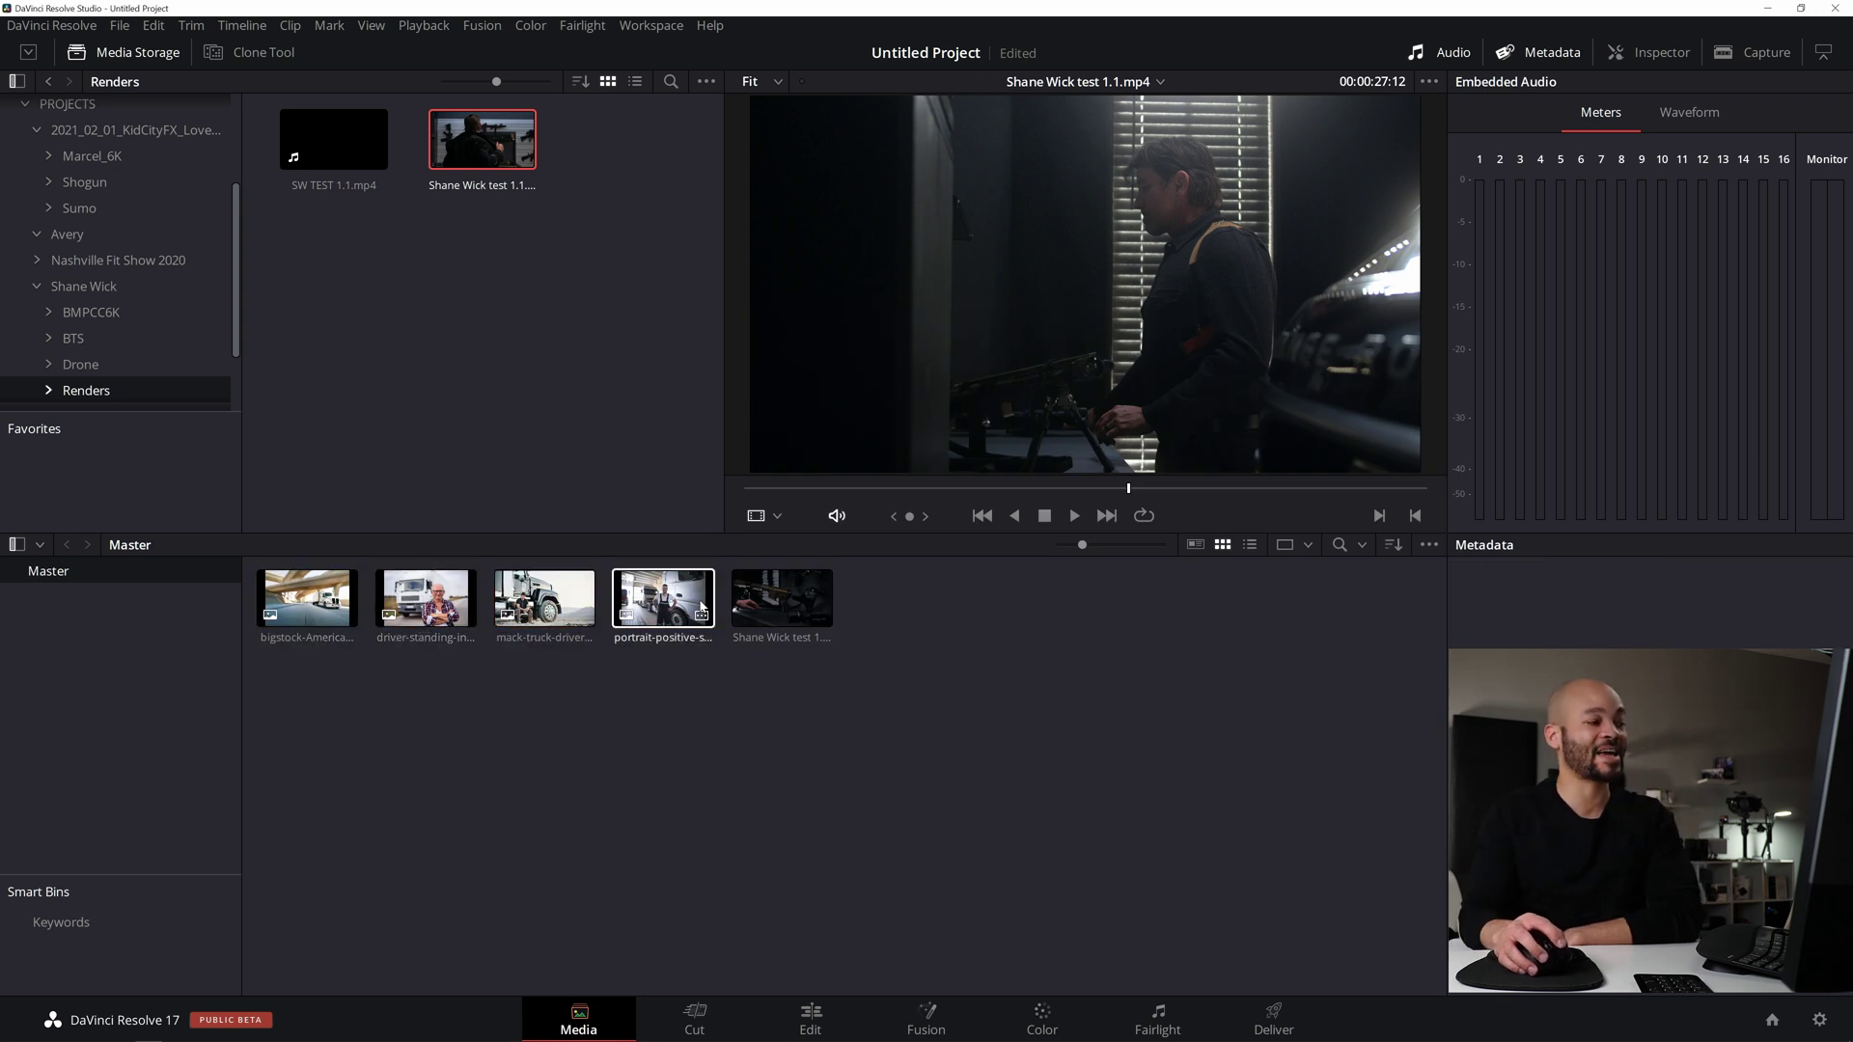
Preview the driver-standing truck image, then visit the Edit page and come back.
{"action": "left_click", "coordinate": [401, 610]}
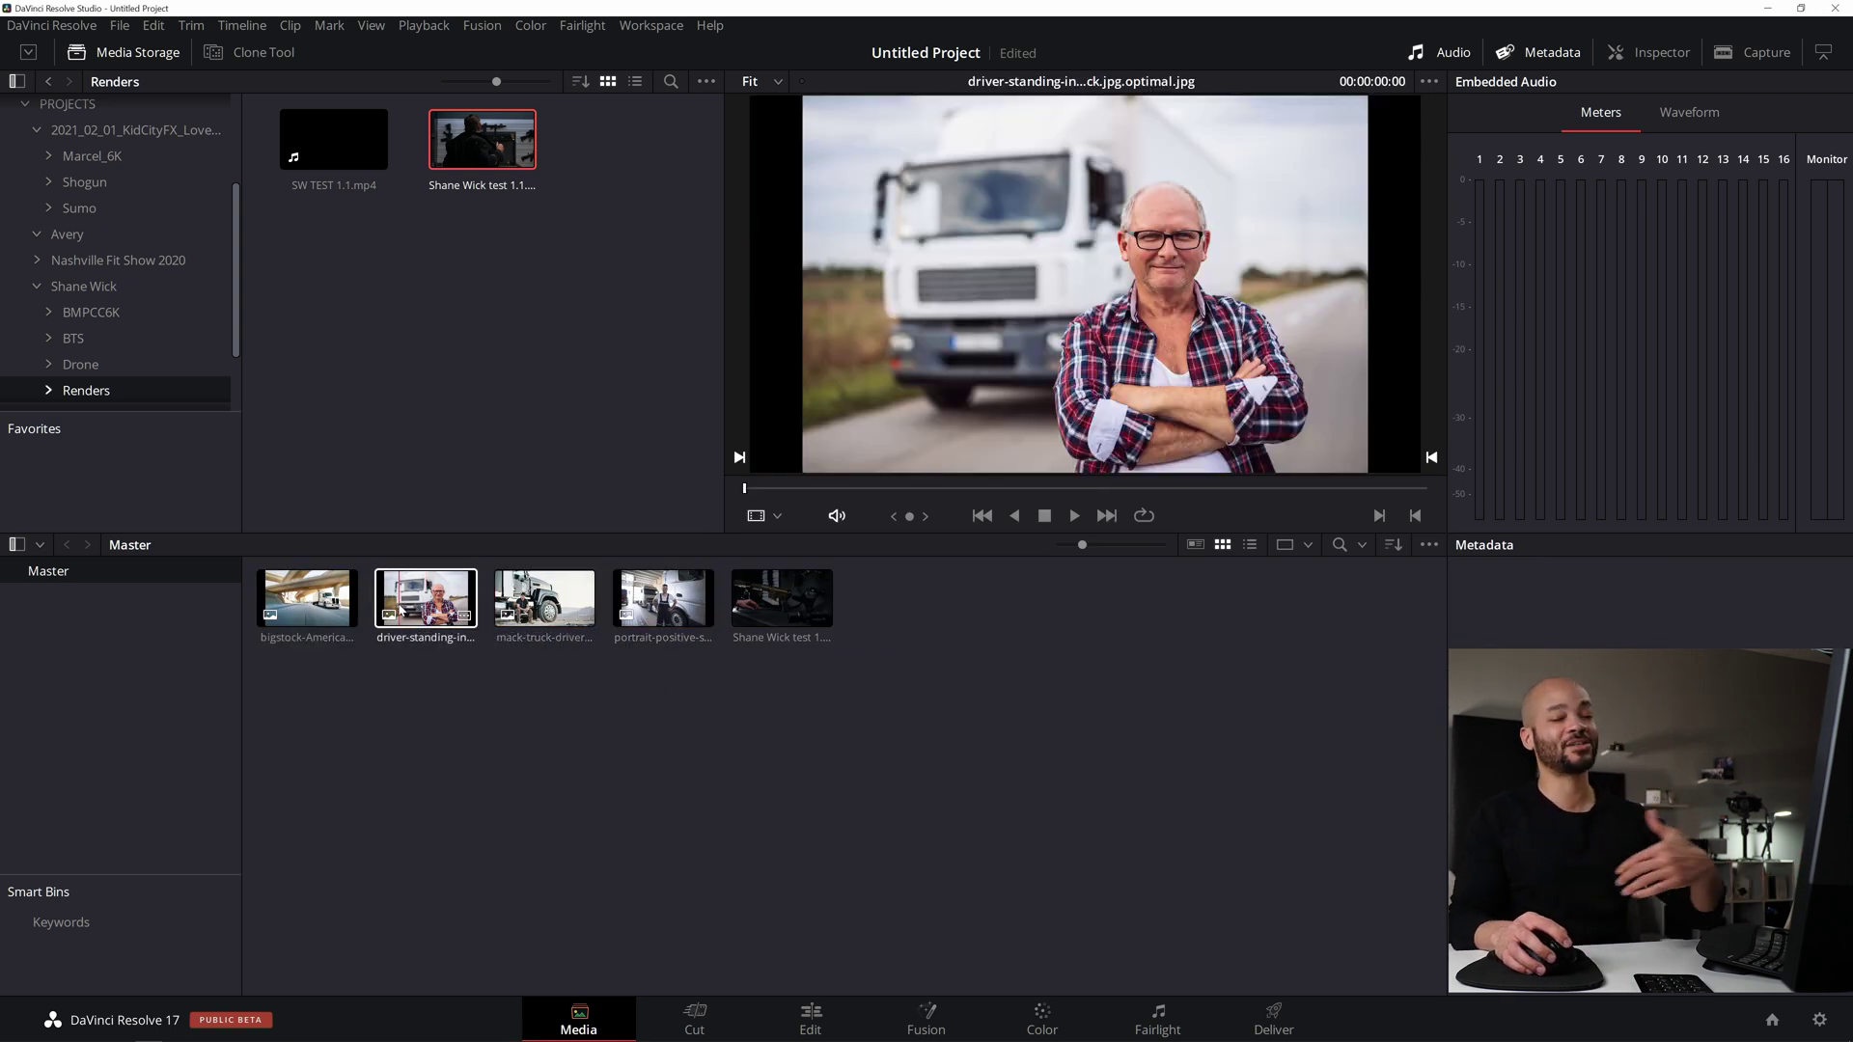
{"action": "left_click", "coordinate": [651, 806]}
{"action": "left_click", "coordinate": [814, 1012]}
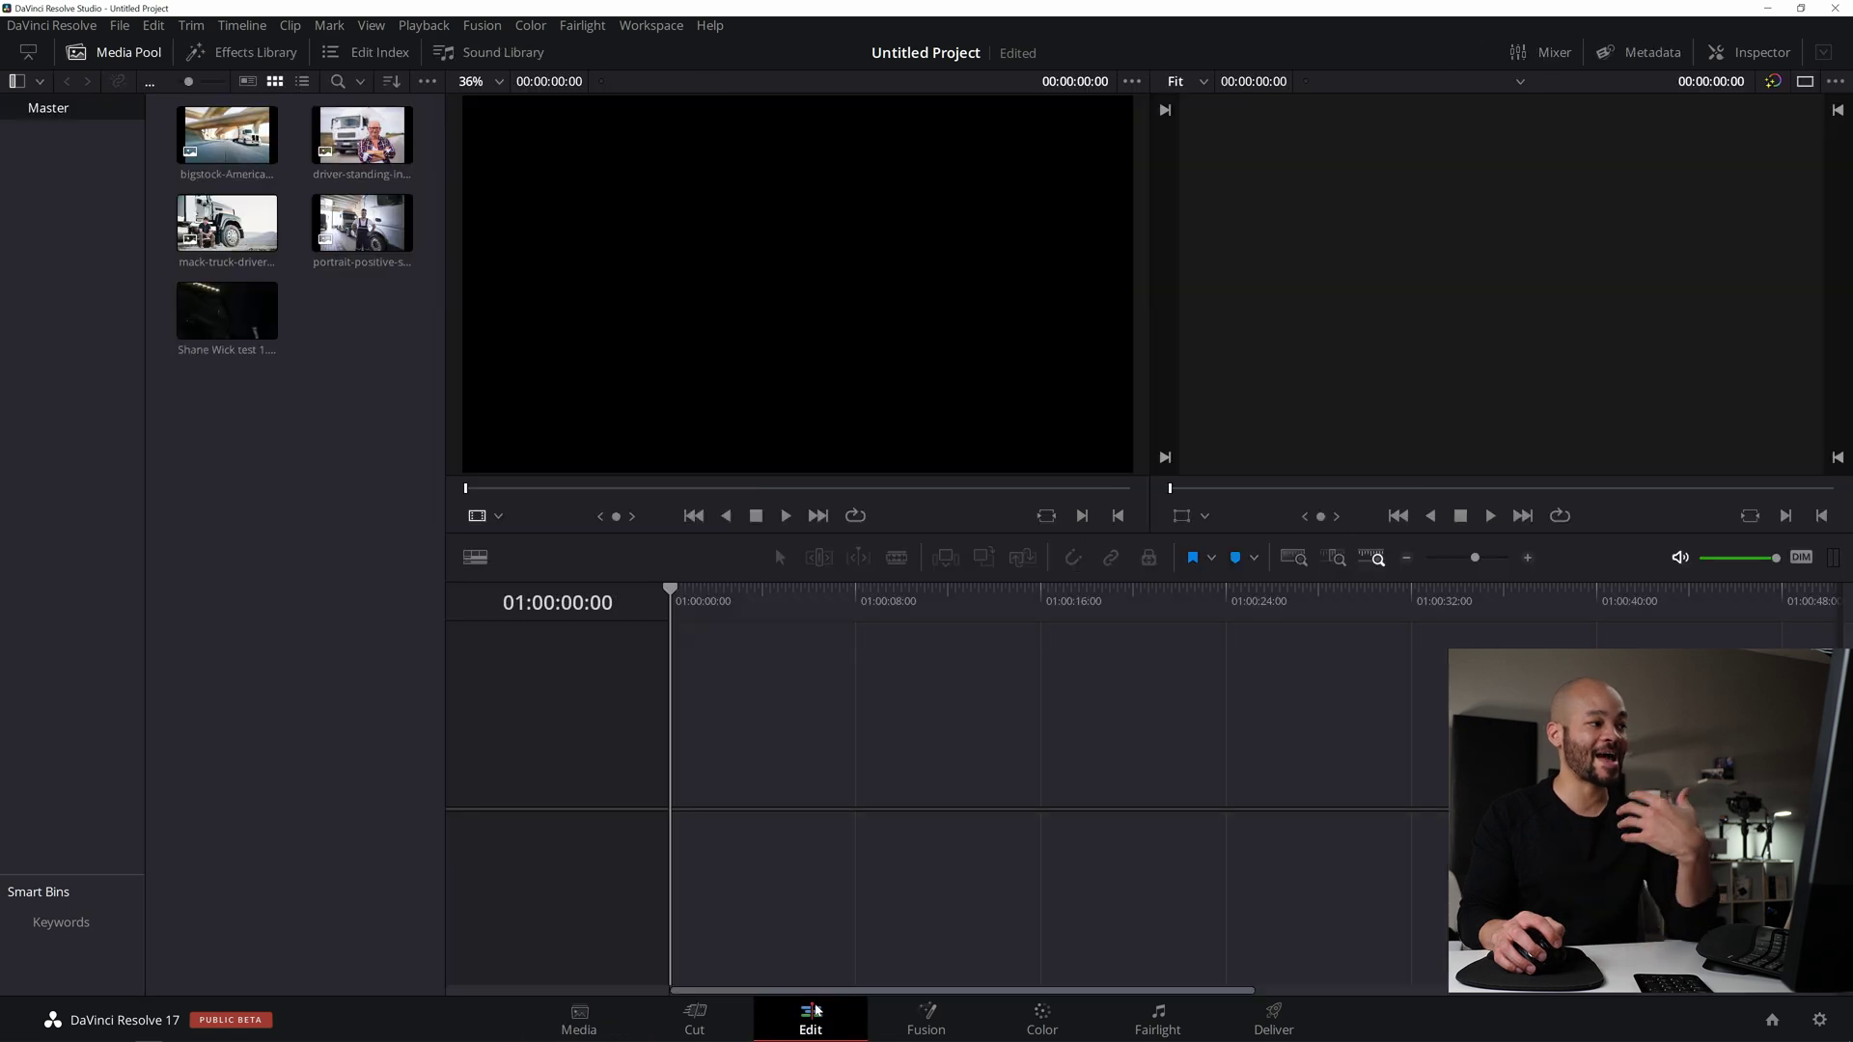
{"action": "left_click", "coordinate": [695, 1018]}
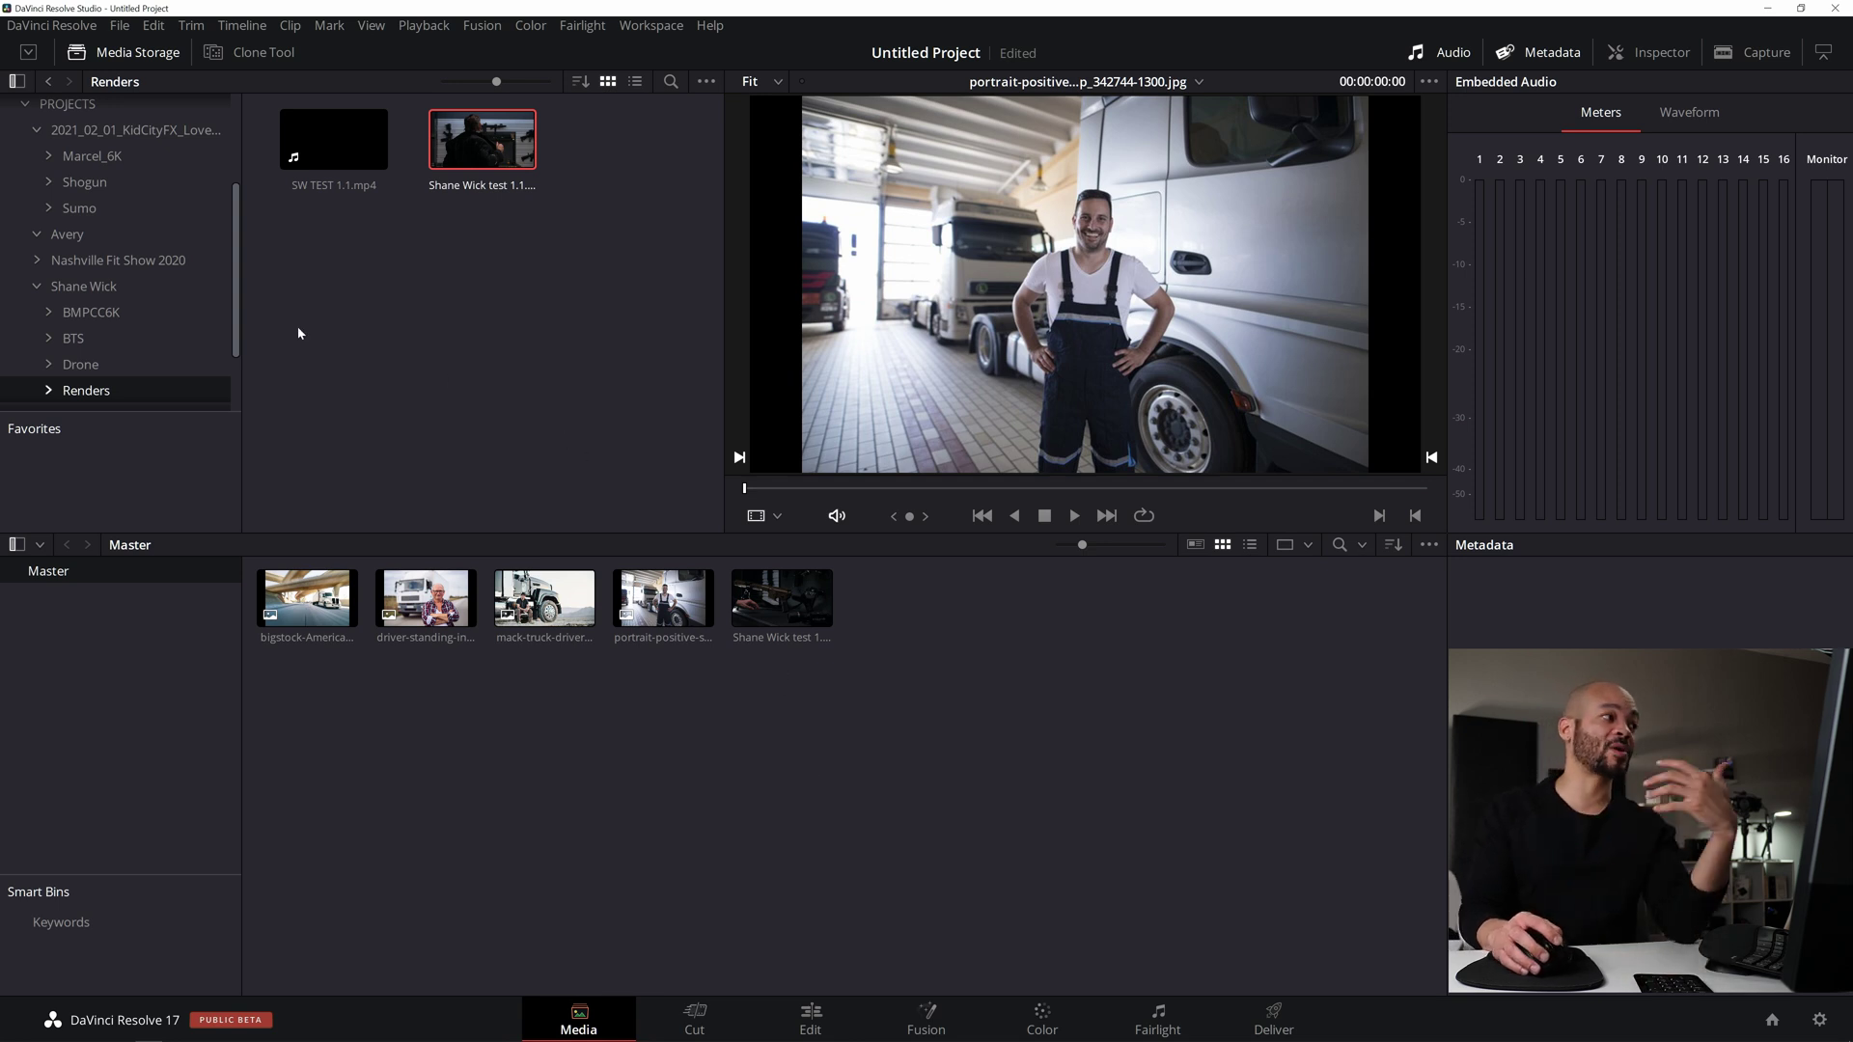
Delete the four imported truck images from the media pool and collapse the drive tree.
{"action": "left_click_drag", "start_coordinate": [712, 729], "coordinate": [271, 579]}
{"action": "key", "text": "Delete"}
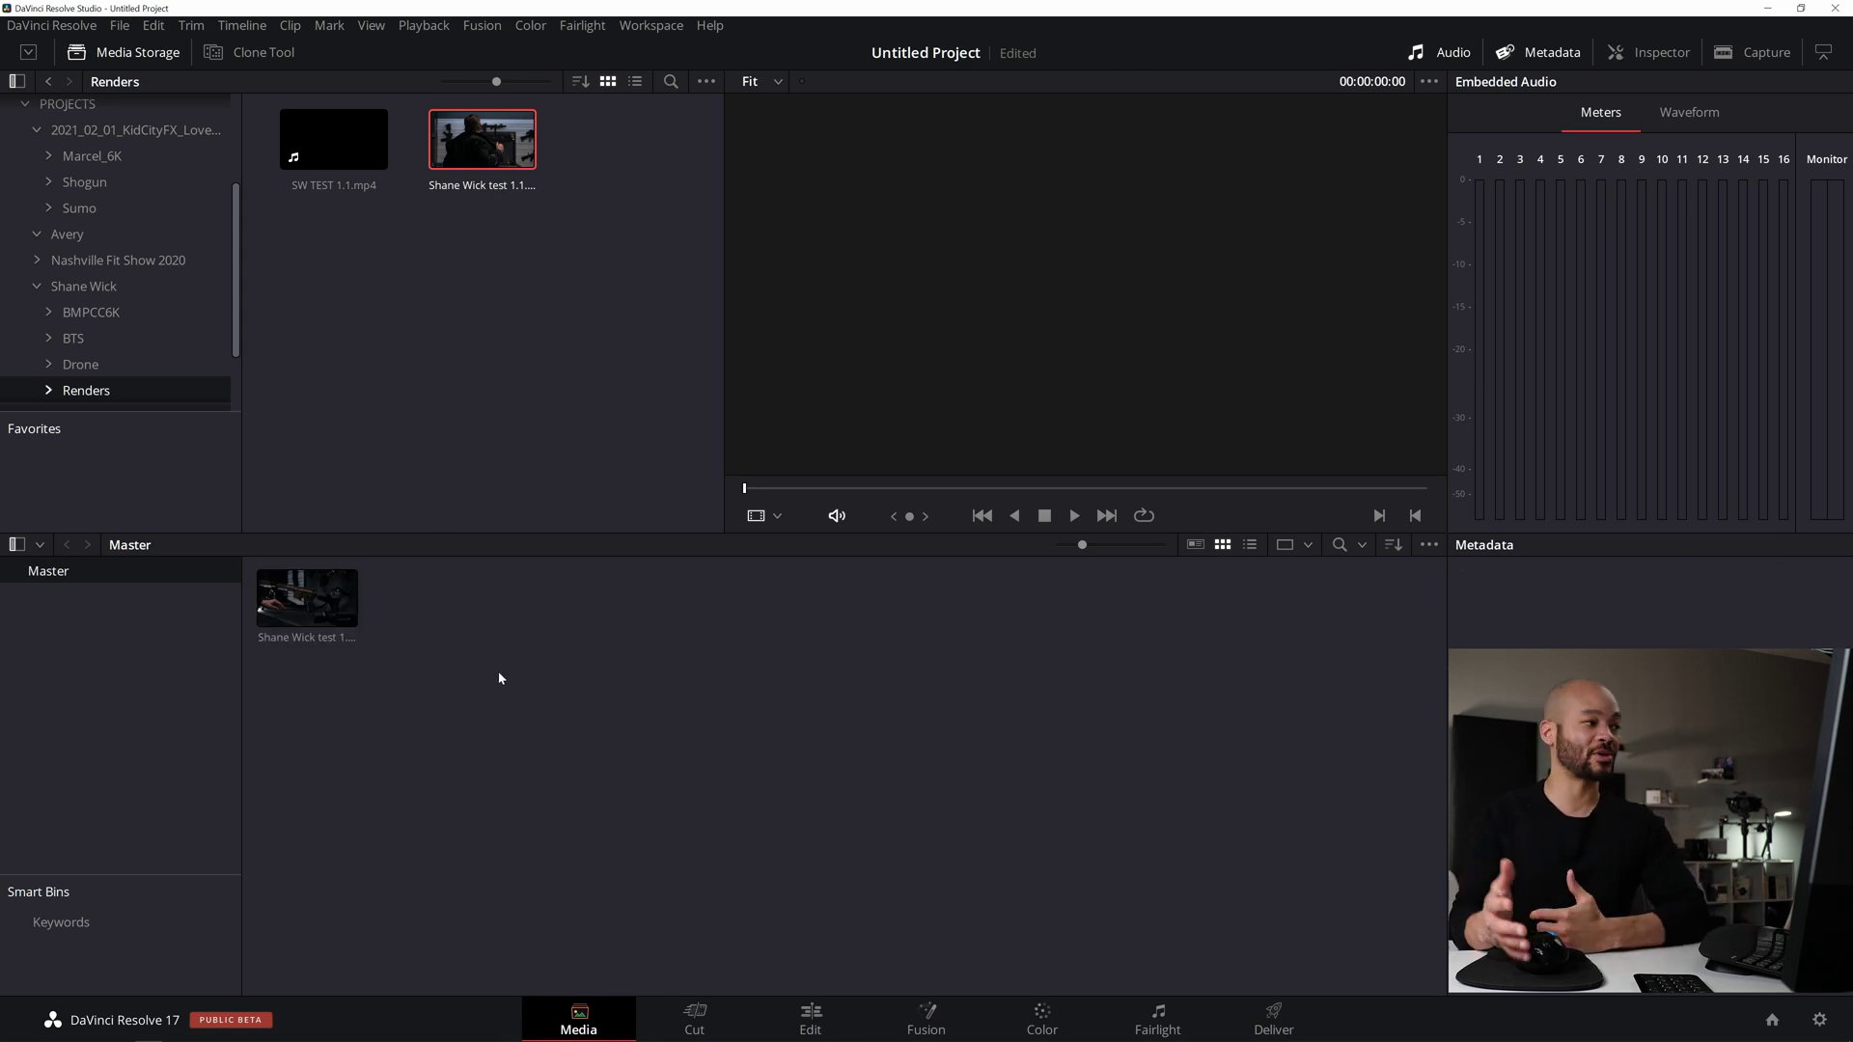
{"action": "scroll", "coordinate": [69, 233], "scroll_direction": "up", "scroll_amount": 3}
{"action": "left_click", "coordinate": [14, 212]}
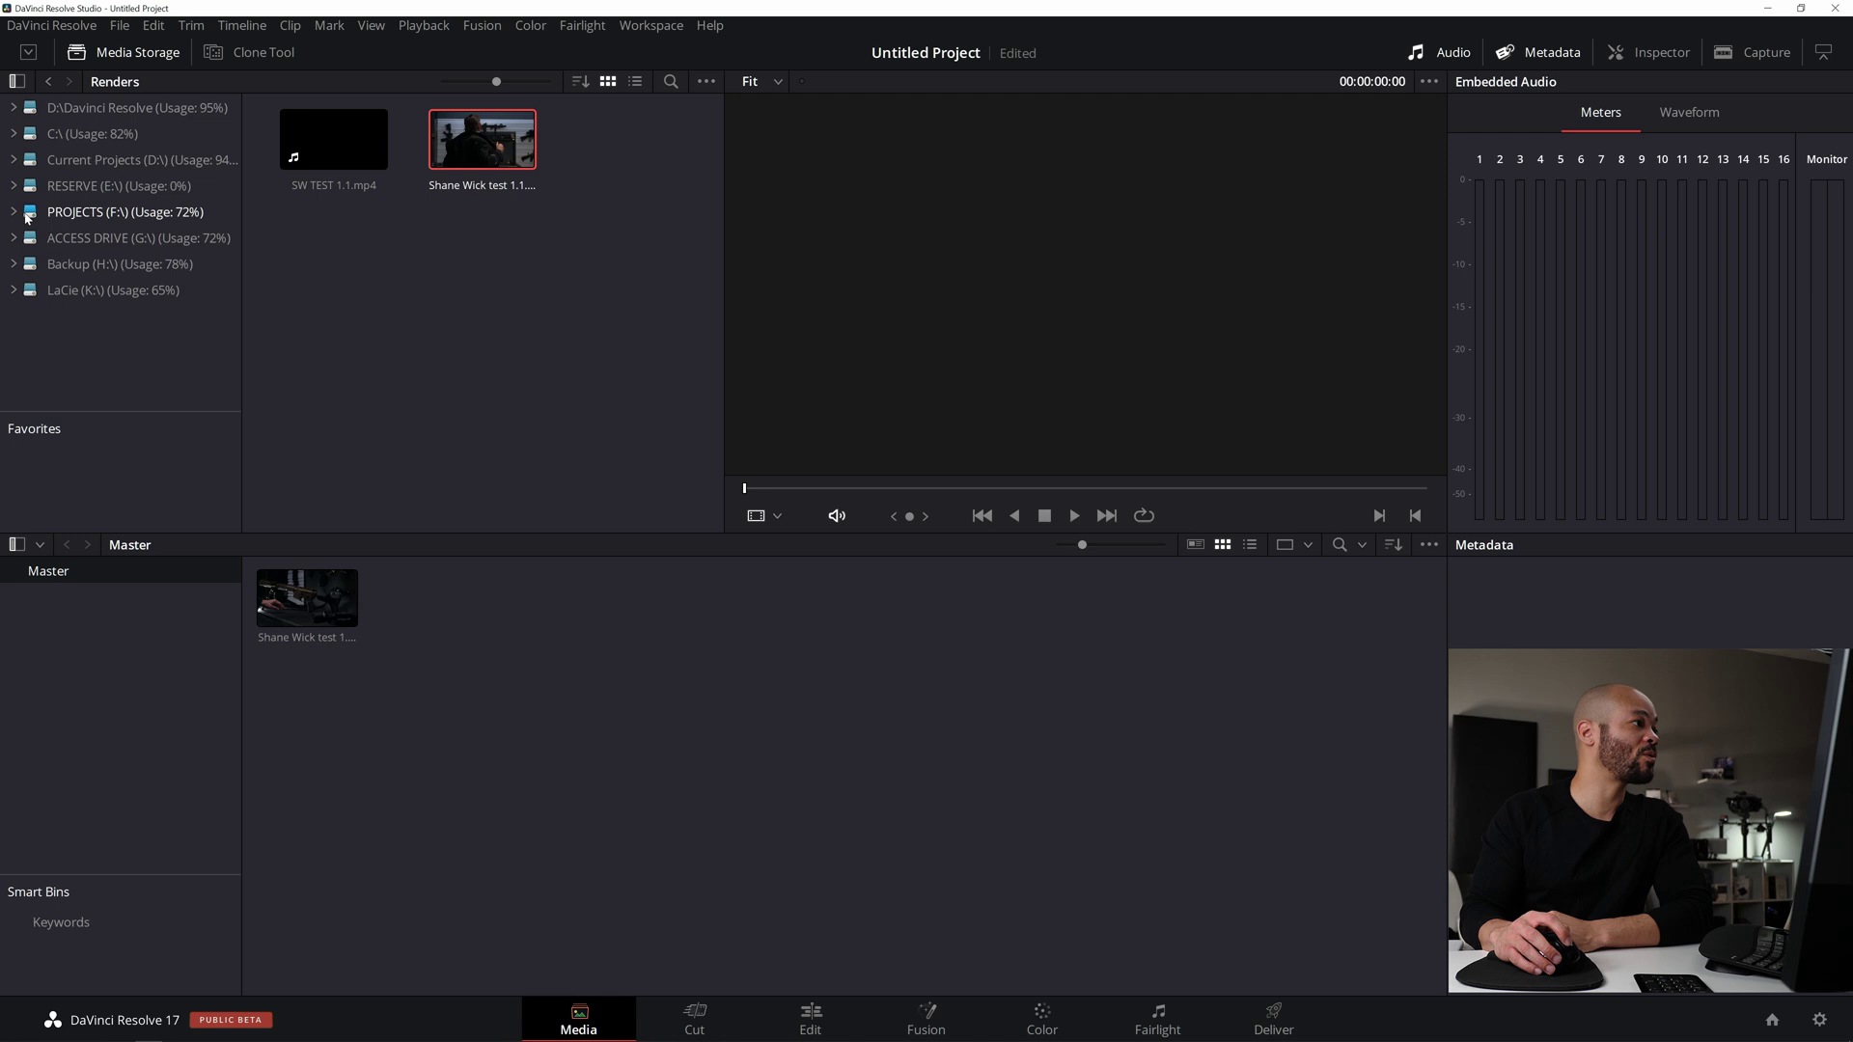
Browse C:\ to Desktop > Western Express and look inside the Inspo folder.
{"action": "left_click", "coordinate": [62, 133]}
{"action": "double_click", "coordinate": [334, 453]}
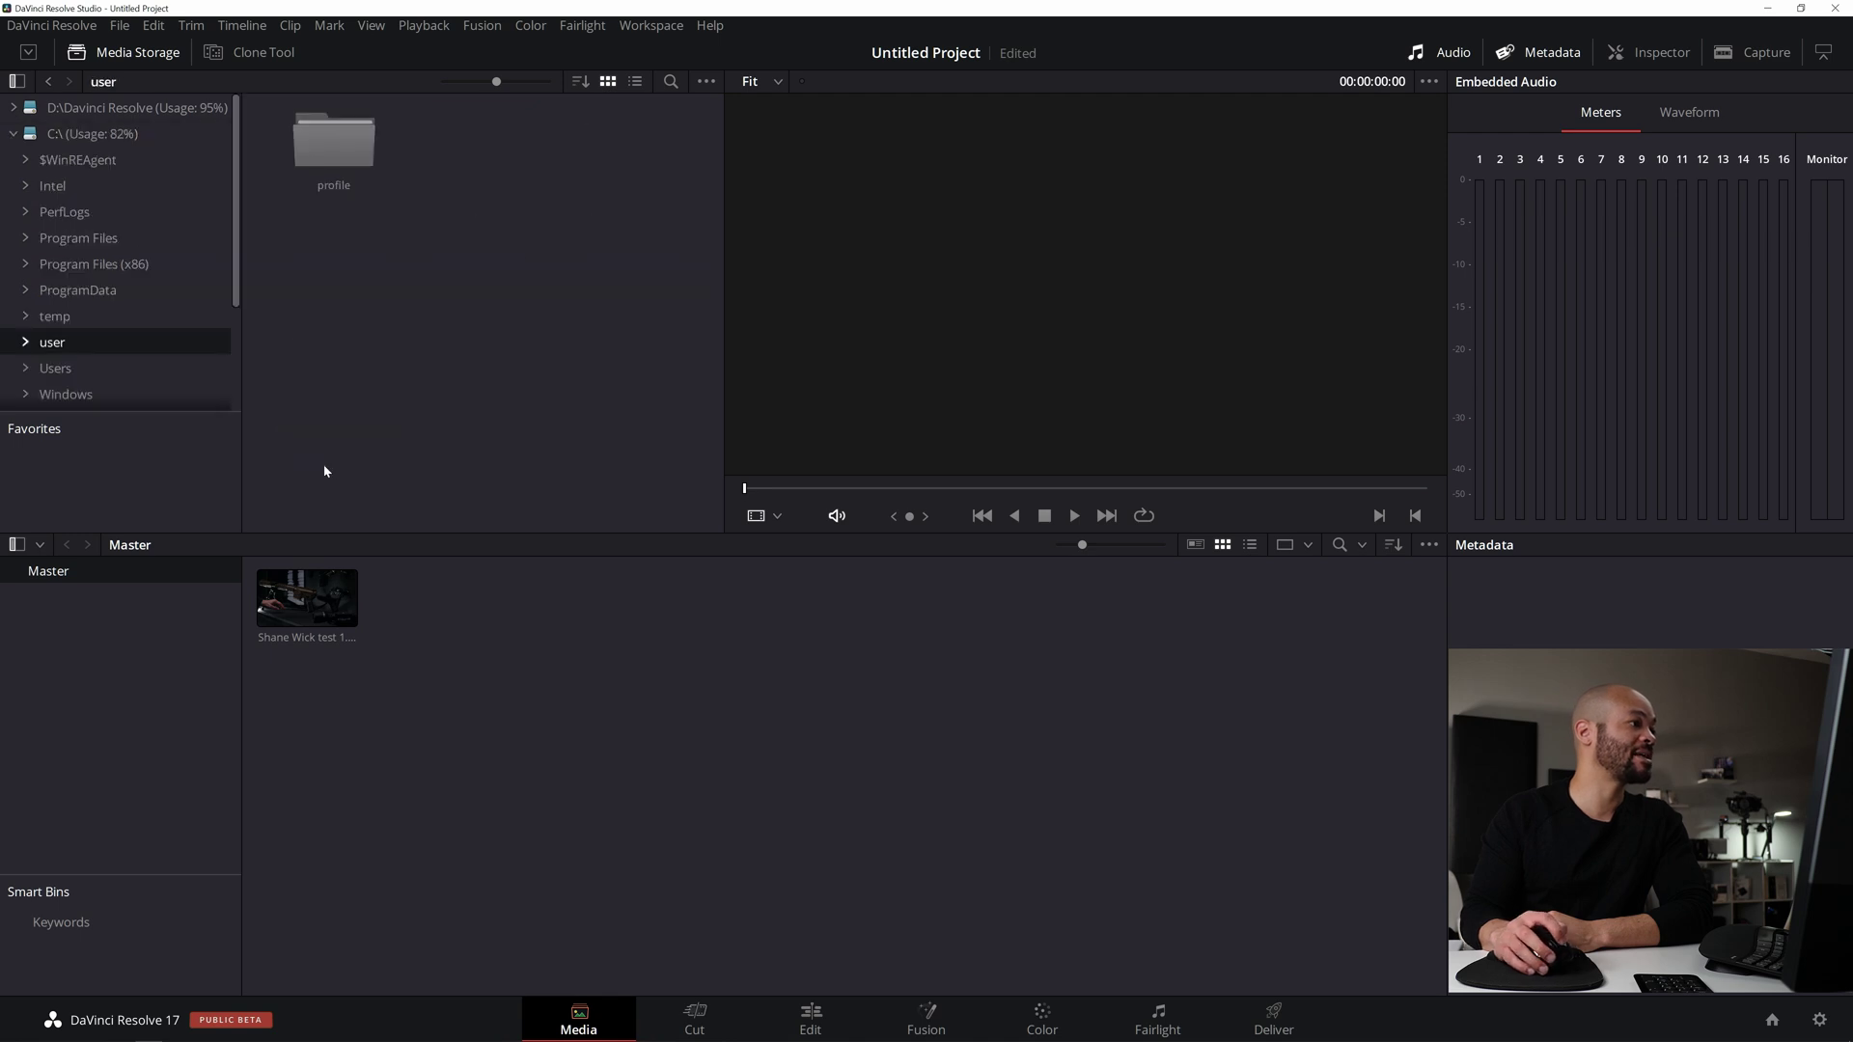
{"action": "double_click", "coordinate": [334, 145]}
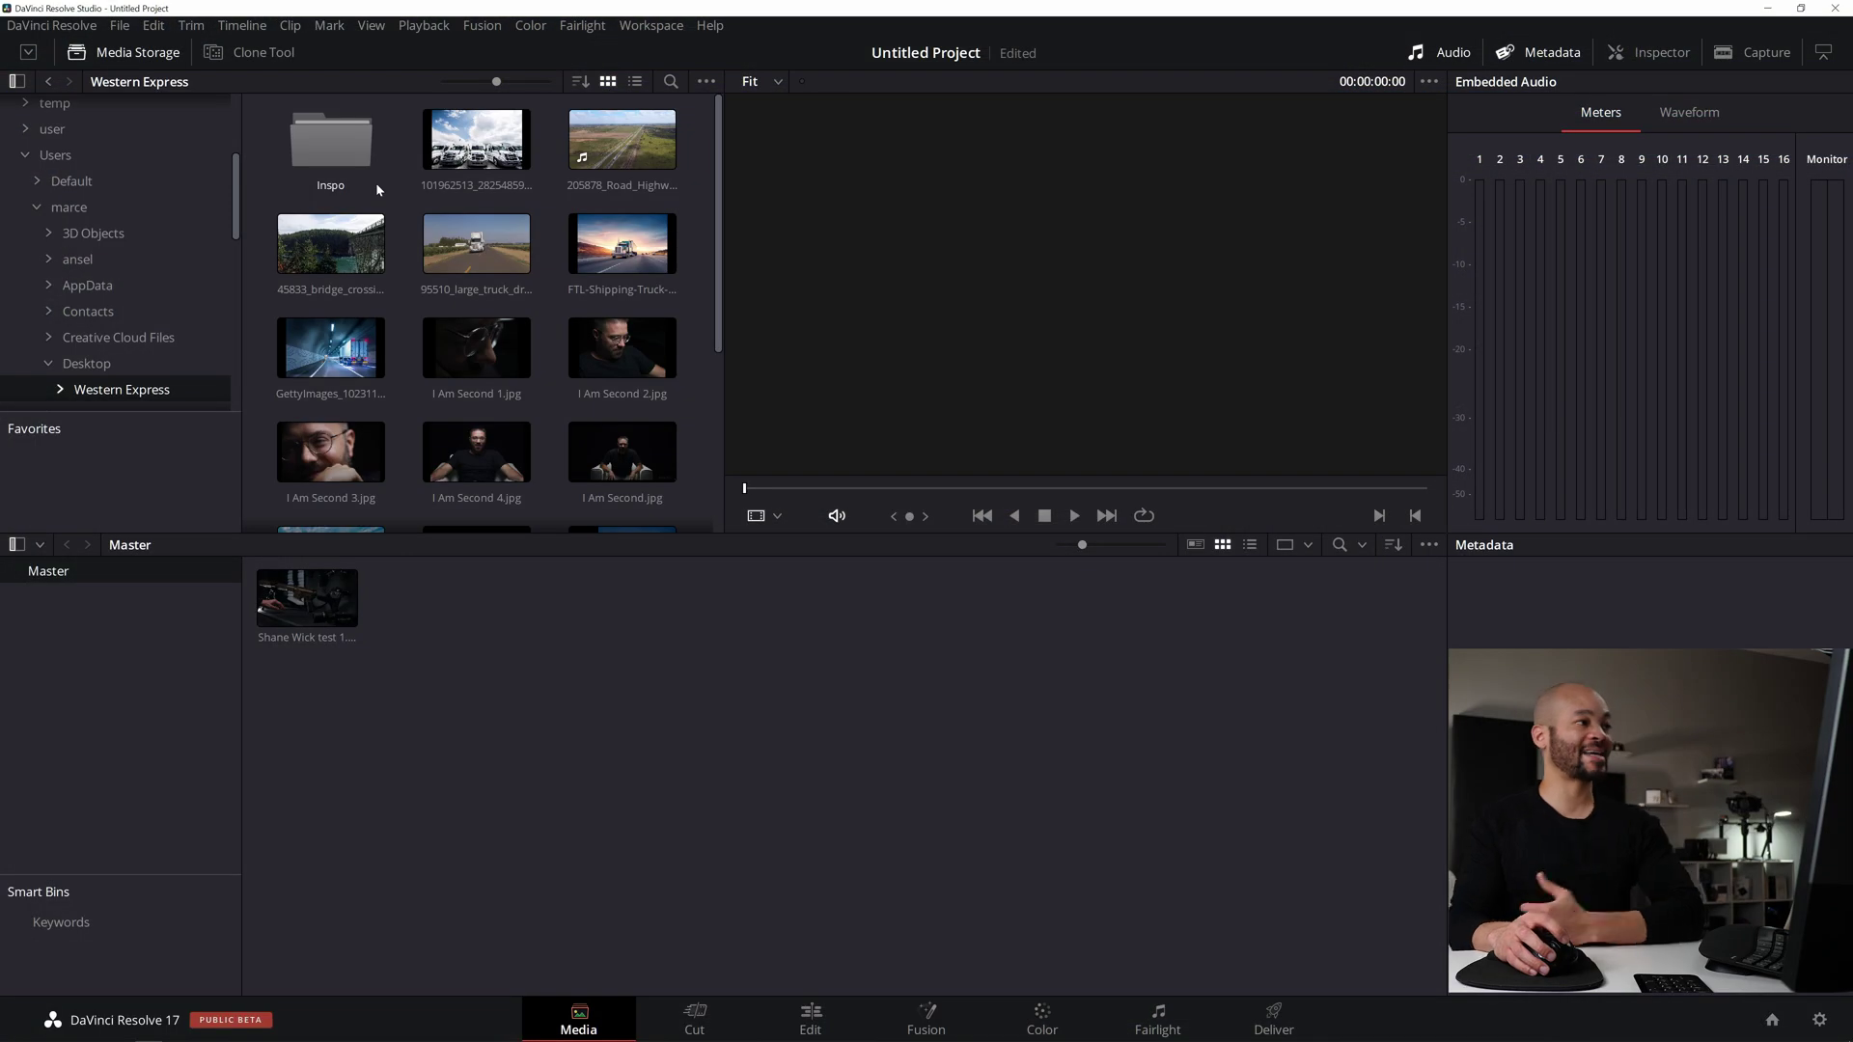
{"action": "right_click", "coordinate": [332, 158]}
{"action": "double_click", "coordinate": [332, 157]}
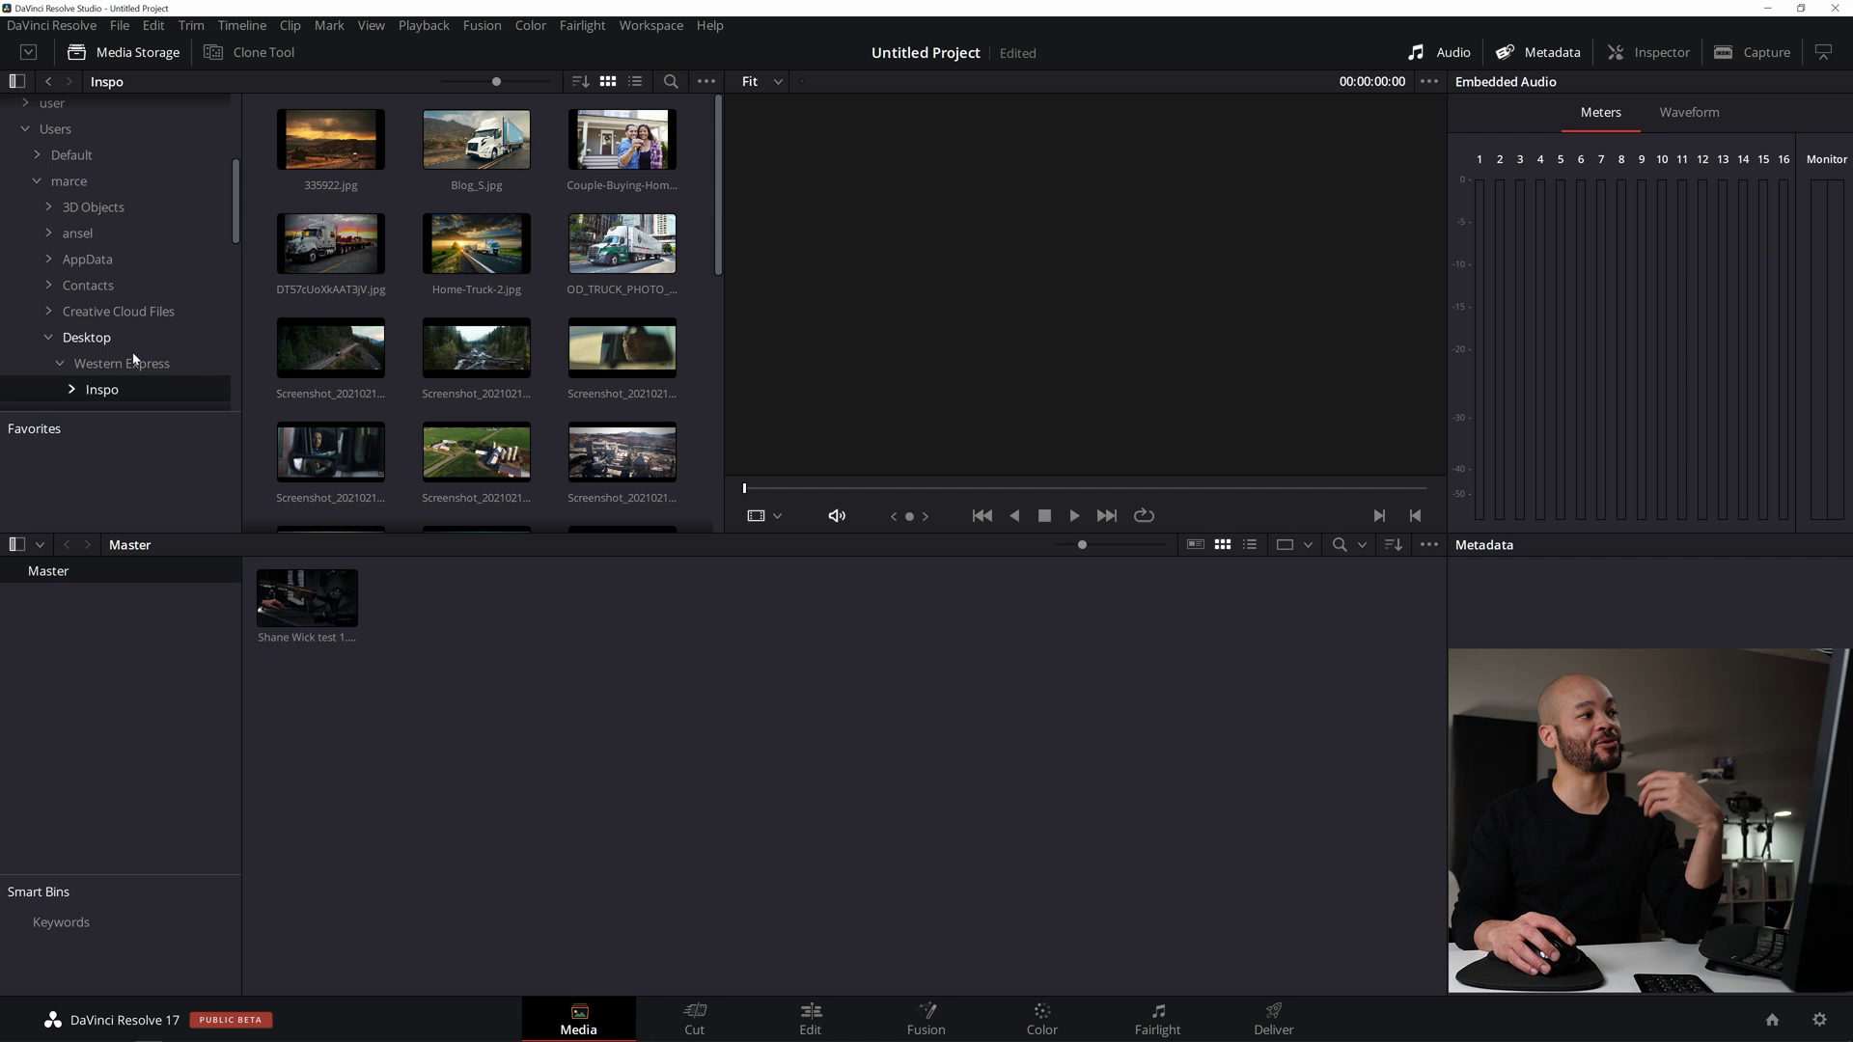
{"action": "left_click", "coordinate": [97, 365]}
Add Inspo into the media pool as its own bin and view its 28 truck images.
{"action": "right_click", "coordinate": [326, 150]}
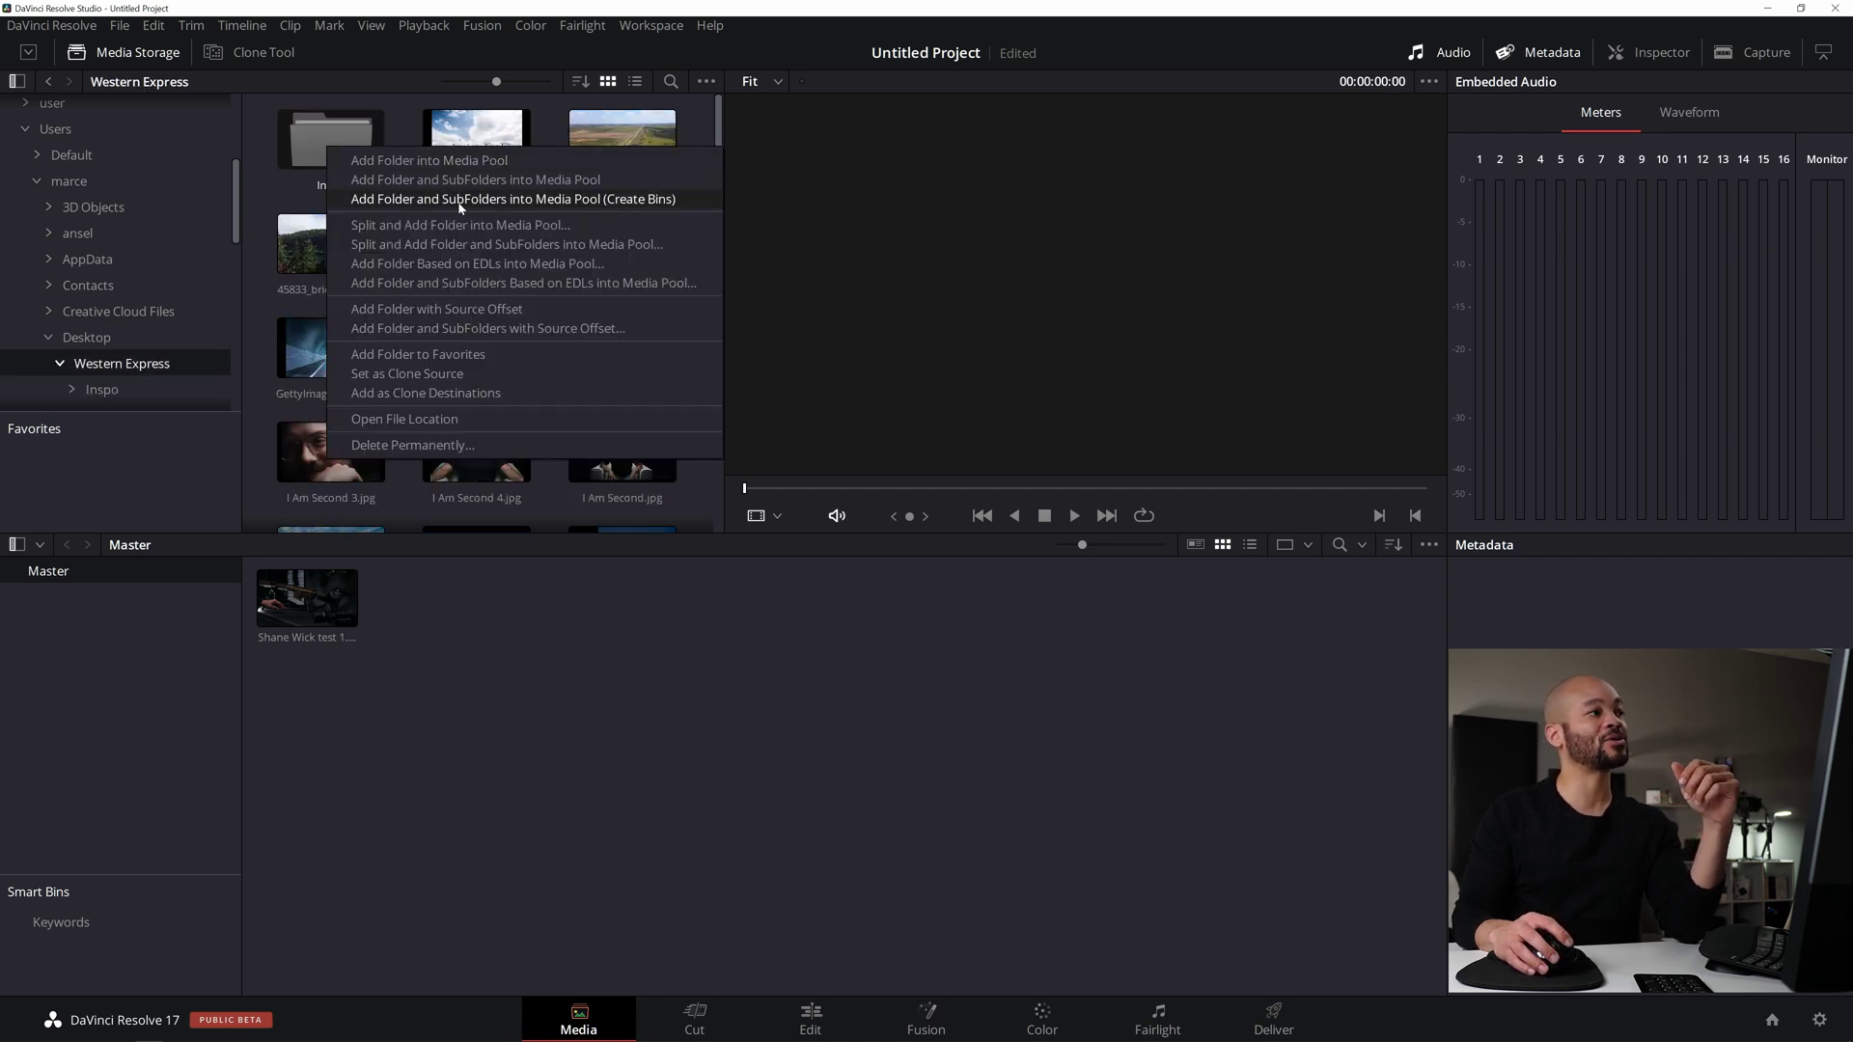
{"action": "left_click", "coordinate": [613, 200]}
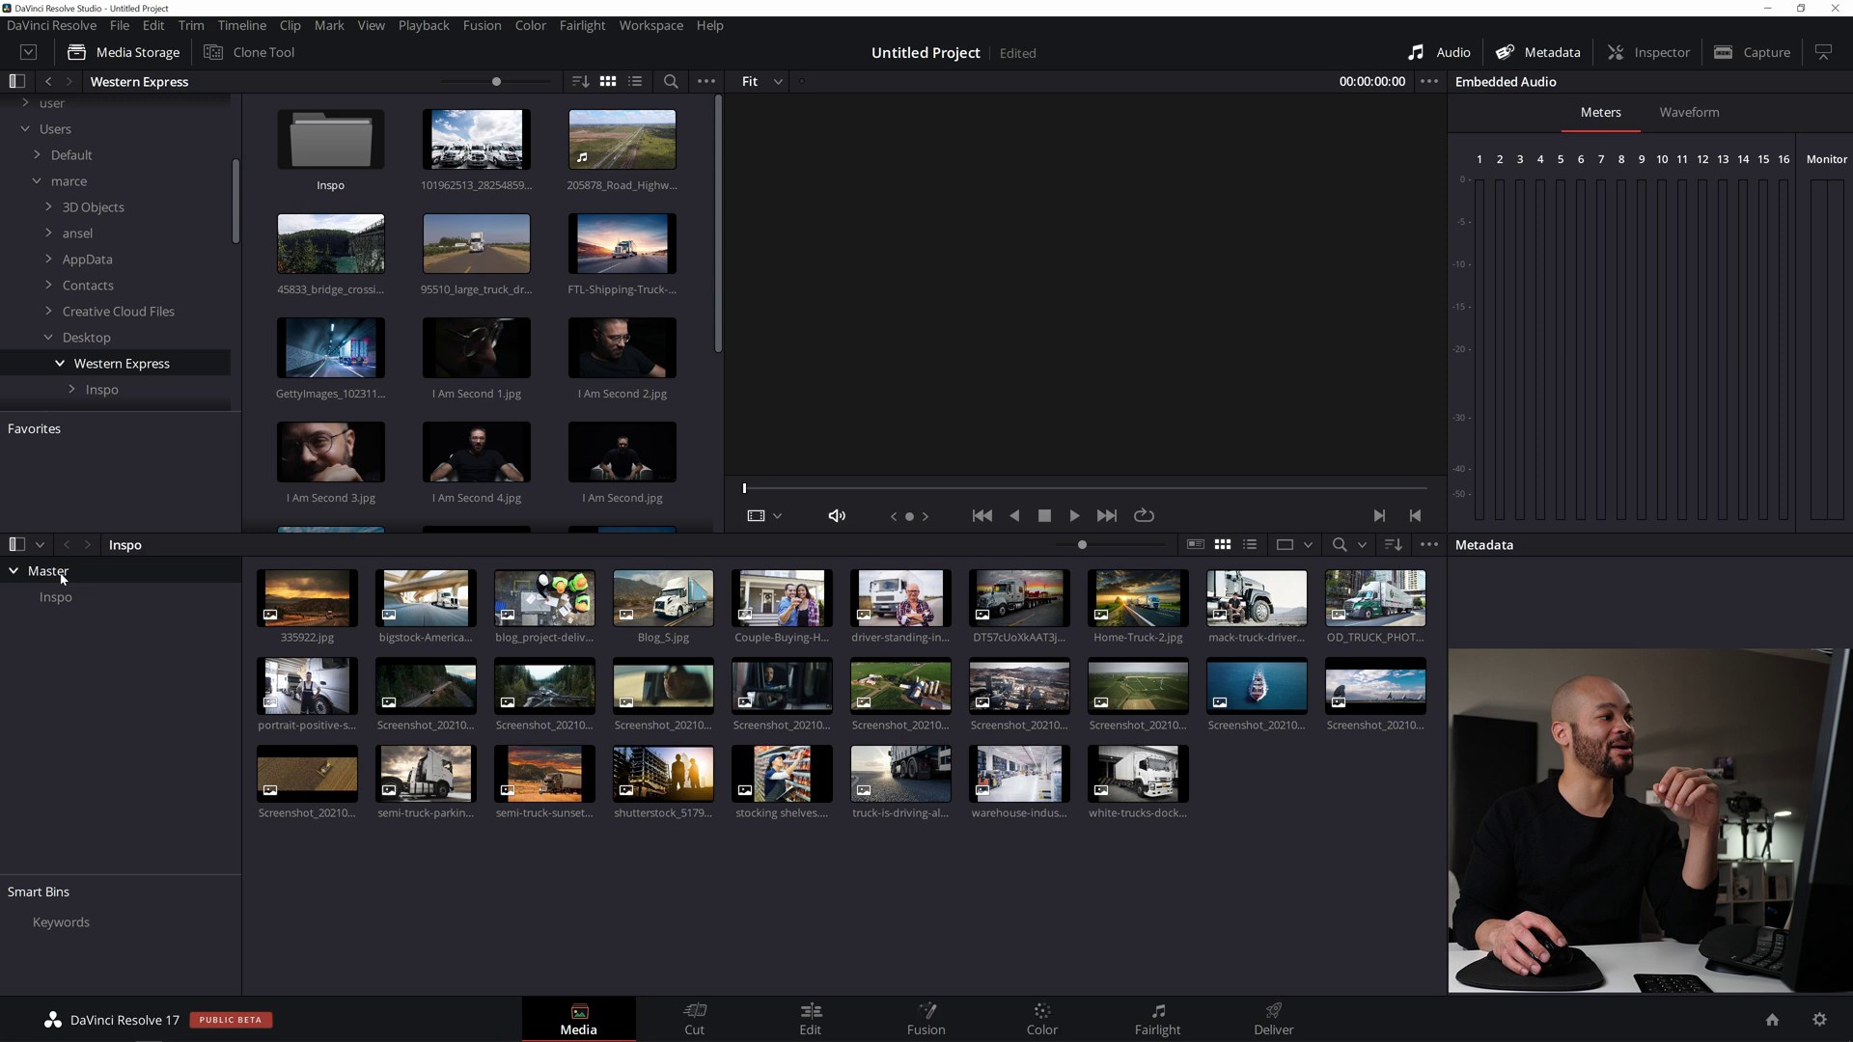
{"action": "left_click", "coordinate": [58, 574]}
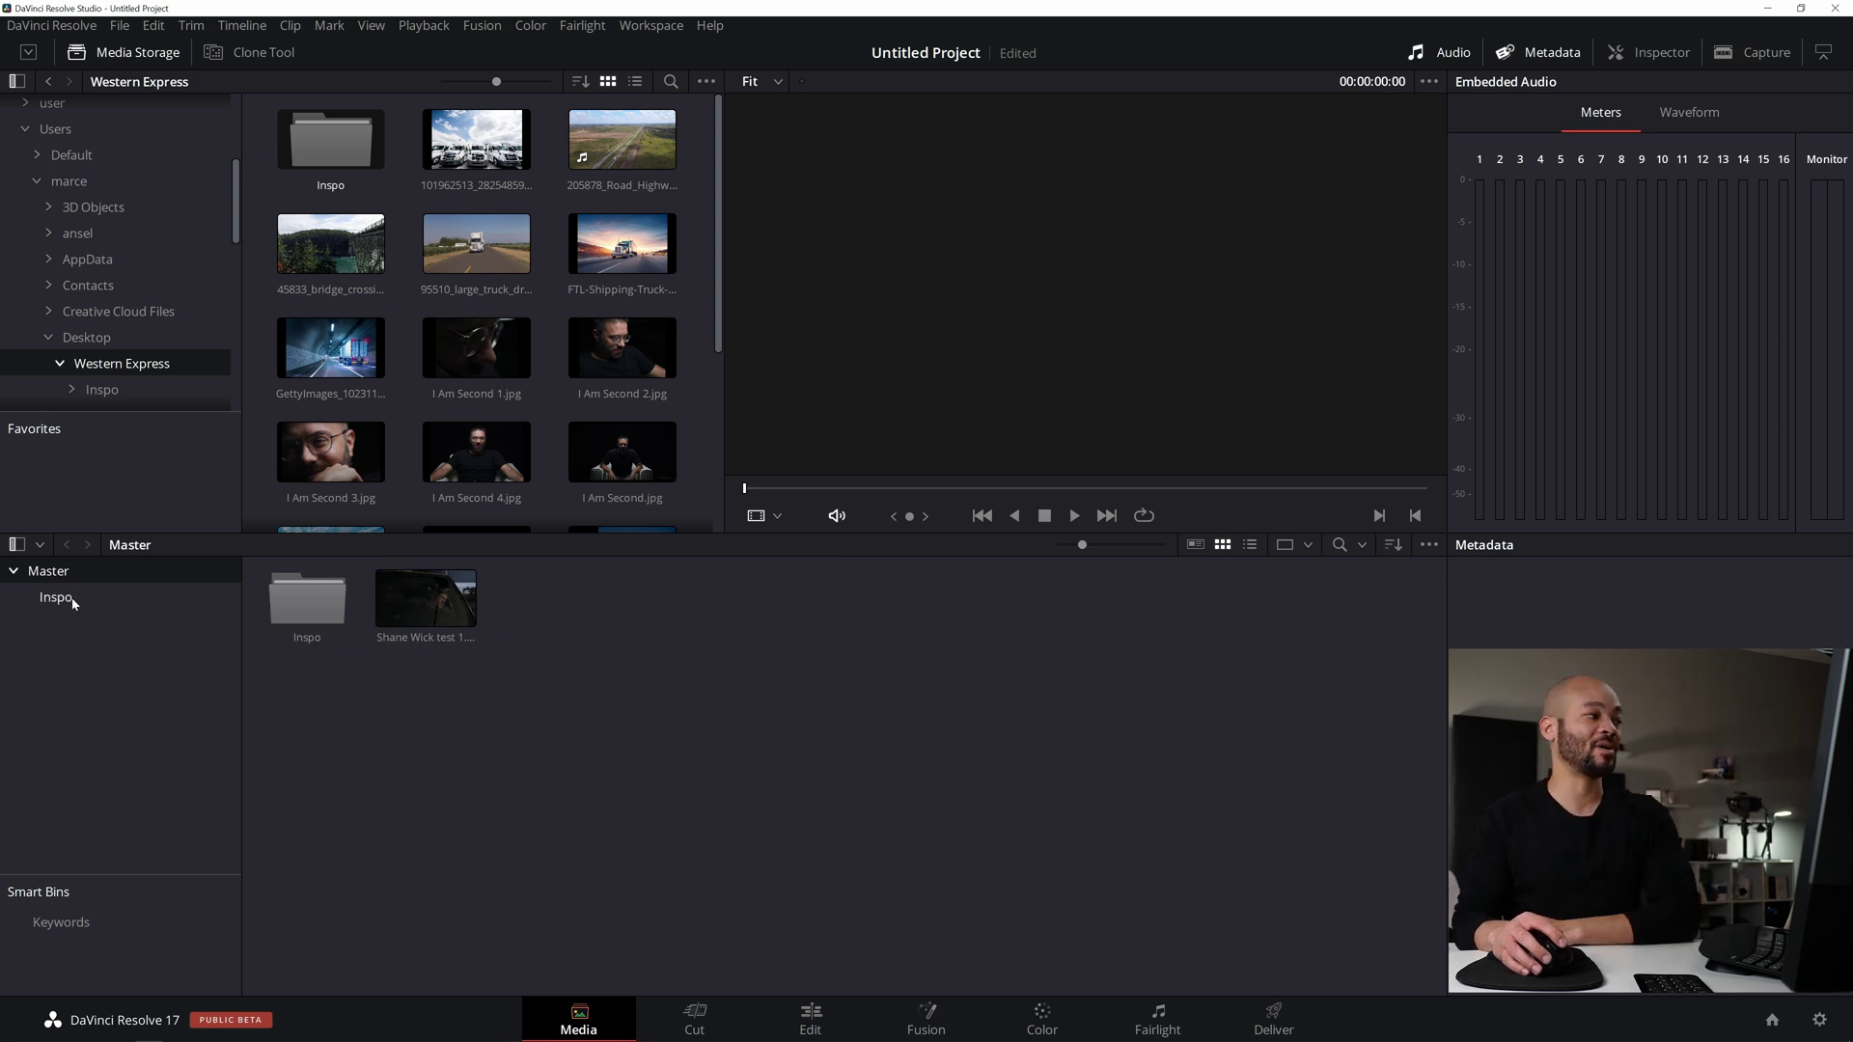
{"action": "left_click", "coordinate": [58, 597]}
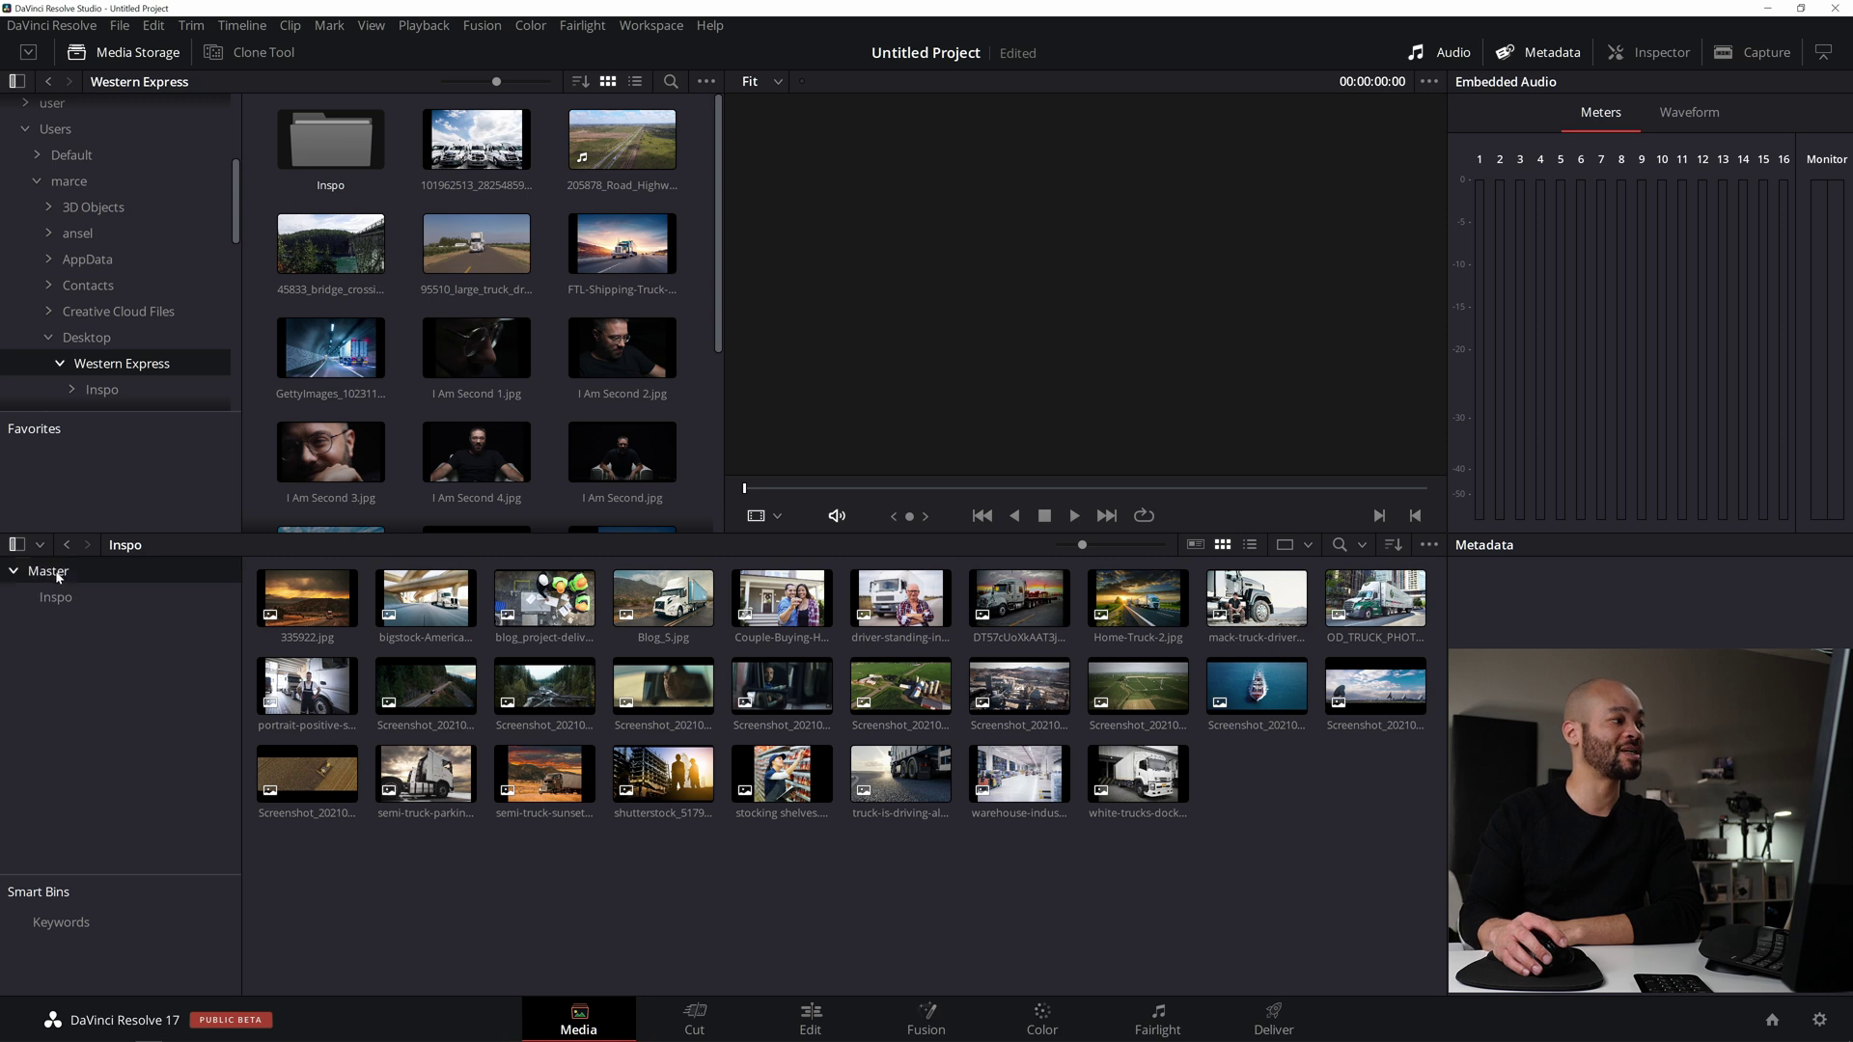
{"action": "left_click", "coordinate": [282, 603]}
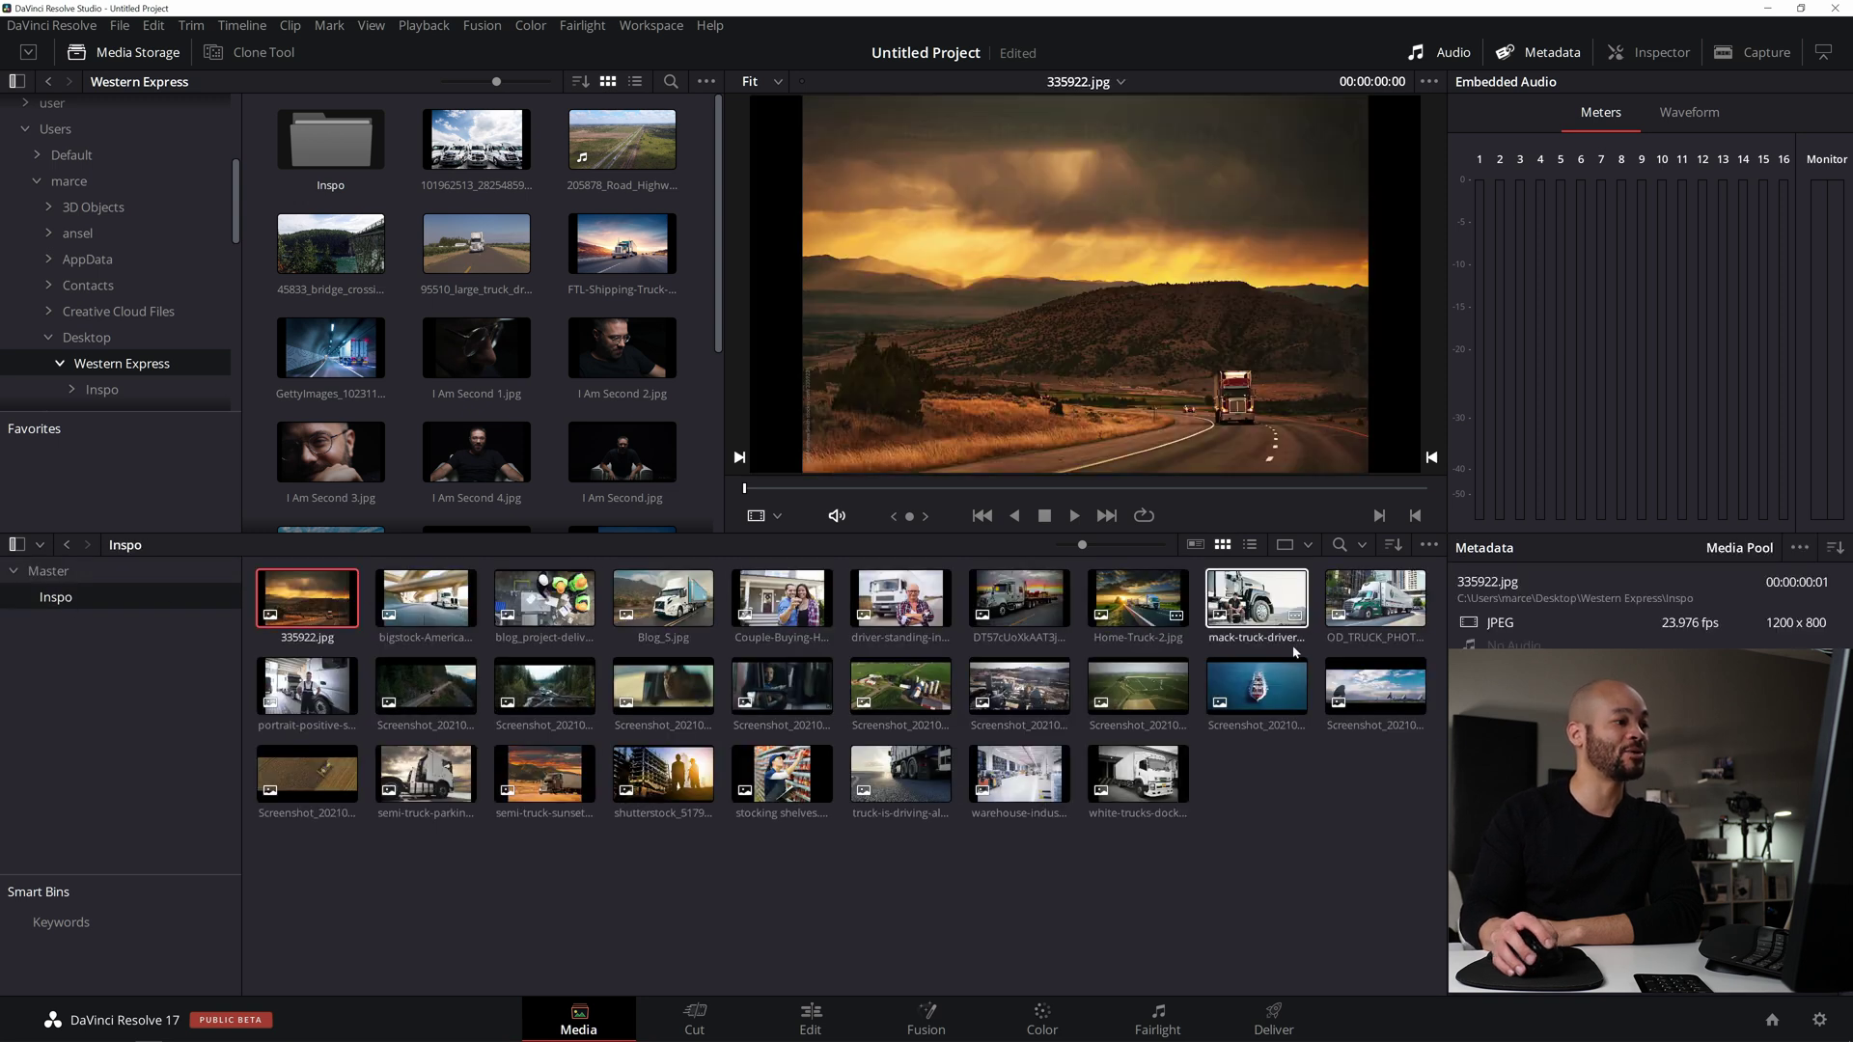
{"action": "left_click_drag", "start_coordinate": [1391, 903], "coordinate": [869, 897]}
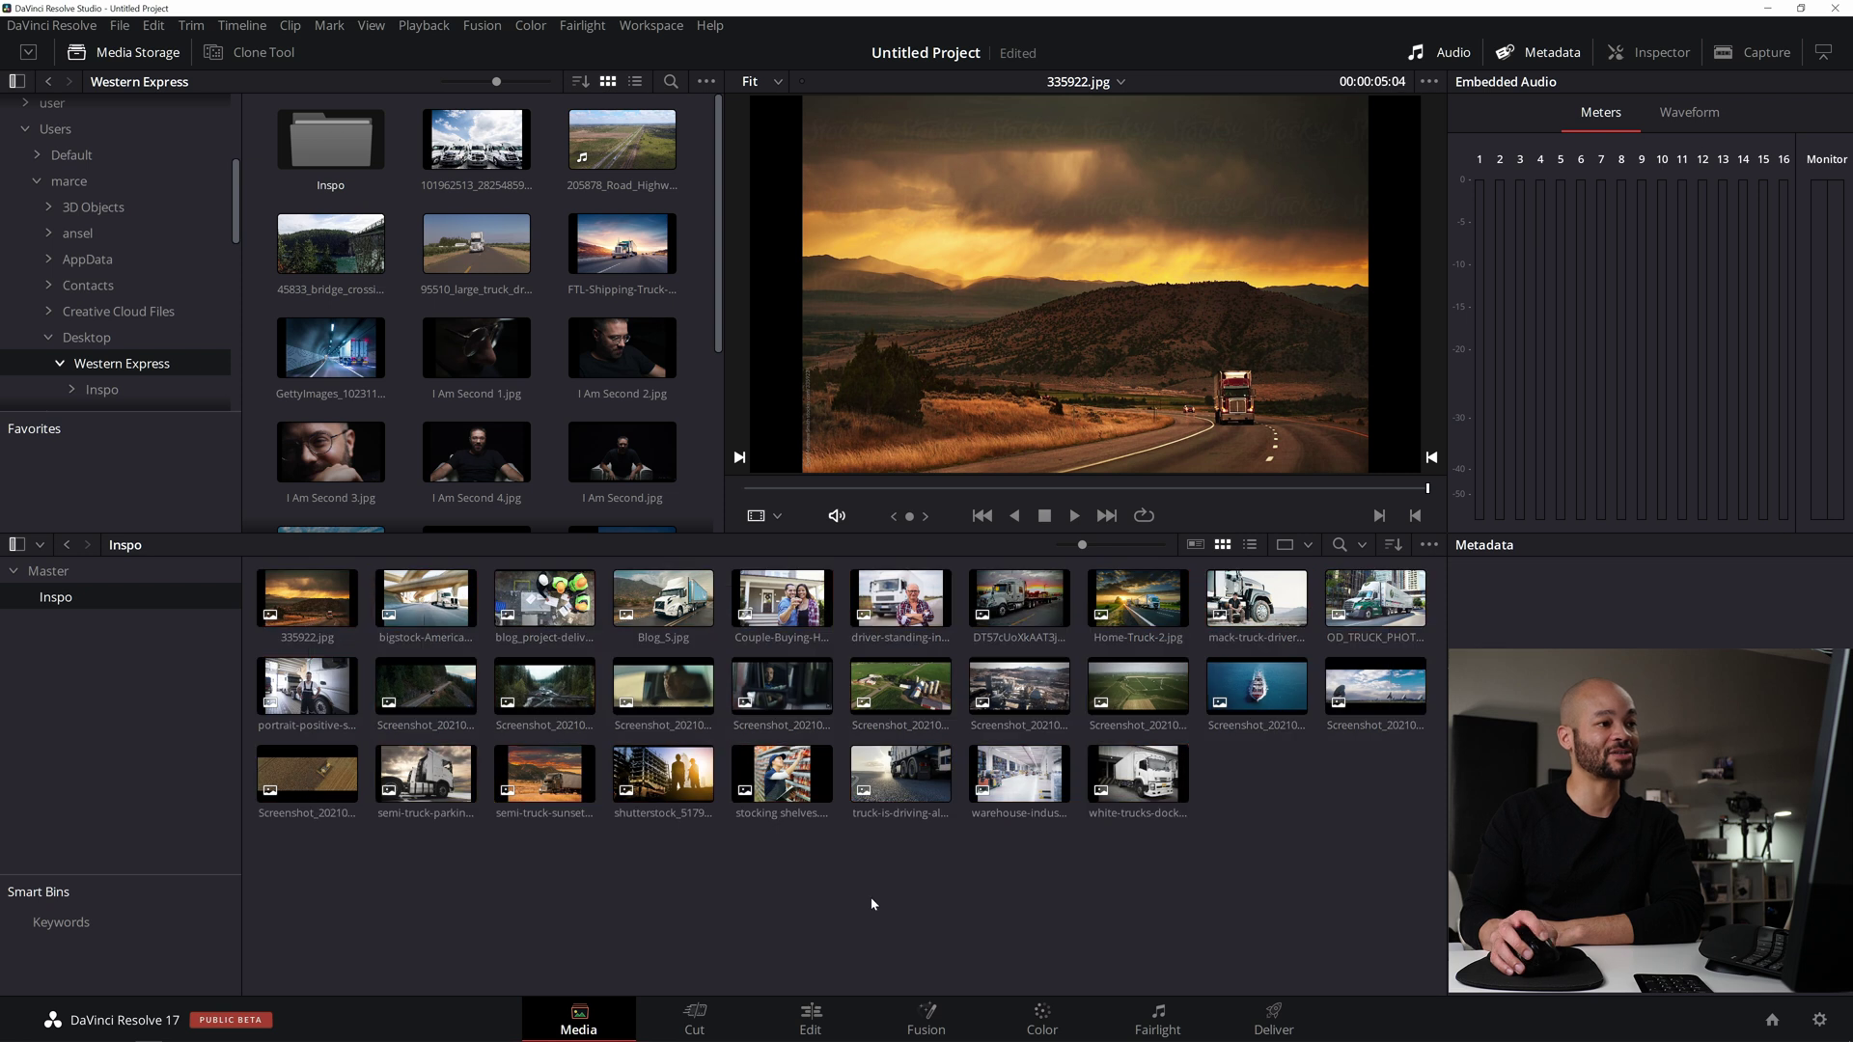
Show the Master bin on the Media page, preview the I Am Second 2 image, and select Inspo.
{"action": "left_click", "coordinate": [836, 1027]}
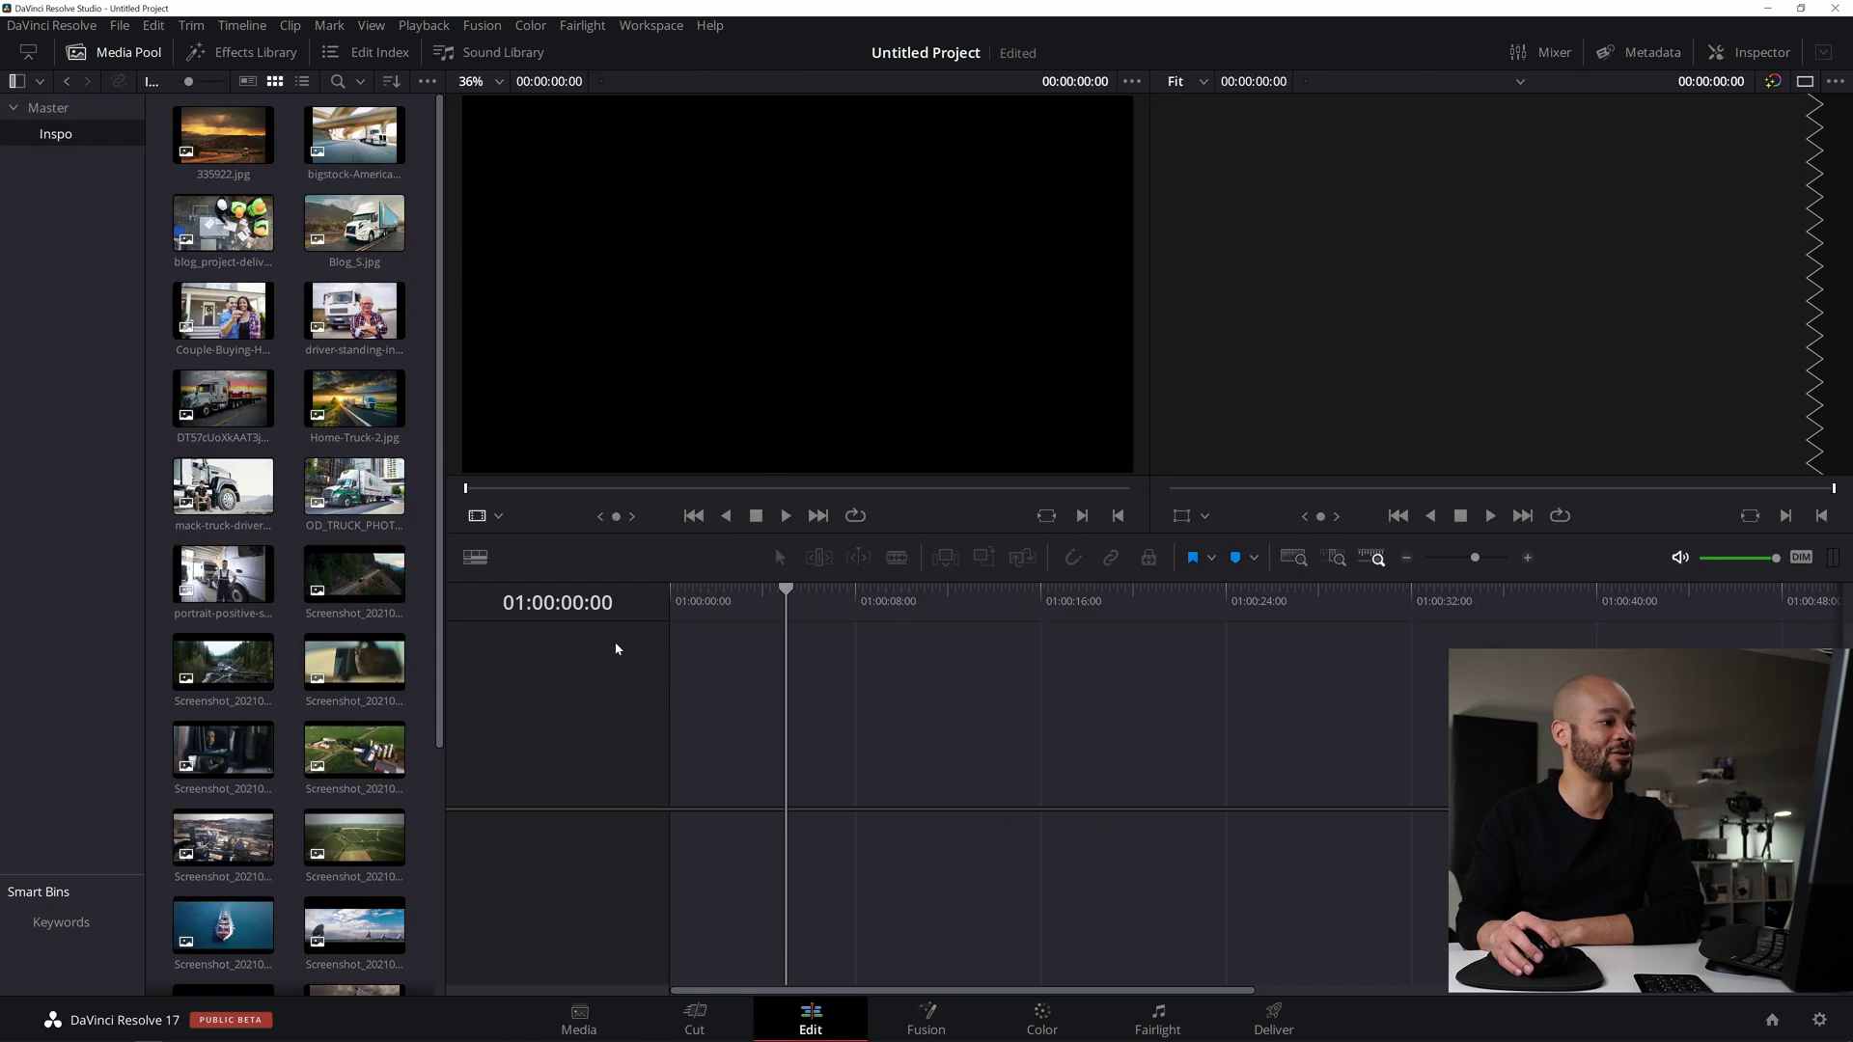
{"action": "left_click", "coordinate": [64, 117]}
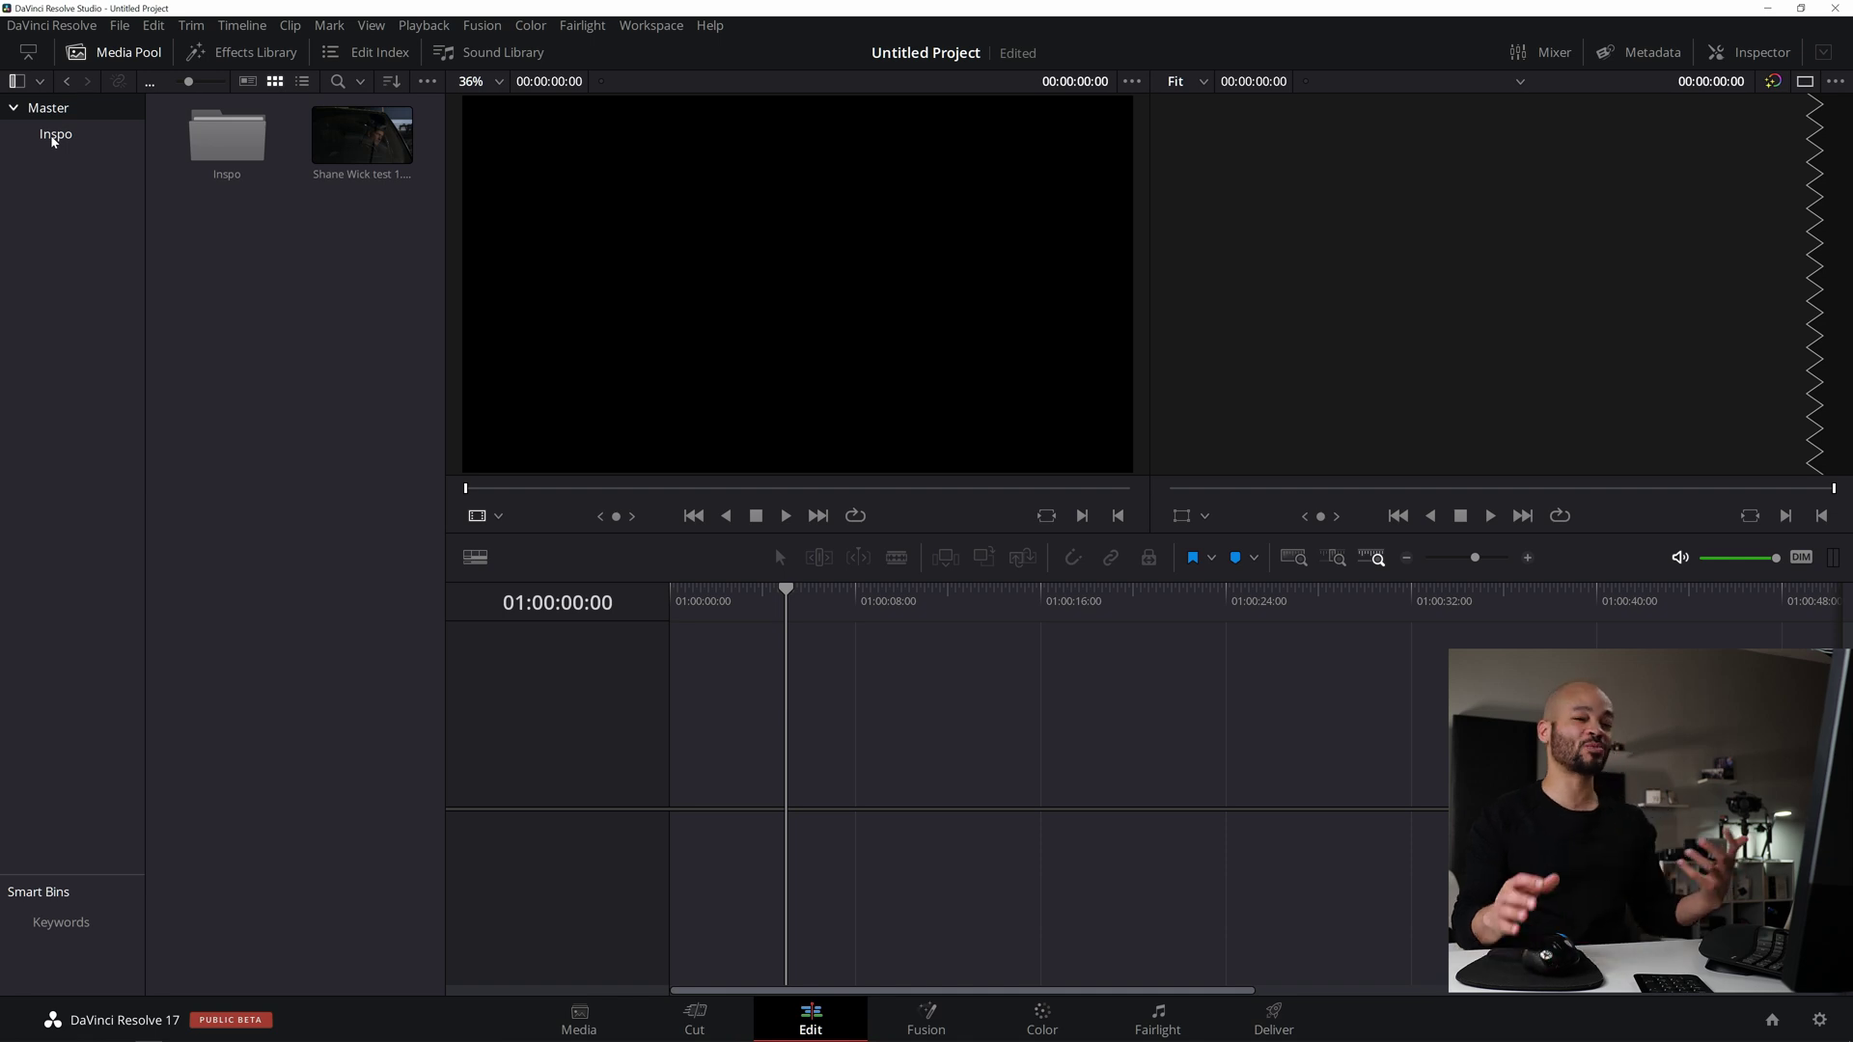
{"action": "left_click", "coordinate": [583, 1011]}
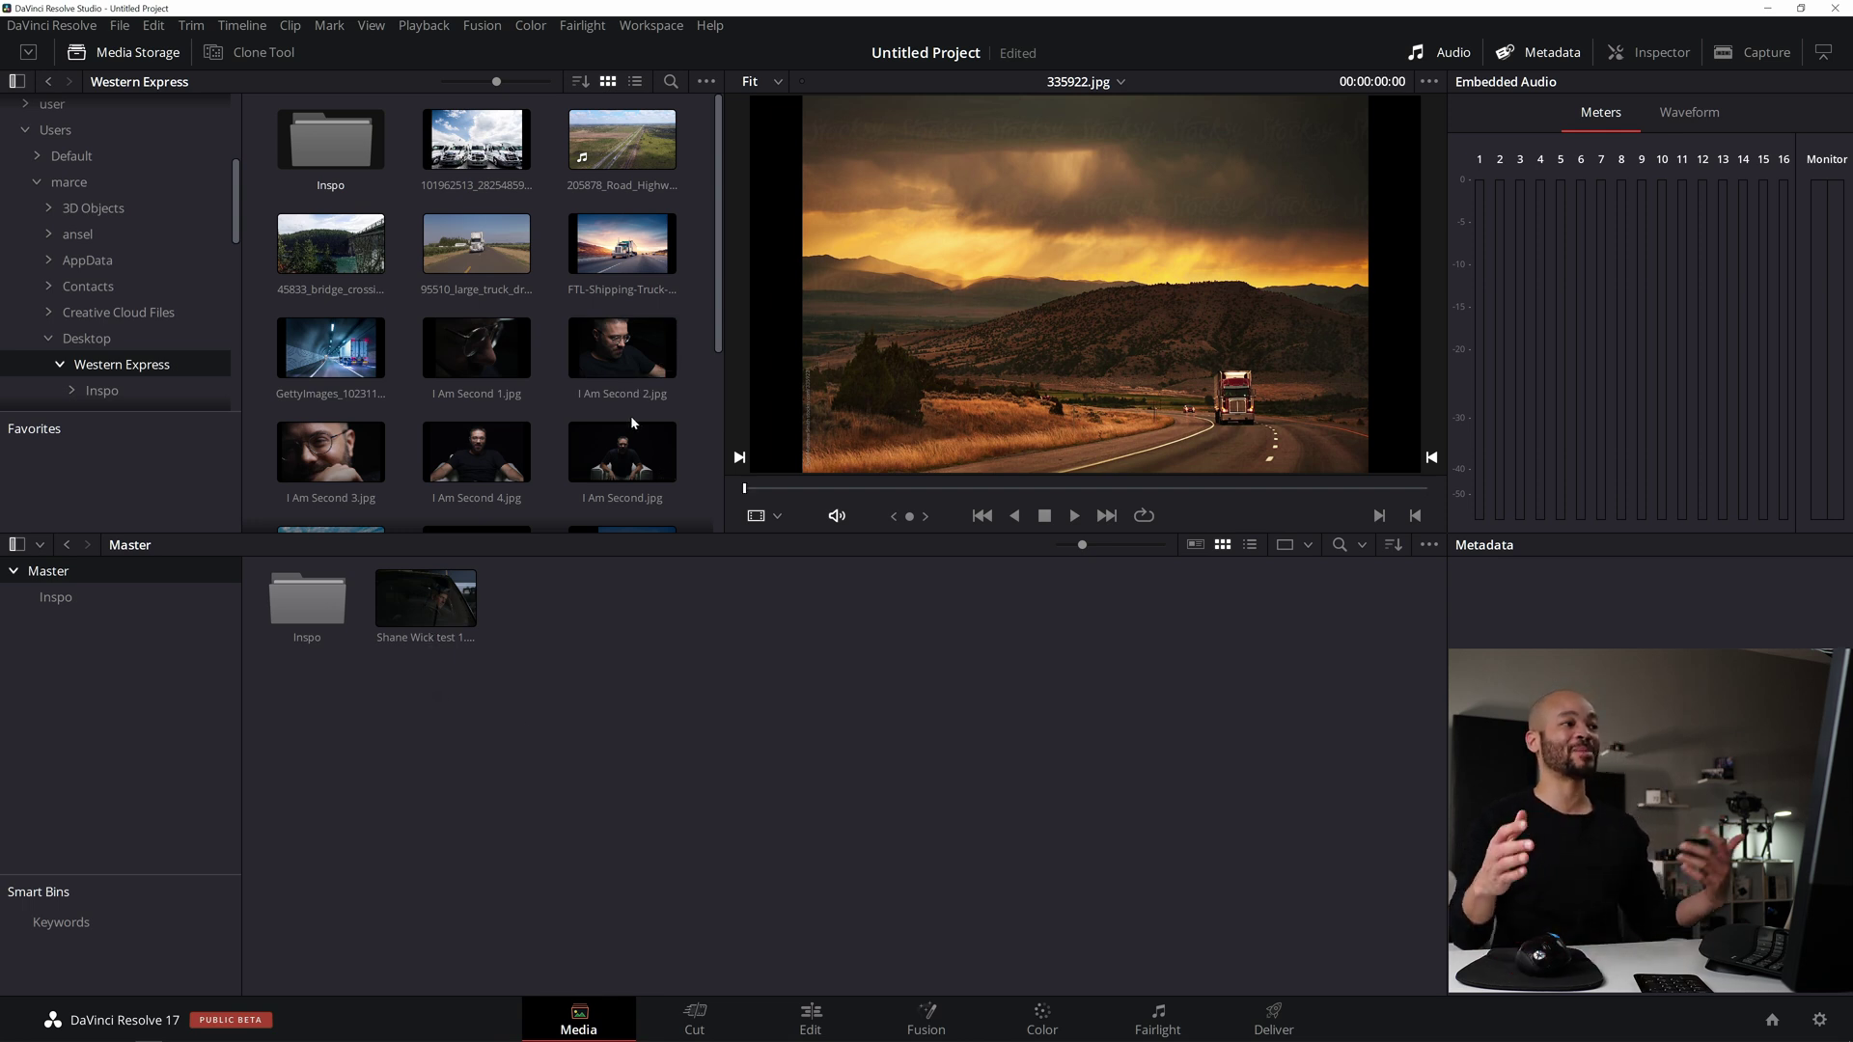
{"action": "left_click", "coordinate": [663, 377]}
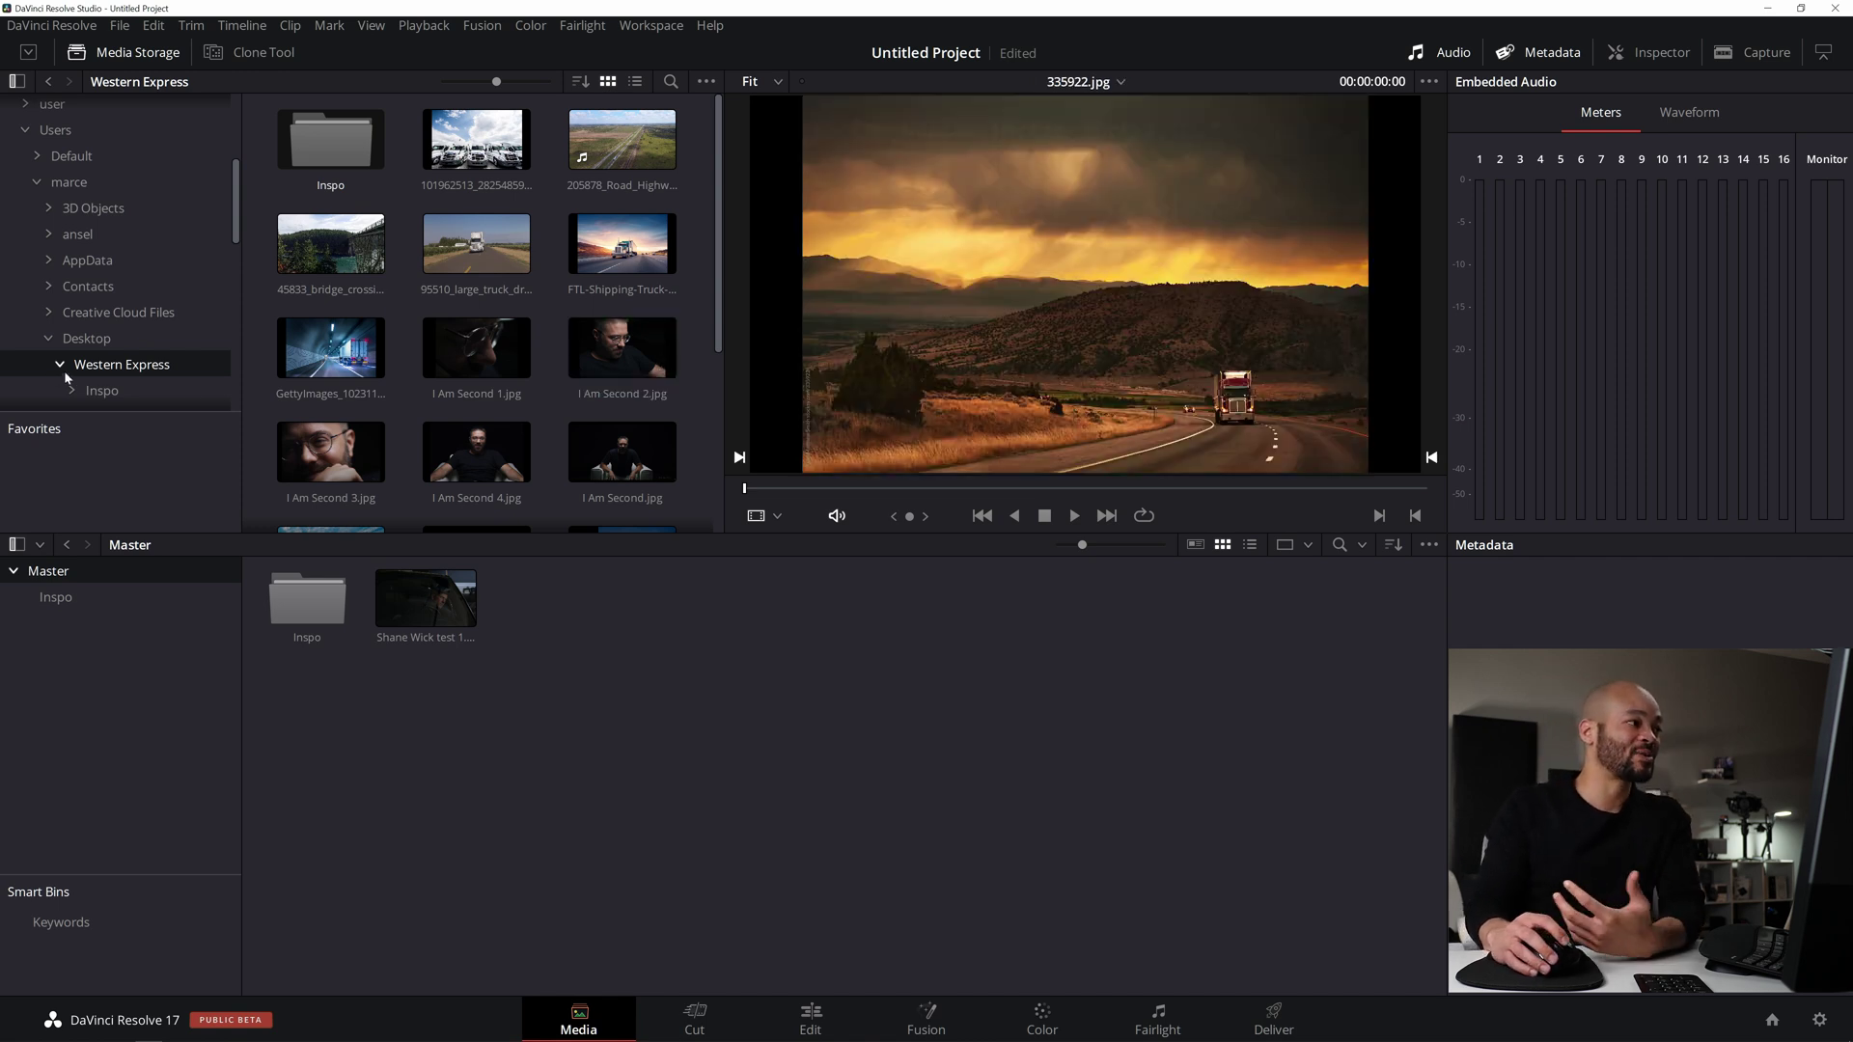
{"action": "left_click", "coordinate": [56, 597]}
Rename the Inspo bin to WESTERN EXPRESS INSPIRATION and check its truck images from Master.
{"action": "left_click", "coordinate": [56, 595]}
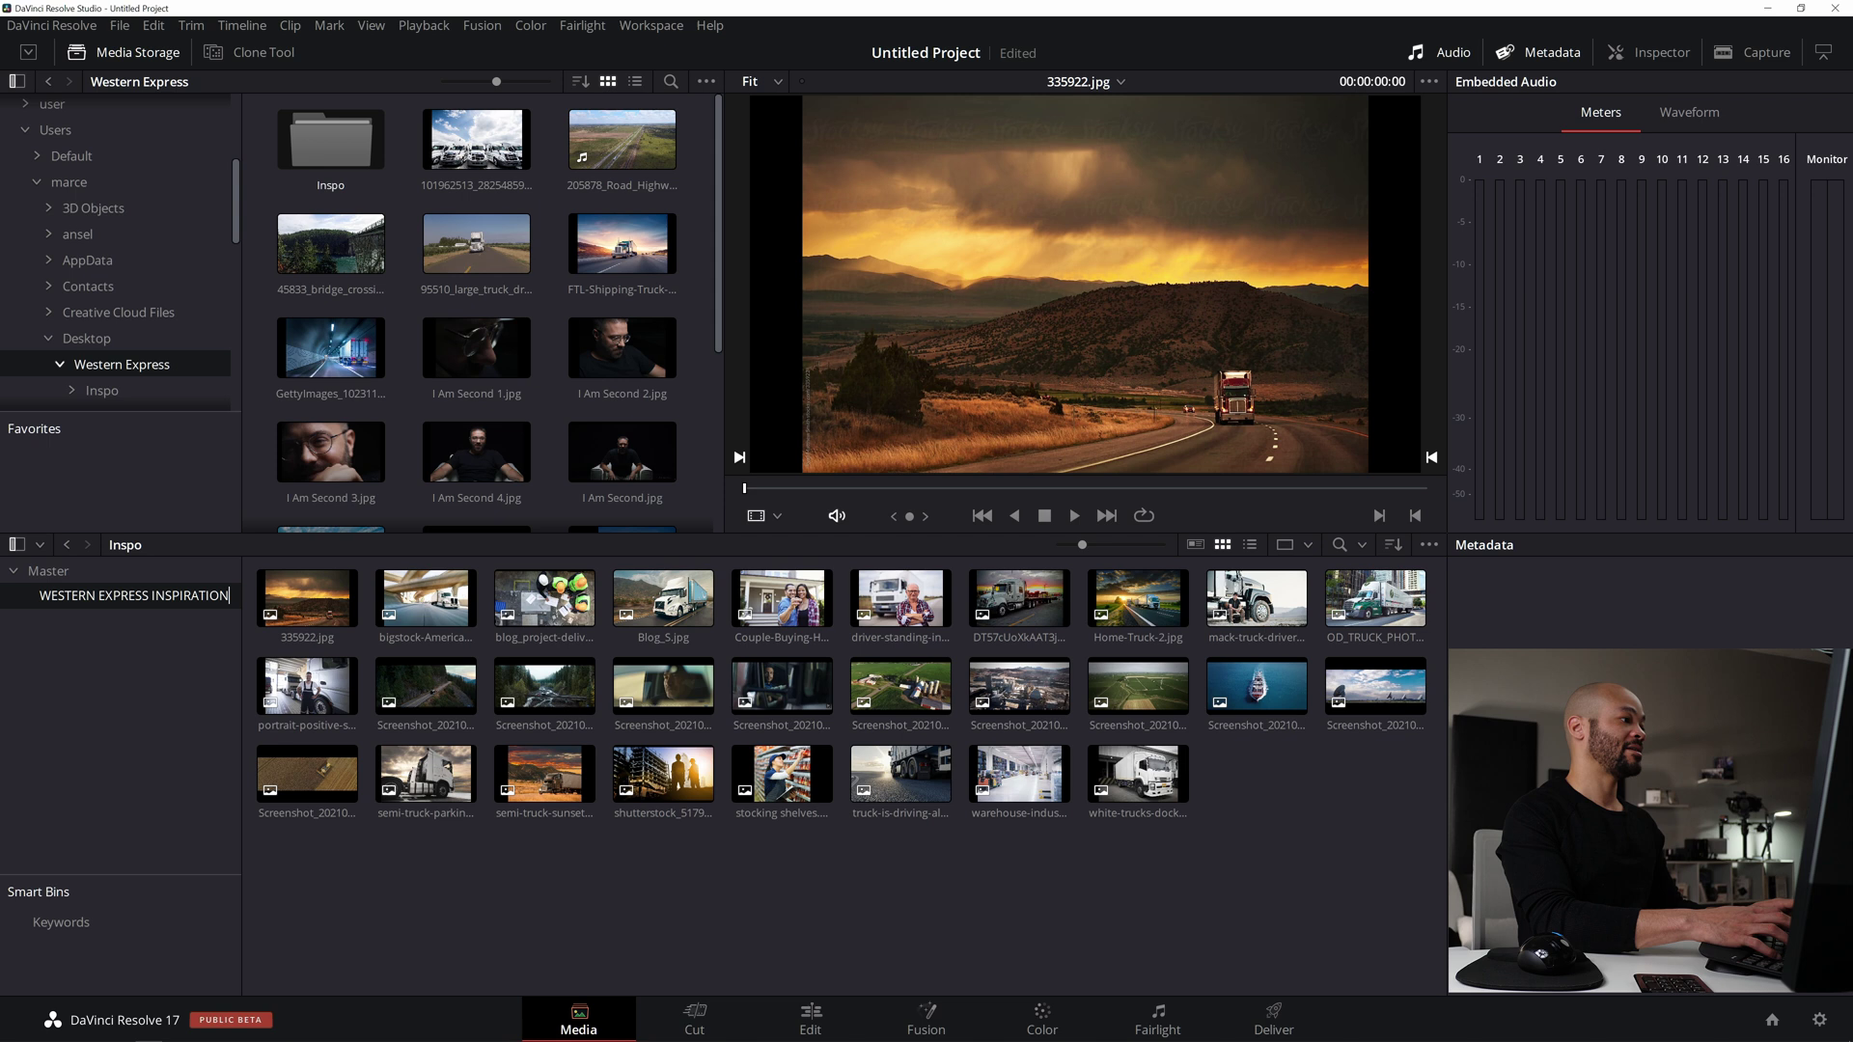
{"action": "key", "text": "Return"}
{"action": "left_click", "coordinate": [113, 574]}
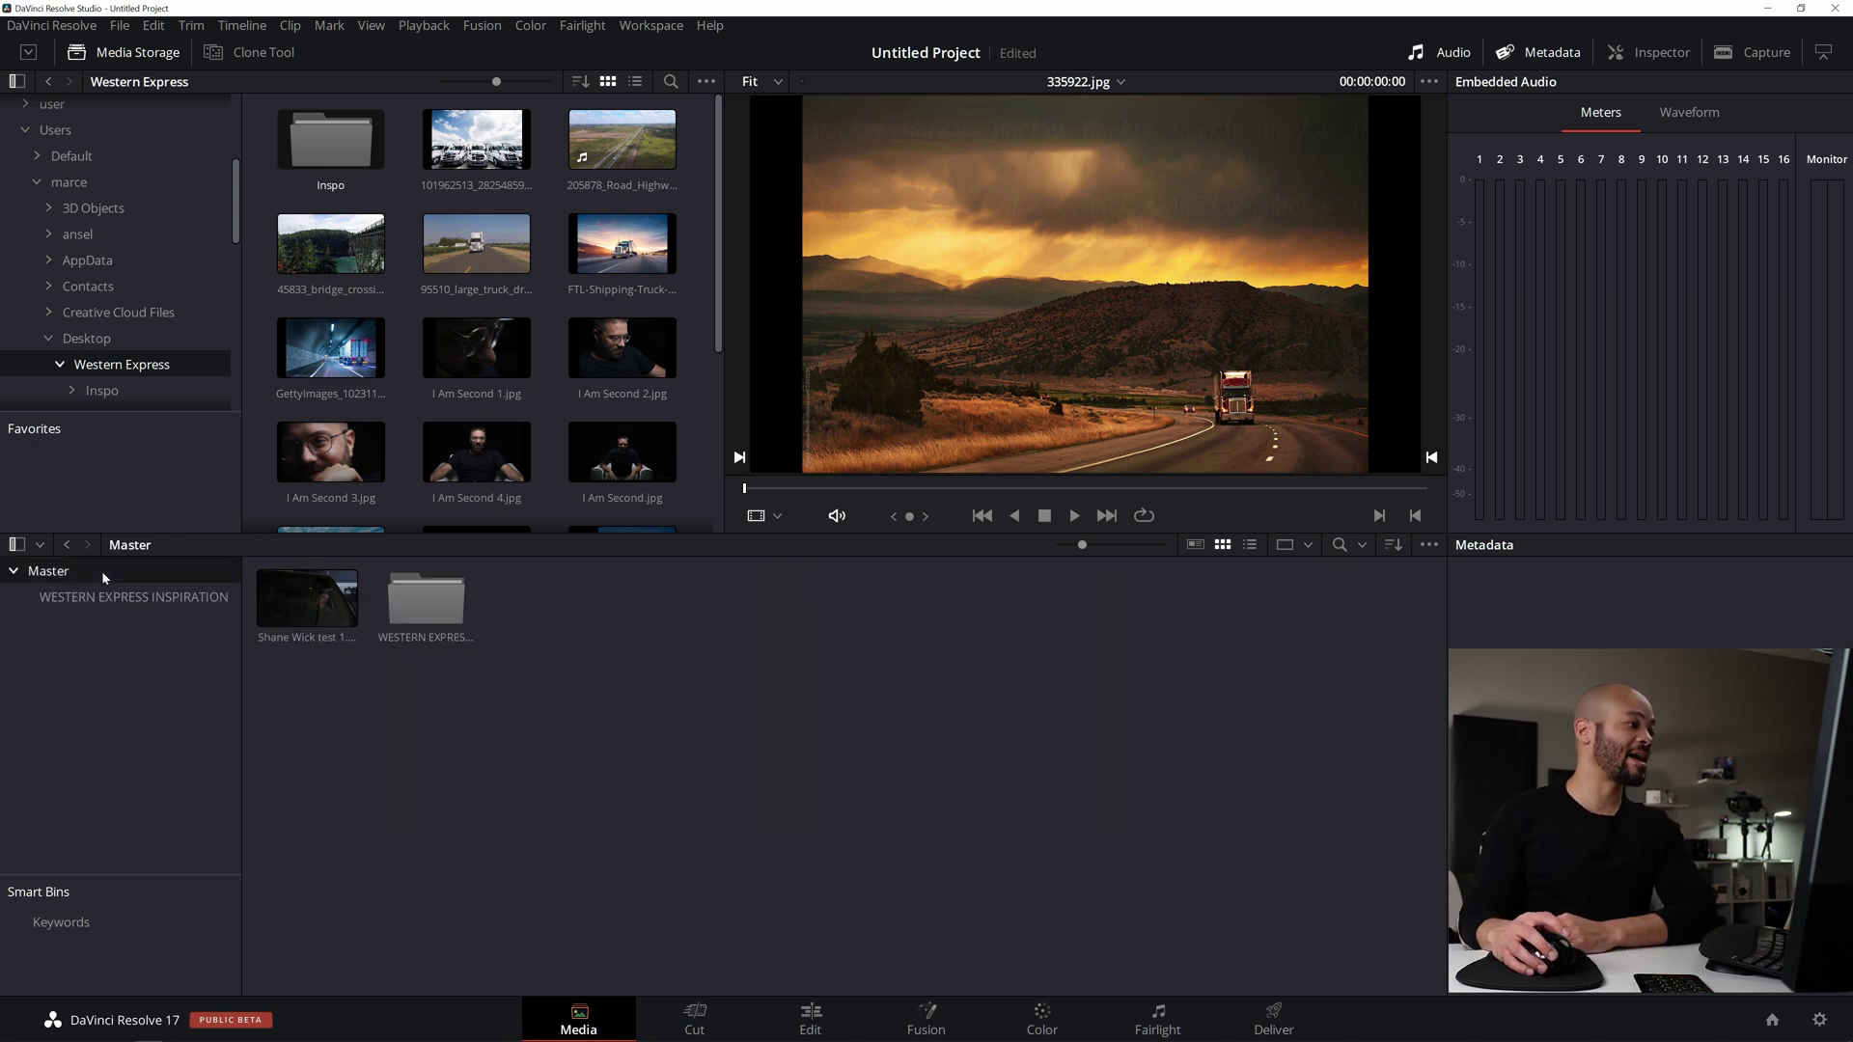
{"action": "left_click", "coordinate": [114, 598]}
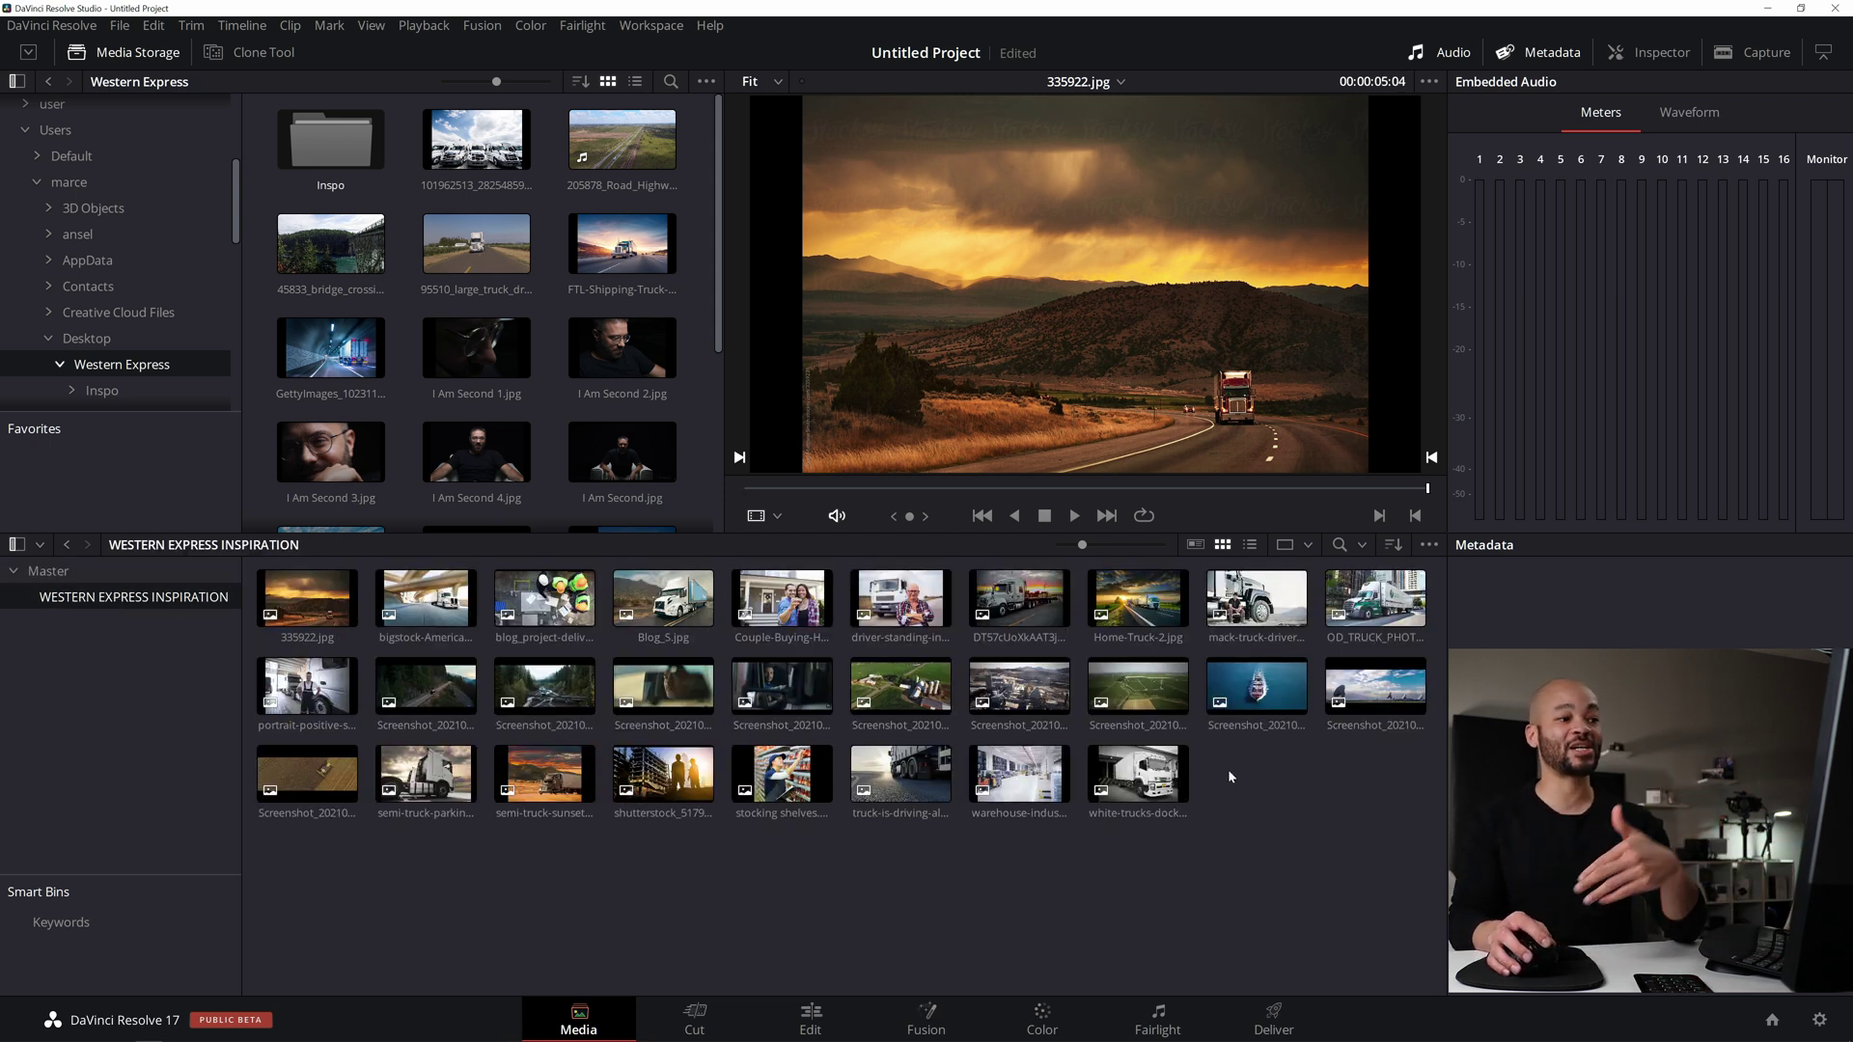
{"action": "left_click", "coordinate": [902, 687]}
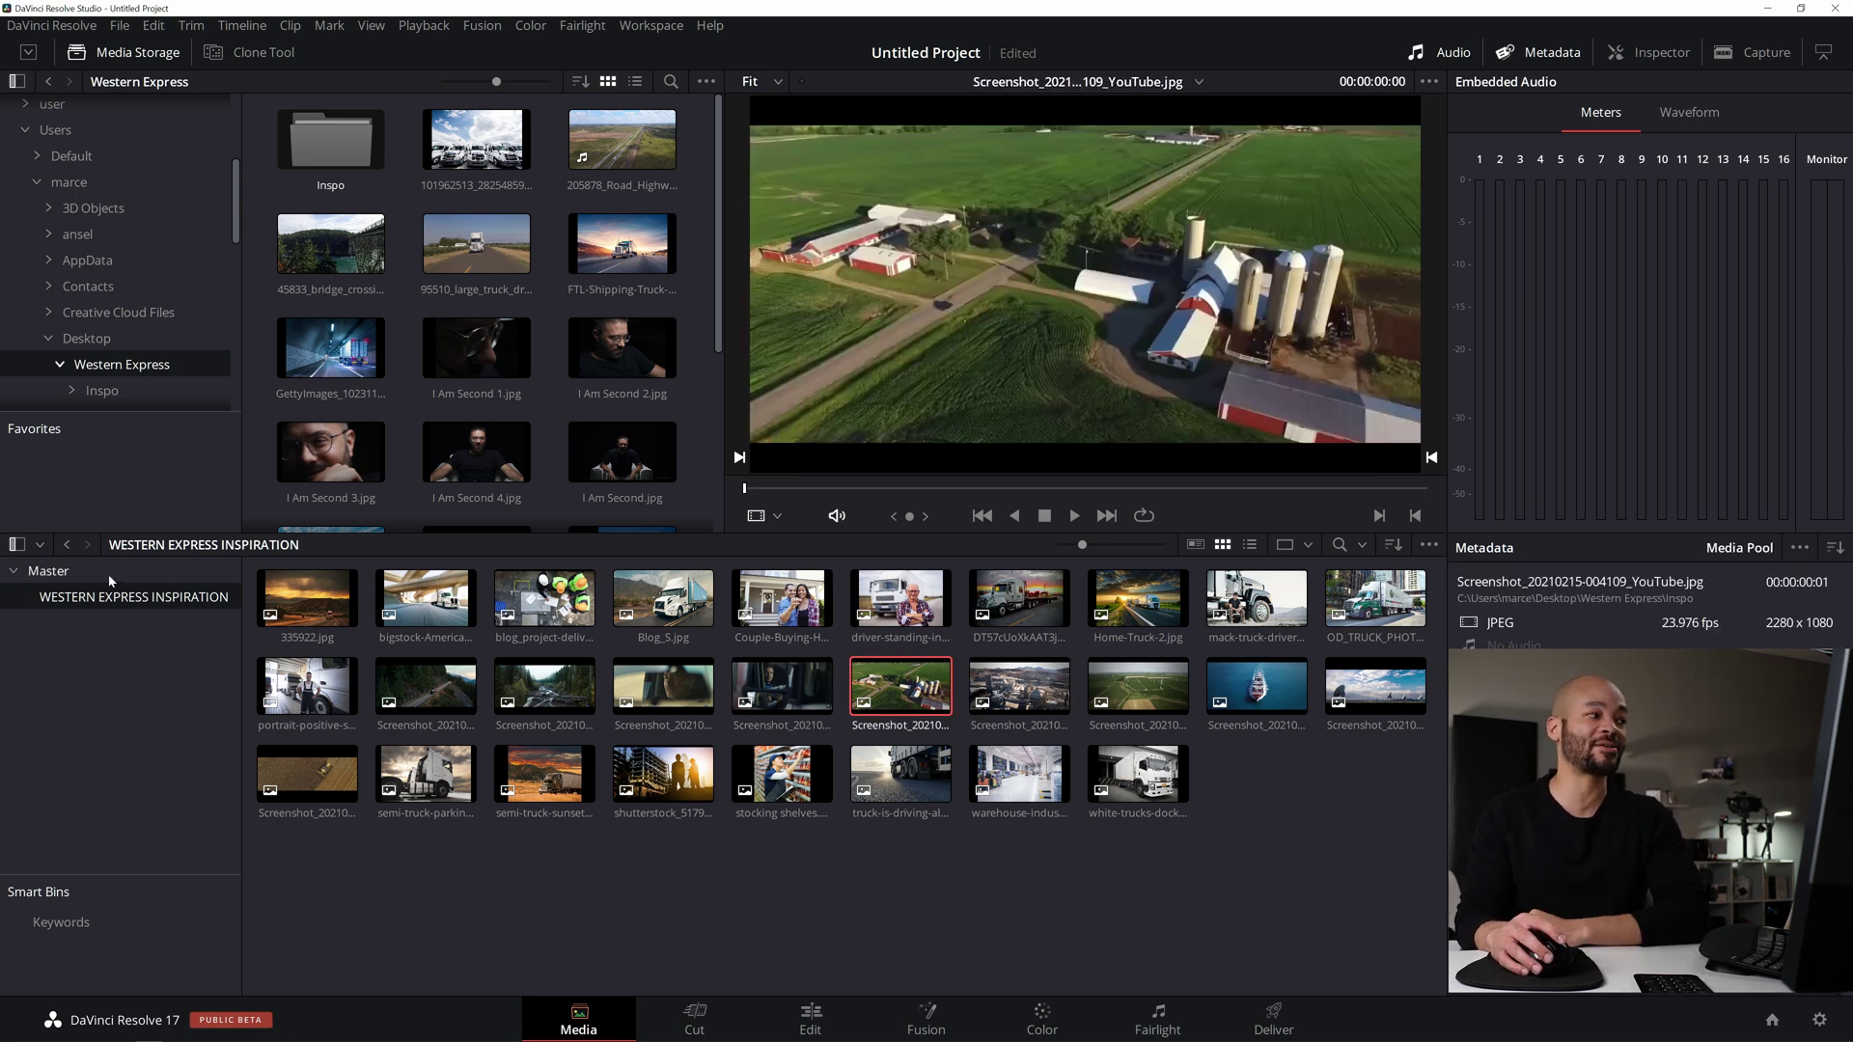
{"action": "left_click", "coordinate": [51, 572]}
{"action": "left_click", "coordinate": [425, 599]}
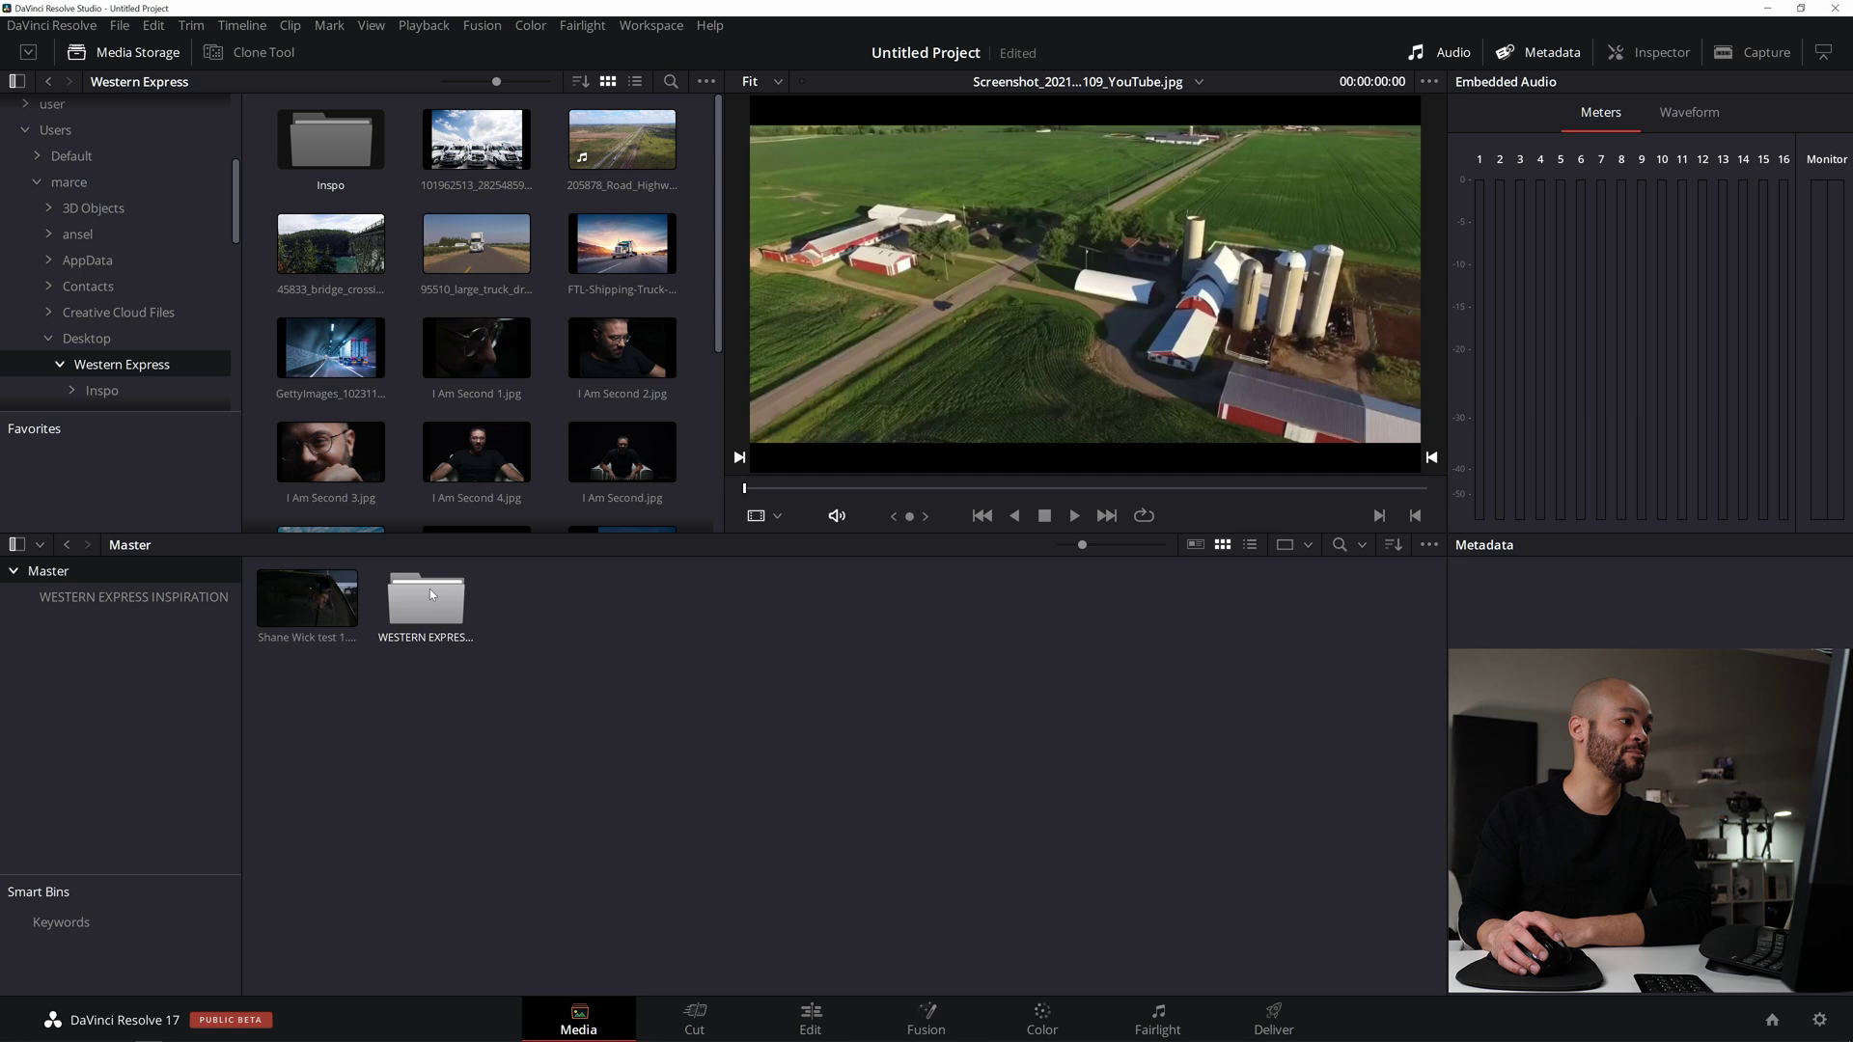
{"action": "double_click", "coordinate": [425, 598]}
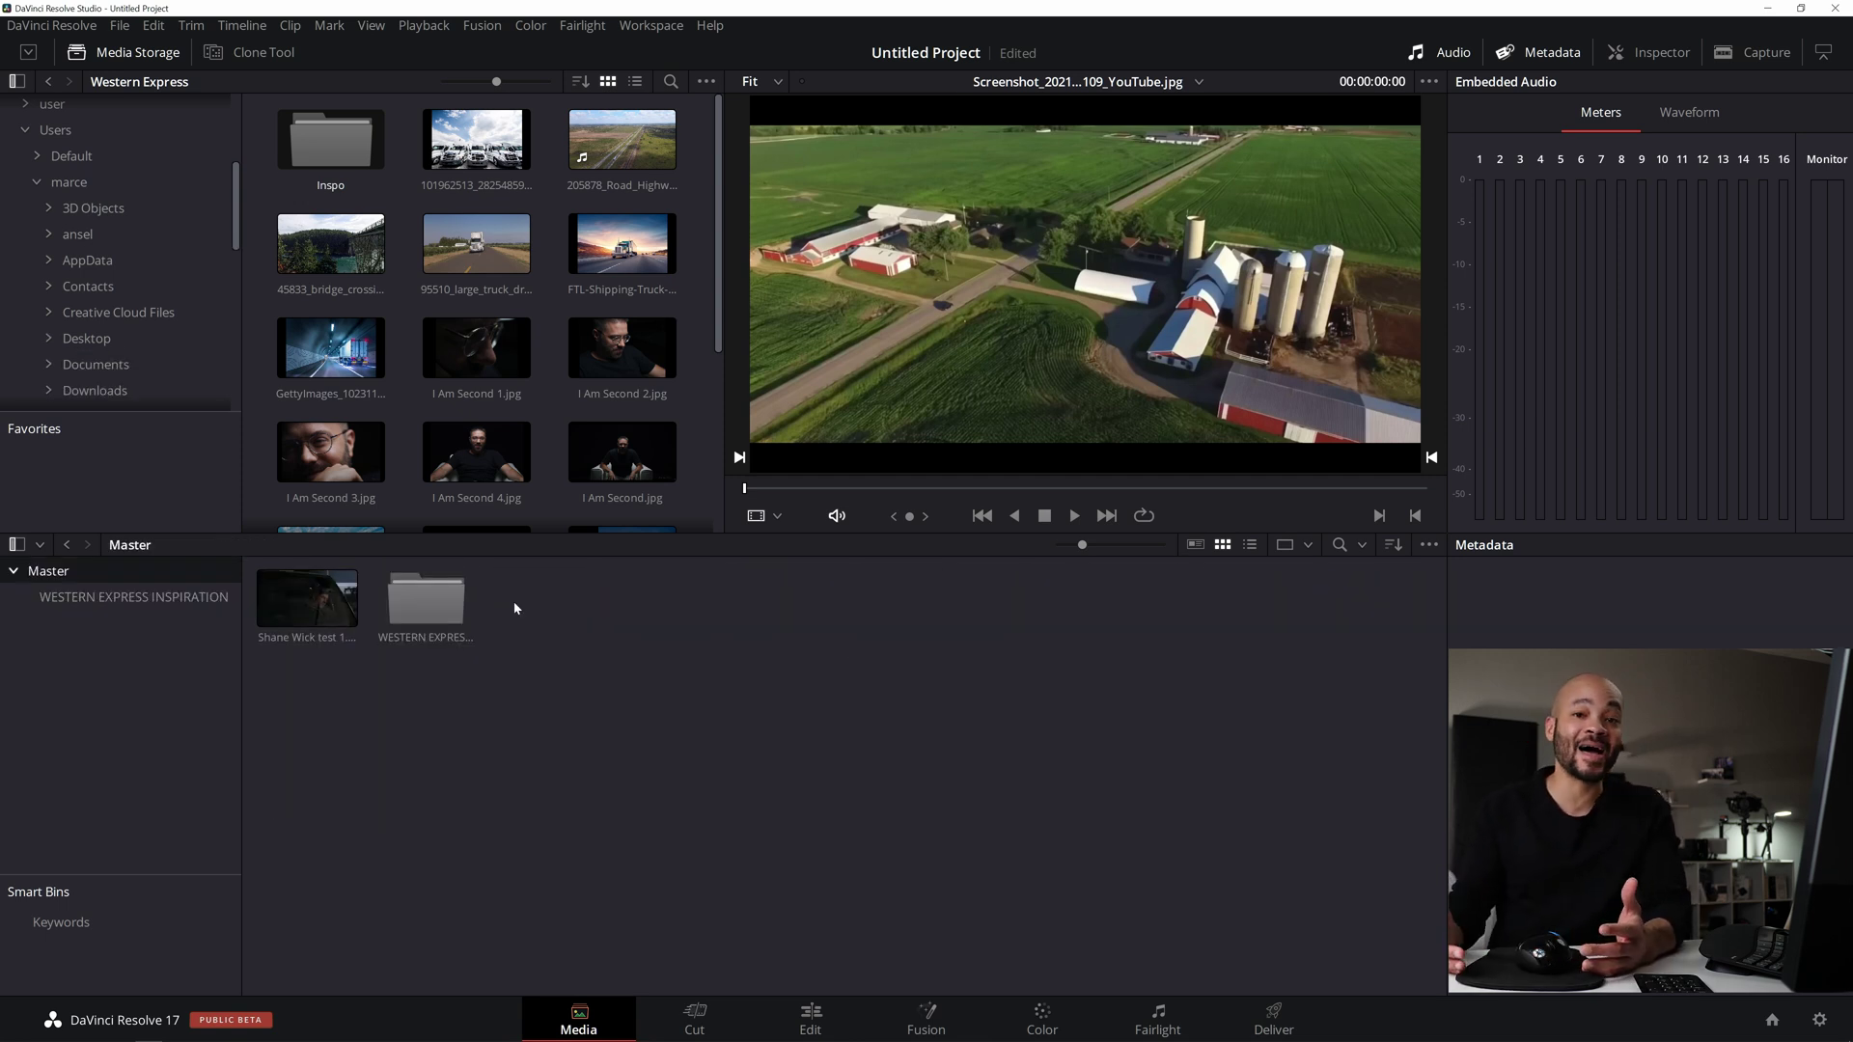
Import 45833_bridge_crossing from Western Express through the Edit page's Media Pool, then return to Media.
{"action": "left_click", "coordinate": [803, 1009]}
{"action": "right_click", "coordinate": [270, 365]}
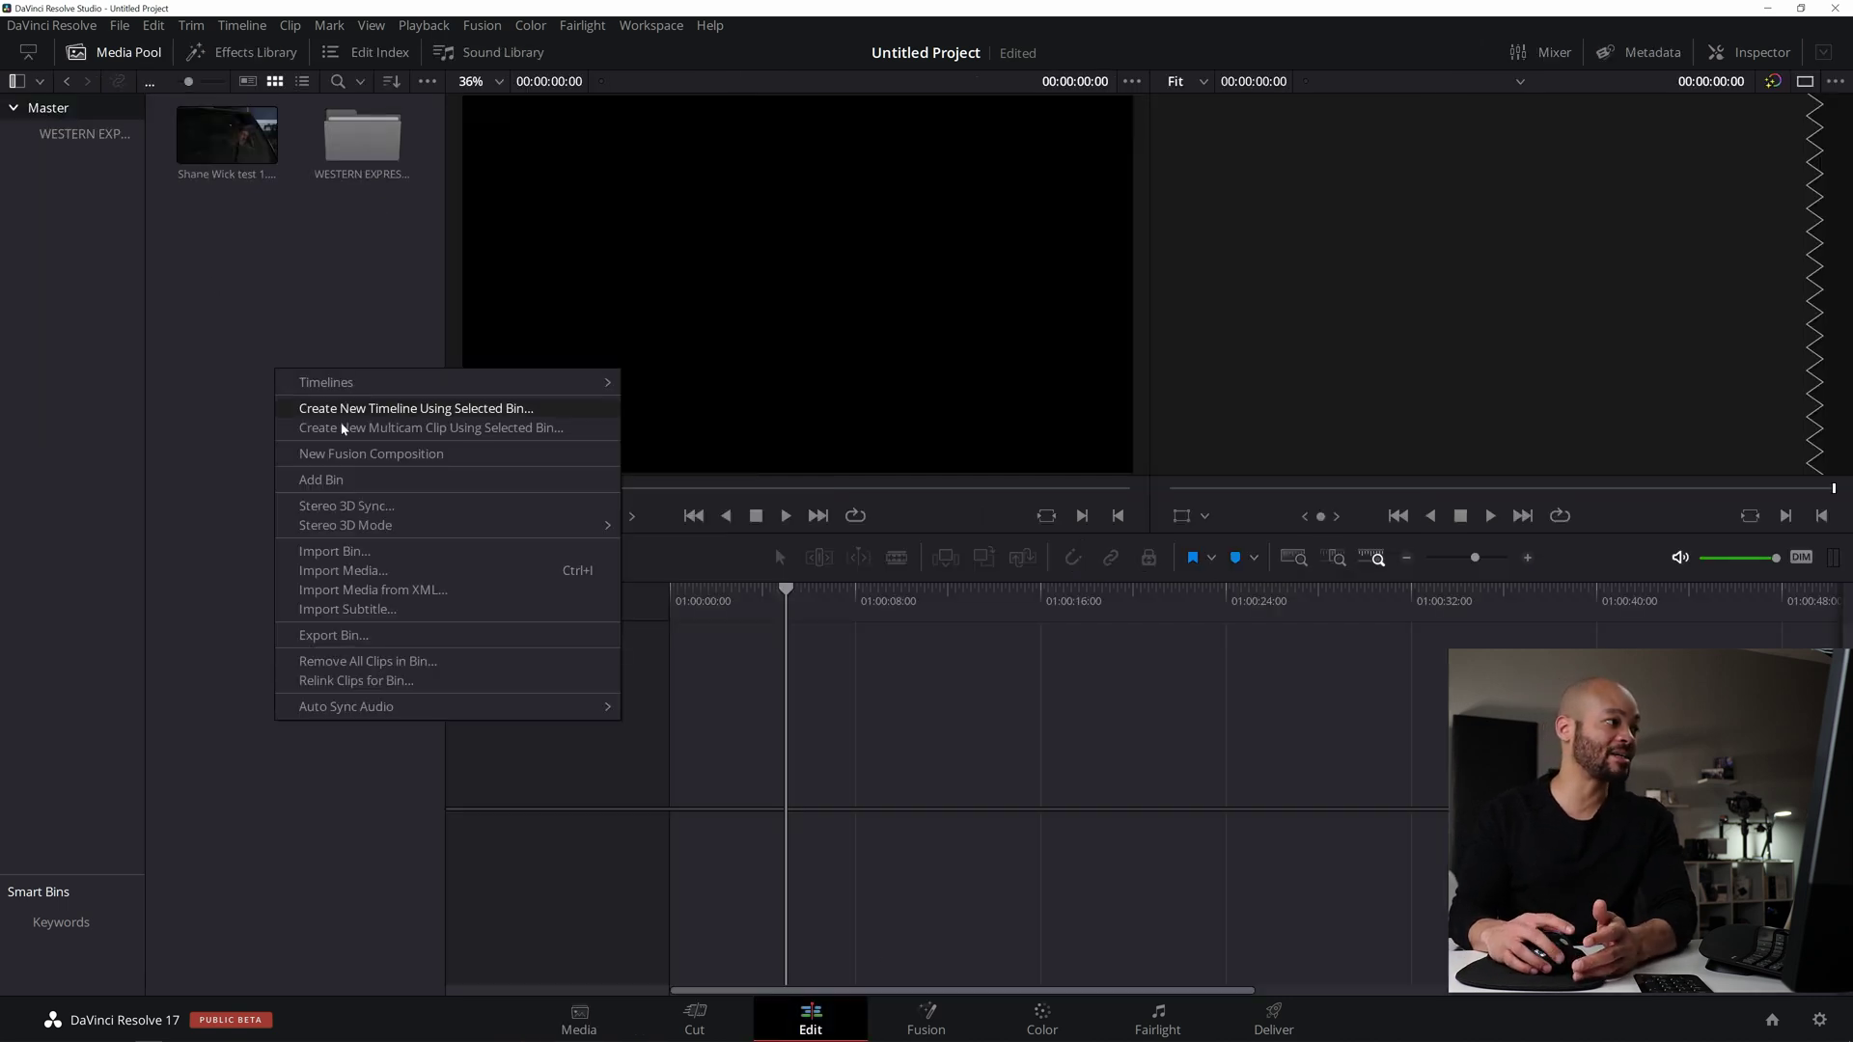
{"action": "left_click", "coordinate": [388, 569]}
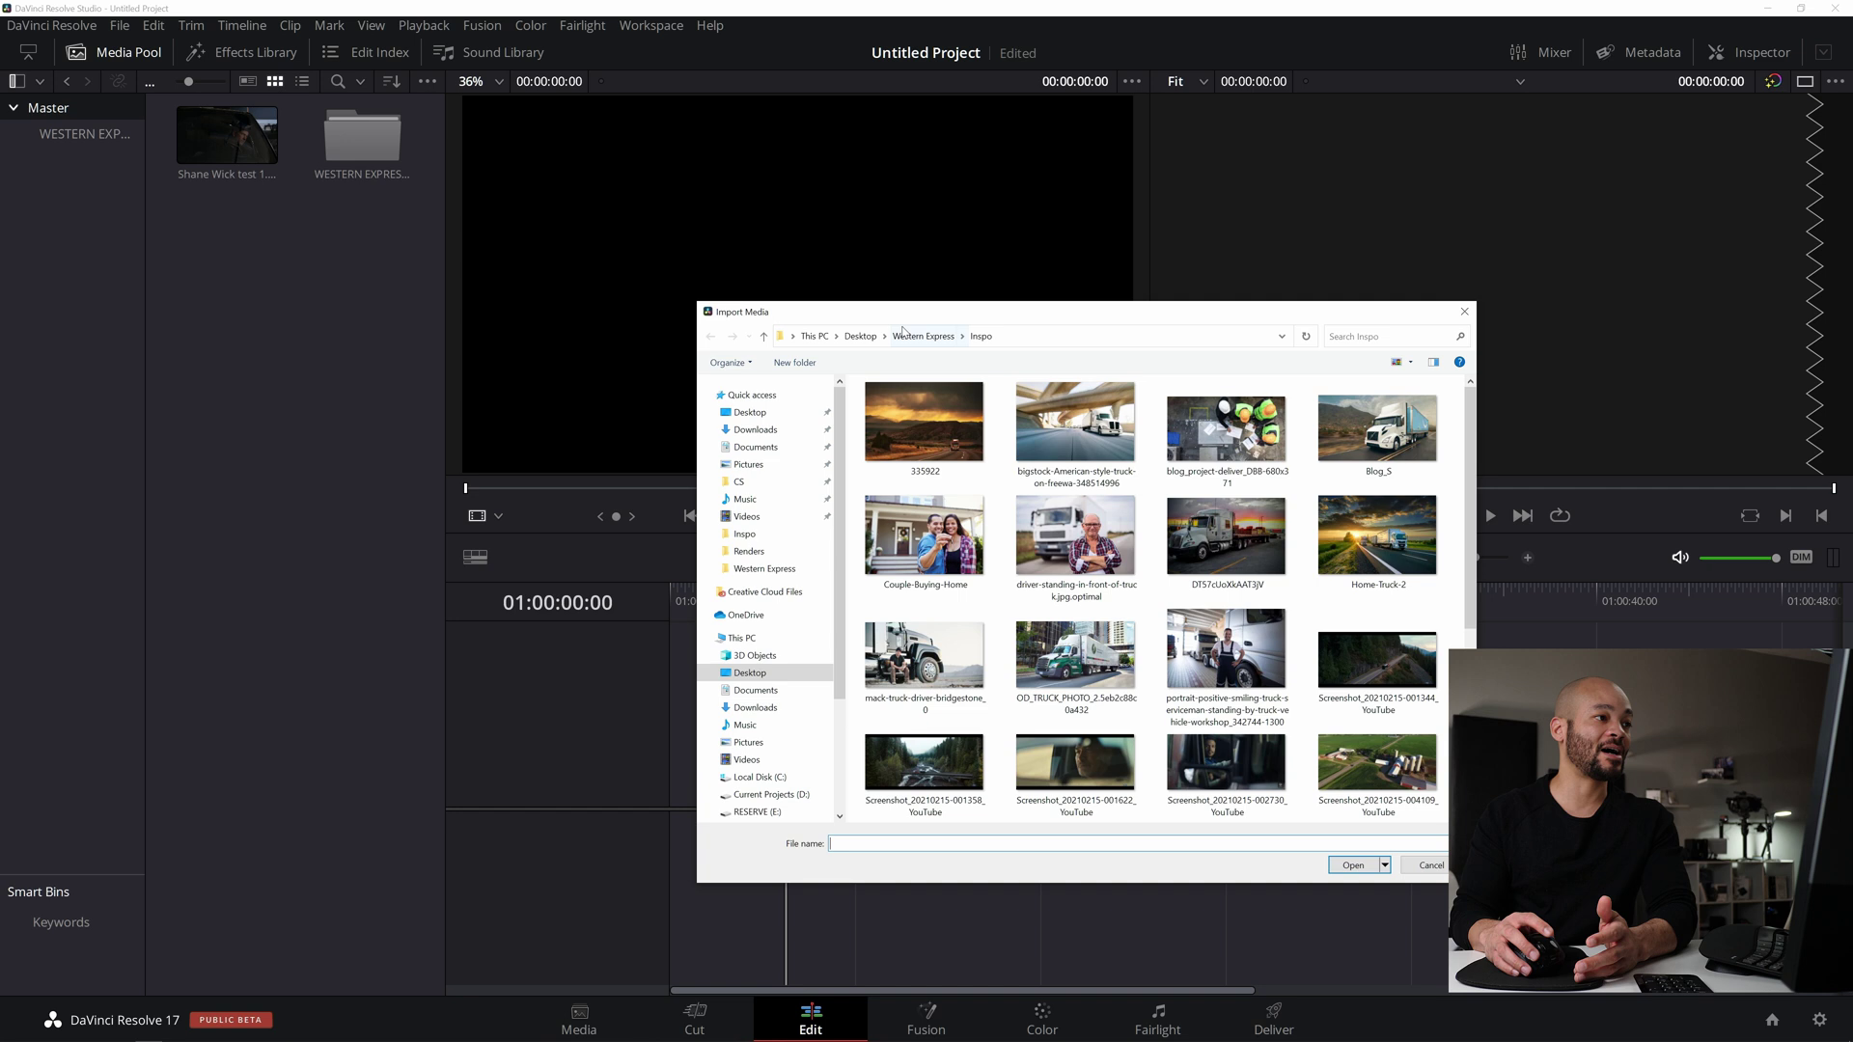
{"action": "left_click", "coordinate": [905, 335]}
{"action": "double_click", "coordinate": [960, 433]}
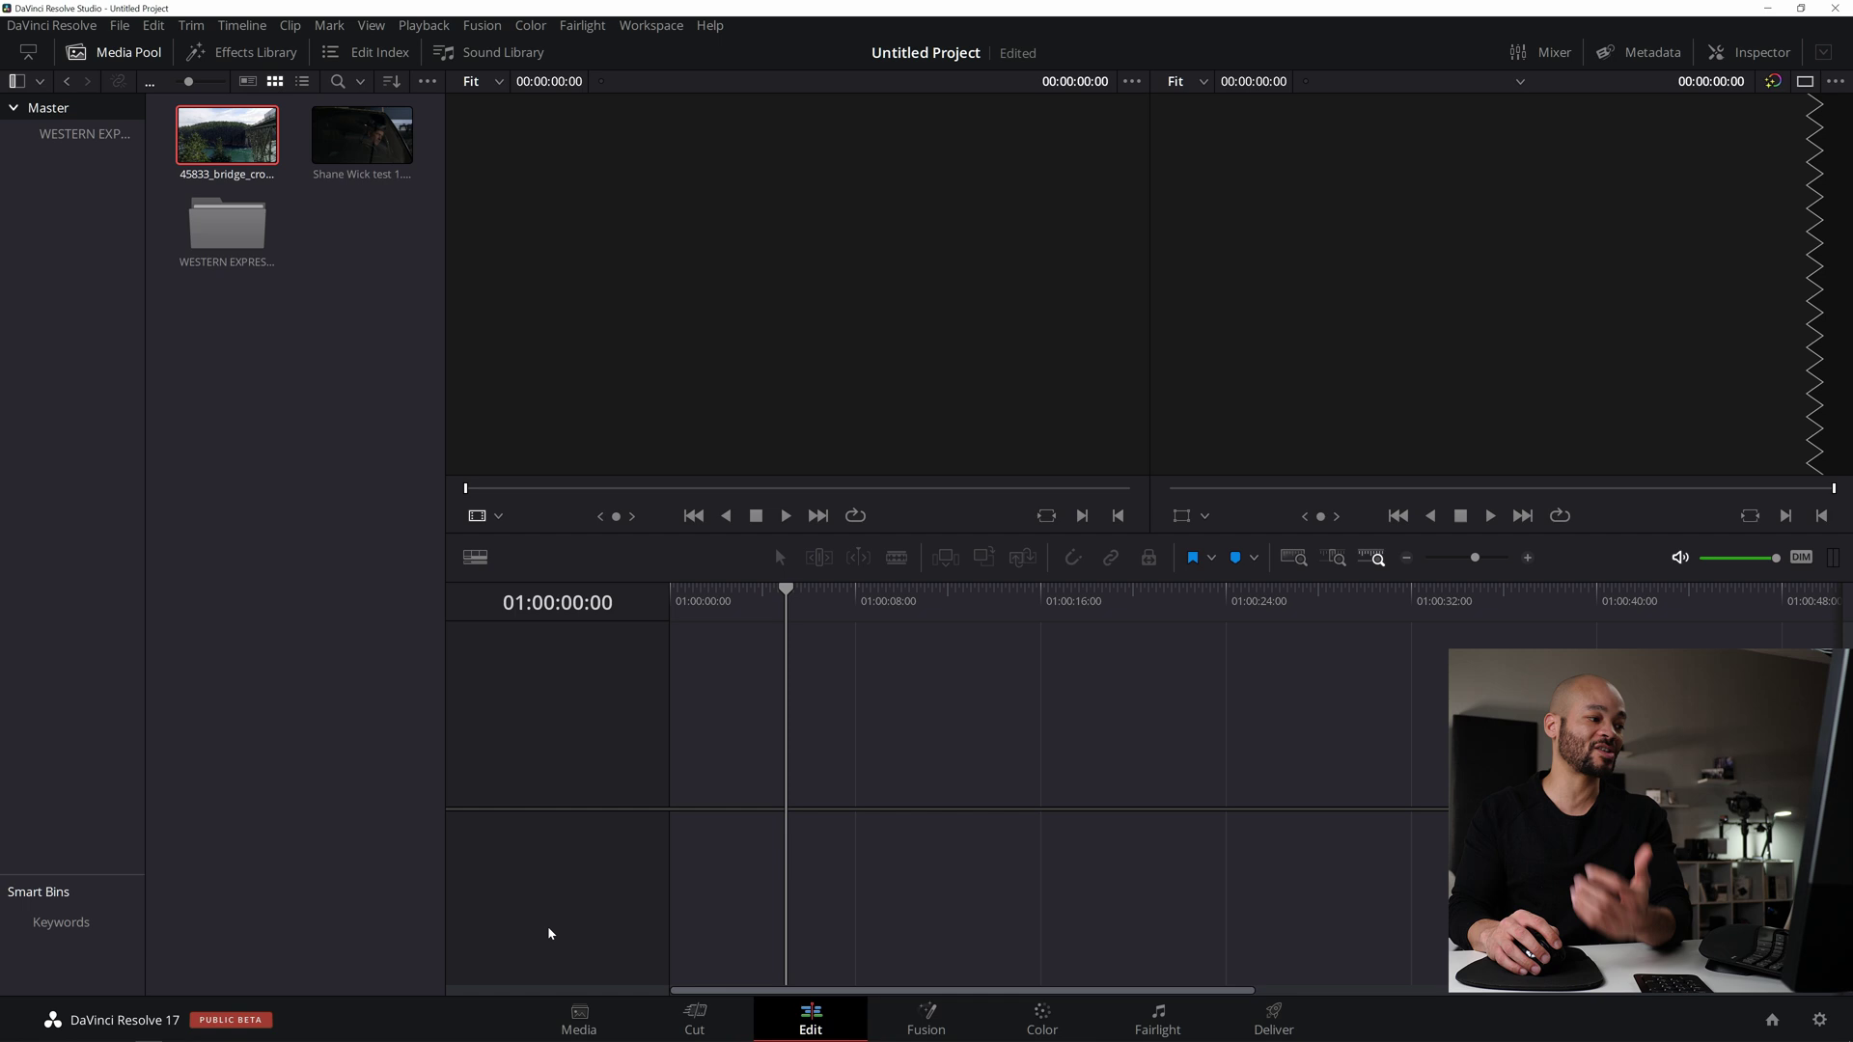
{"action": "left_click", "coordinate": [576, 1017]}
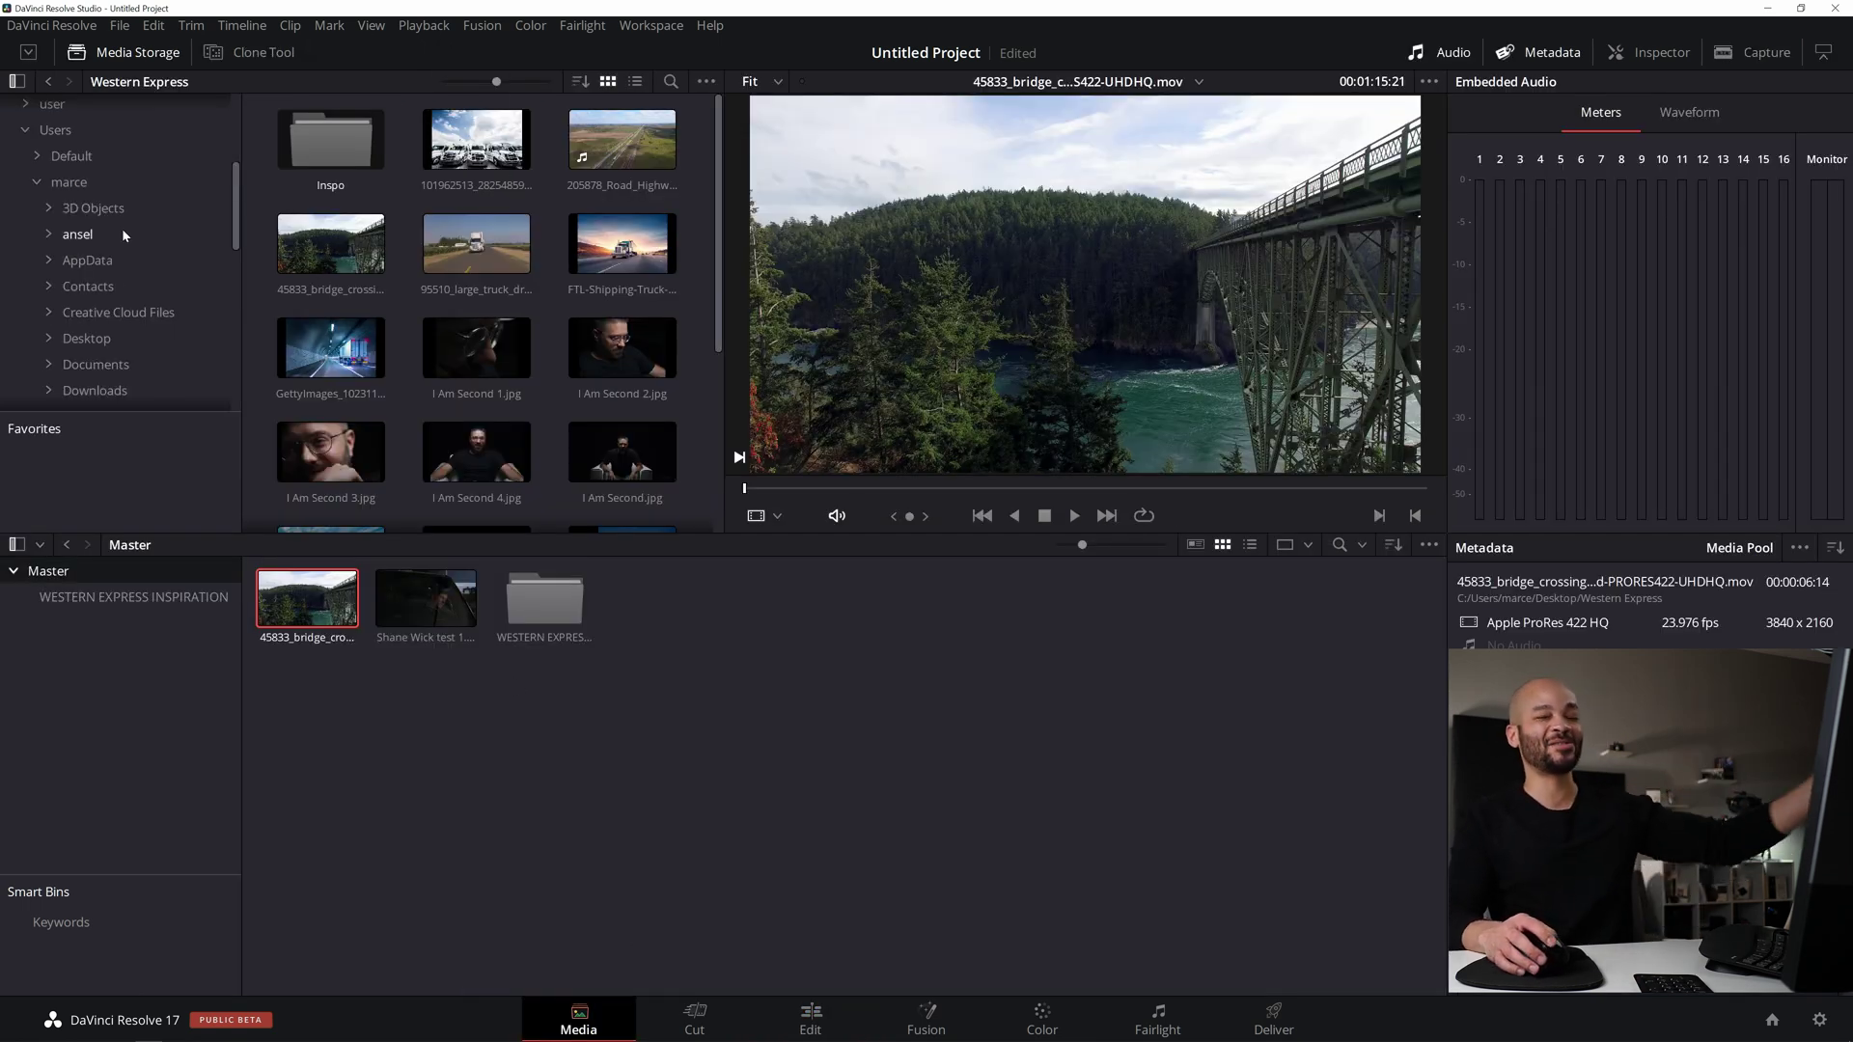
Select Contacts, then show the Add Folder into Media Pool options for Creative Cloud Files.
{"action": "left_click", "coordinate": [103, 291]}
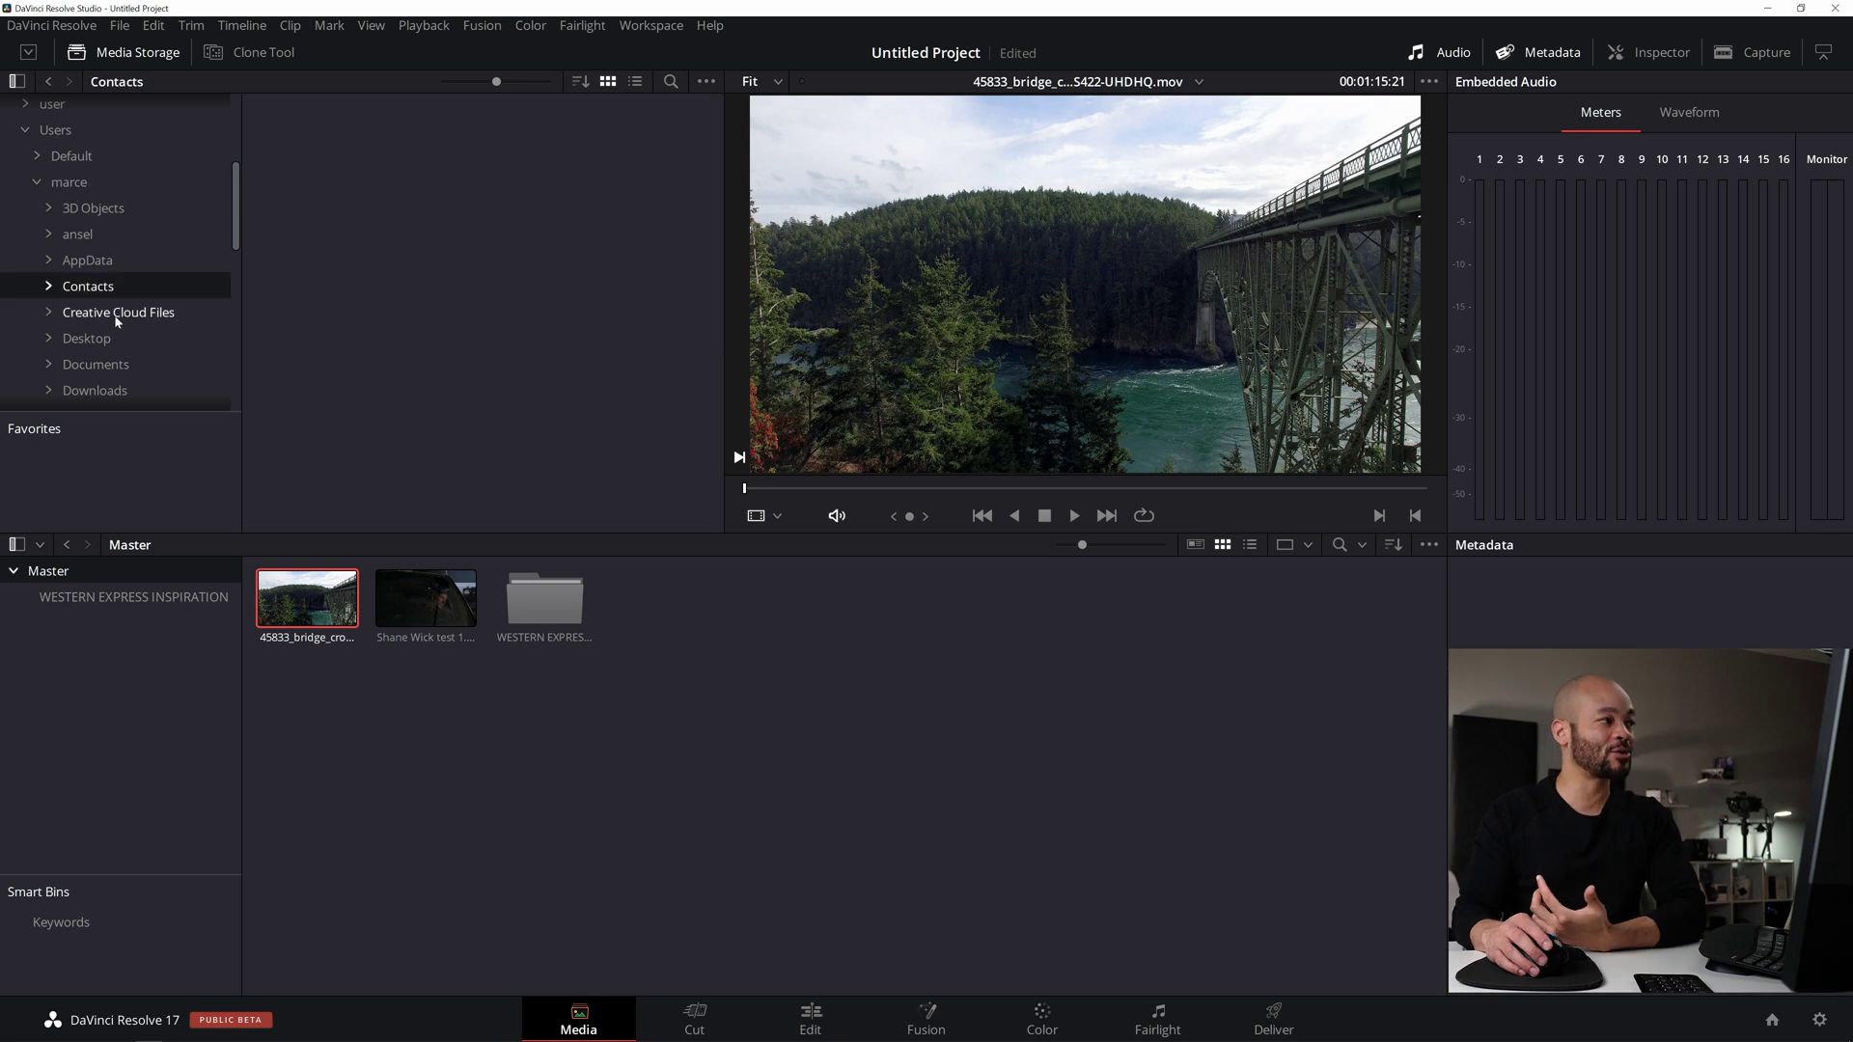
{"action": "left_click", "coordinate": [92, 312]}
{"action": "right_click", "coordinate": [72, 337]}
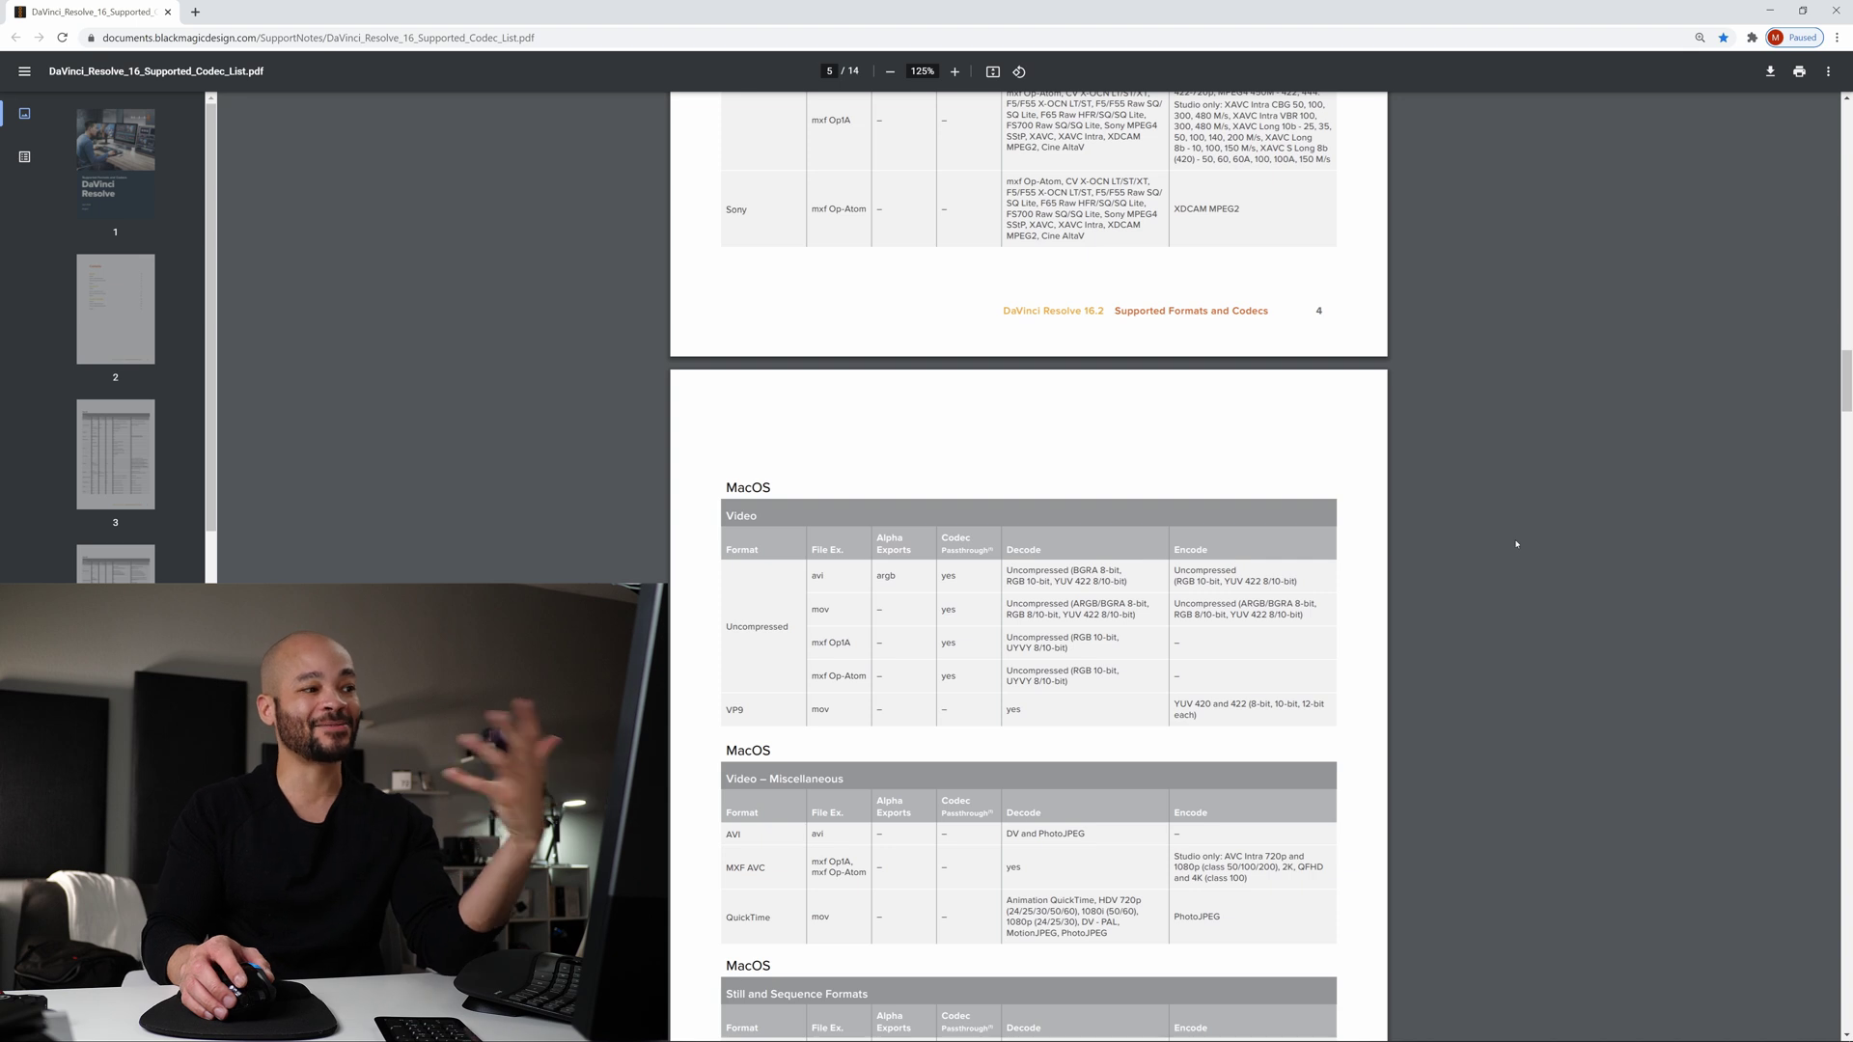
{"action": "scroll", "coordinate": [1516, 545], "scroll_direction": "down", "scroll_amount": 4}
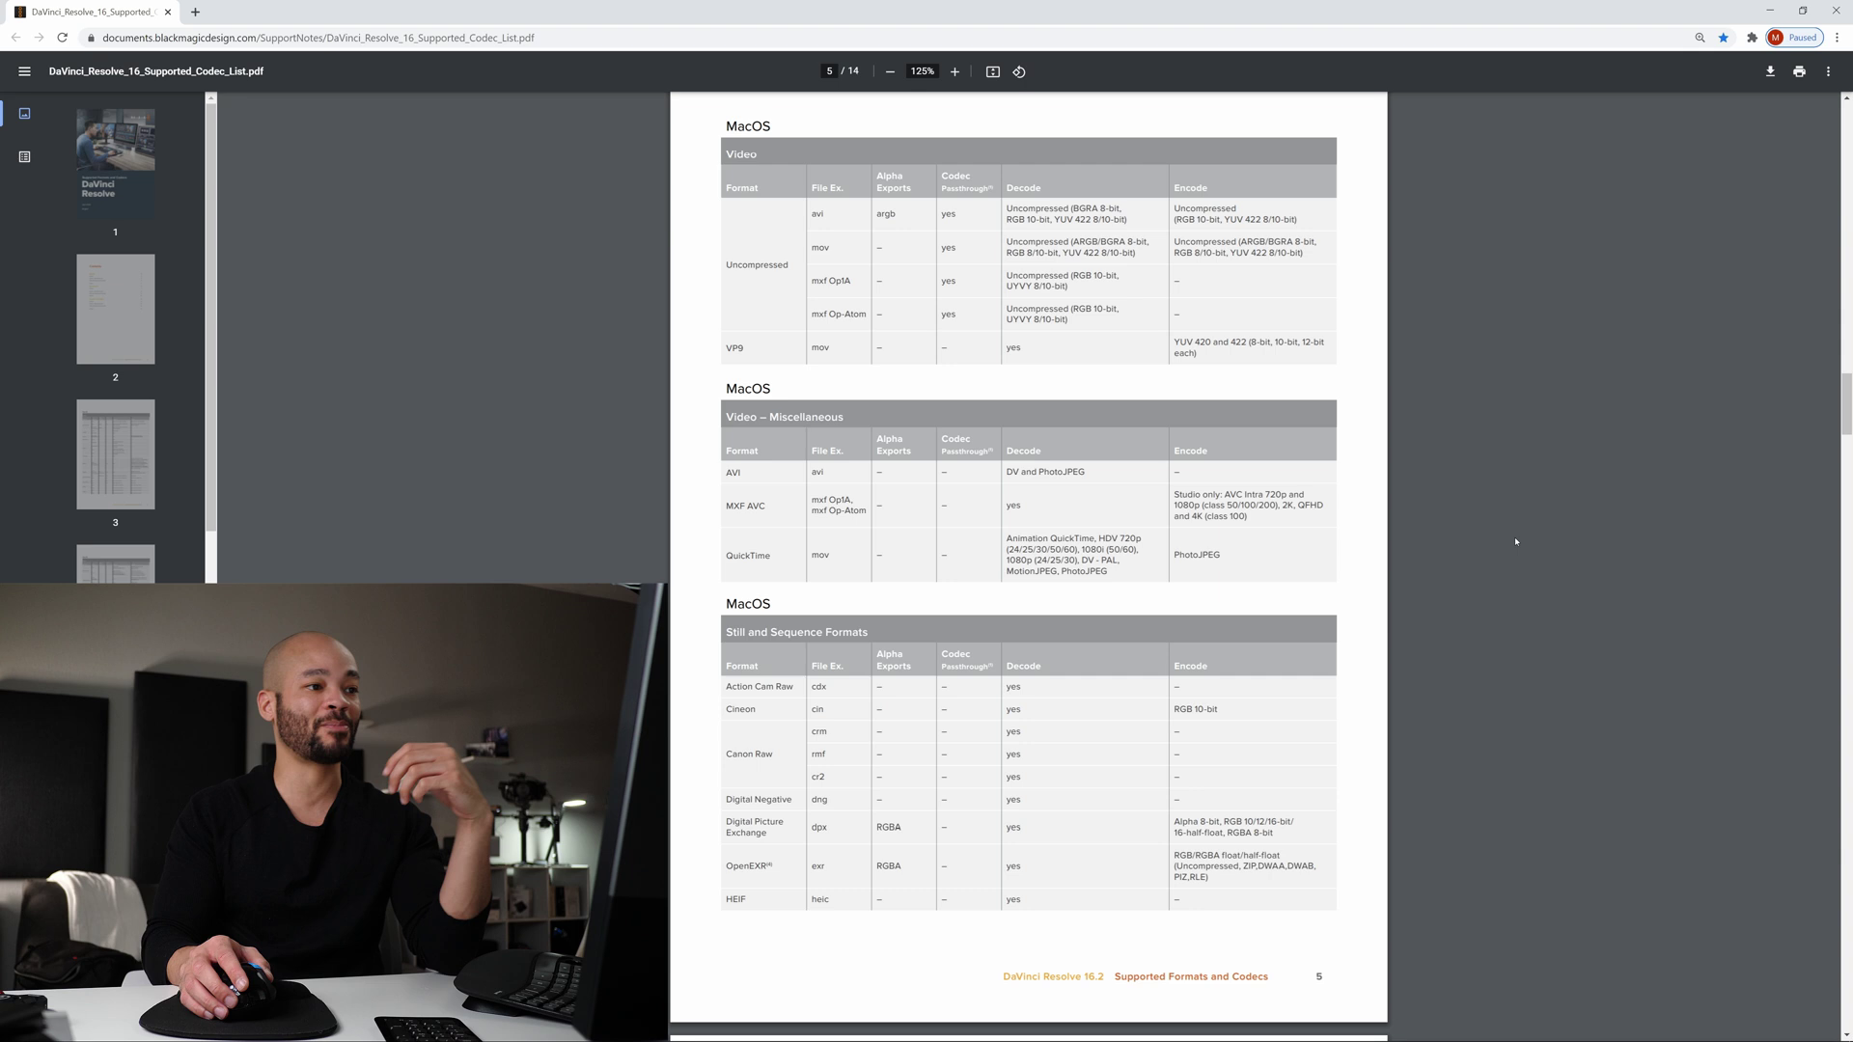
Scroll the codec PDF from page 5 down to the Windows 10 Video table on page 8.
{"action": "scroll", "coordinate": [1516, 541], "scroll_direction": "down", "scroll_amount": 10}
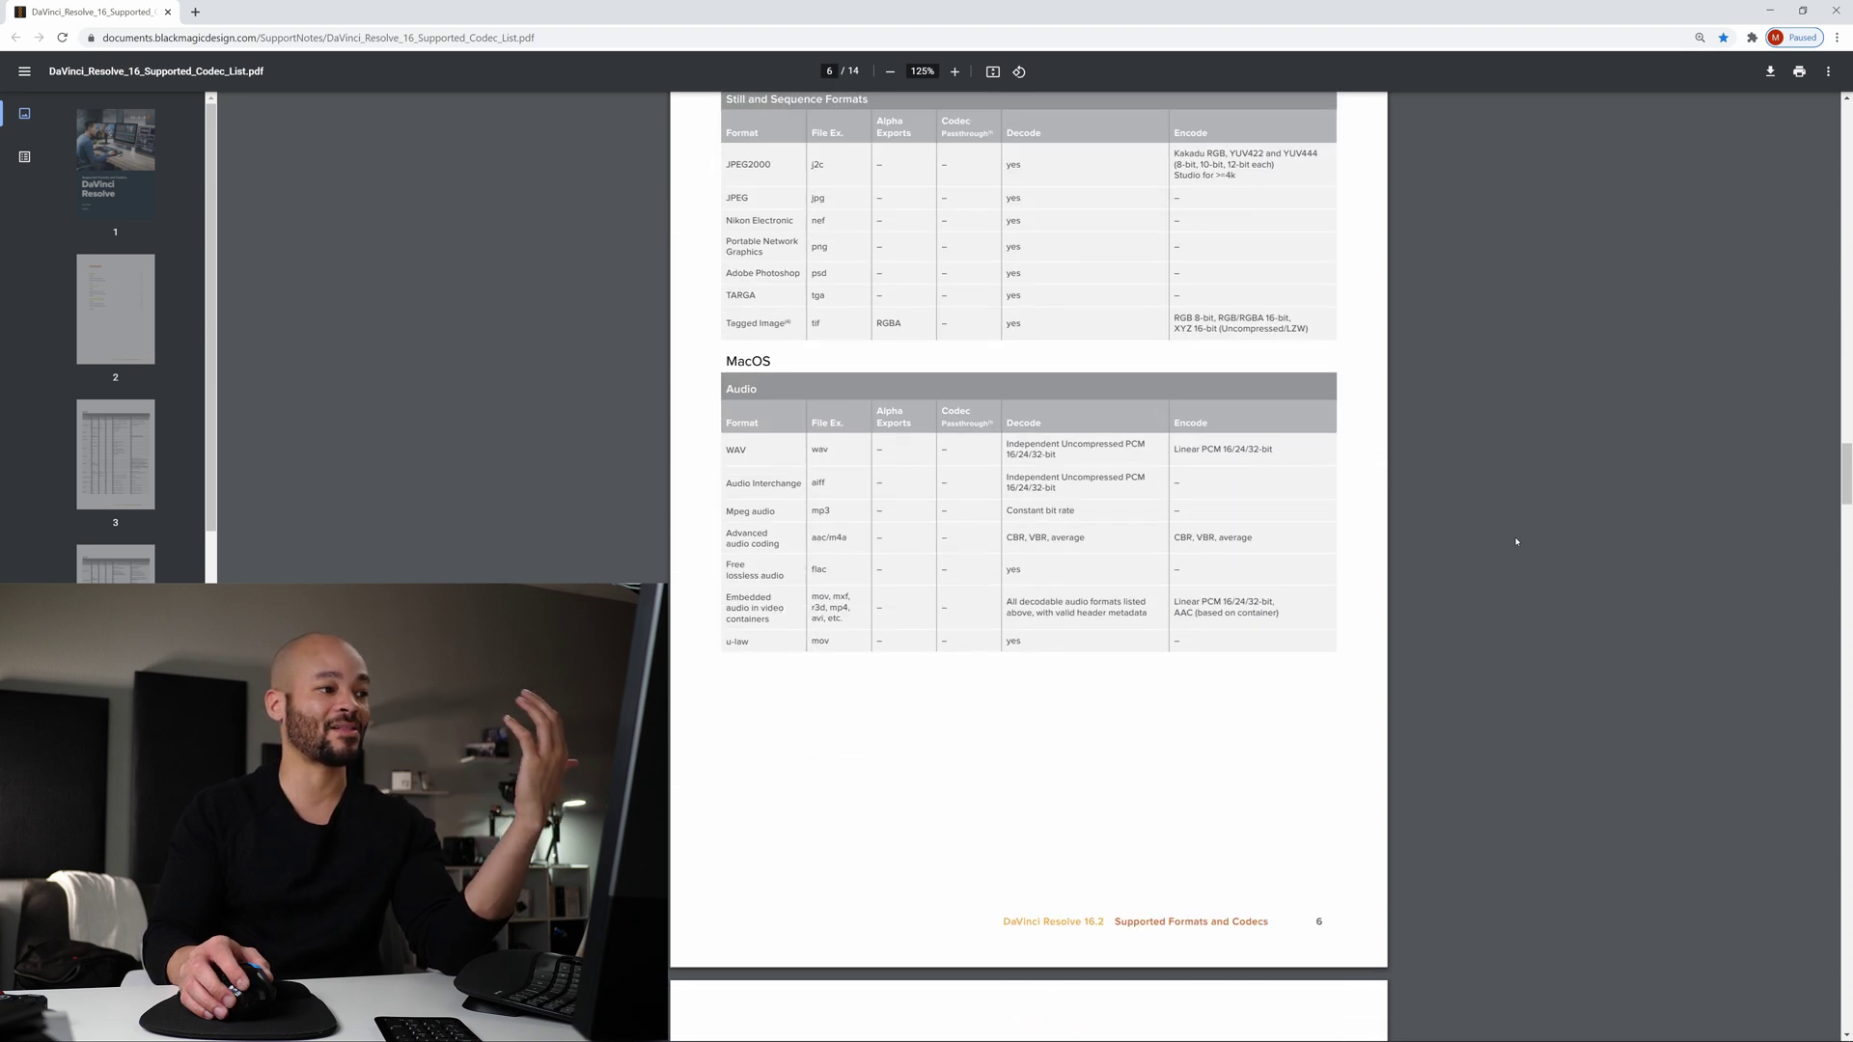
{"action": "scroll", "coordinate": [1516, 541], "scroll_direction": "down", "scroll_amount": 3}
{"action": "scroll", "coordinate": [1516, 541], "scroll_direction": "down", "scroll_amount": 6}
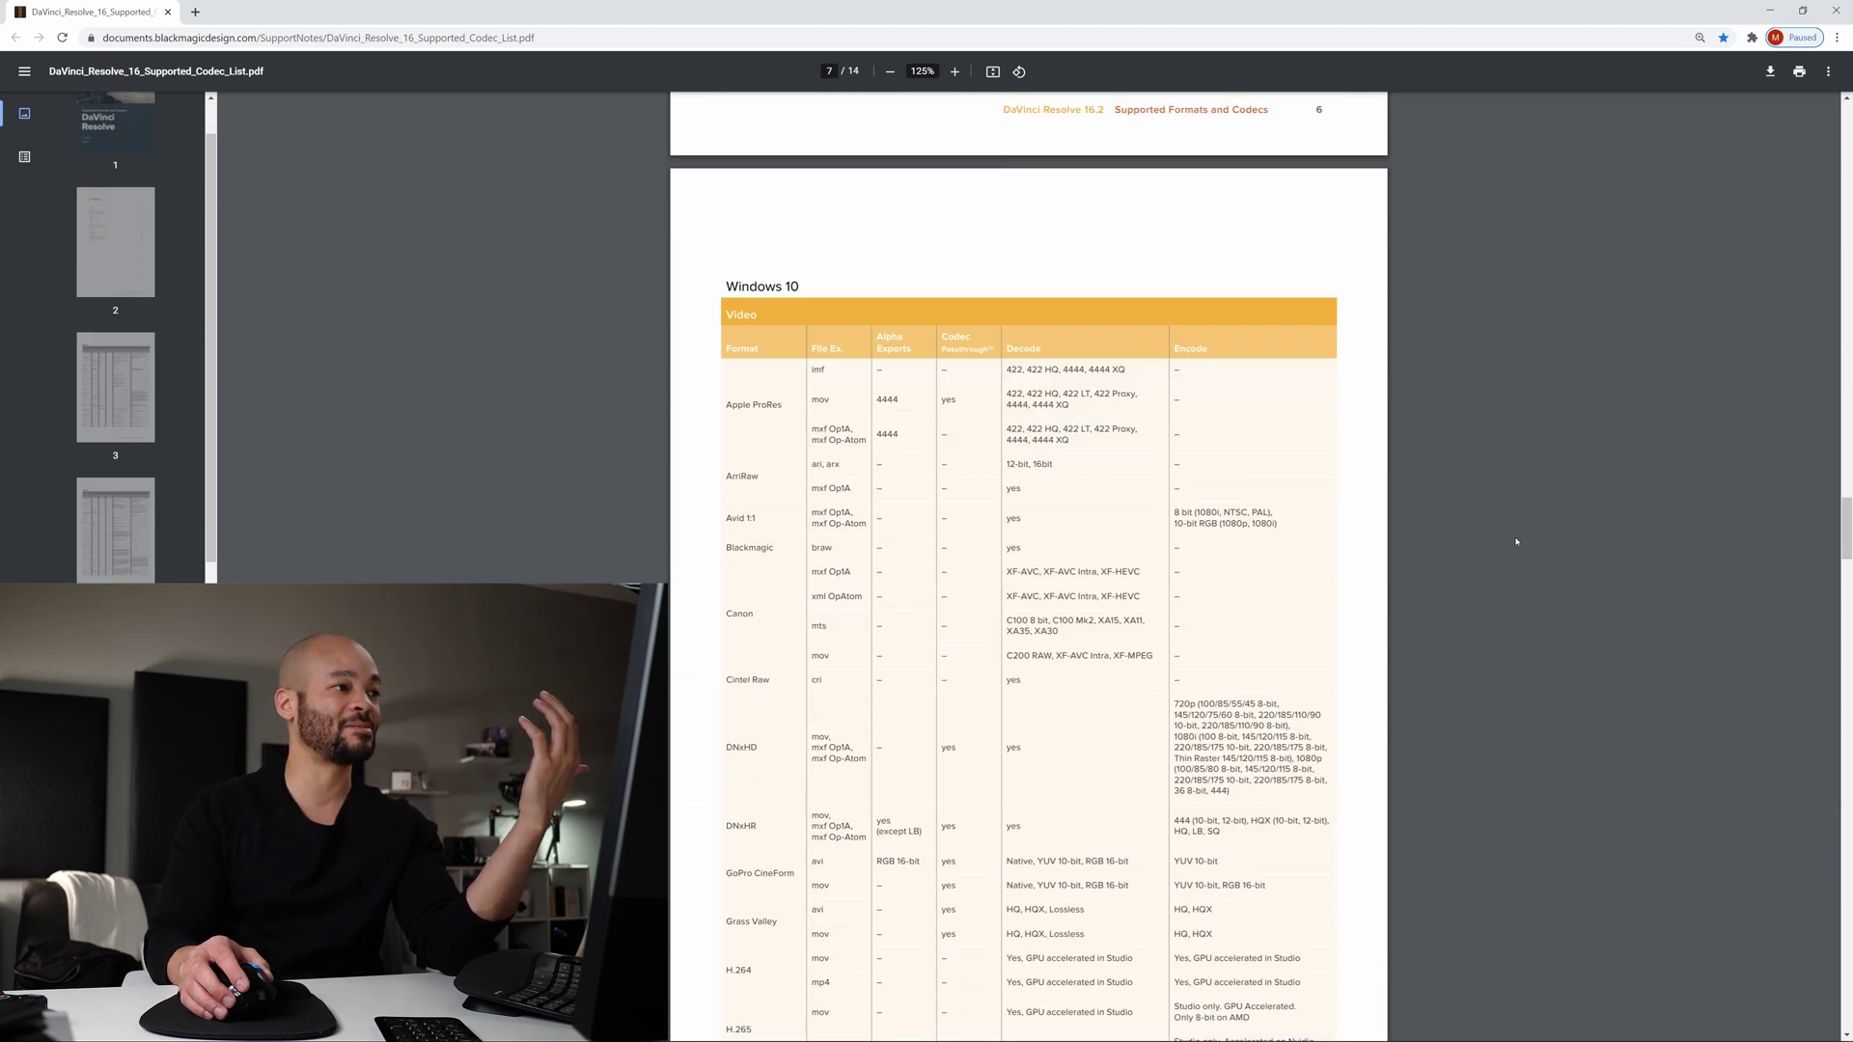
{"action": "scroll", "coordinate": [1516, 542], "scroll_direction": "down", "scroll_amount": 3}
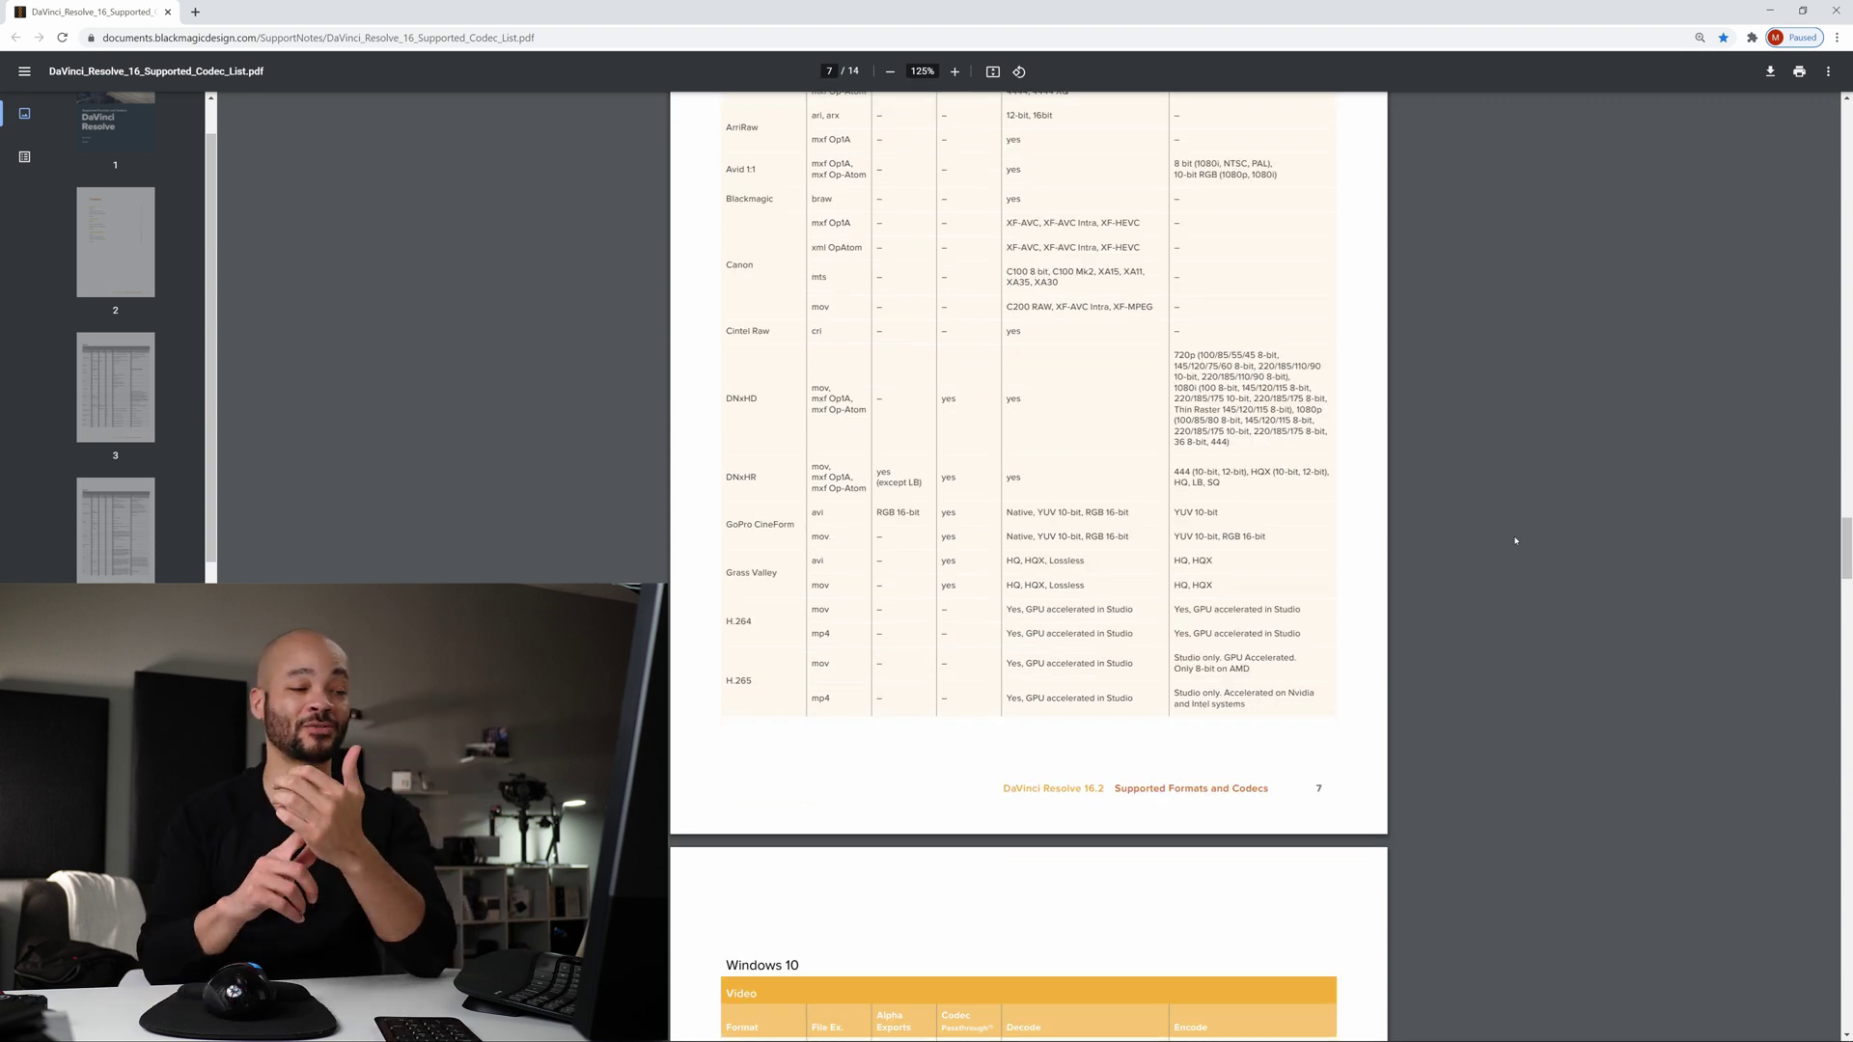
{"action": "scroll", "coordinate": [1515, 548], "scroll_direction": "down", "scroll_amount": 1}
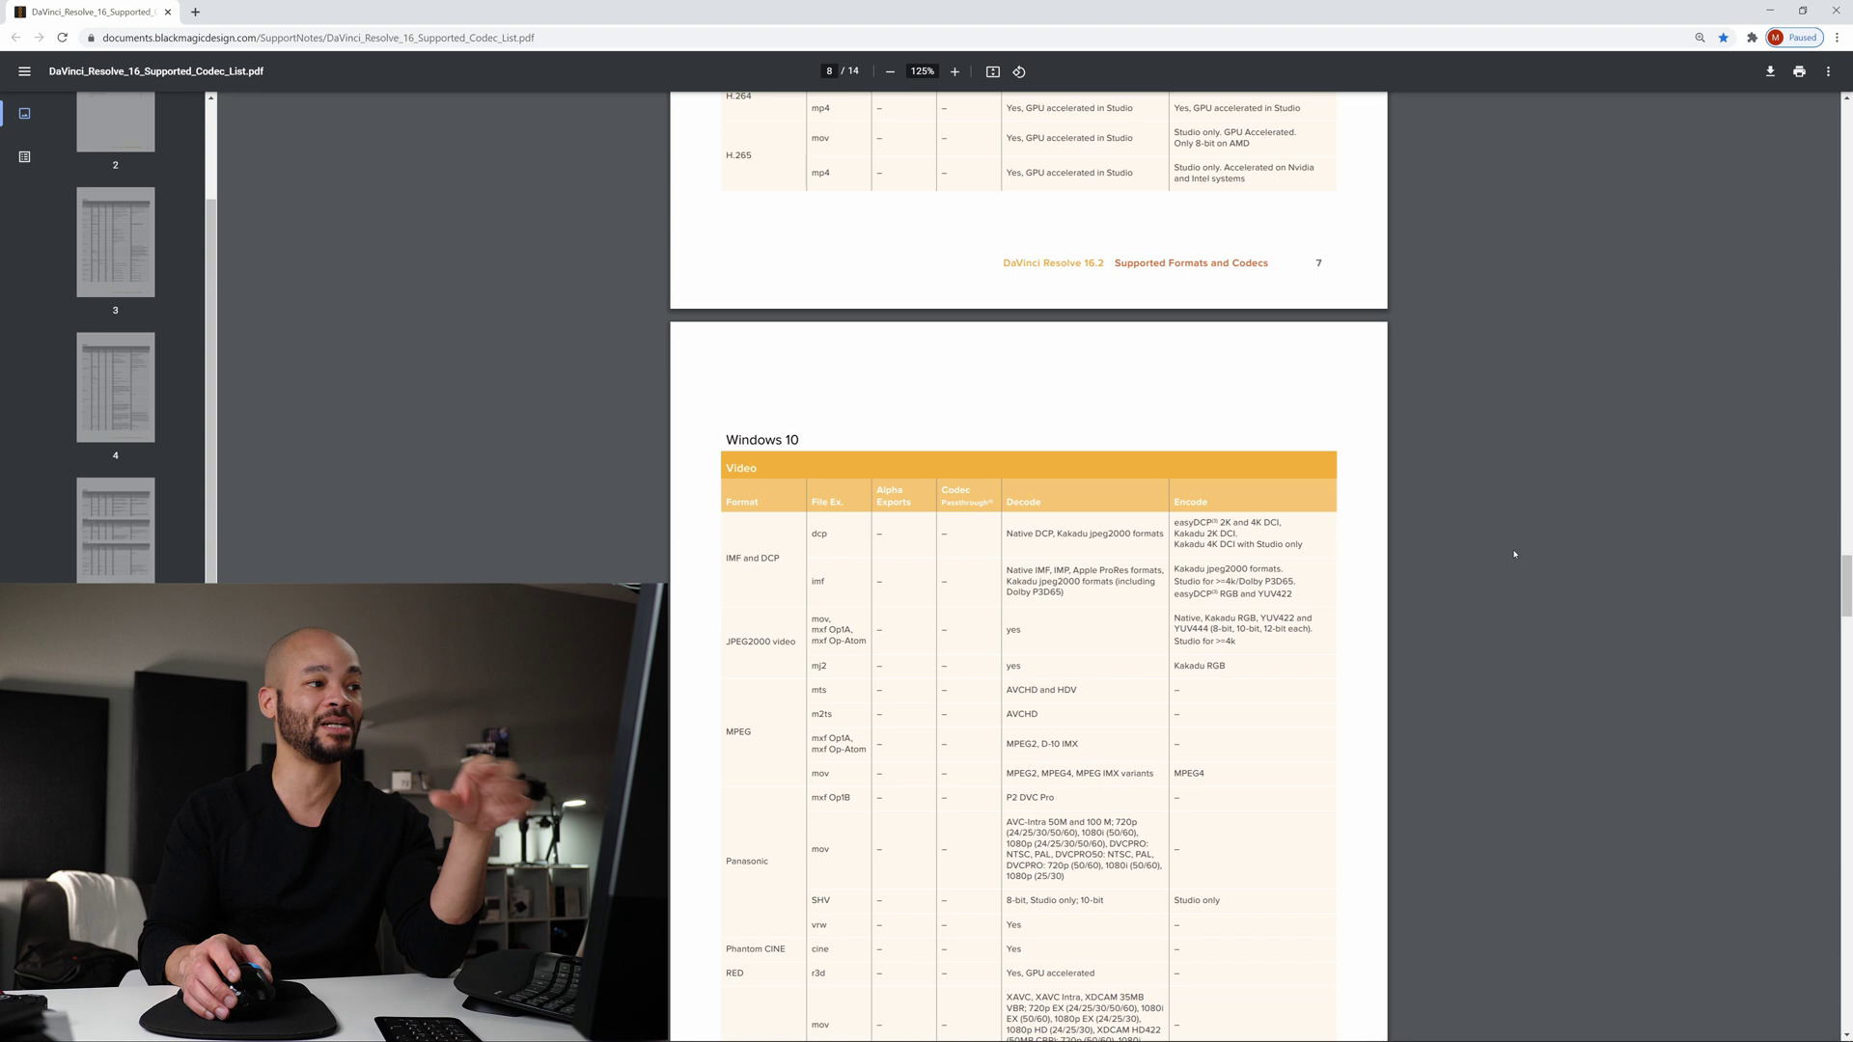
{"action": "scroll", "coordinate": [1514, 554], "scroll_direction": "down", "scroll_amount": 3}
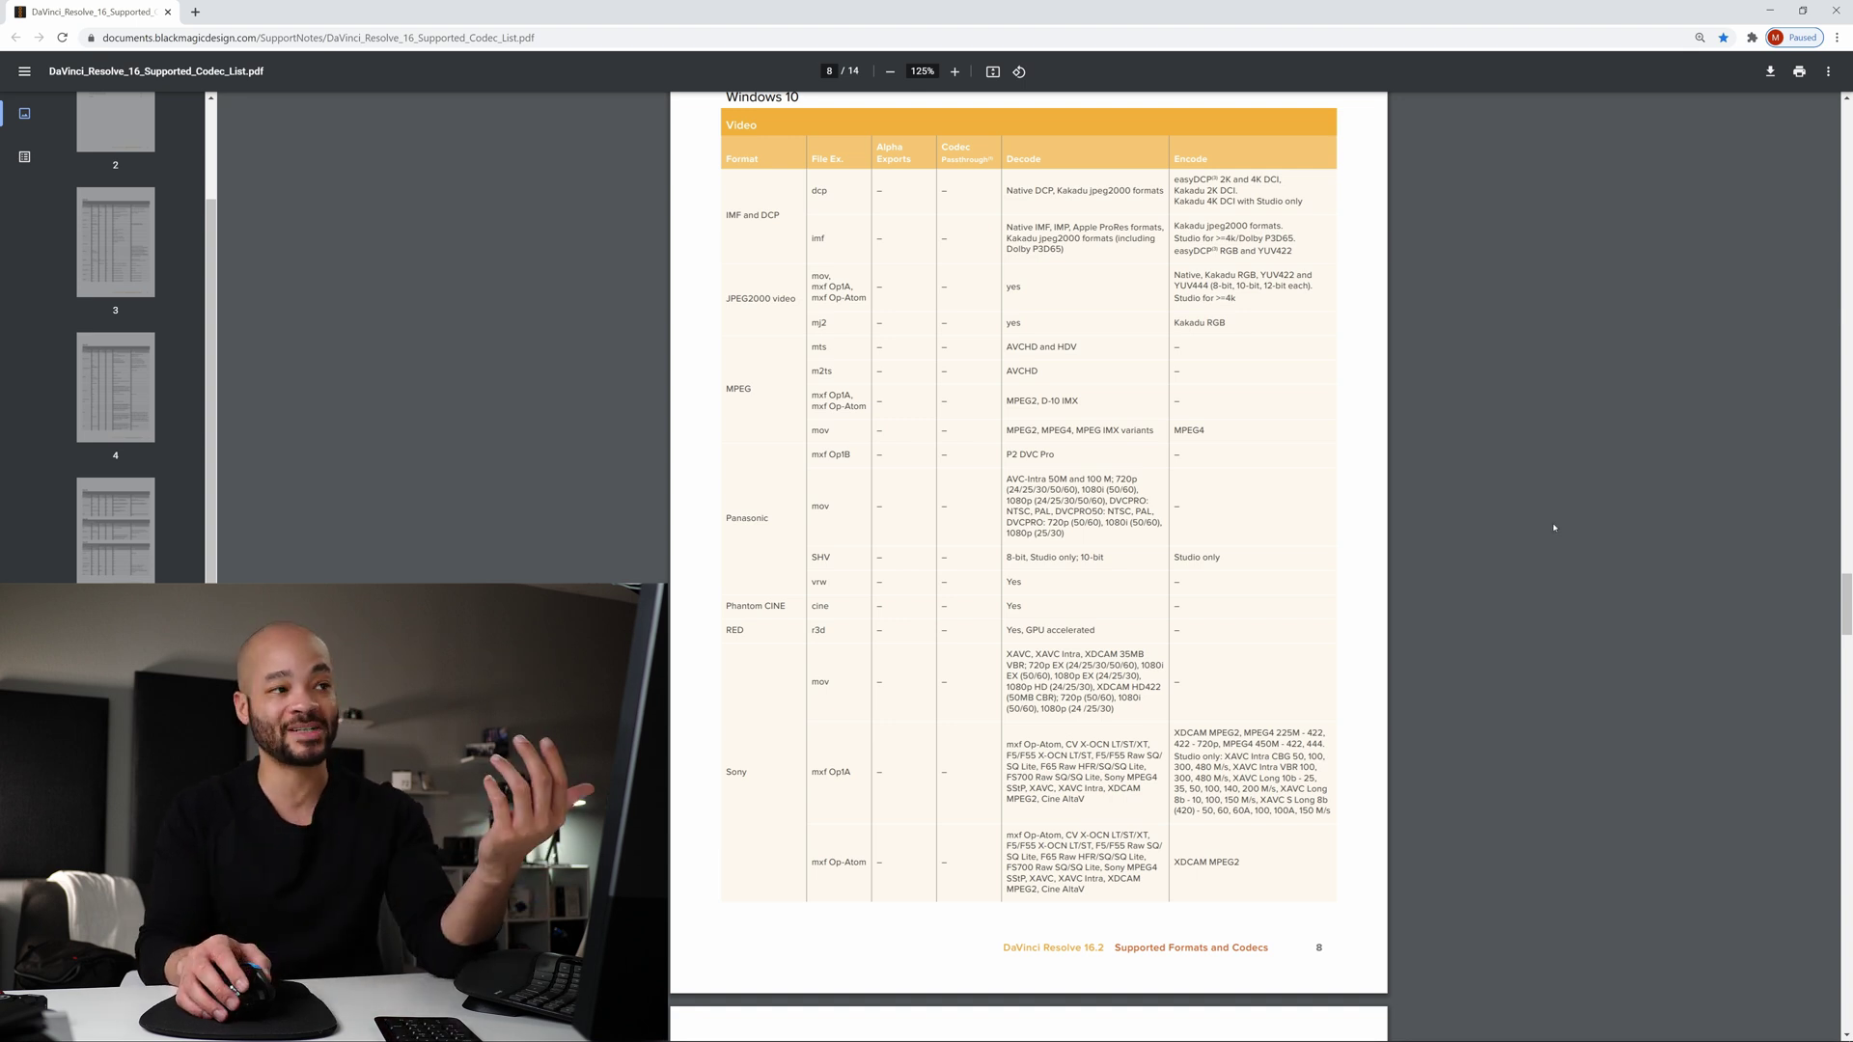
Scroll to the Windows 10 Audio table on page 10, then switch to the HandBrake website window.
{"action": "scroll", "coordinate": [1515, 554], "scroll_direction": "down", "scroll_amount": 10}
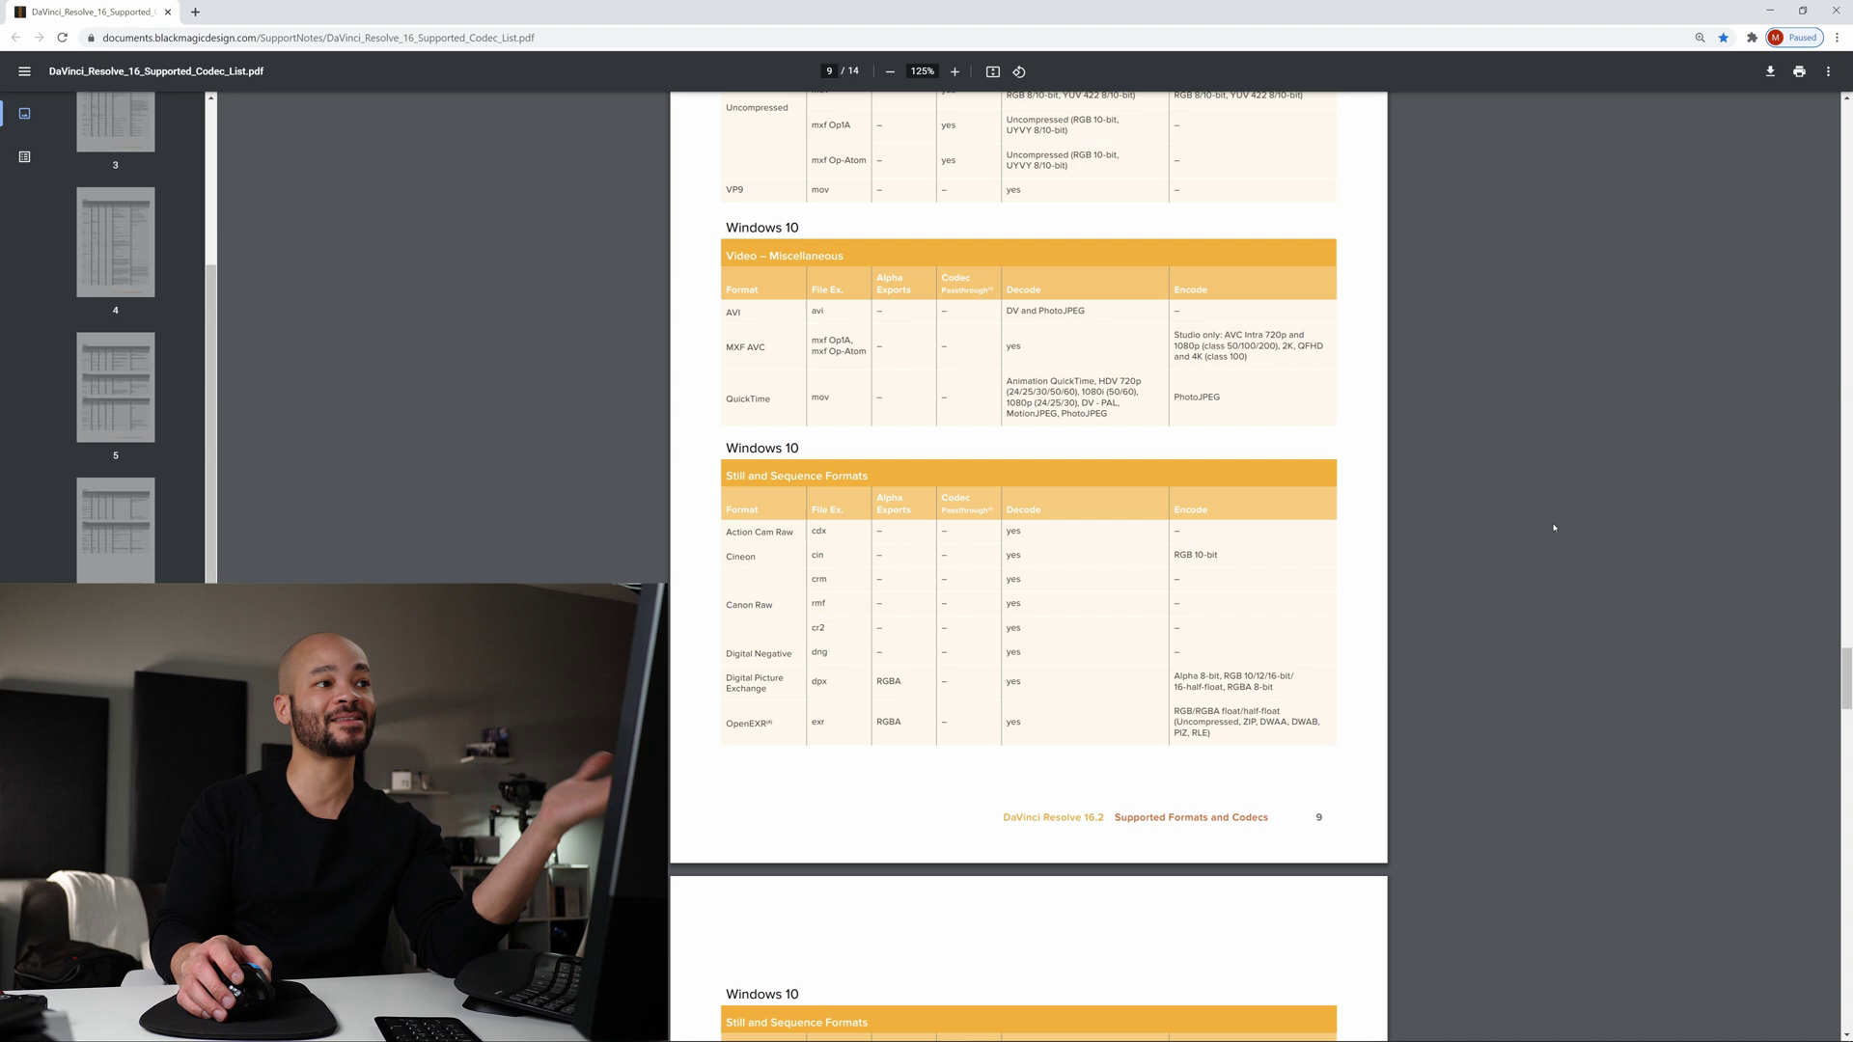
{"action": "scroll", "coordinate": [1554, 528], "scroll_direction": "down", "scroll_amount": 2}
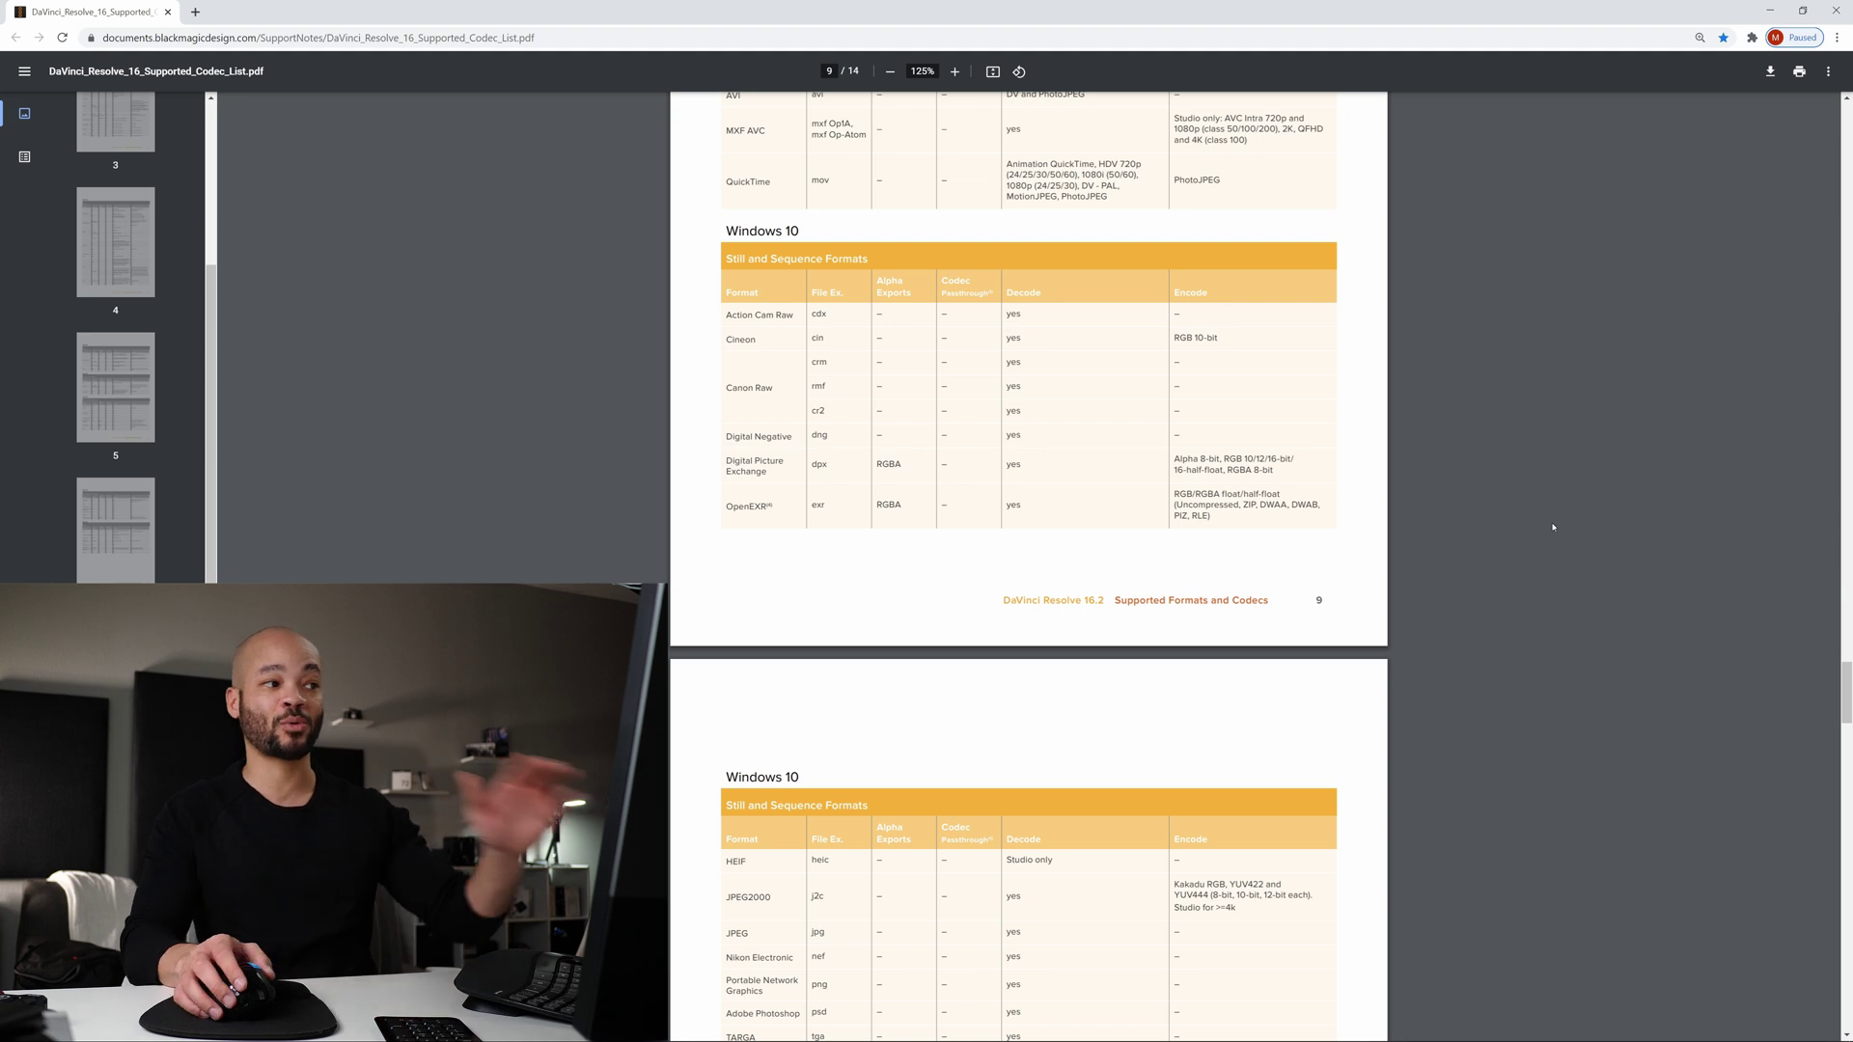
{"action": "scroll", "coordinate": [1554, 527], "scroll_direction": "down", "scroll_amount": 8}
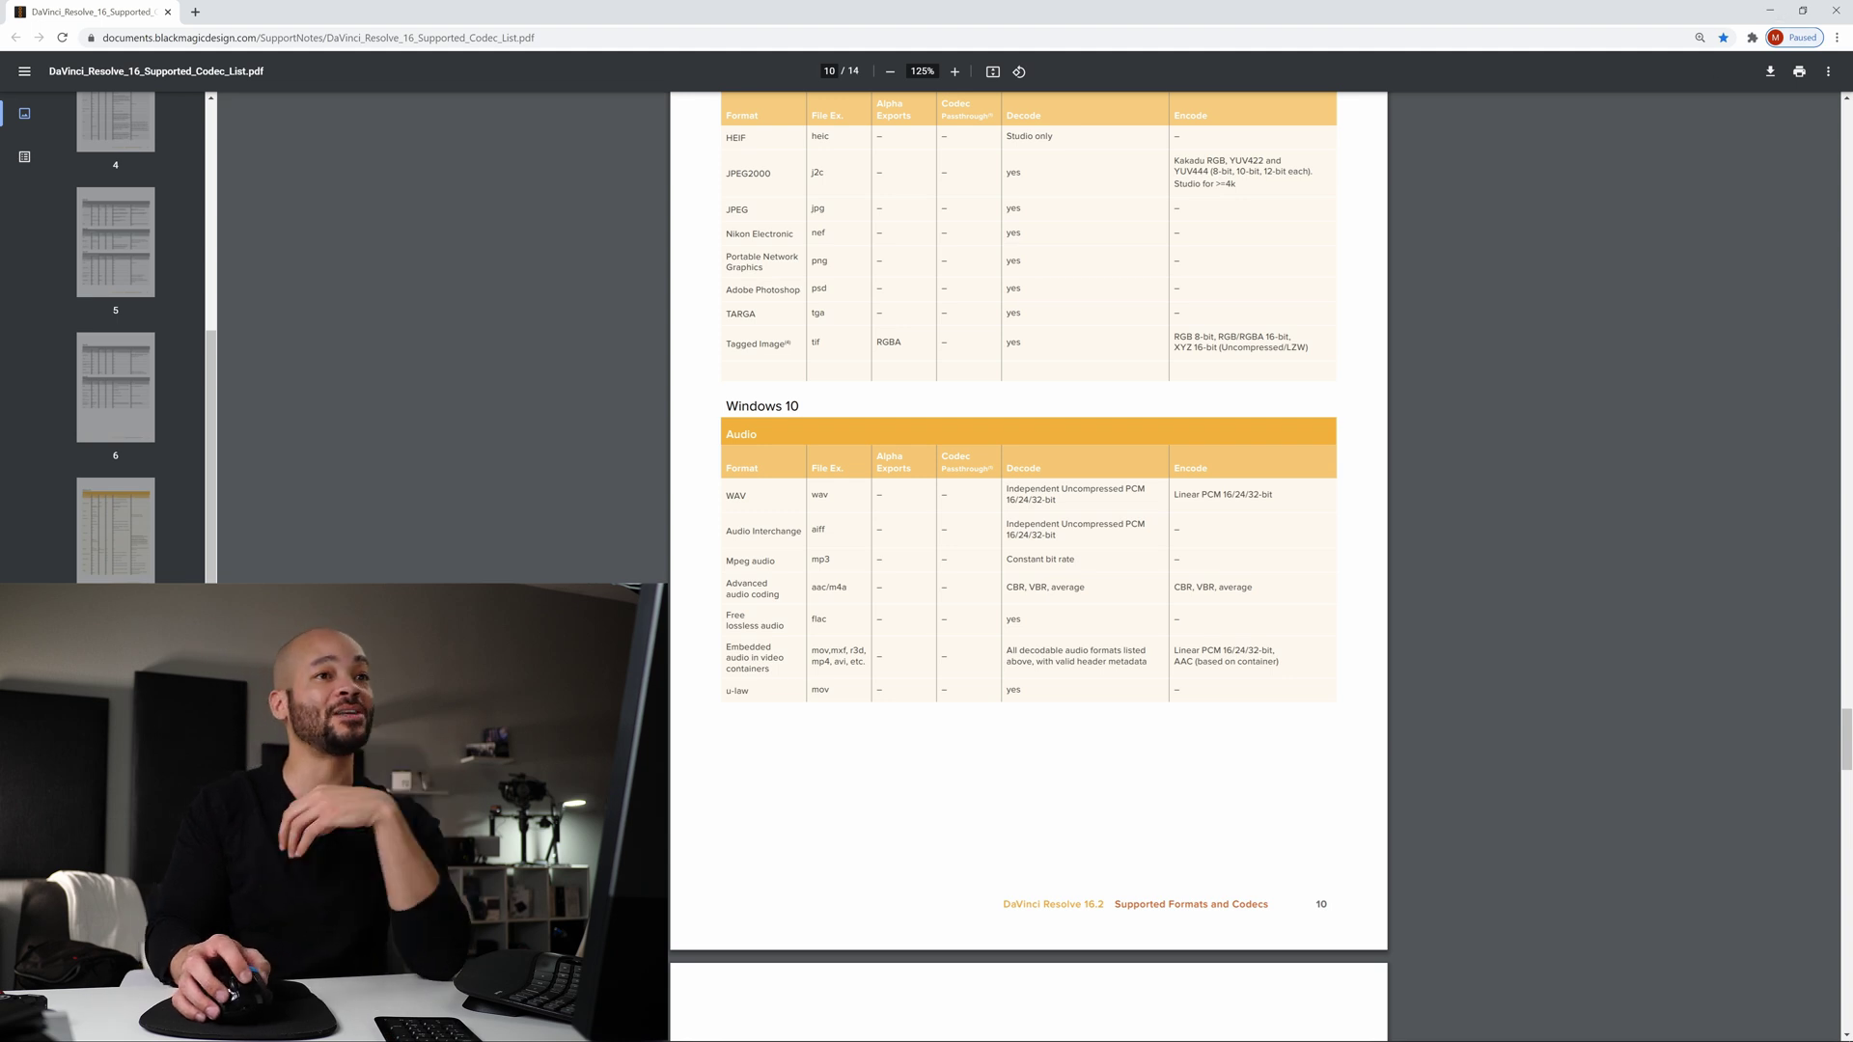
{"action": "key", "text": "alt+Tab"}
{"action": "key", "text": "alt+Tab"}
{"action": "key", "text": "alt+Tab"}
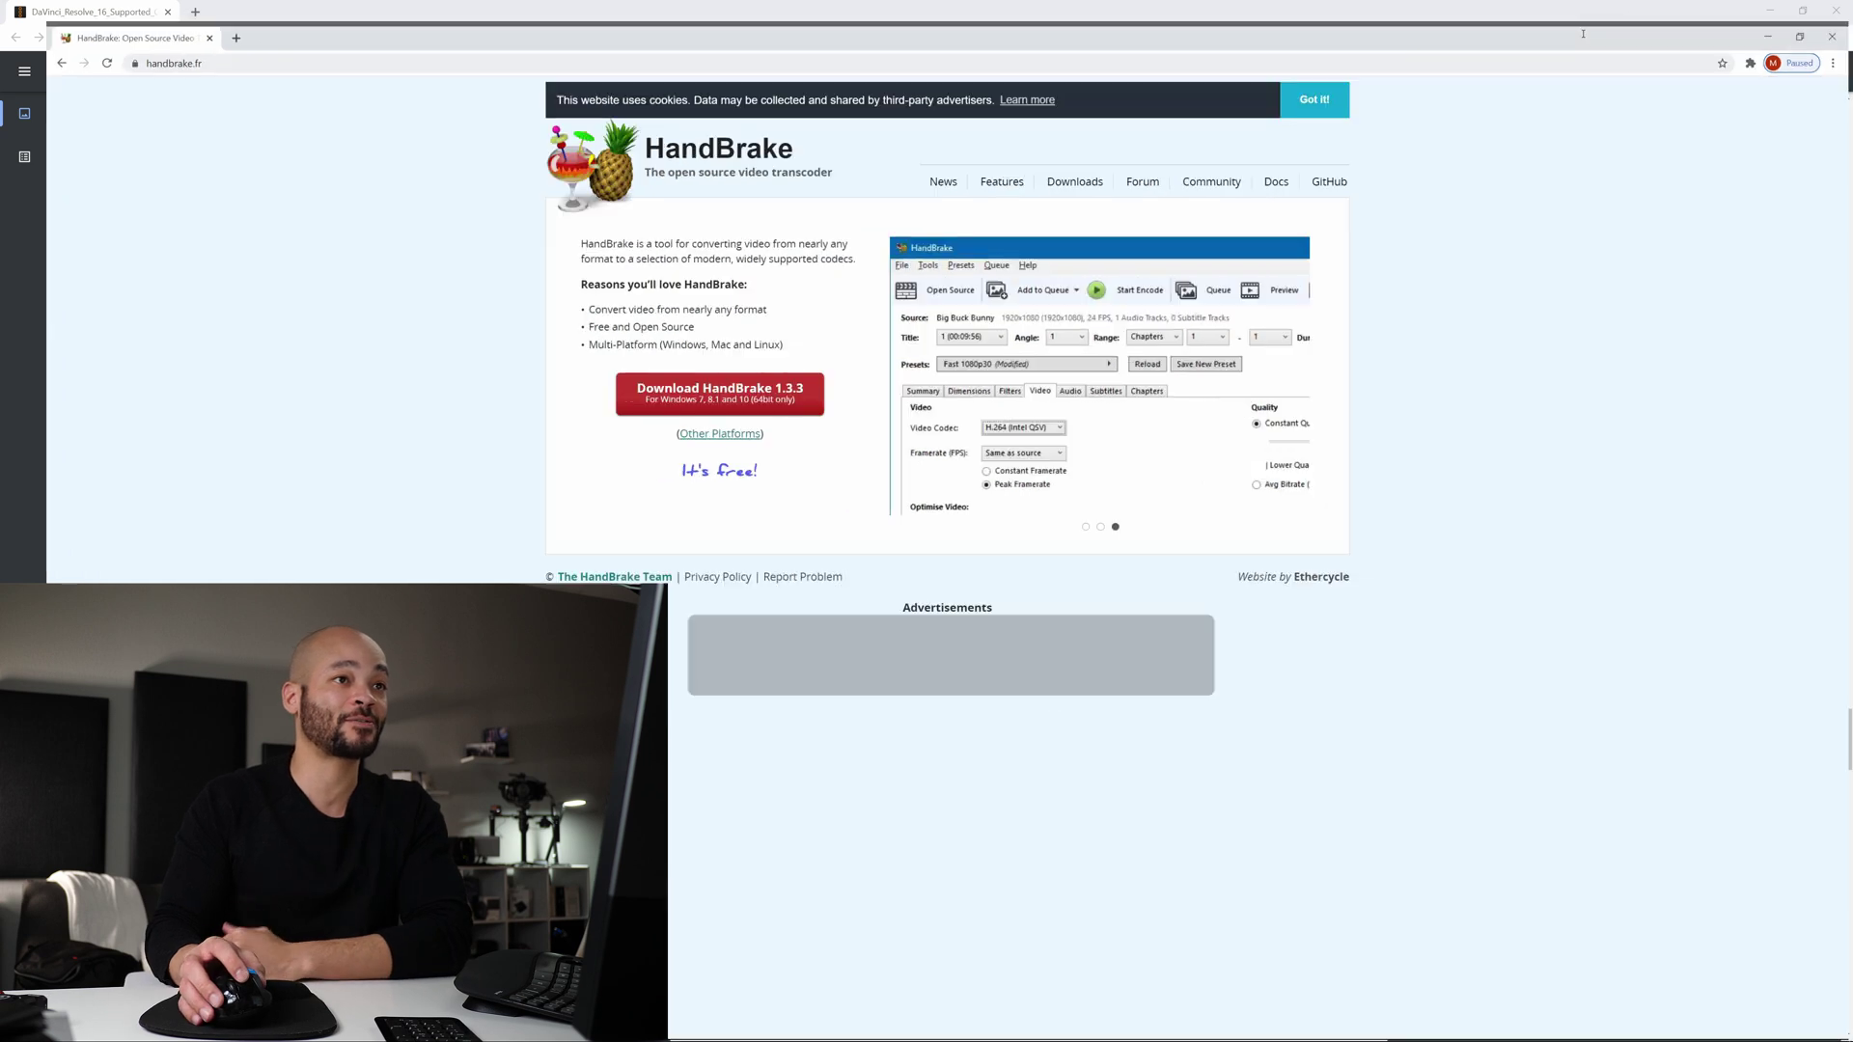
Maximize the HandBrake 1.3.3 download page, then minimize it to bring back the codec list PDF.
{"action": "double_click", "coordinate": [1583, 34]}
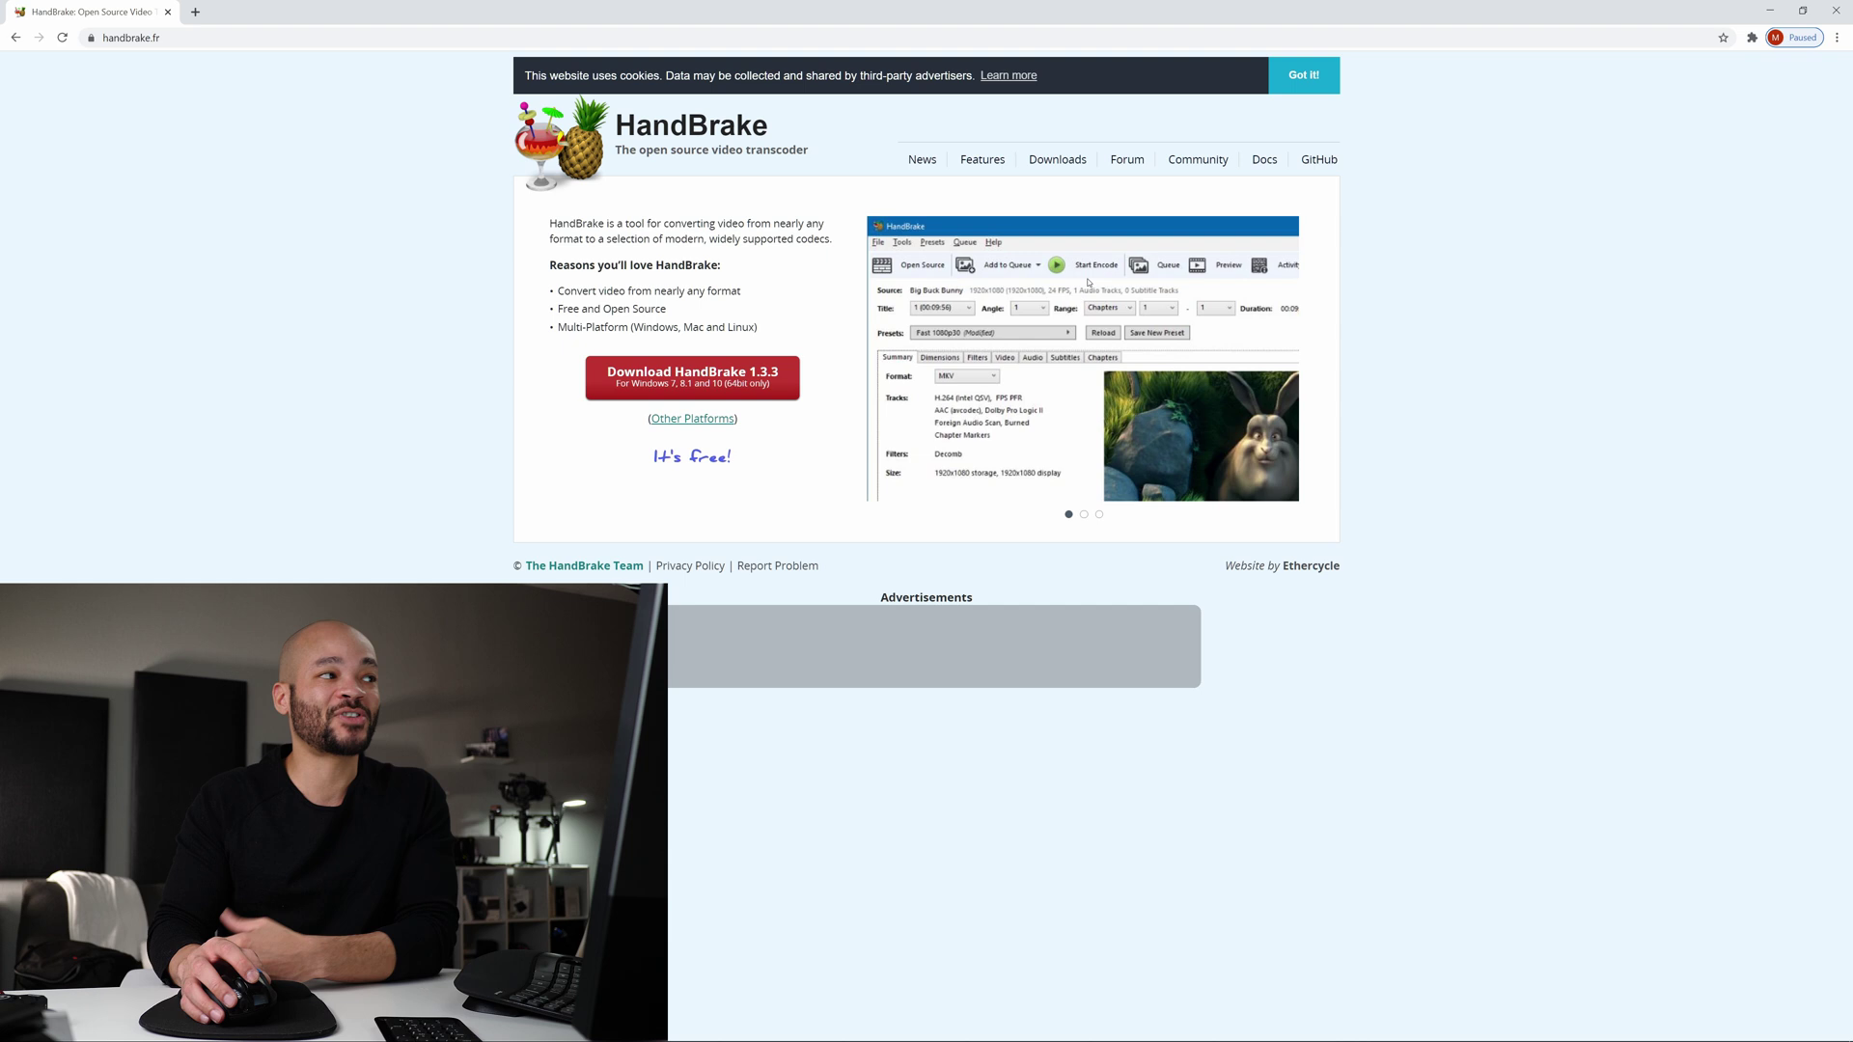
{"action": "left_click", "coordinate": [1768, 11]}
{"action": "key", "text": "super"}
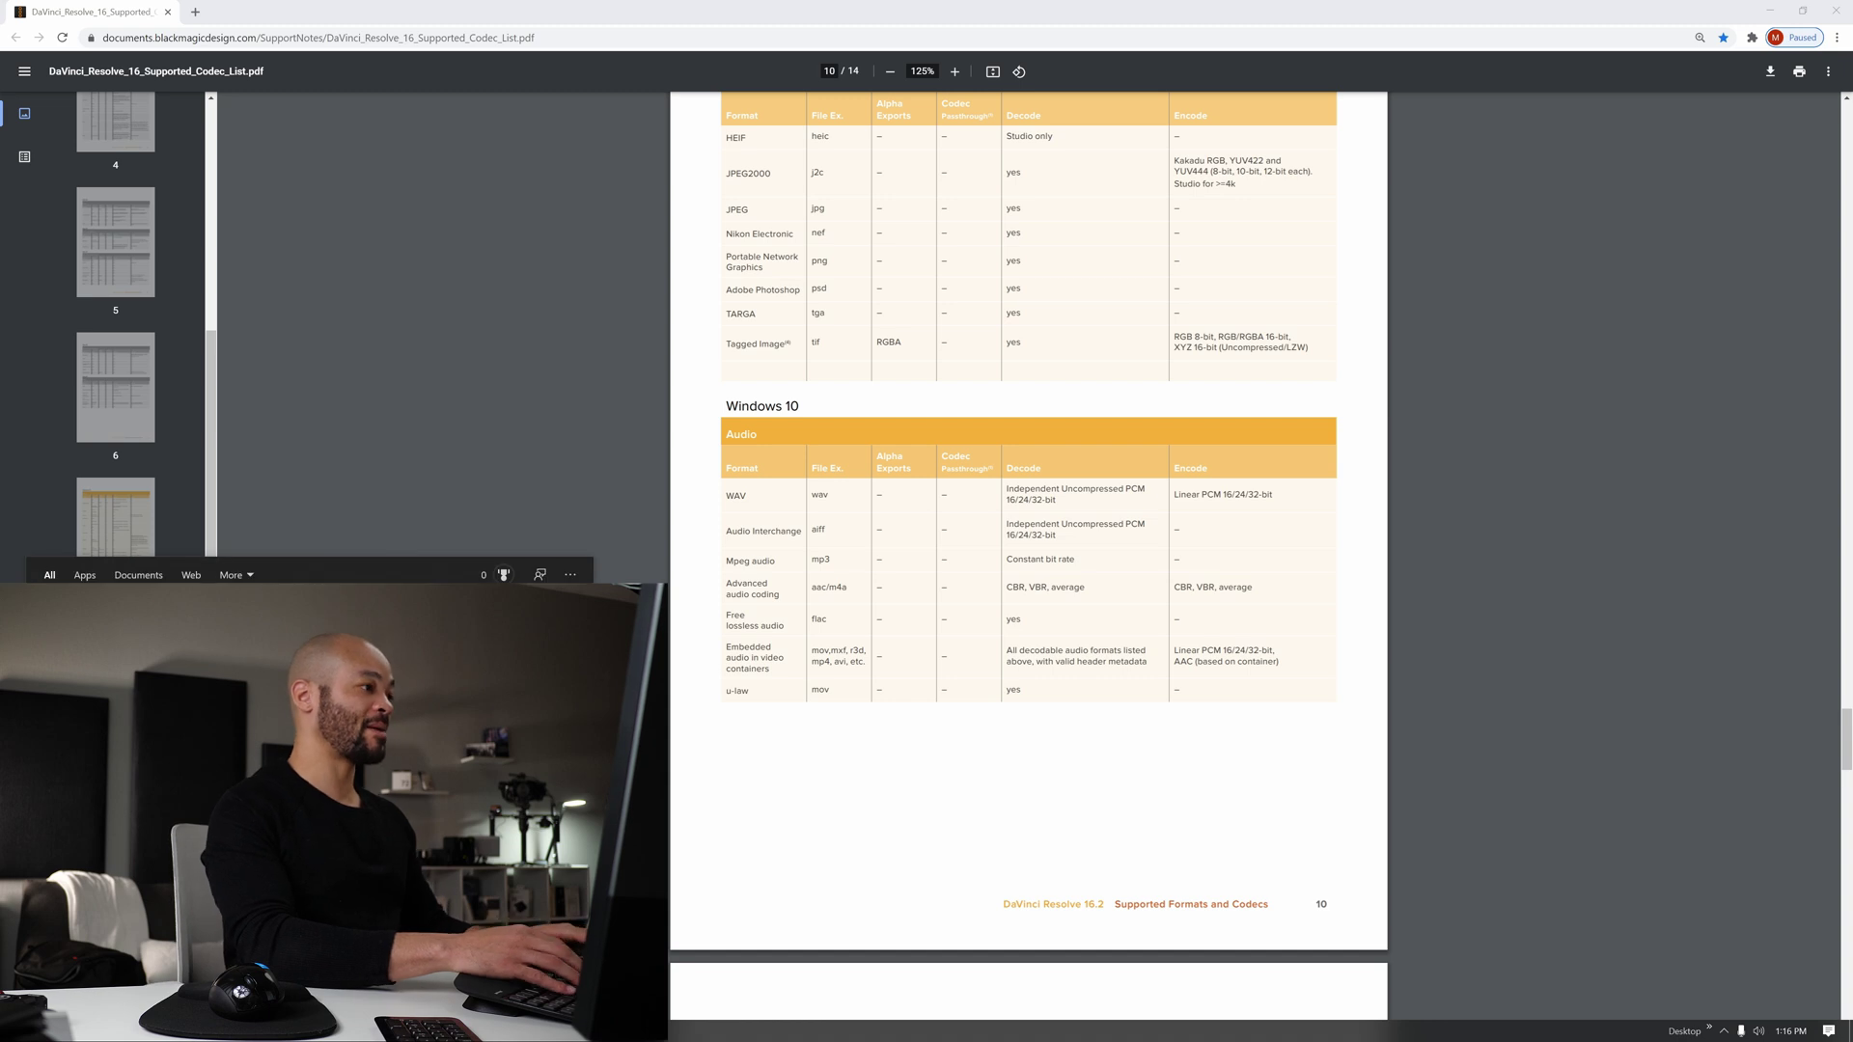
Launch HandBrake and open the Freedom To Explore video from the Desktop as its source.
{"action": "key", "text": "Escape"}
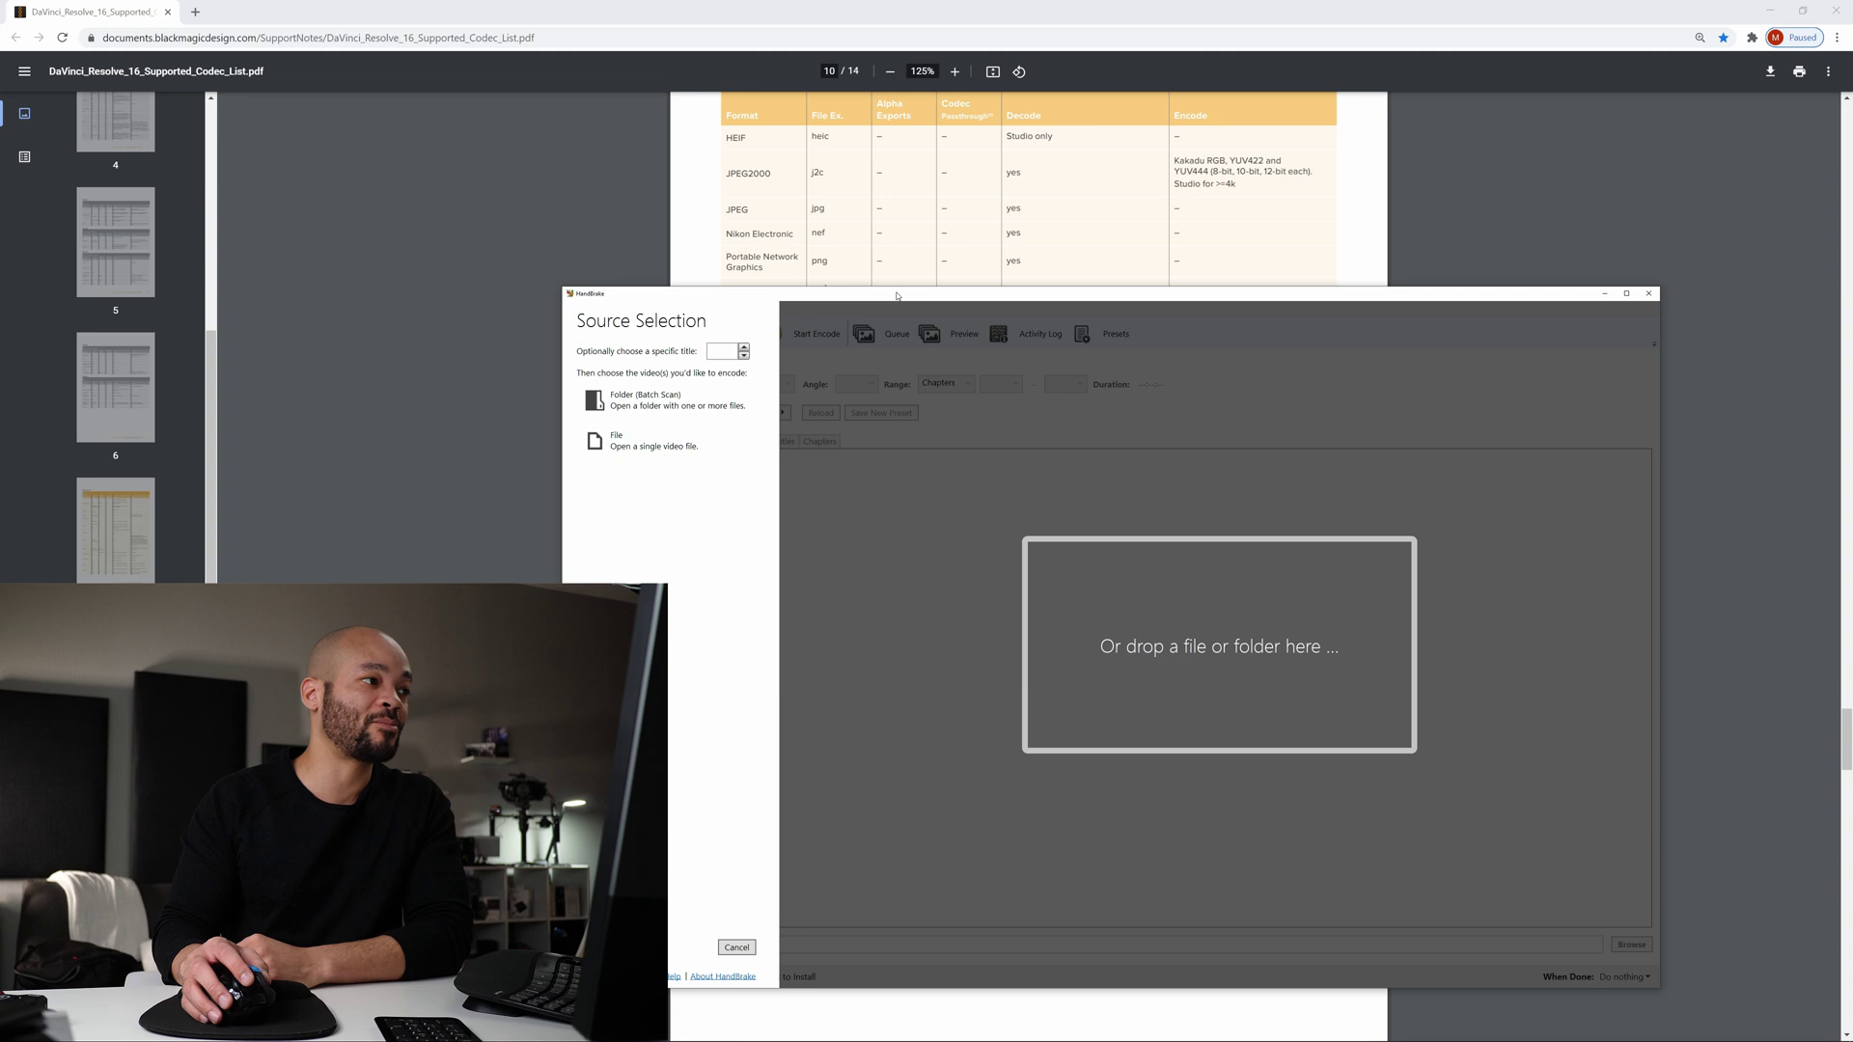
{"action": "left_click_drag", "start_coordinate": [900, 295], "coordinate": [760, 207]}
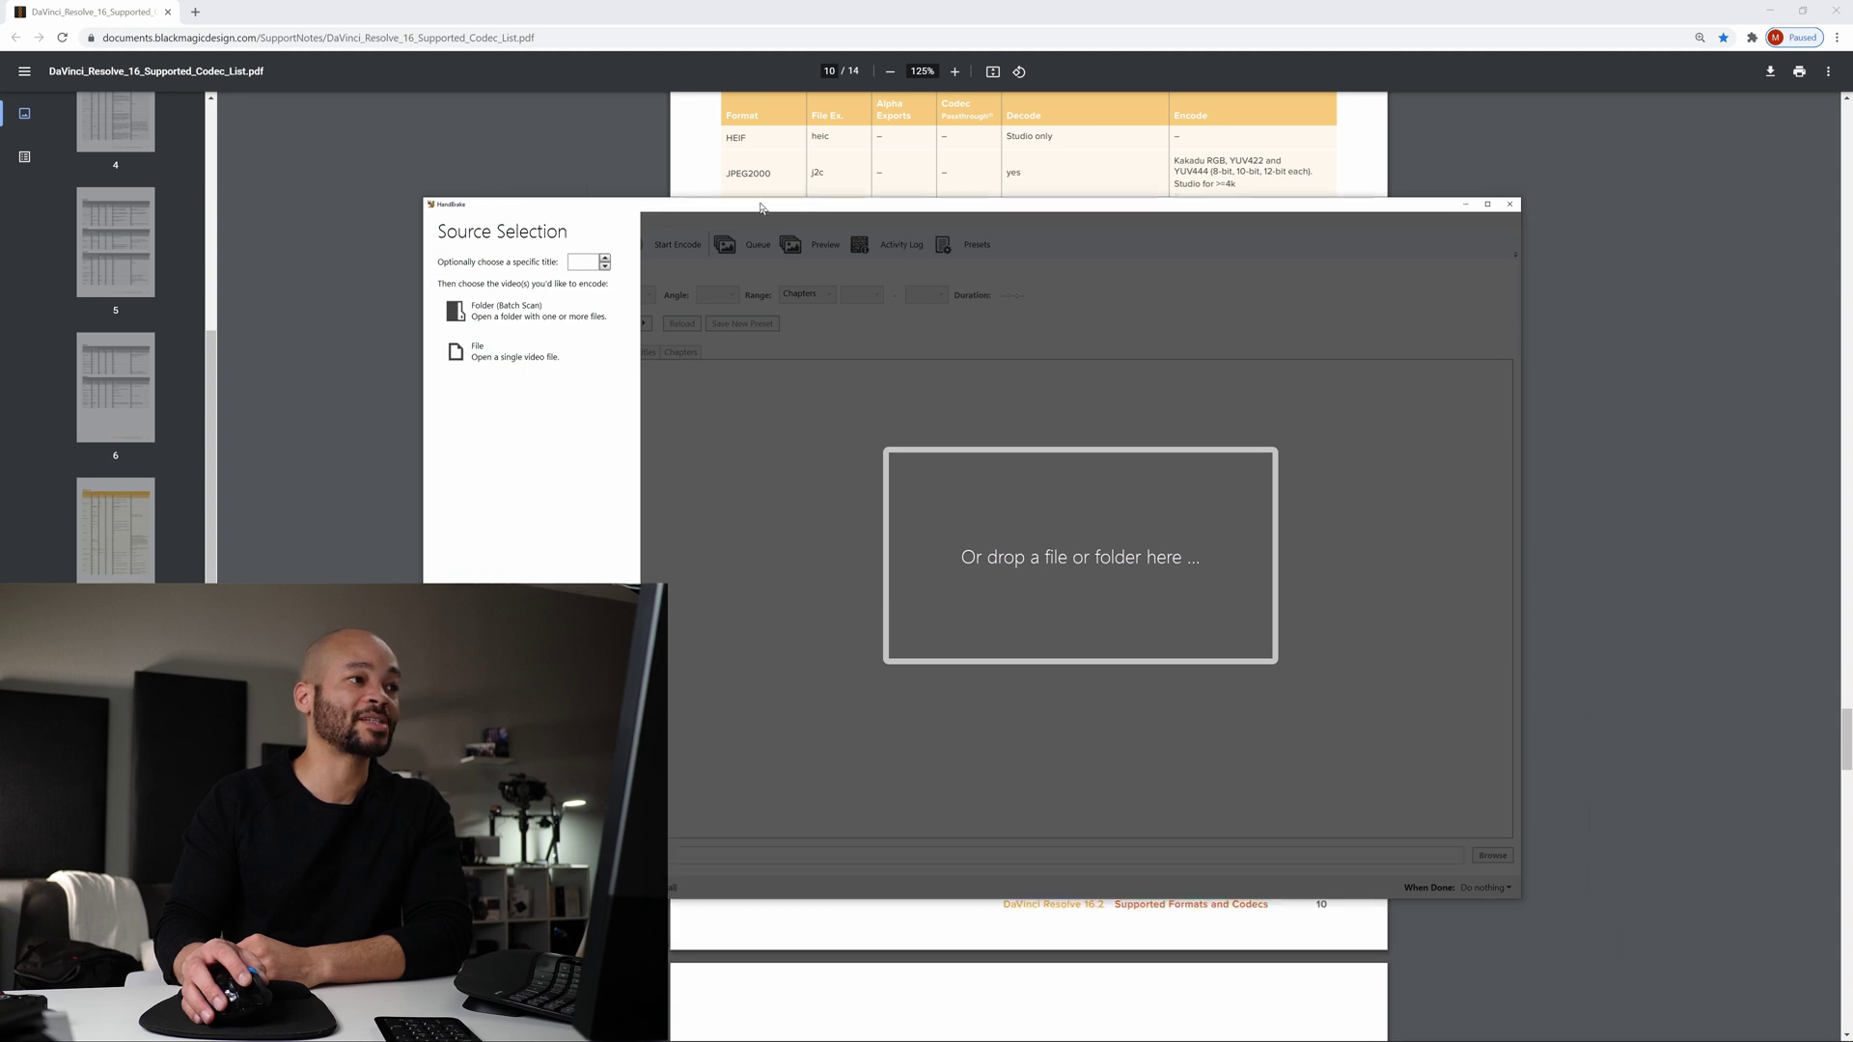
{"action": "left_click", "coordinate": [512, 357]}
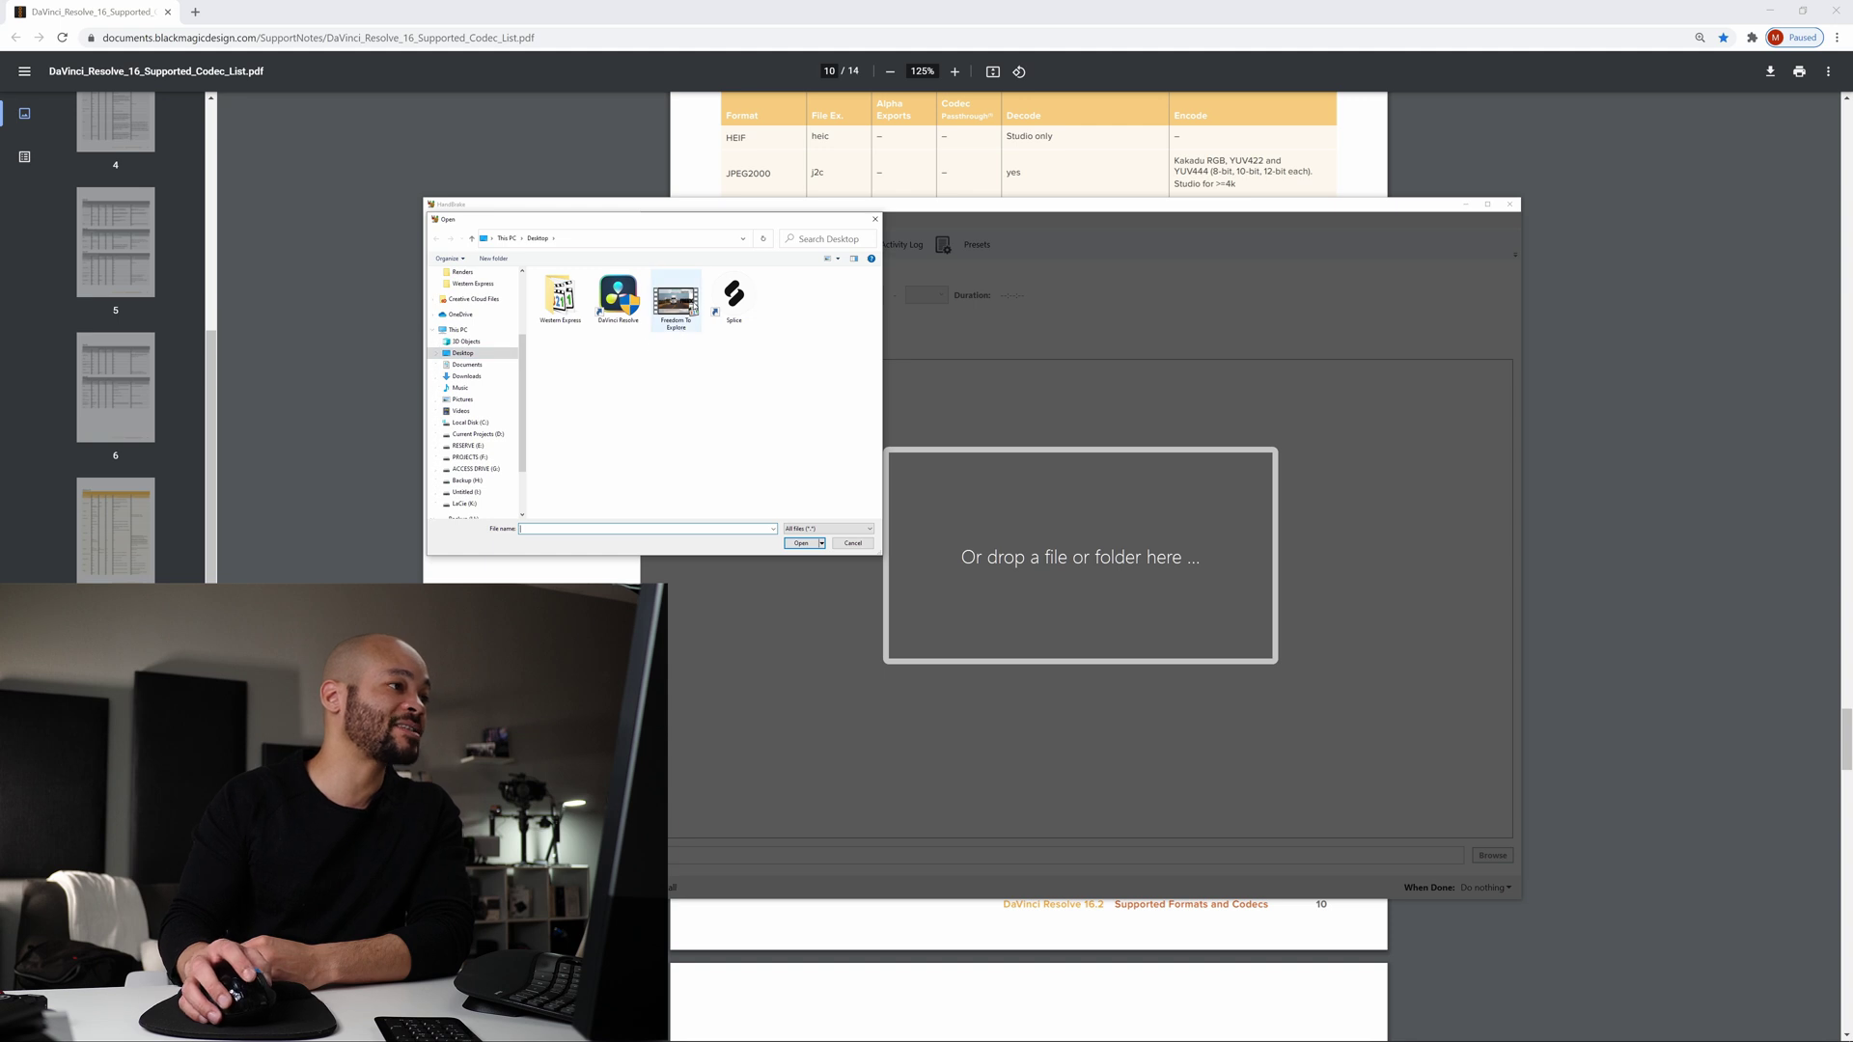
{"action": "left_click", "coordinate": [699, 328]}
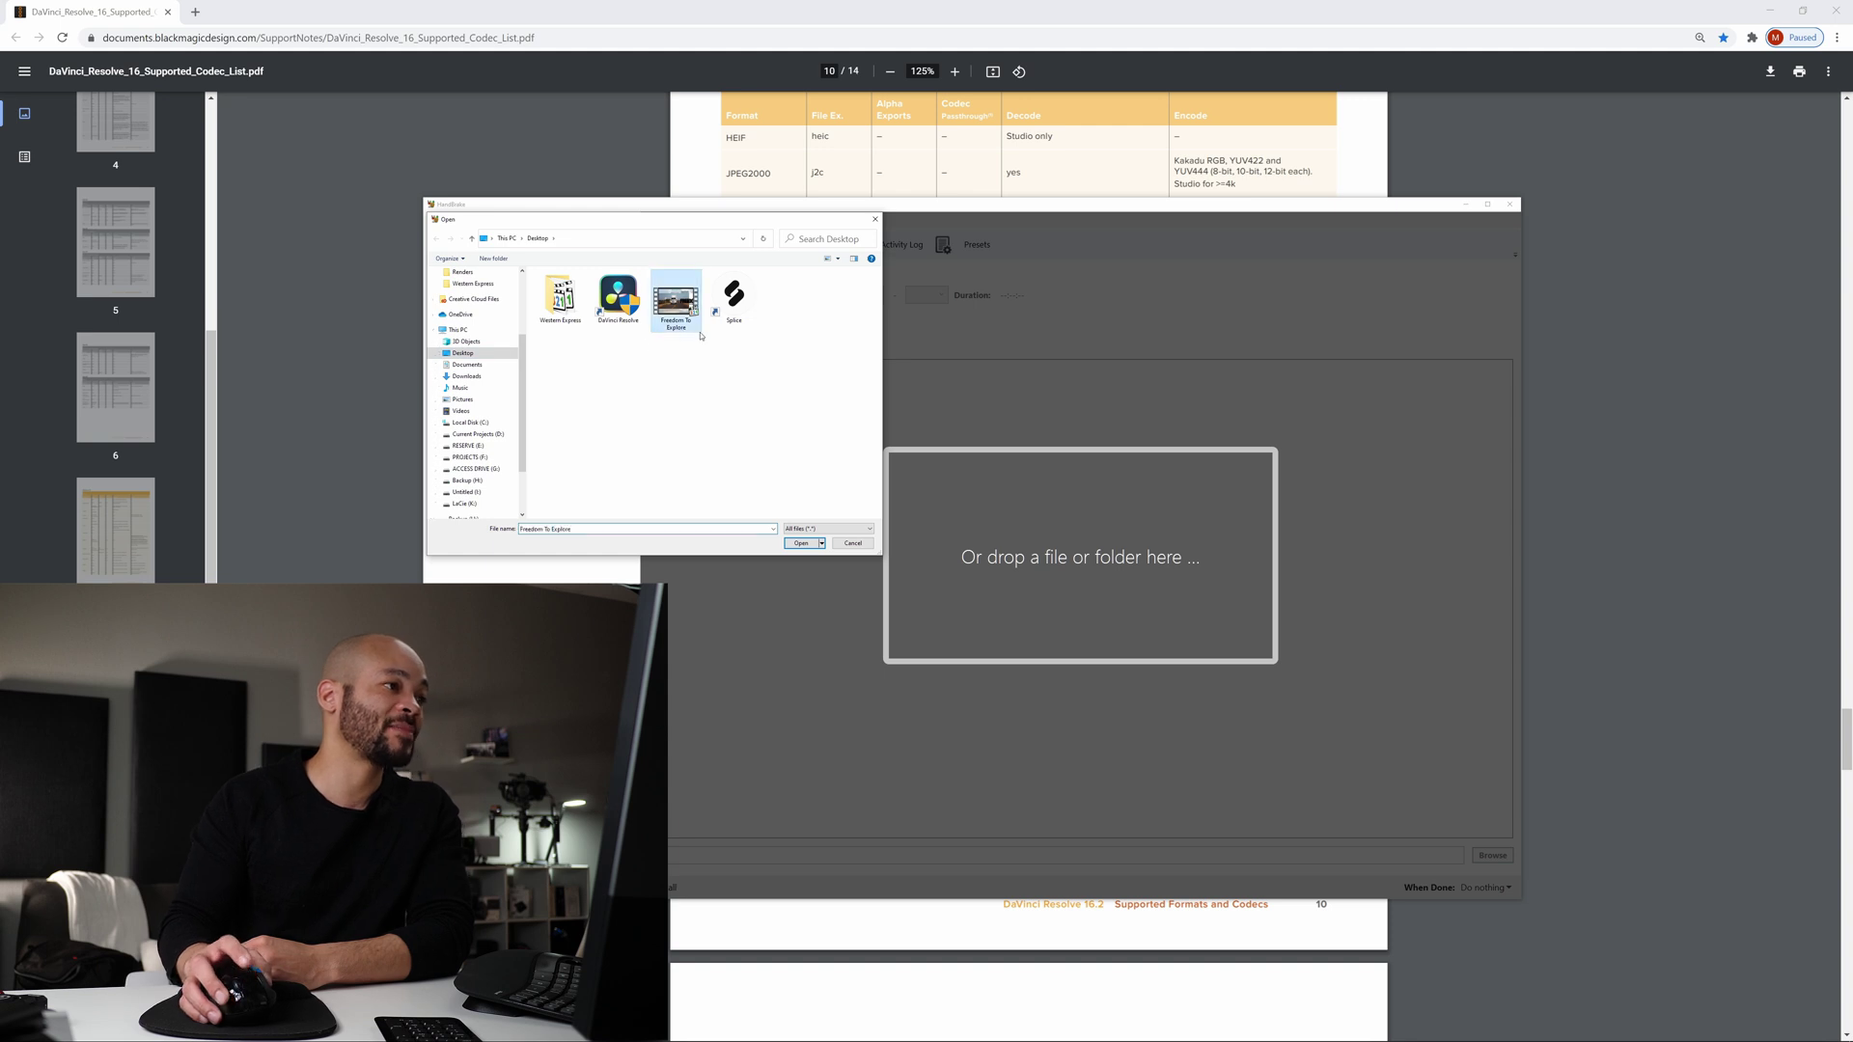
{"action": "left_click", "coordinate": [800, 544]}
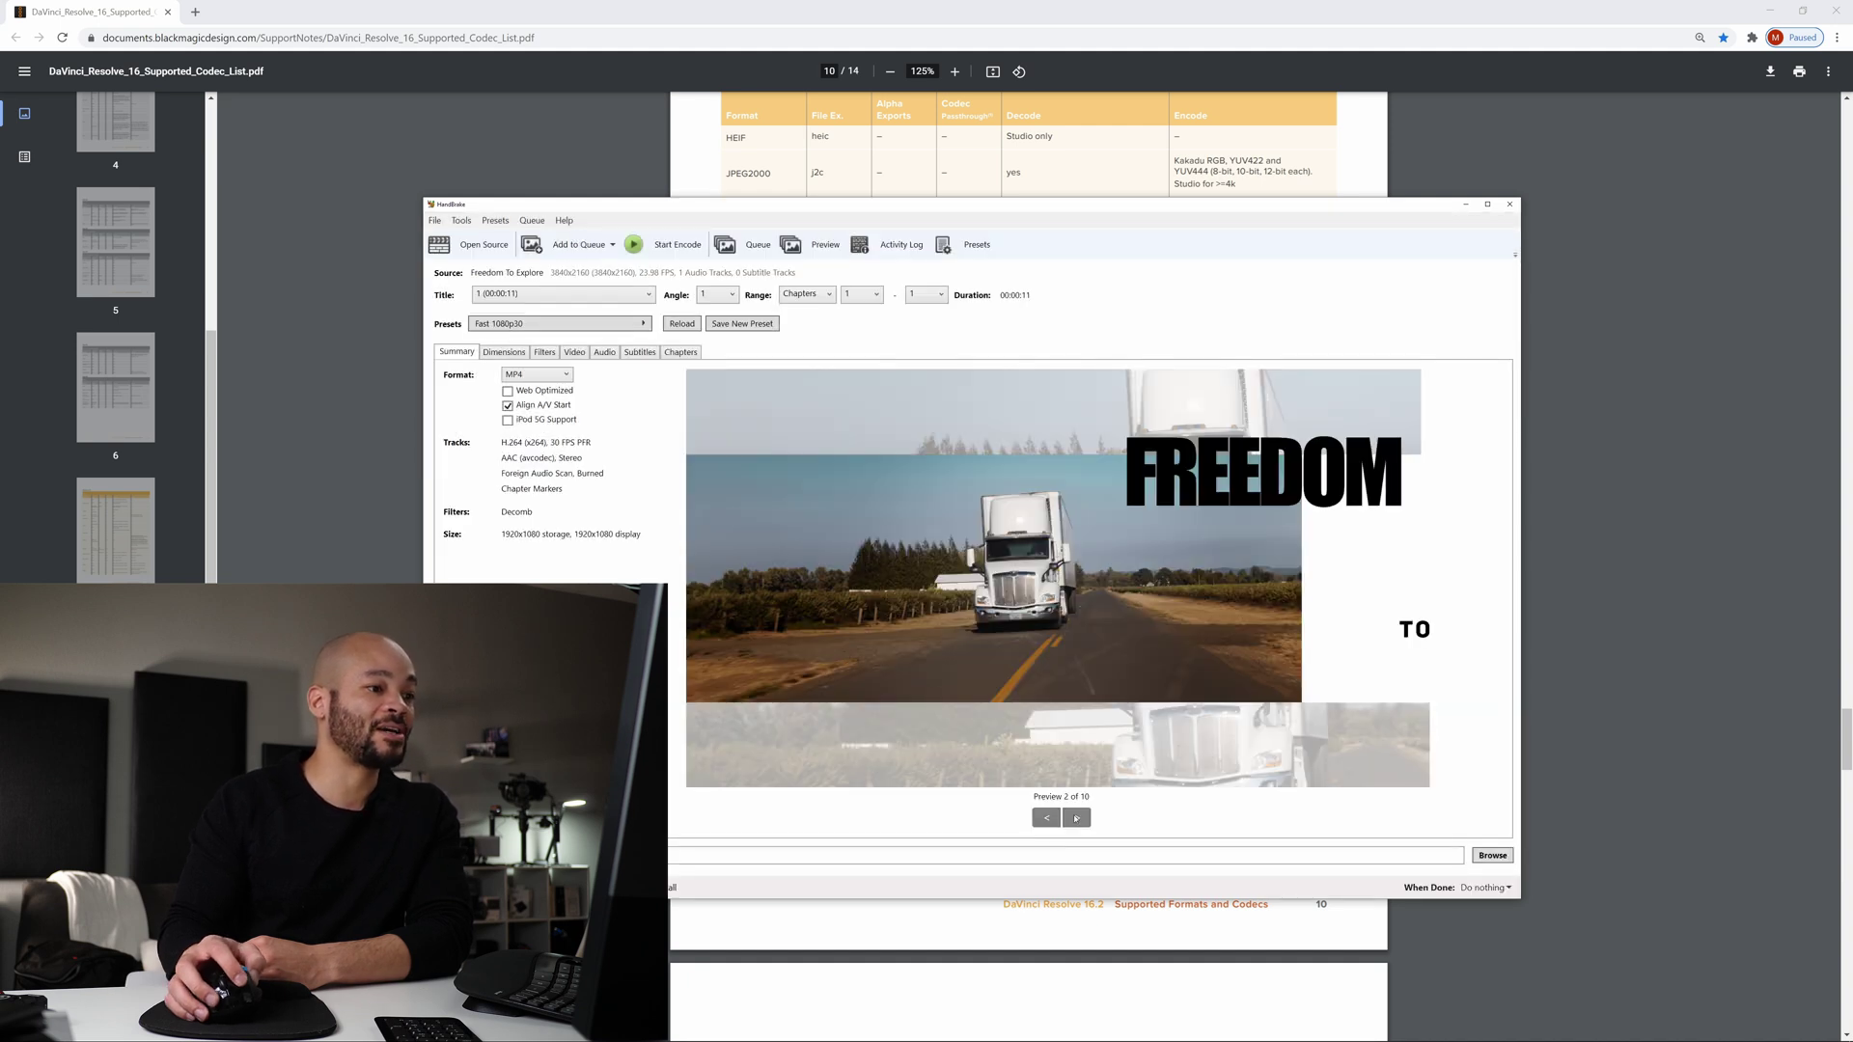
Step back and forth through the clip's preview frames, ending on the truck ad frame.
{"action": "left_click", "coordinate": [1076, 819]}
{"action": "left_click", "coordinate": [1076, 819]}
{"action": "left_click", "coordinate": [1076, 818]}
{"action": "left_click", "coordinate": [1076, 819]}
{"action": "left_click", "coordinate": [1076, 819]}
{"action": "left_click", "coordinate": [1076, 818]}
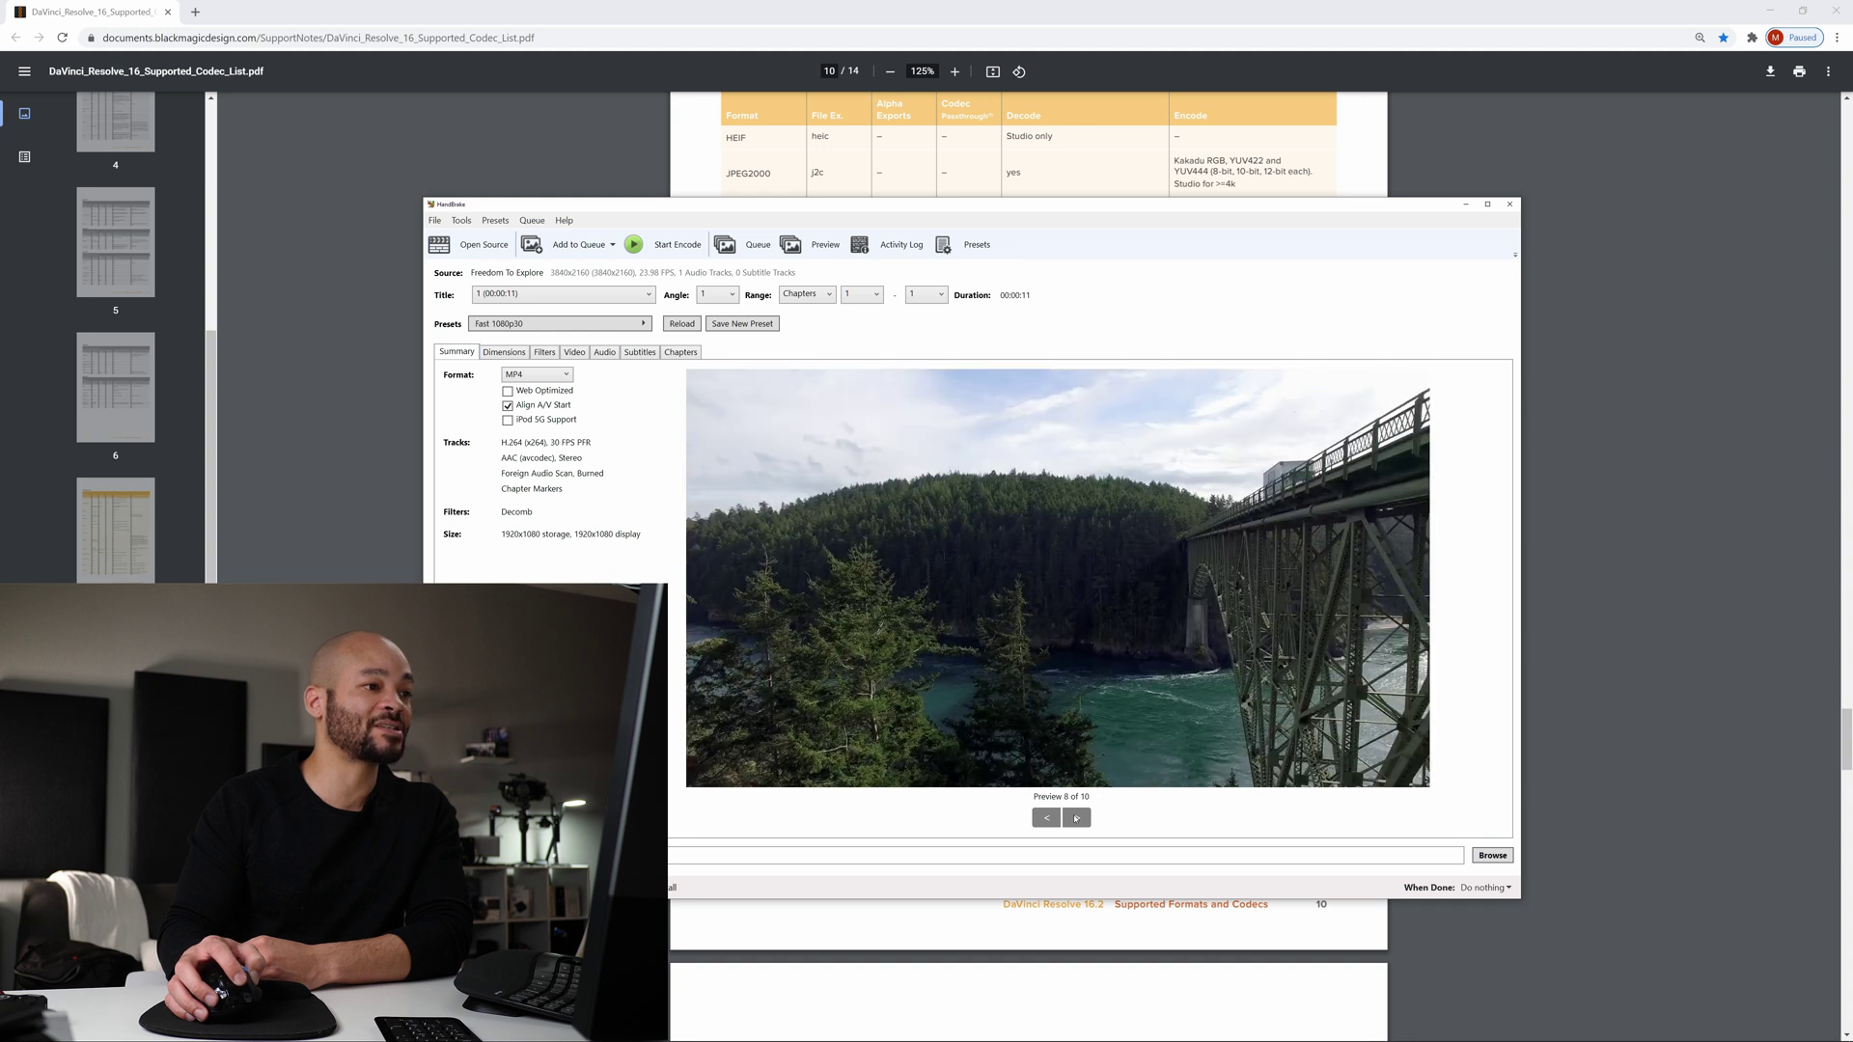
{"action": "left_click", "coordinate": [1076, 818]}
{"action": "left_click", "coordinate": [1045, 818]}
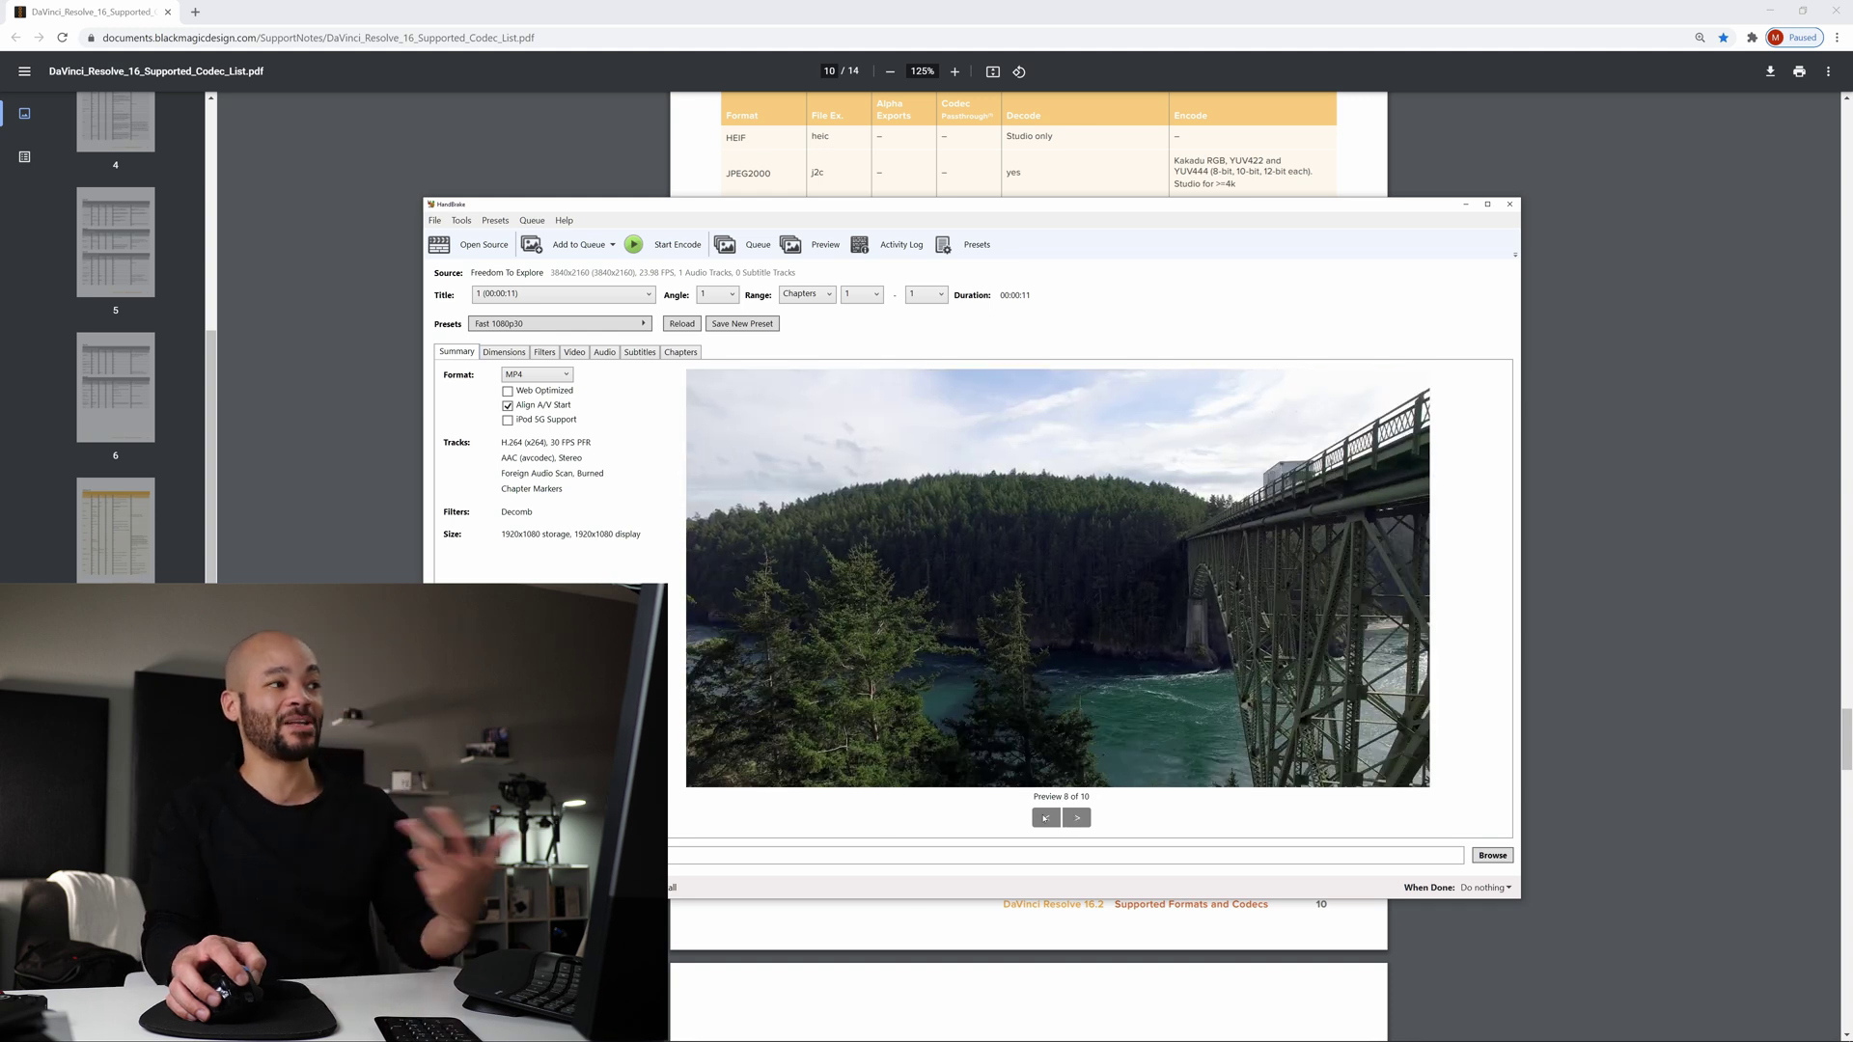
{"action": "left_click", "coordinate": [1045, 818]}
{"action": "left_click", "coordinate": [1045, 818]}
{"action": "left_click", "coordinate": [1045, 818]}
{"action": "left_click", "coordinate": [1045, 818]}
{"action": "left_click", "coordinate": [1045, 818]}
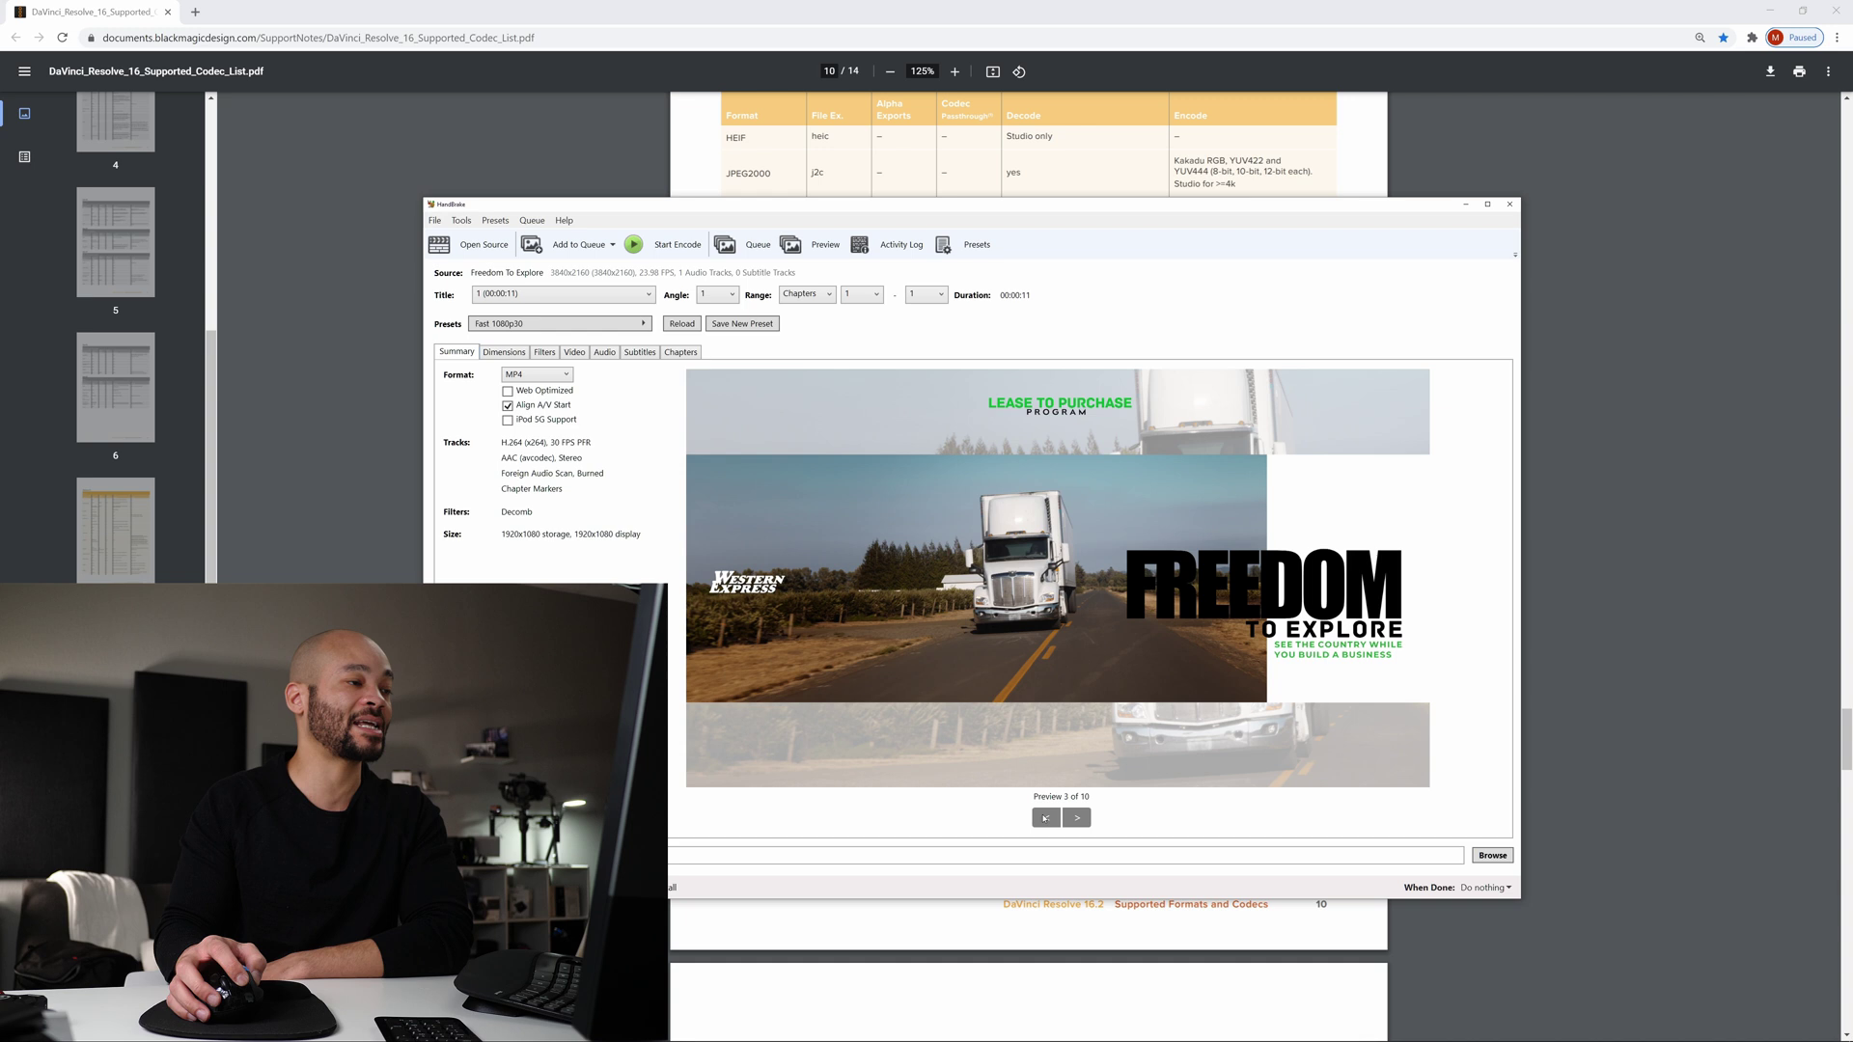
{"action": "left_click", "coordinate": [1045, 818]}
{"action": "left_click", "coordinate": [1076, 818]}
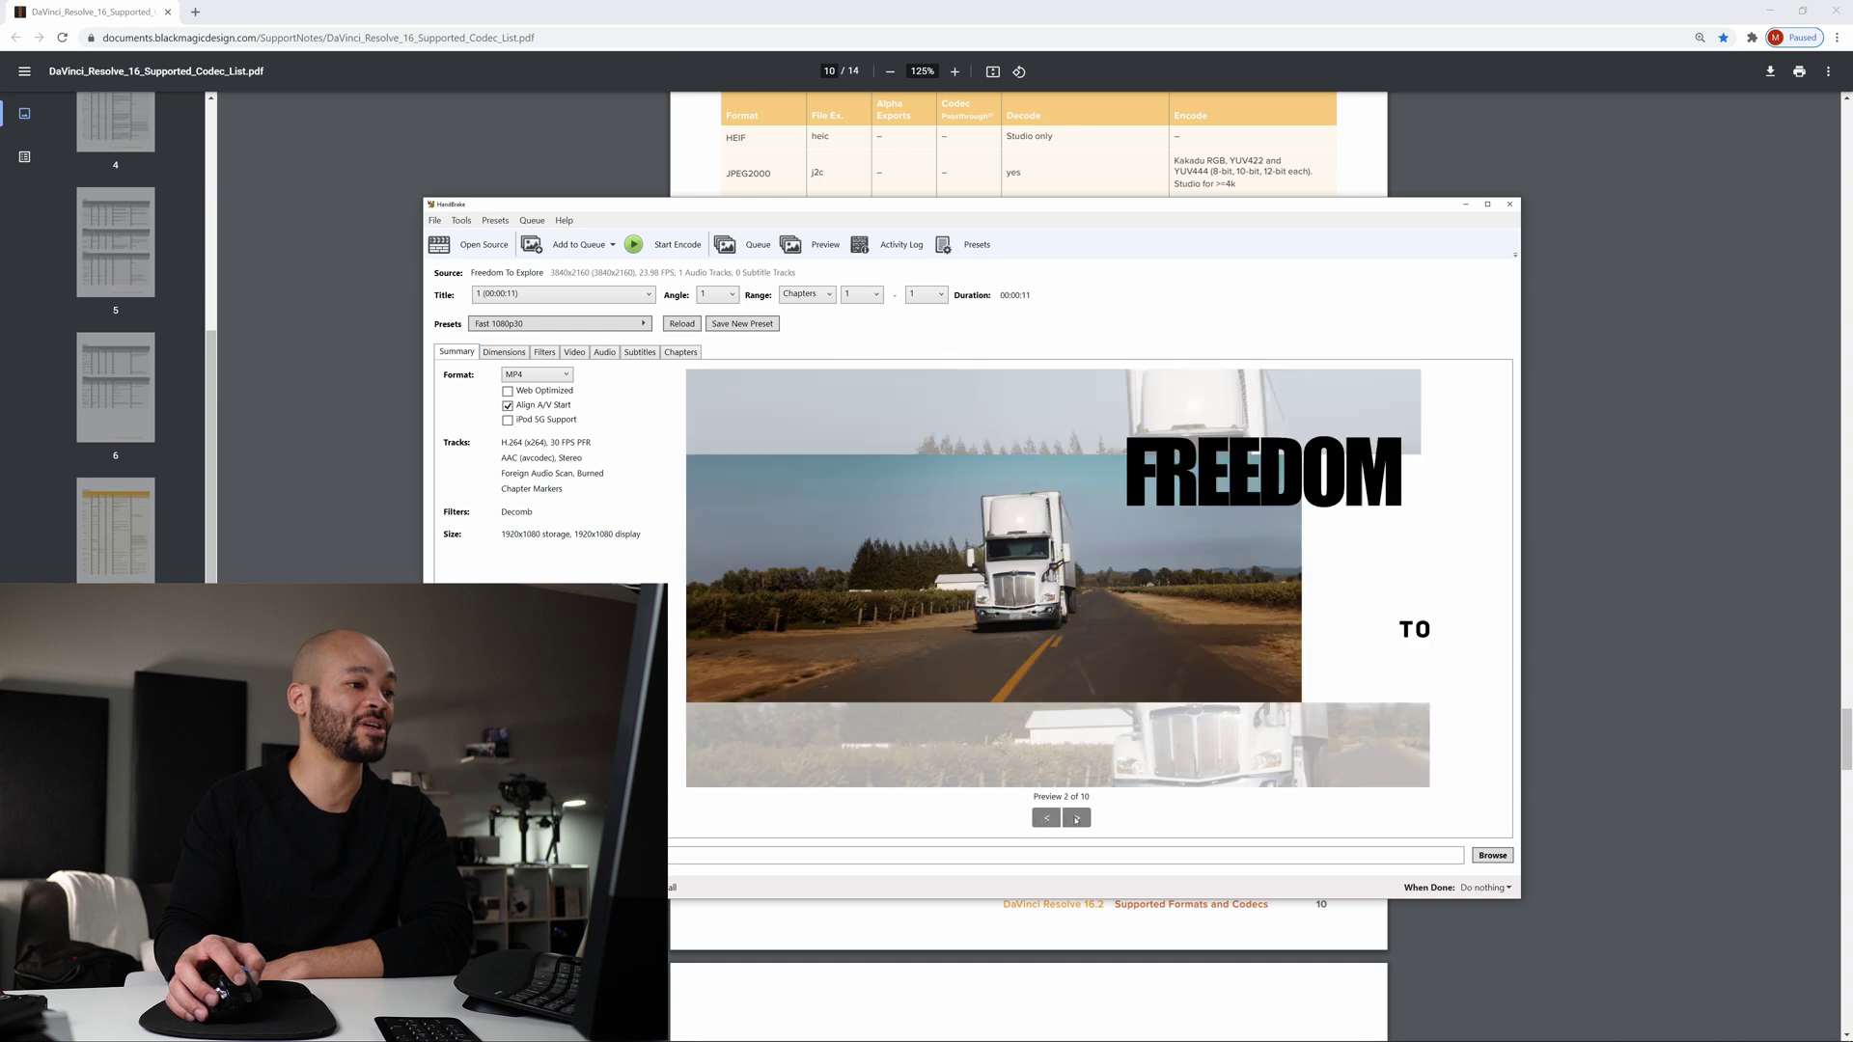
Keep MP4 as the output container and glance at the preset categories without changing them.
{"action": "left_click", "coordinate": [519, 376]}
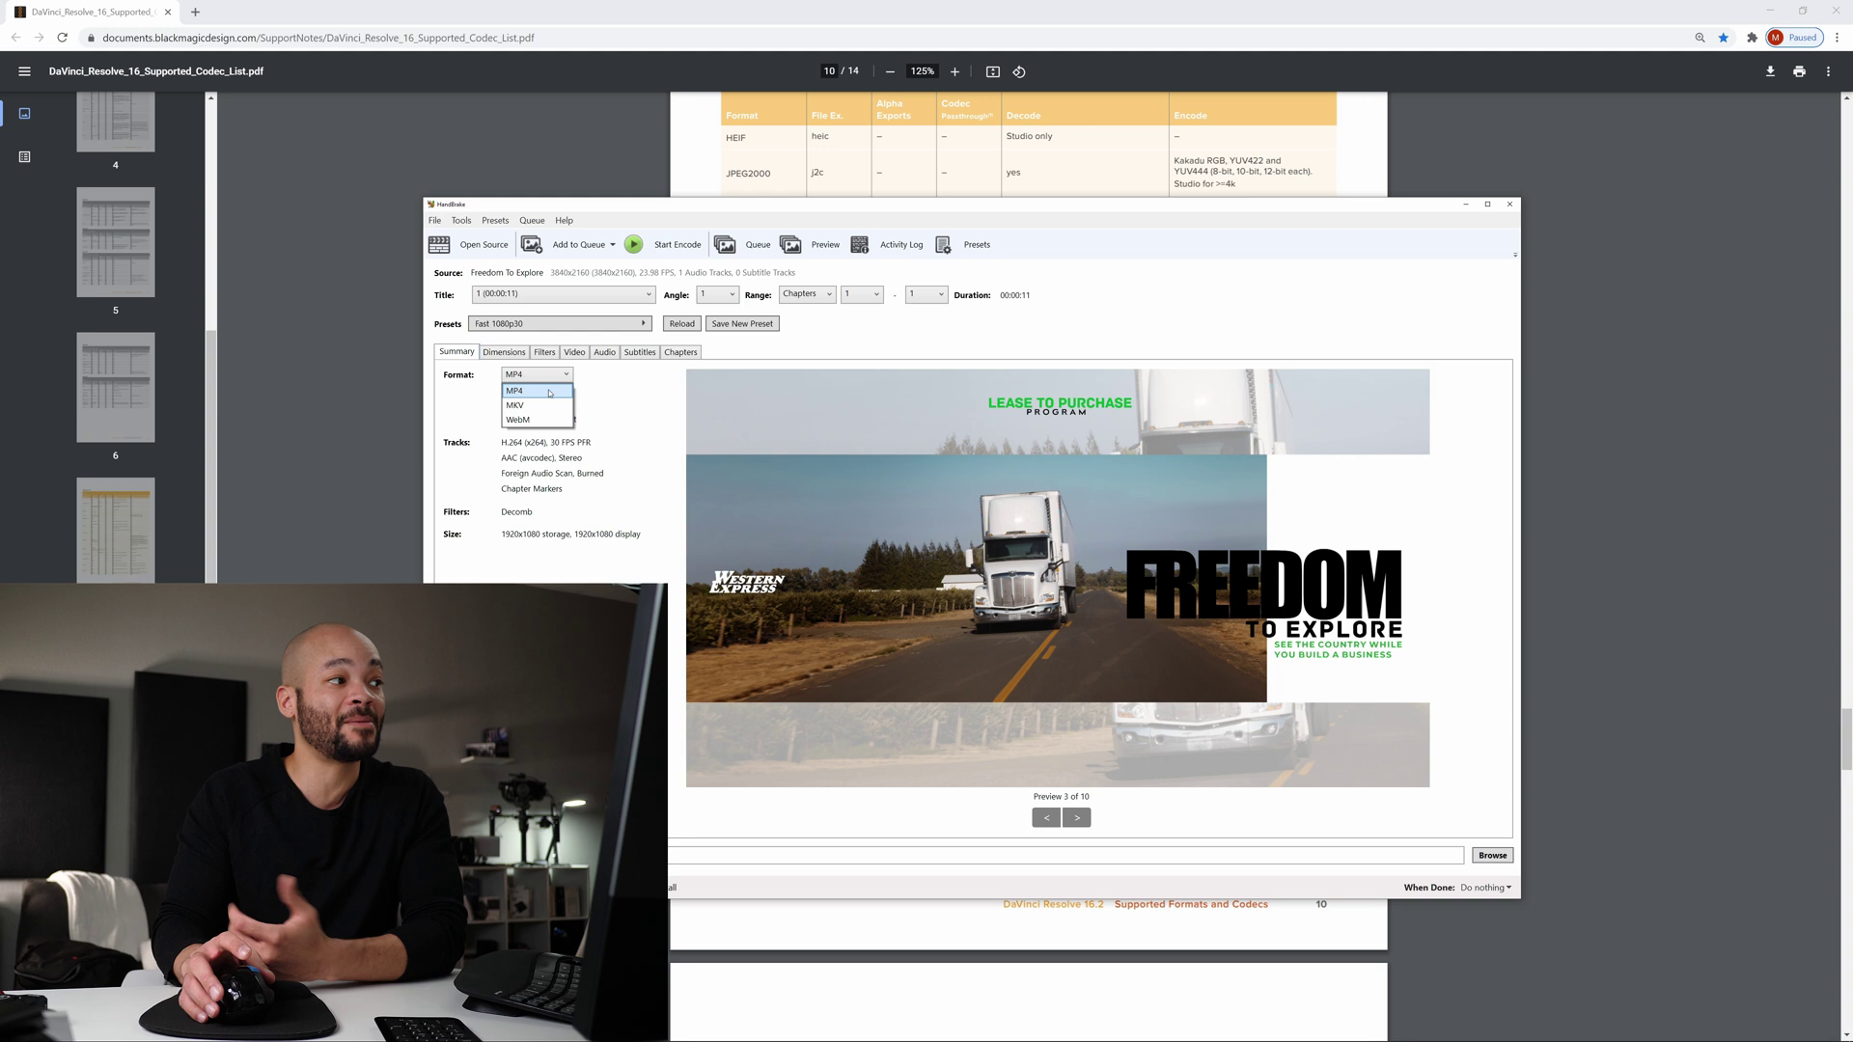
{"action": "left_click", "coordinate": [549, 393]}
{"action": "left_click", "coordinate": [515, 326]}
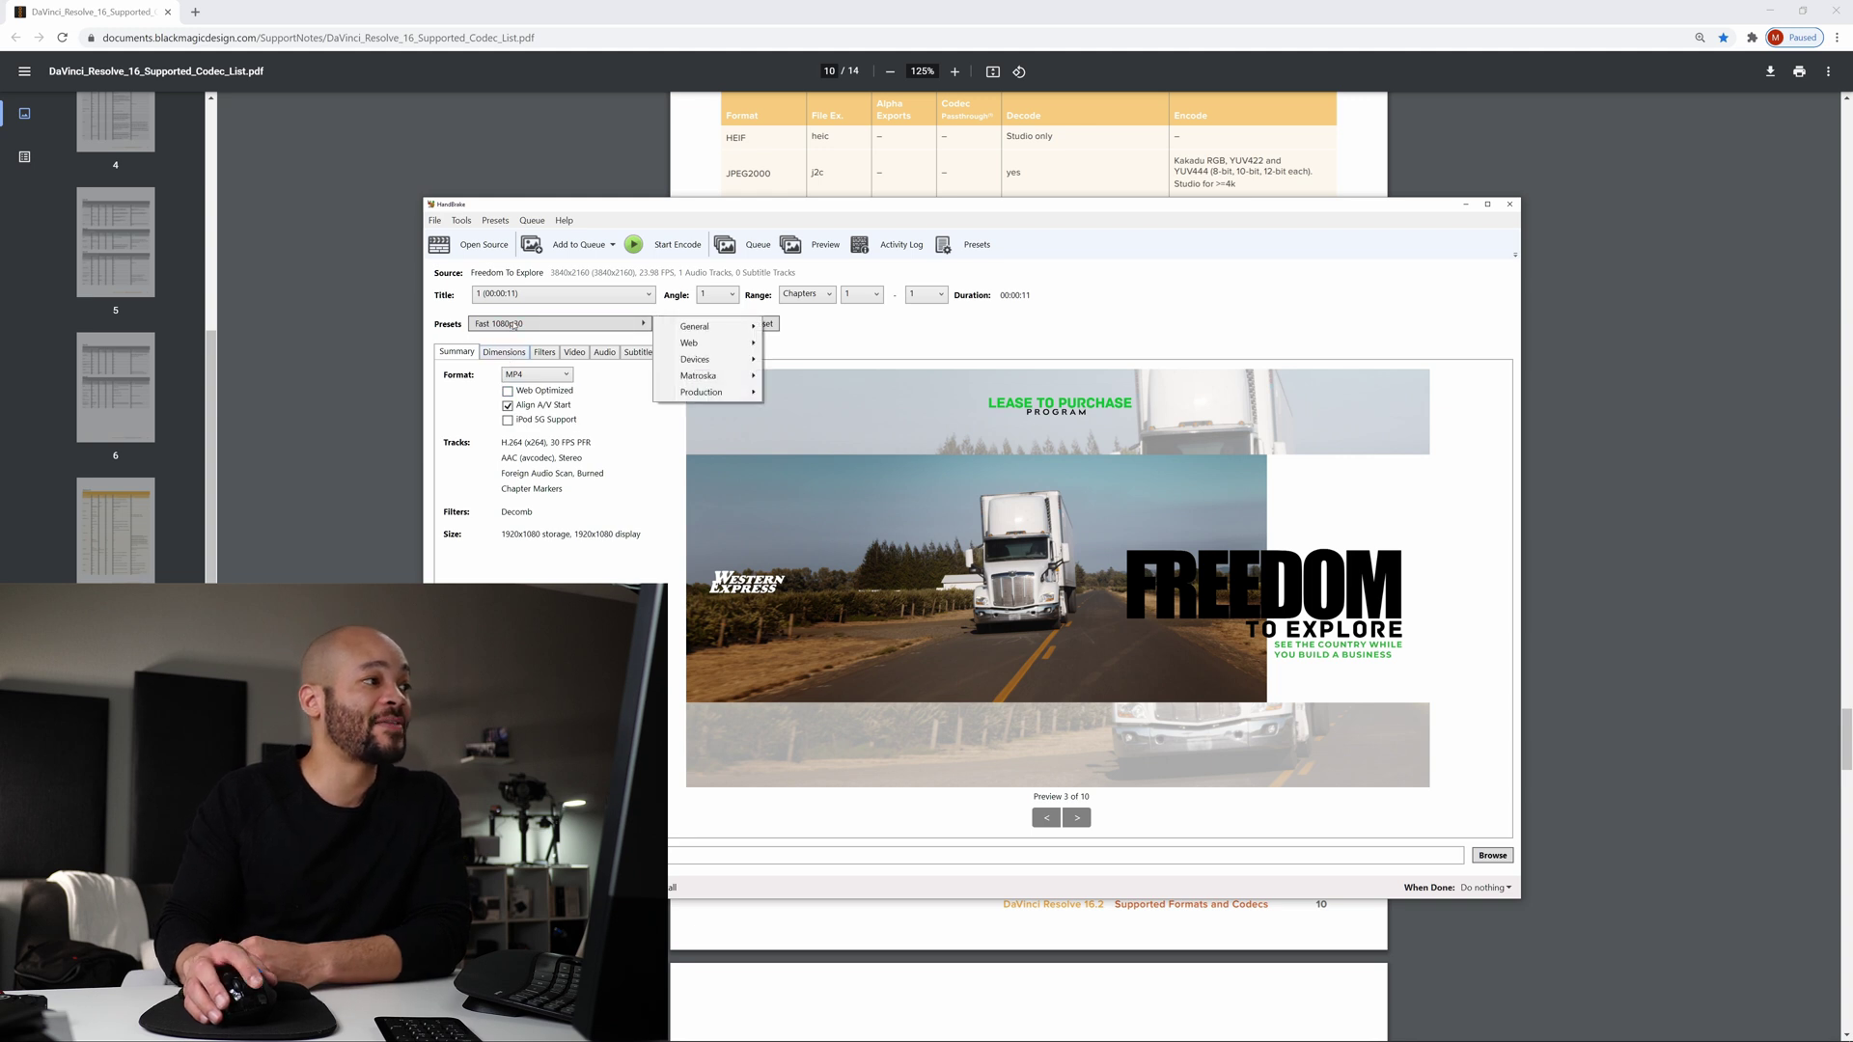
{"action": "left_click", "coordinate": [465, 357]}
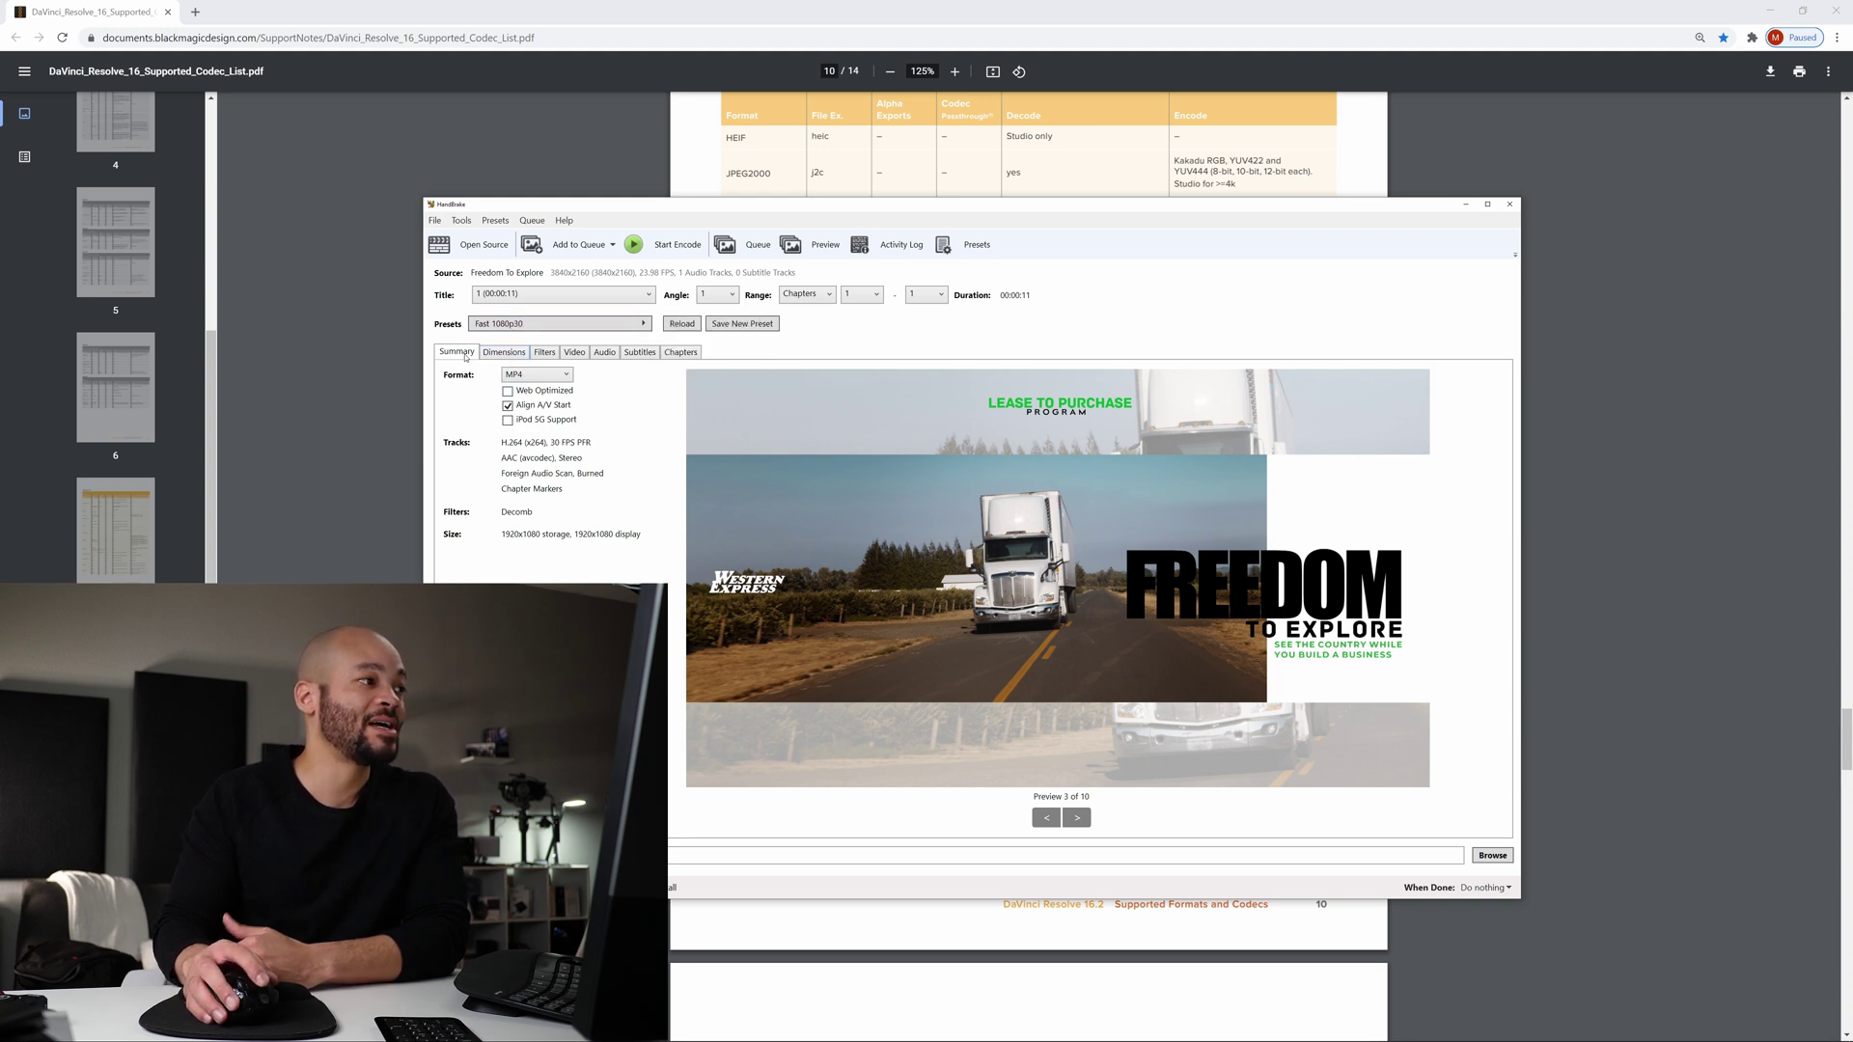
On the Dimensions tab, enter 3840 for output width and 2160 for height.
{"action": "left_click", "coordinate": [521, 353]}
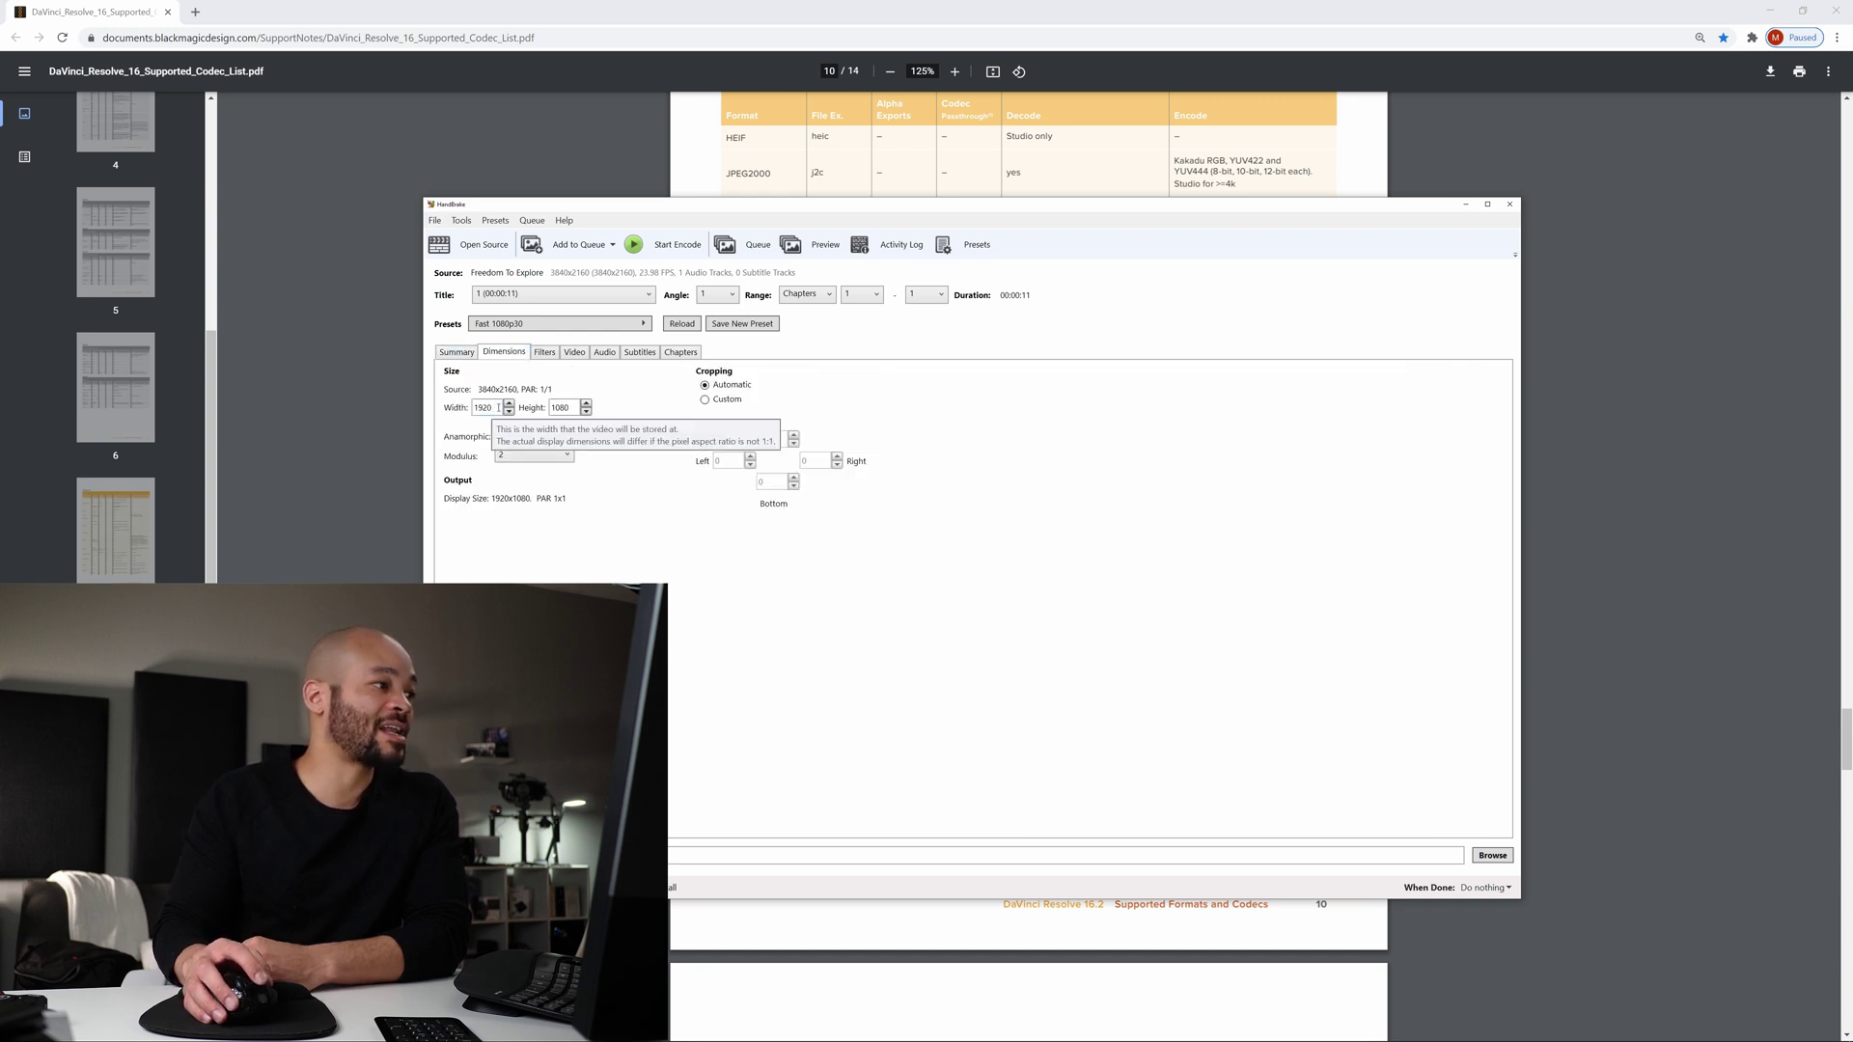
{"action": "double_click", "coordinate": [486, 408]}
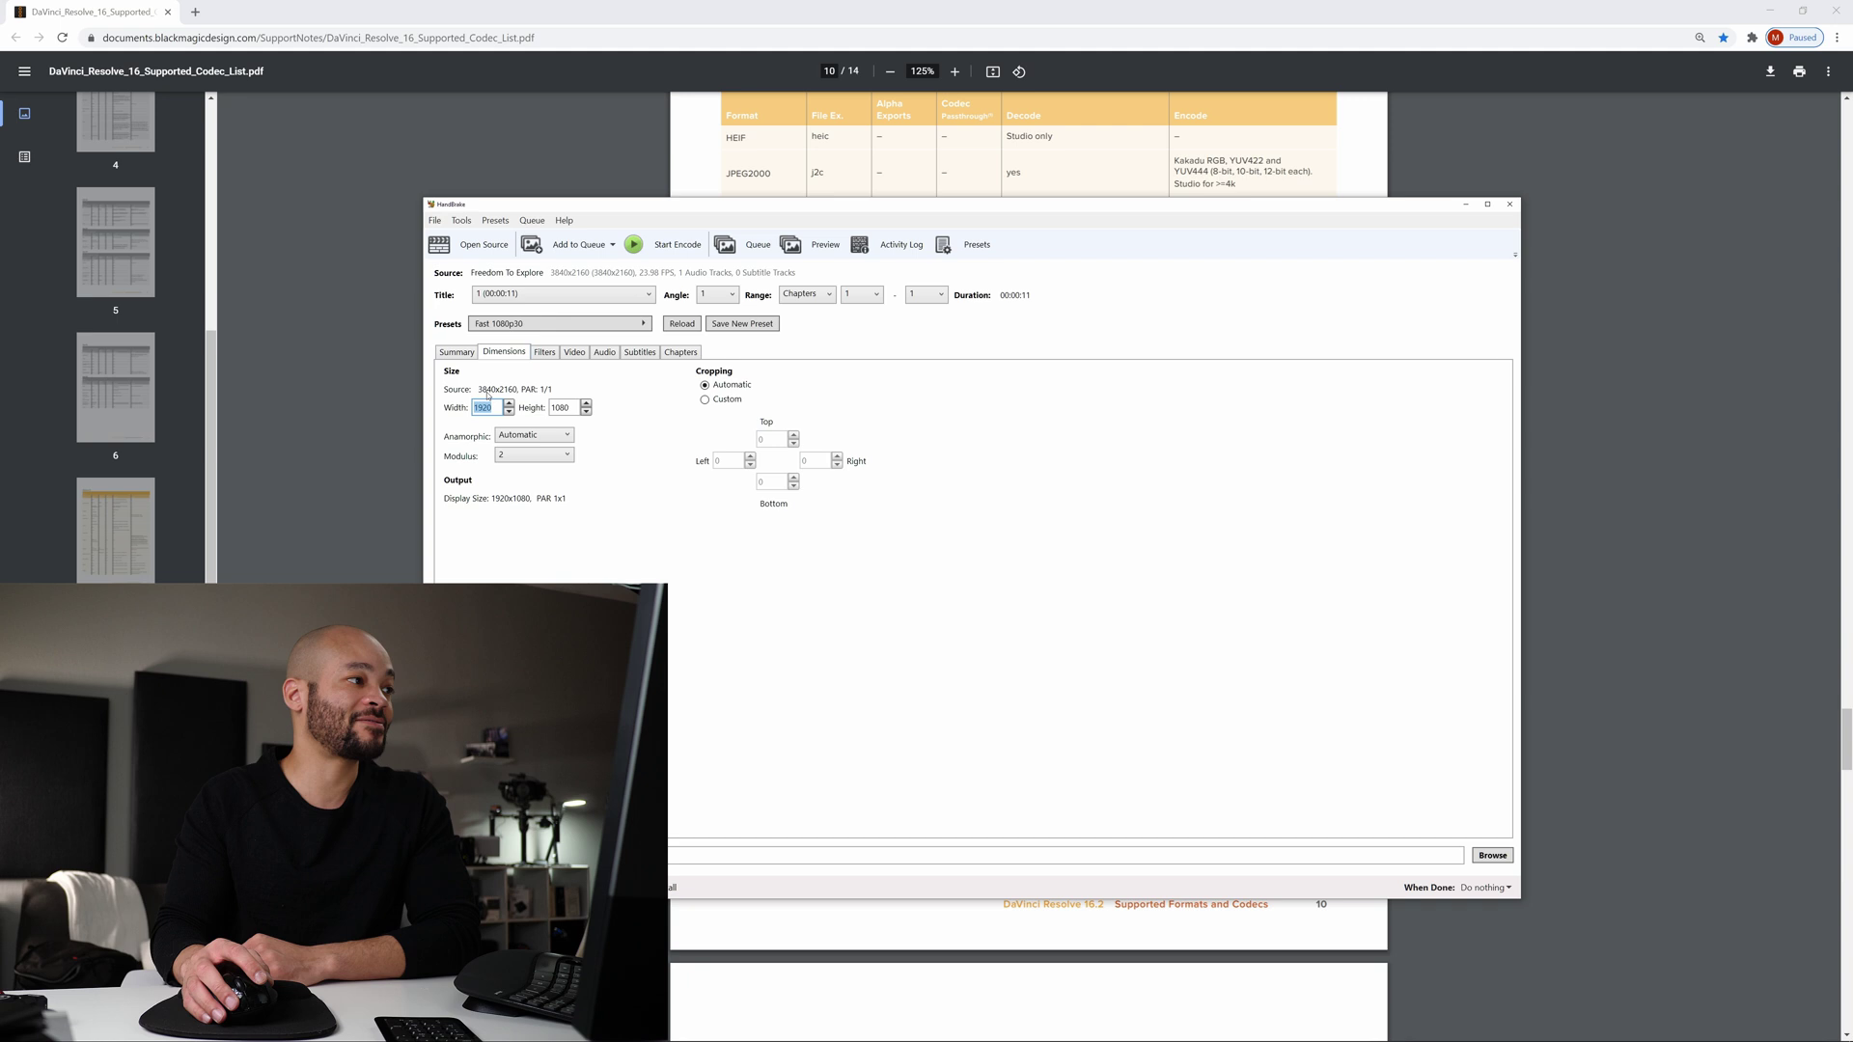
{"action": "type", "text": "3840"}
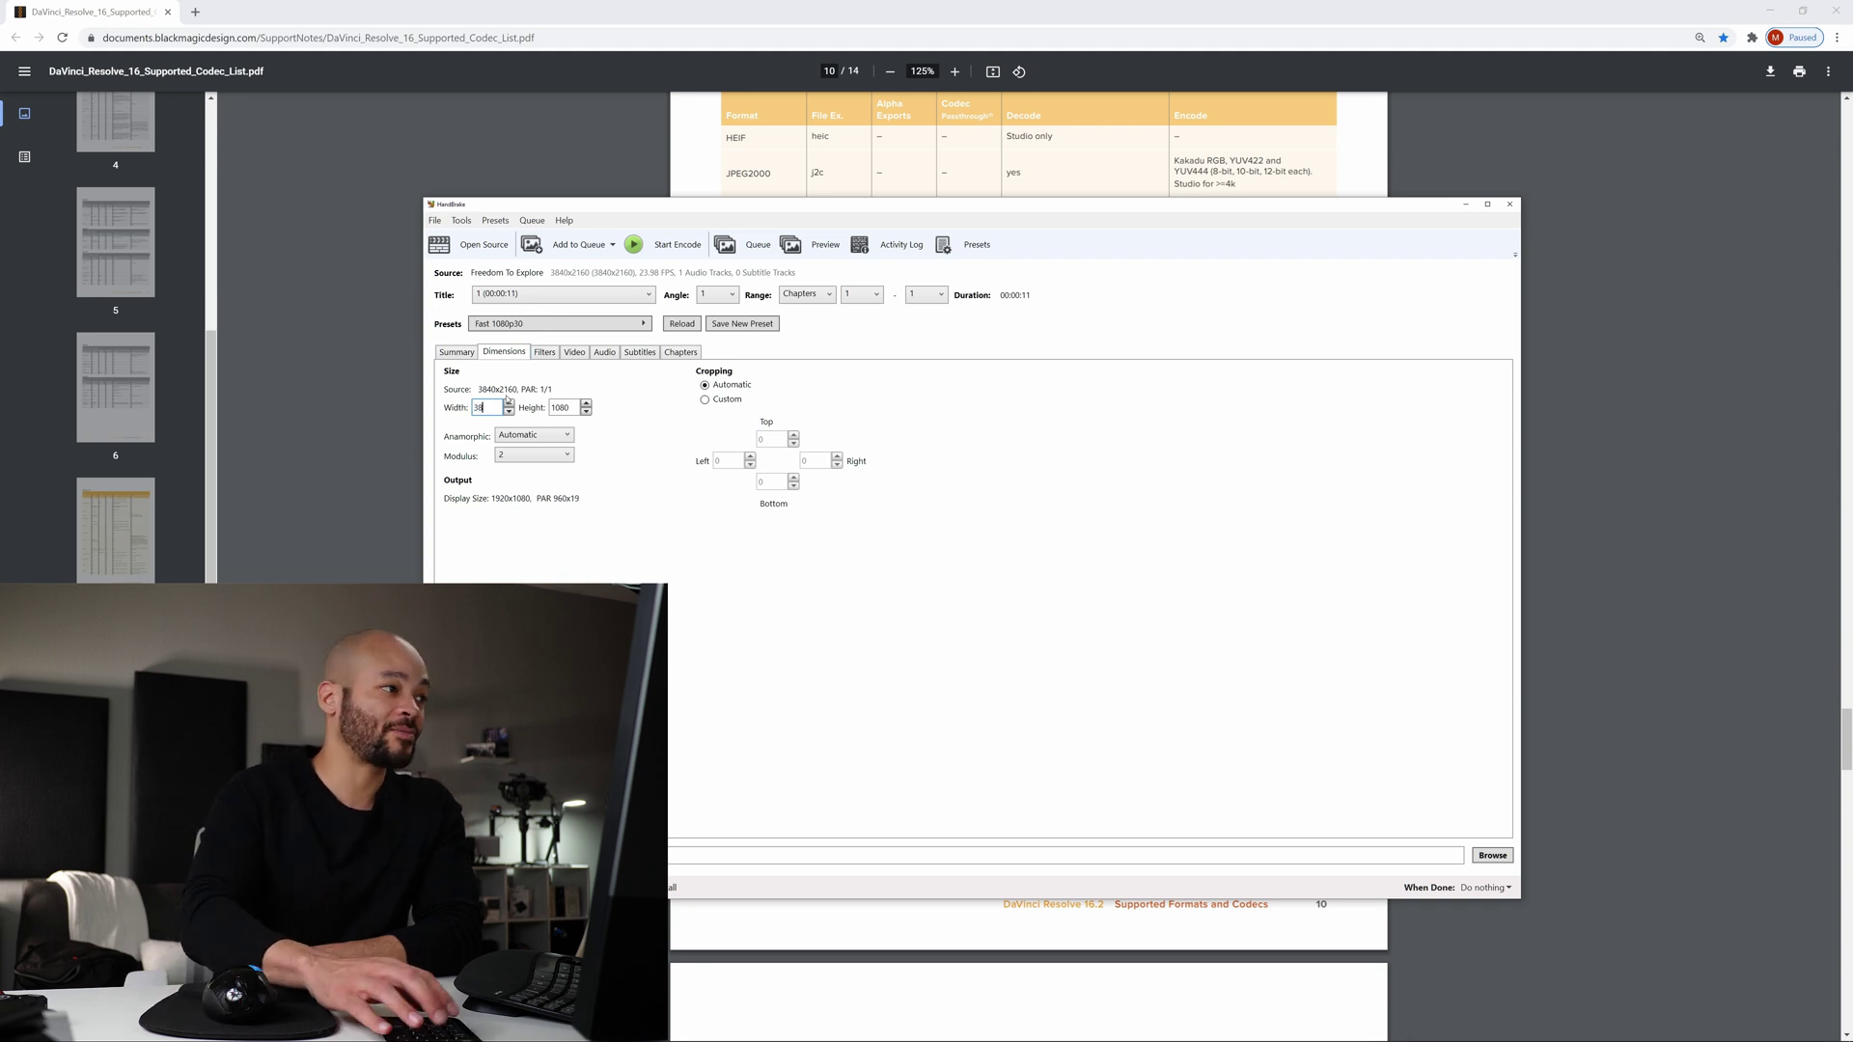
{"action": "double_click", "coordinate": [565, 408]}
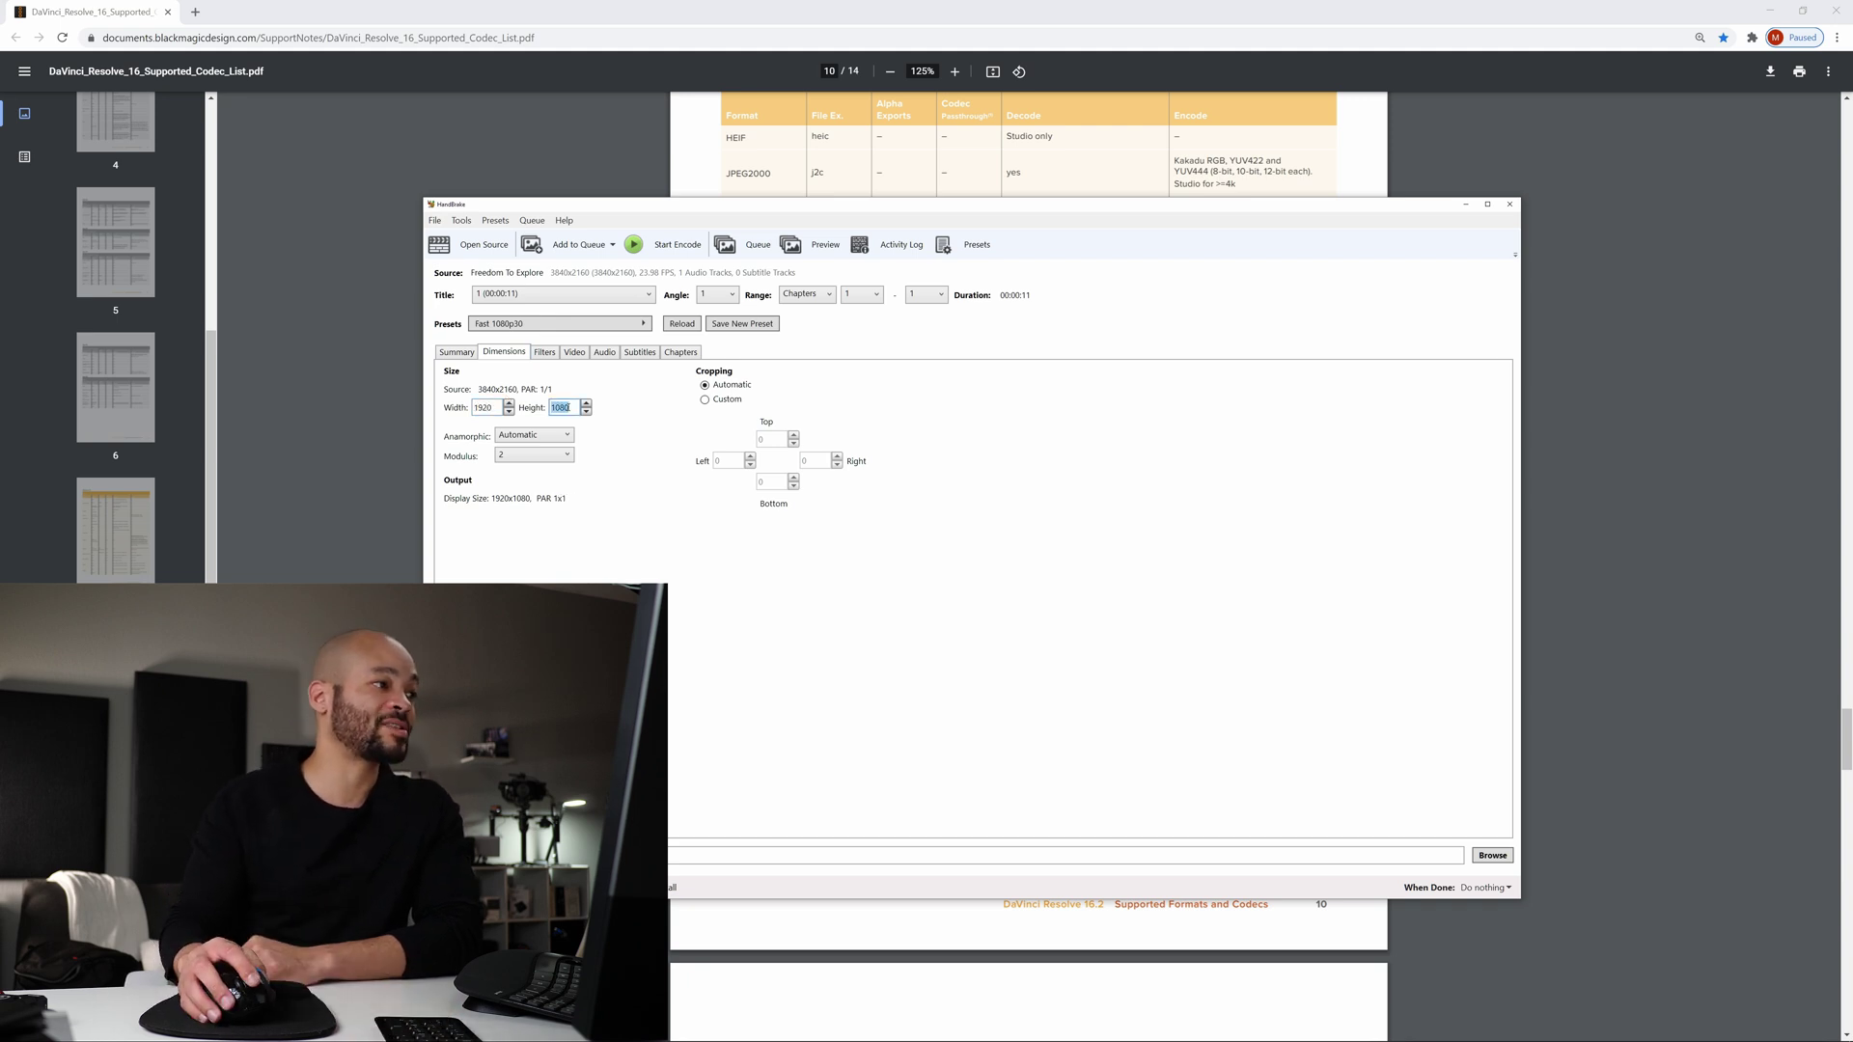
{"action": "type", "text": "2160"}
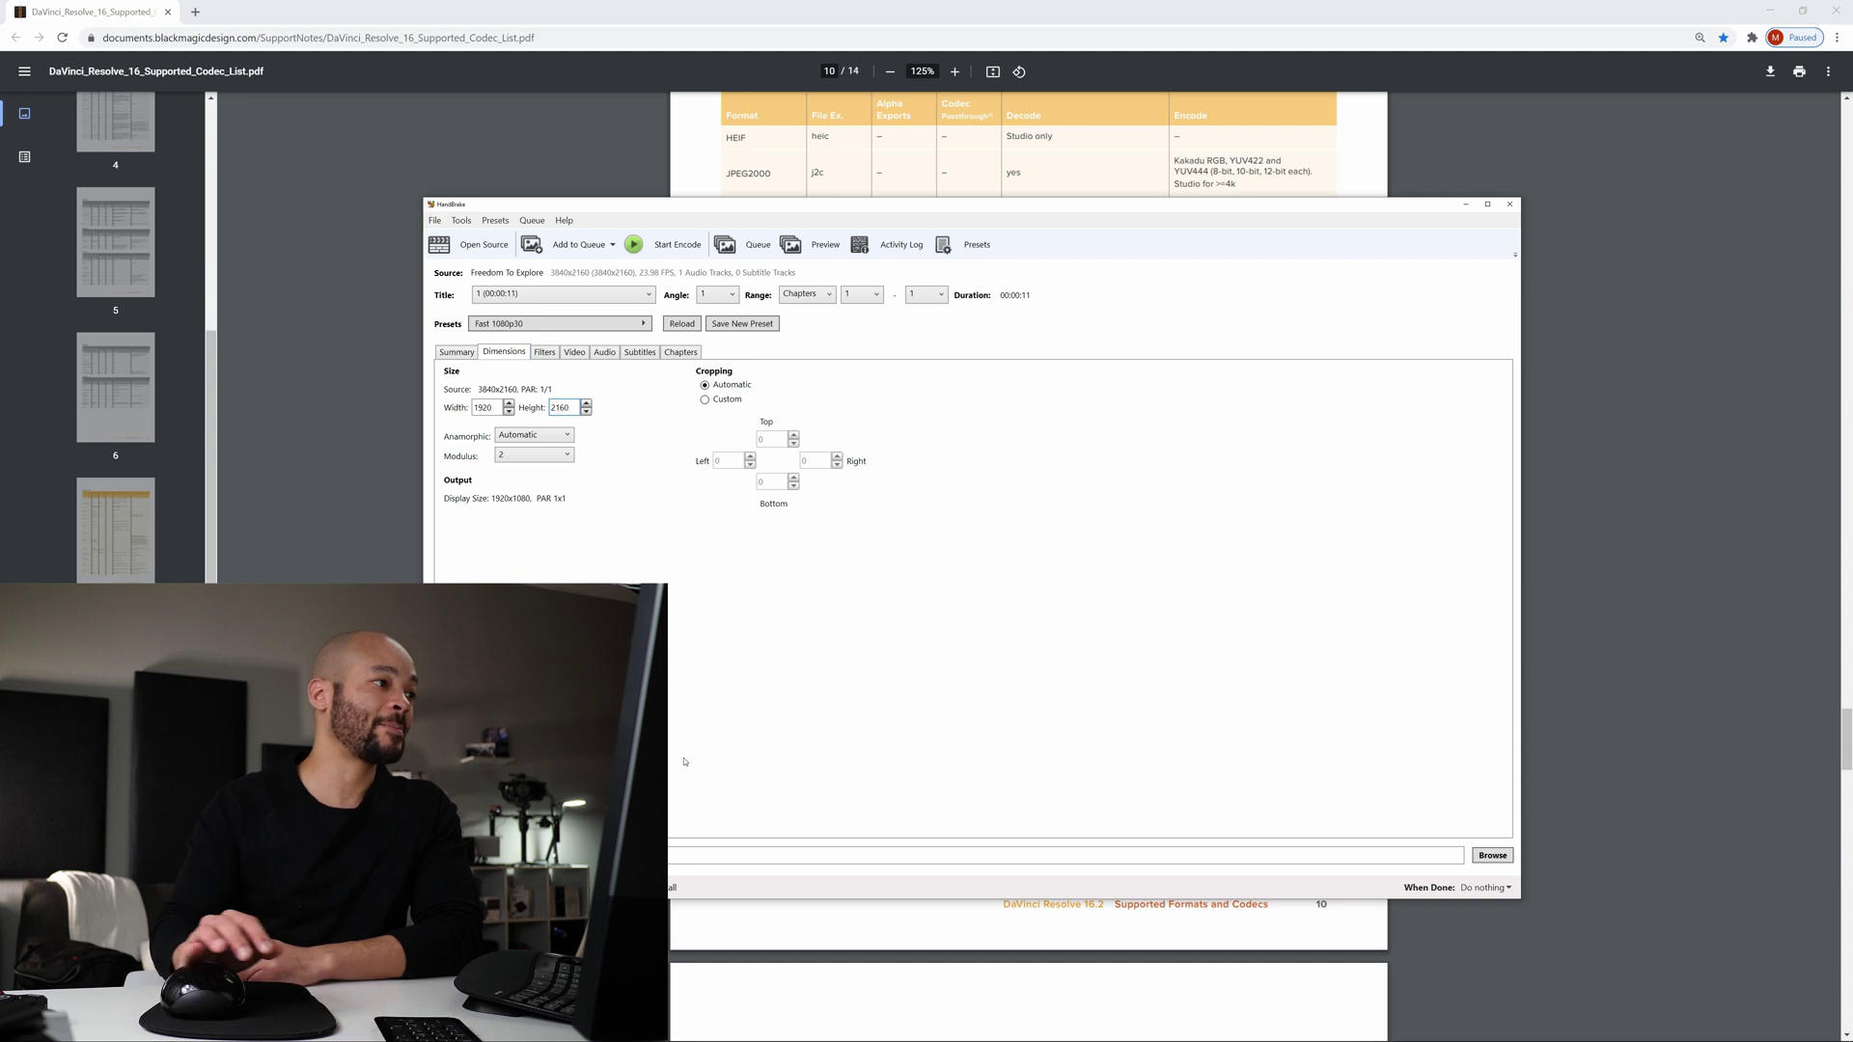
Browse the preset categories, including Matroska and the Production presets, without applying one.
{"action": "left_click", "coordinate": [560, 323]}
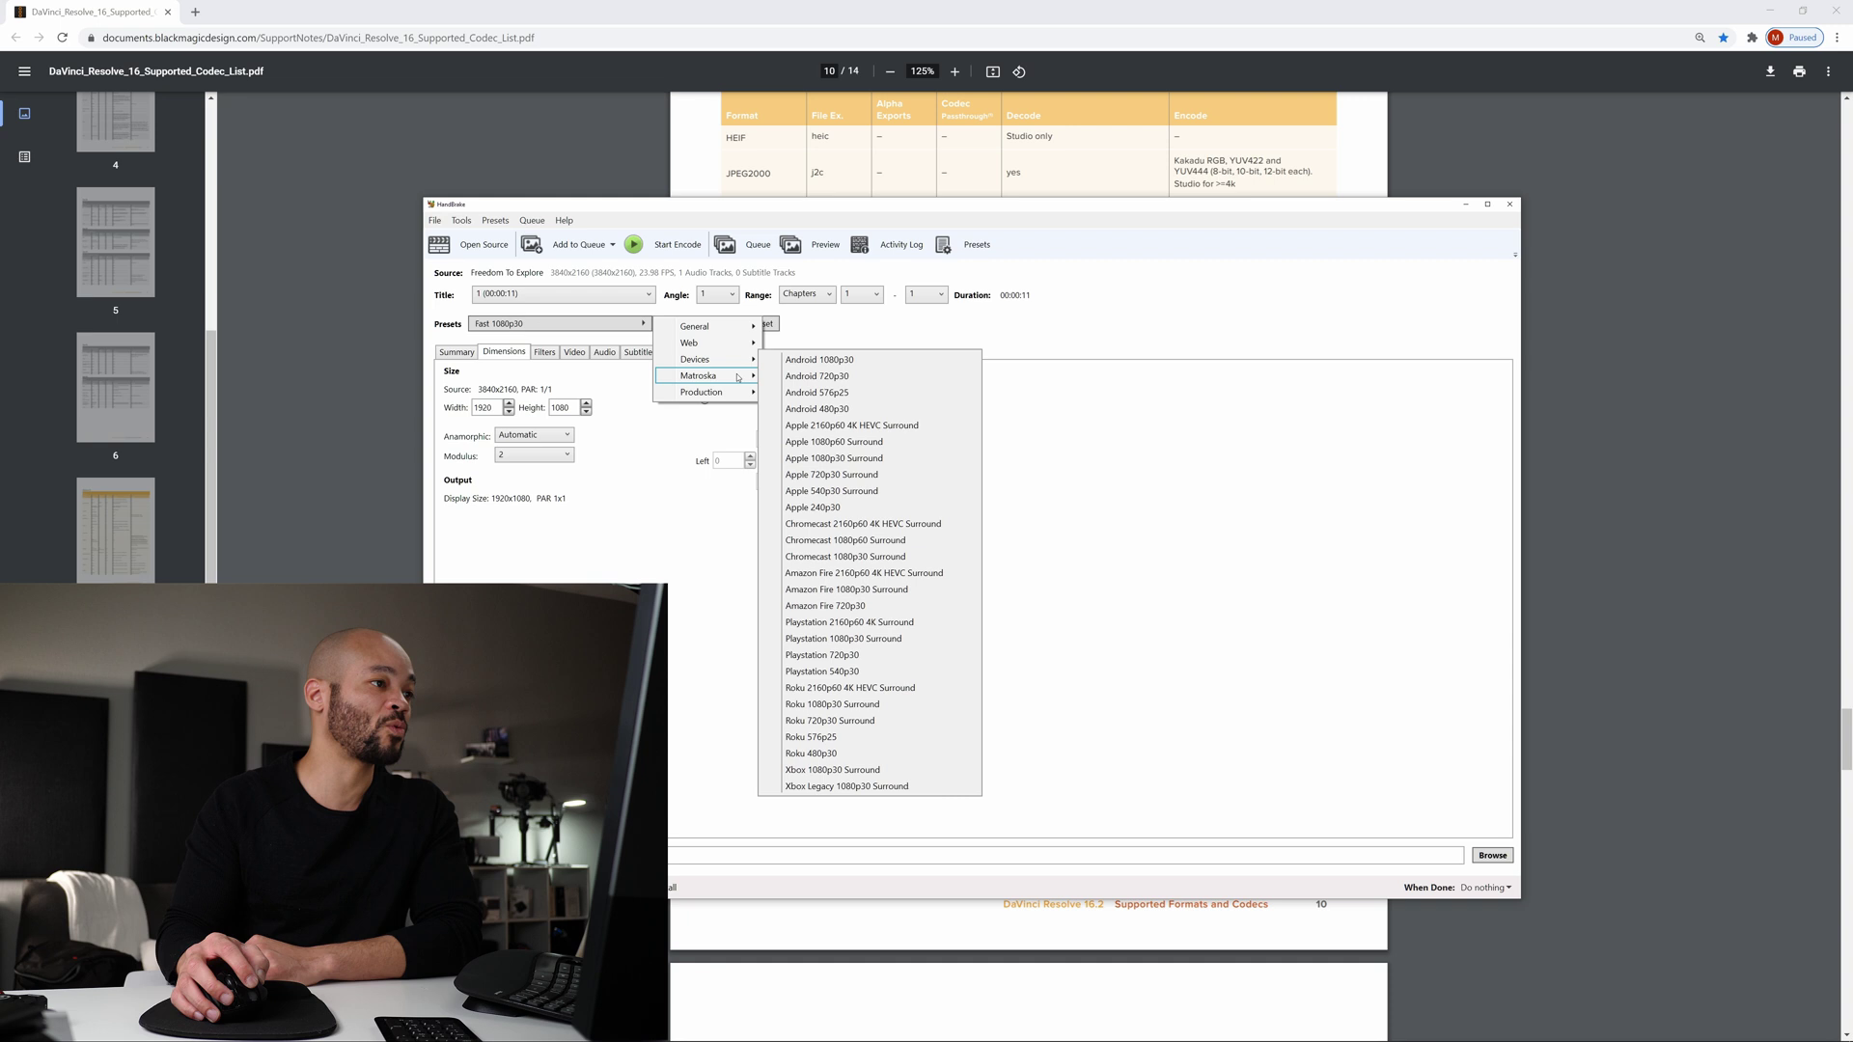
{"action": "mouse_move", "coordinate": [739, 376]}
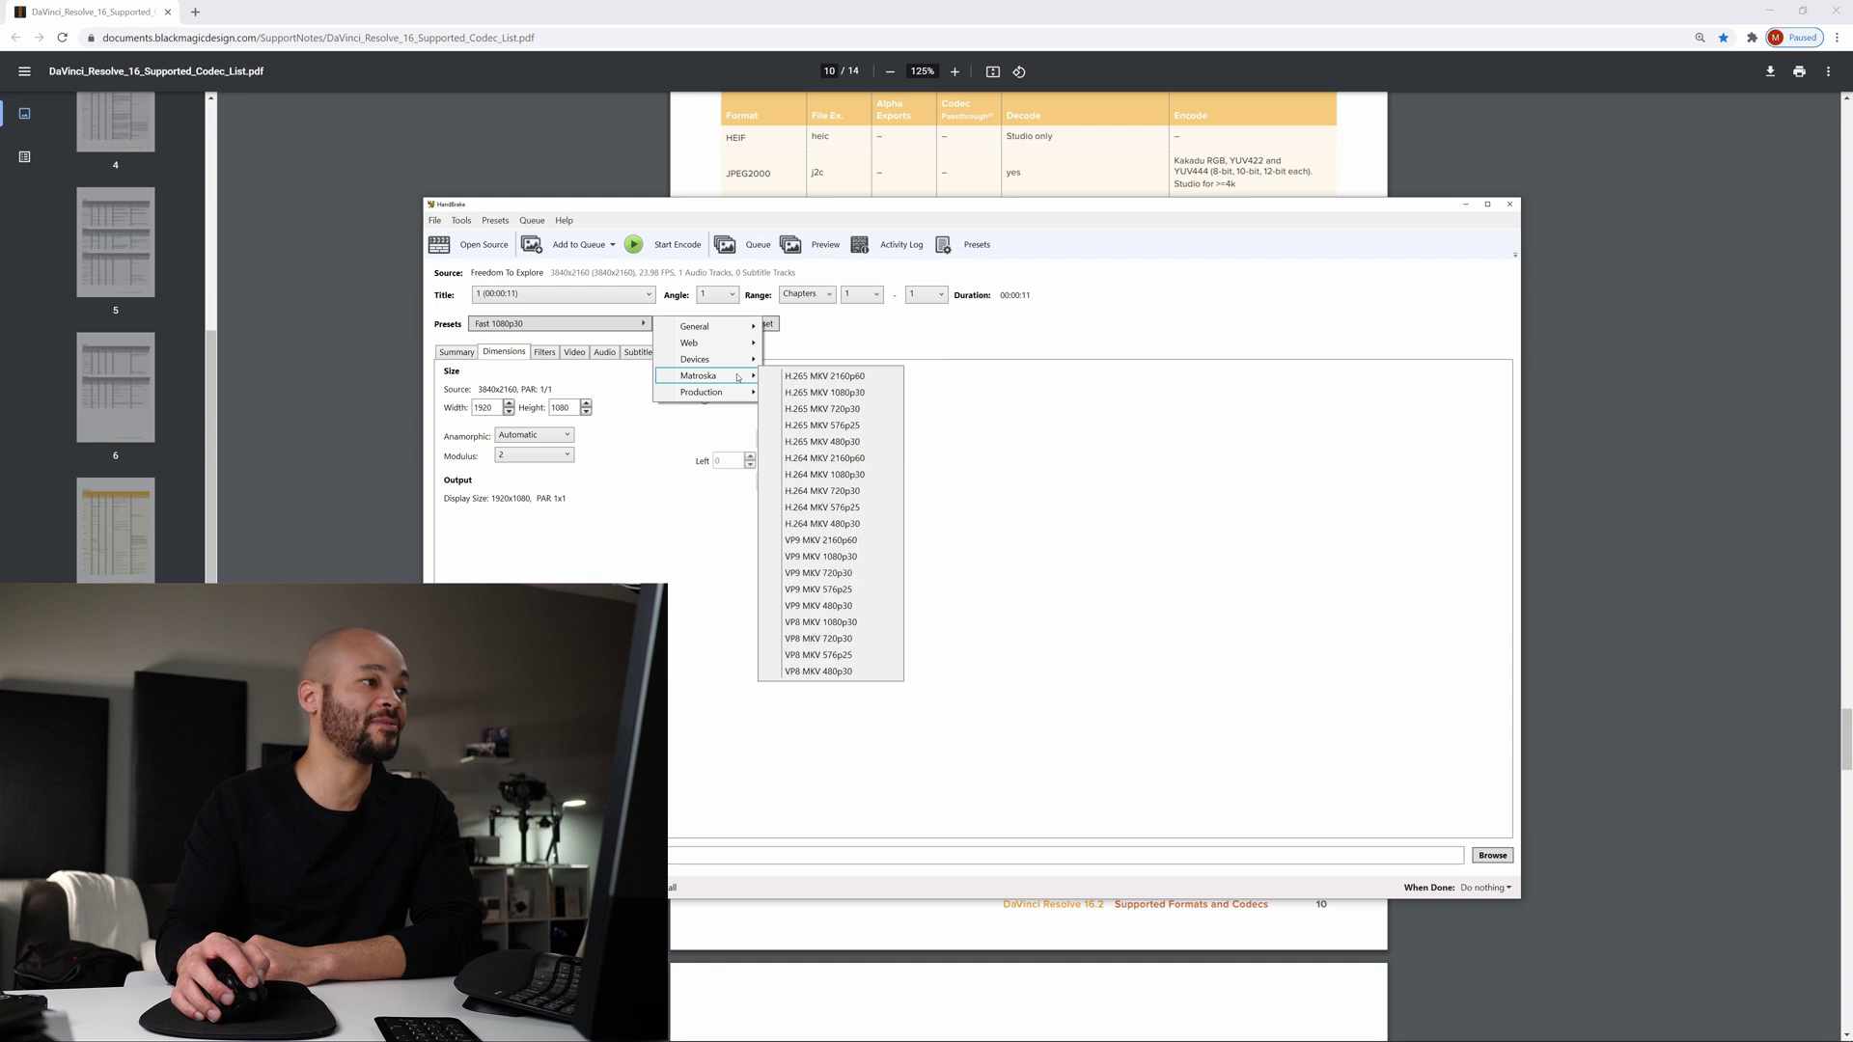
{"action": "left_click", "coordinate": [545, 353]}
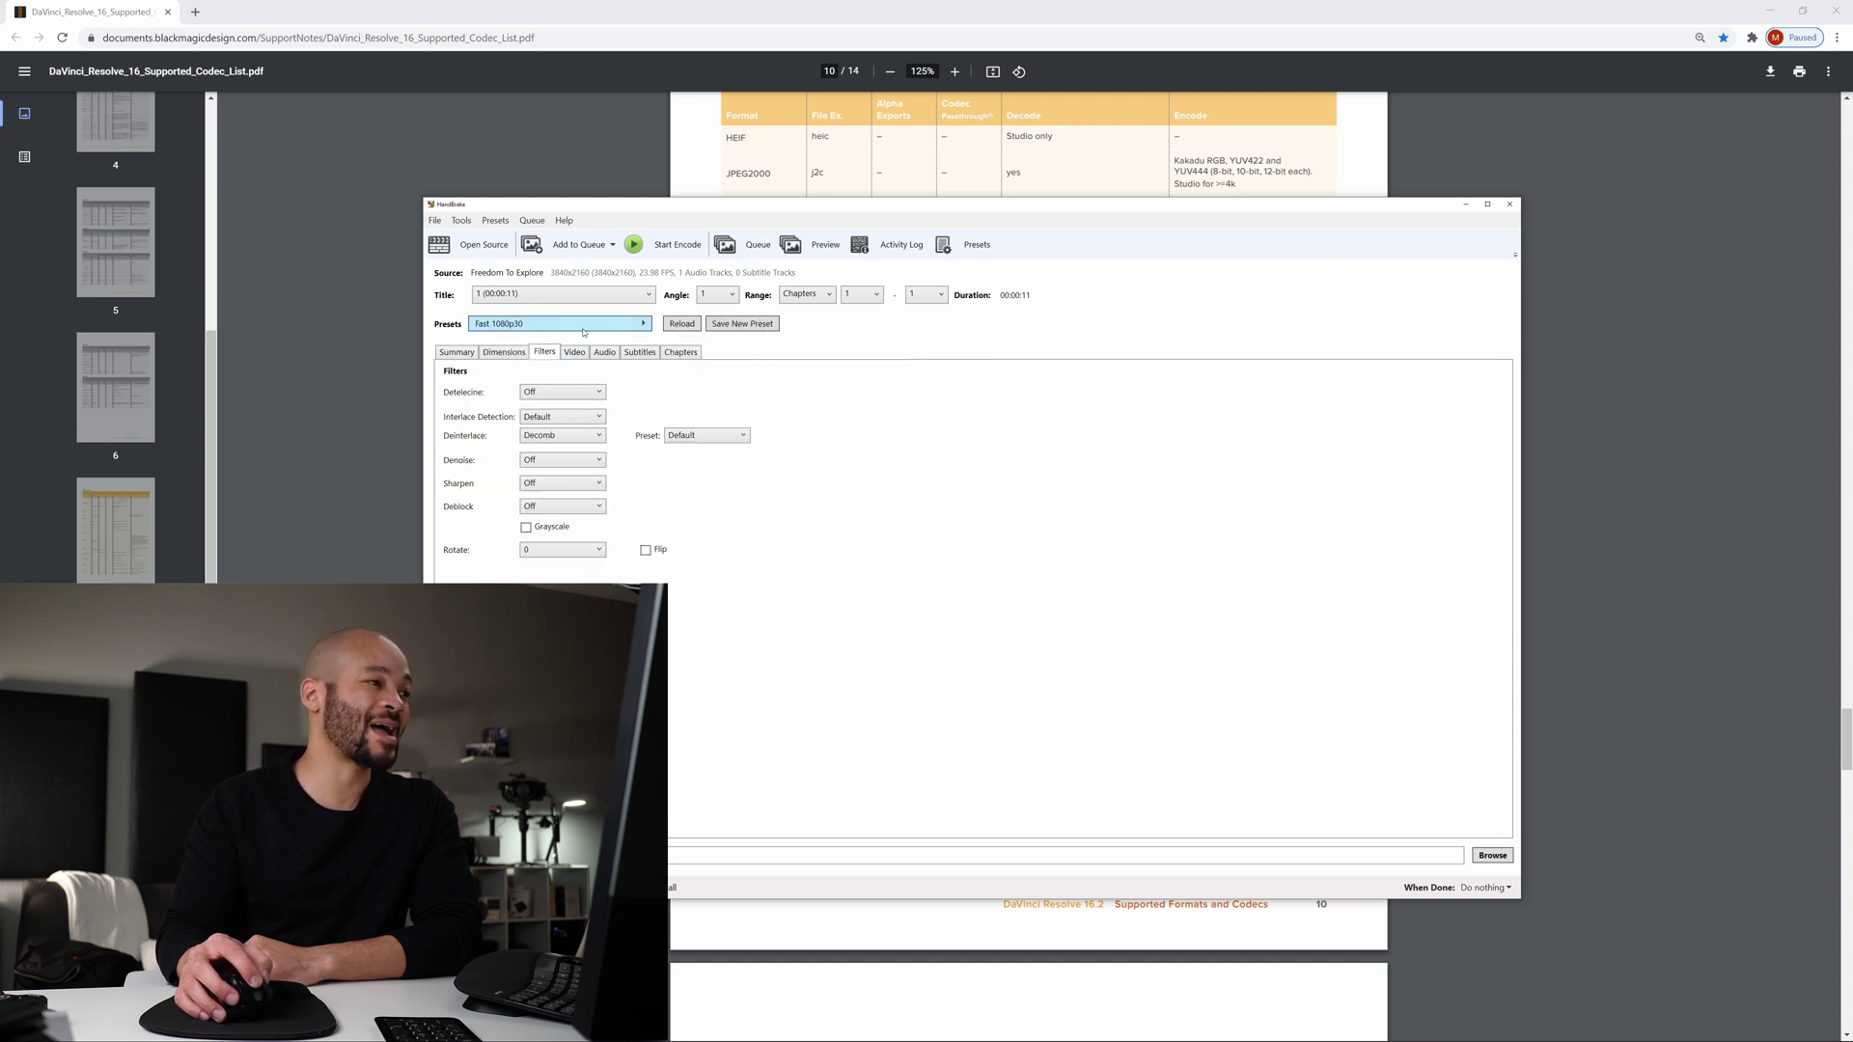
{"action": "left_click", "coordinate": [583, 326]}
{"action": "mouse_move", "coordinate": [724, 392]}
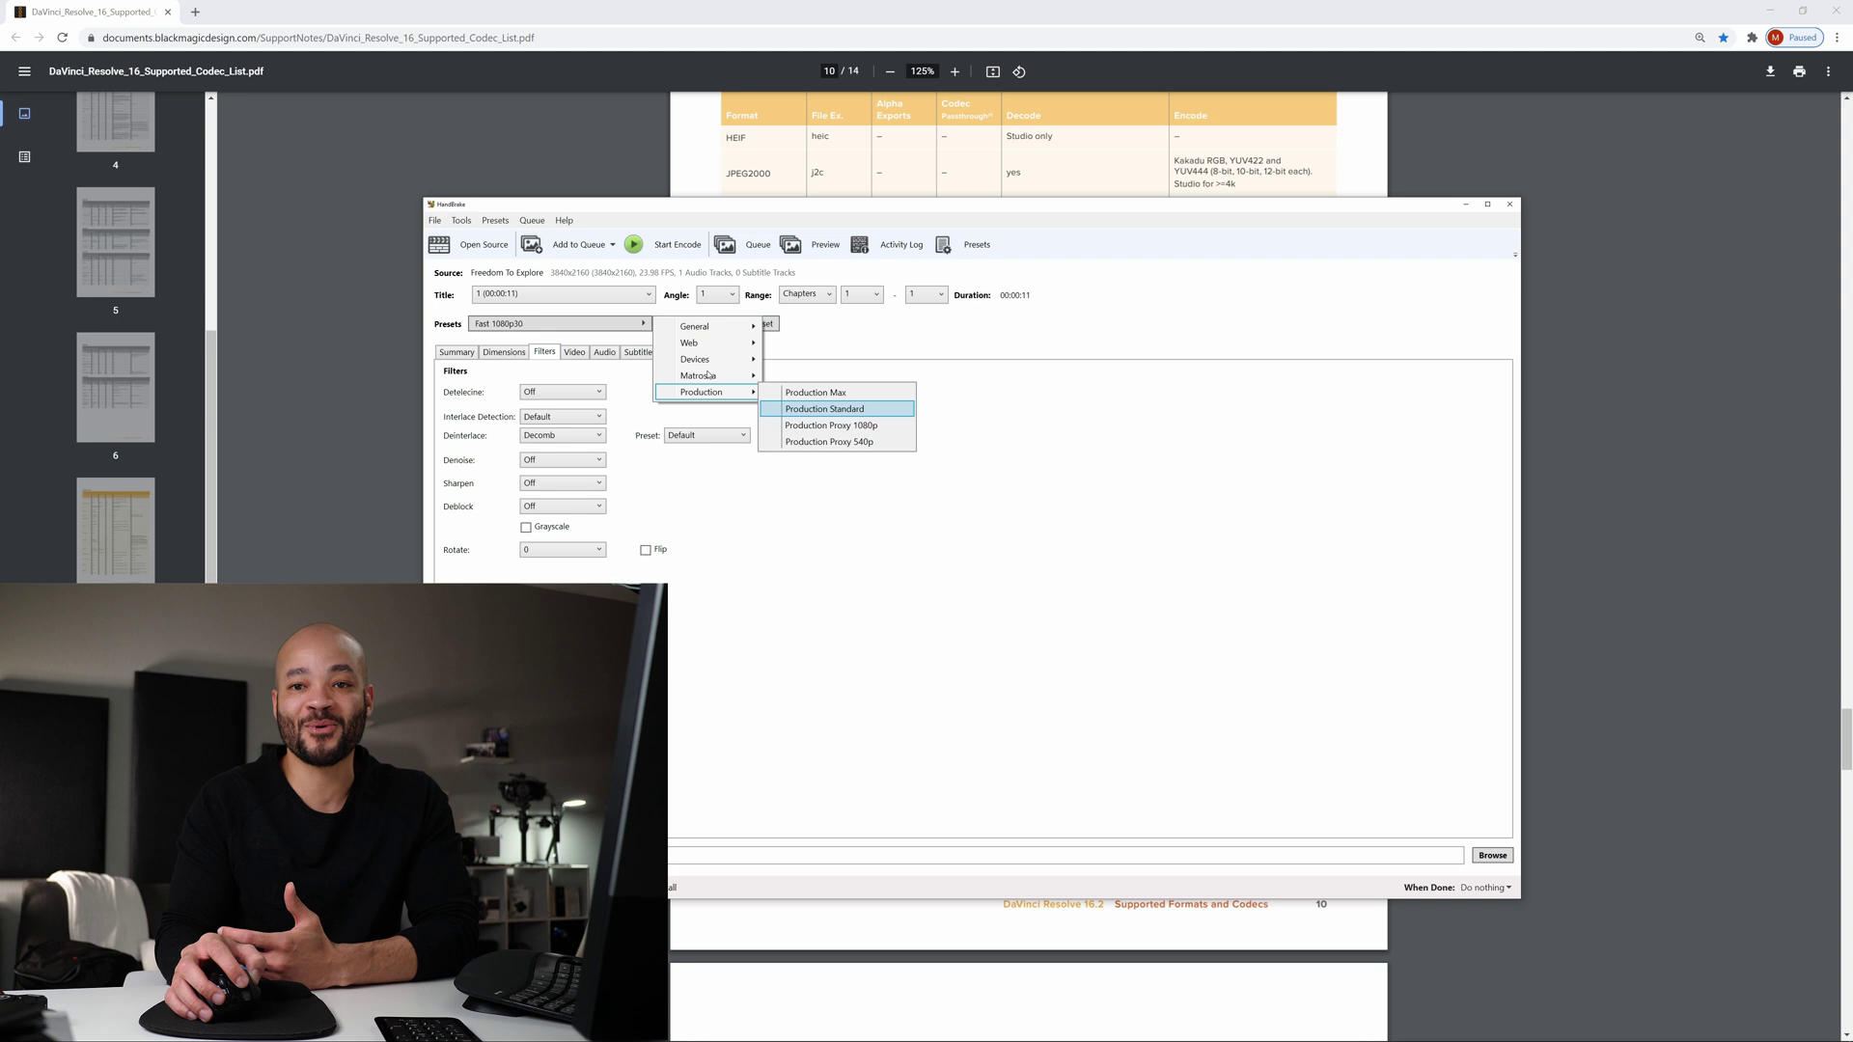
Set the video codec to H.264 (Nvidia NVEnc) with a 23.976 FPS framerate.
{"action": "left_click", "coordinate": [575, 353]}
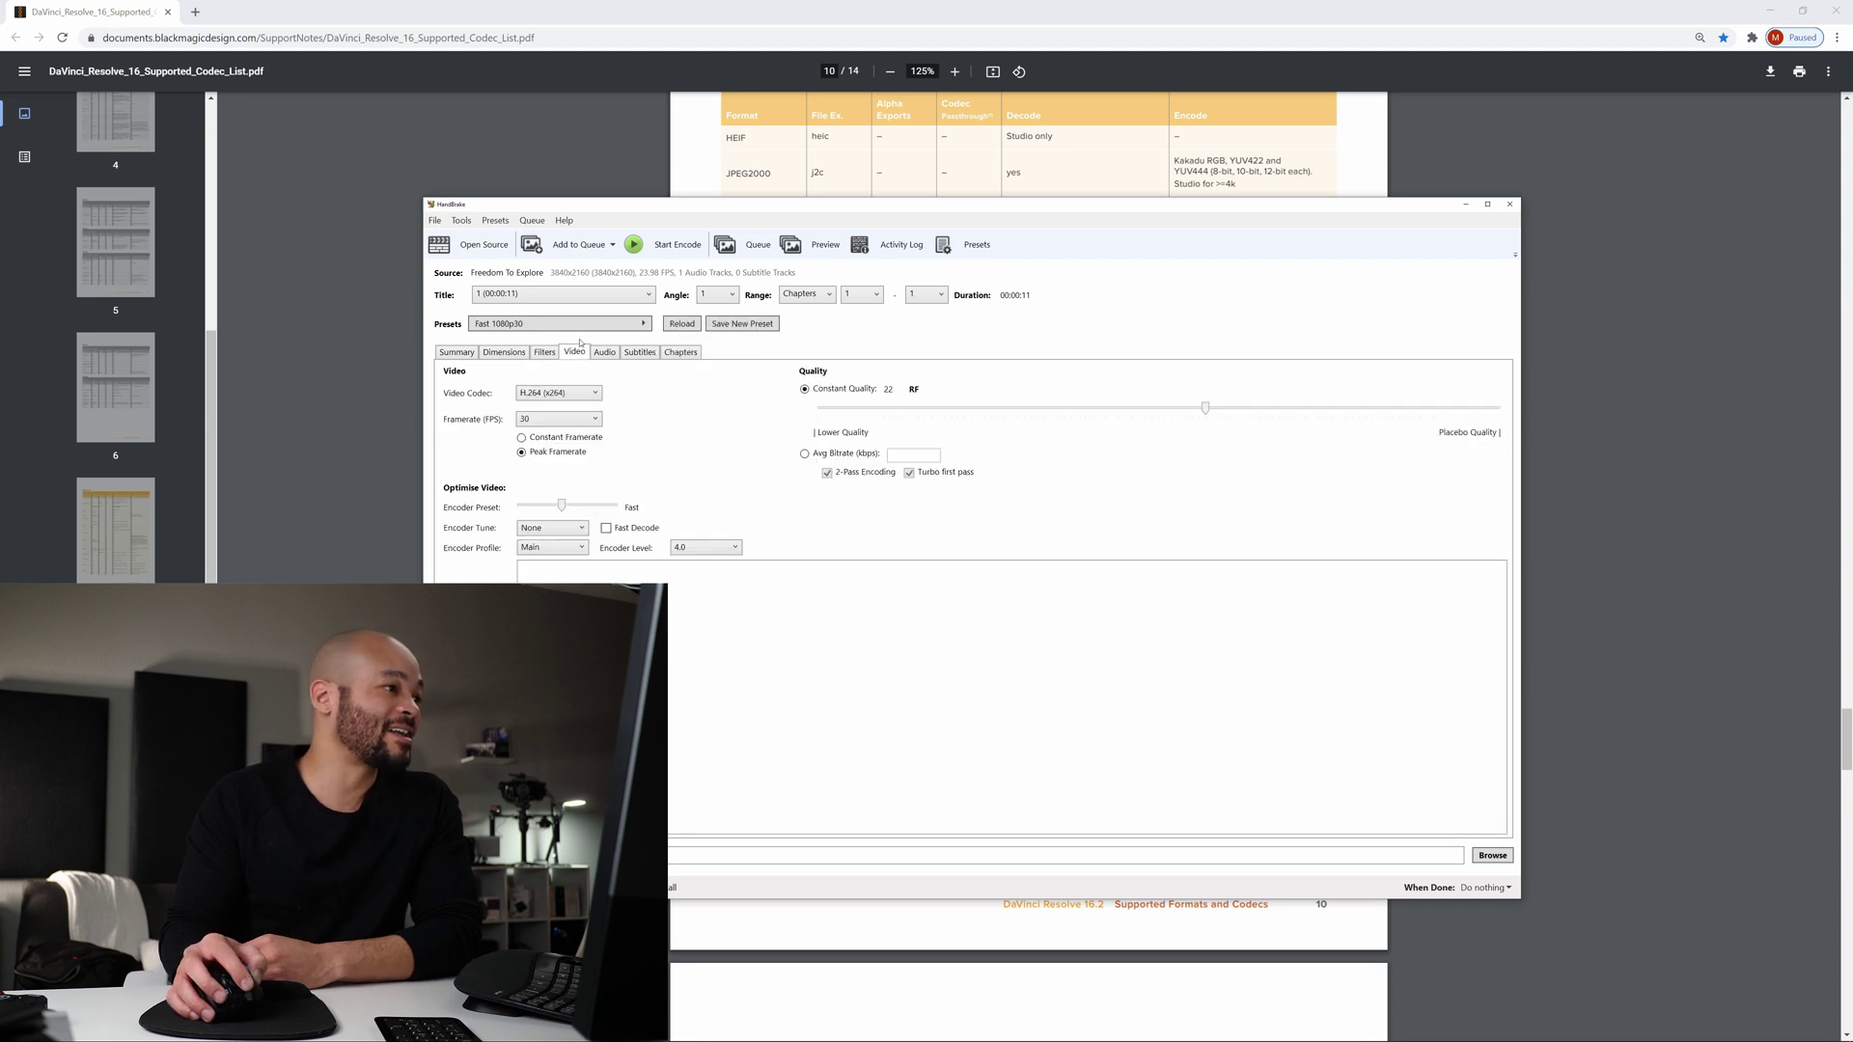
{"action": "left_click", "coordinate": [583, 394]}
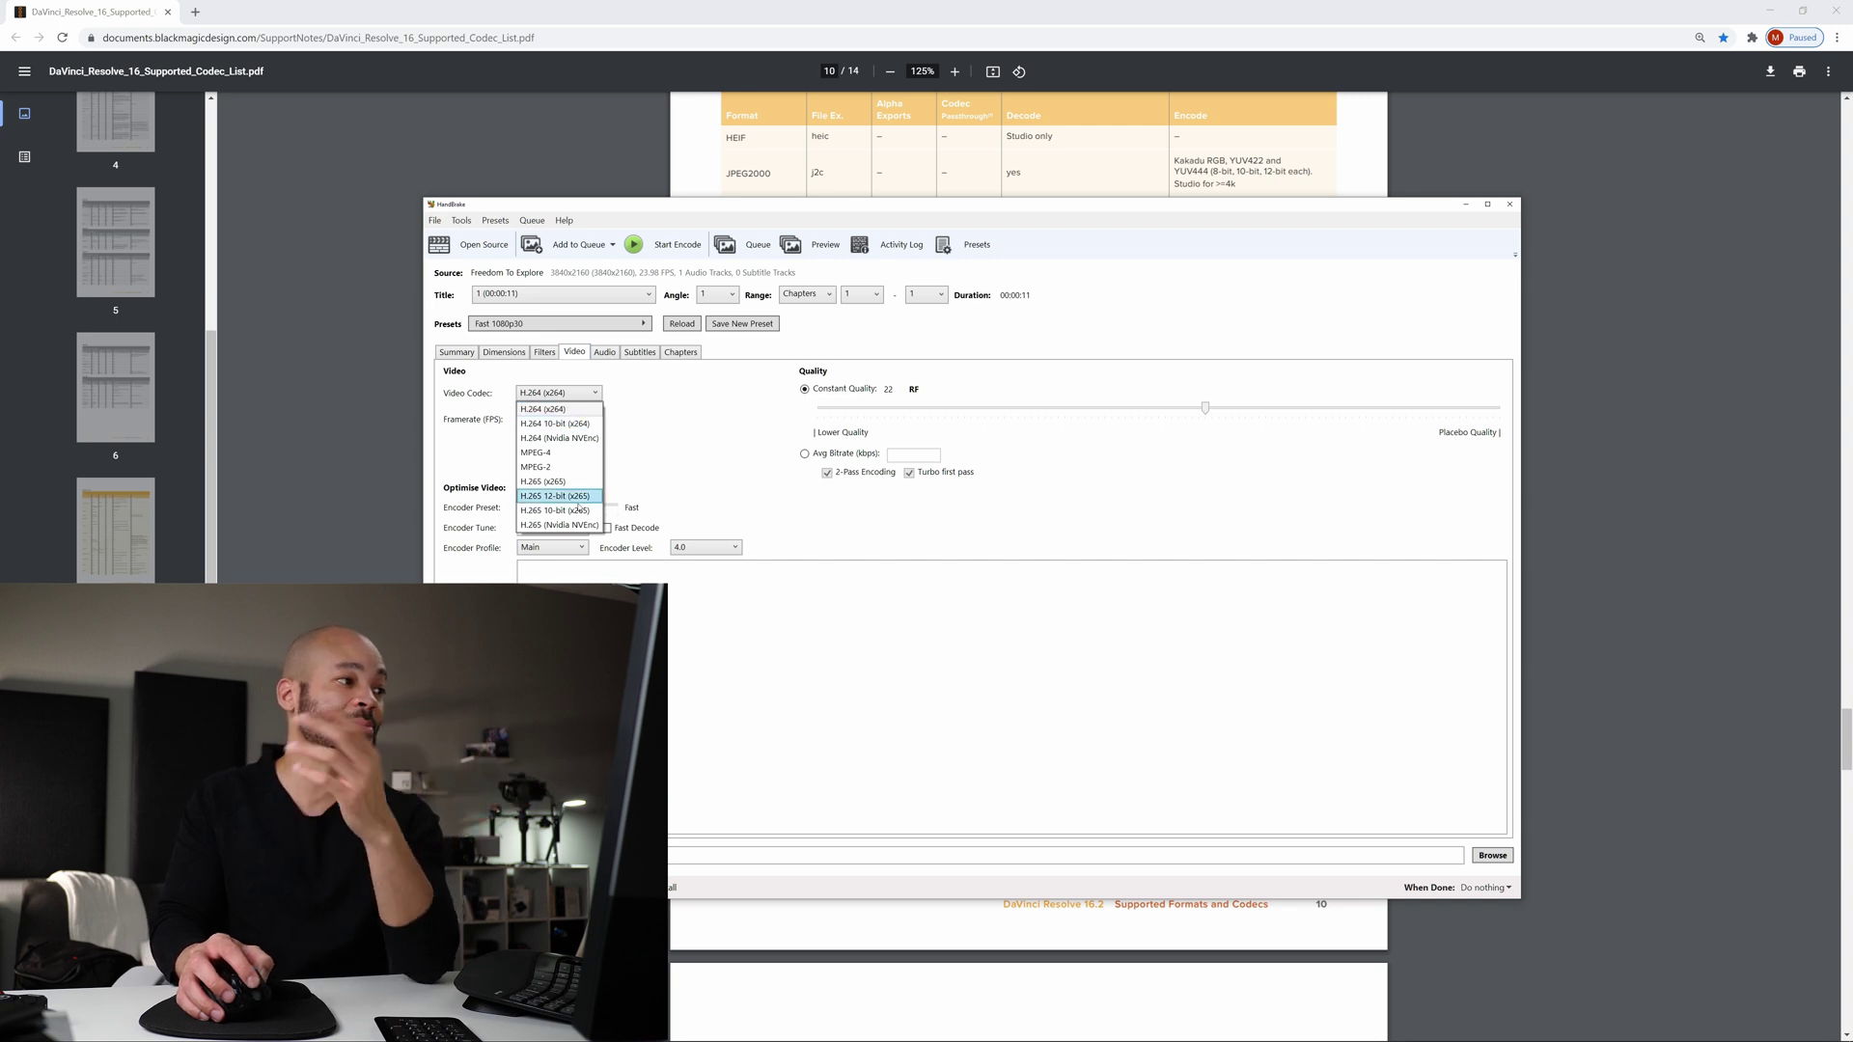
{"action": "left_click", "coordinate": [584, 439]}
{"action": "left_click", "coordinate": [581, 421]}
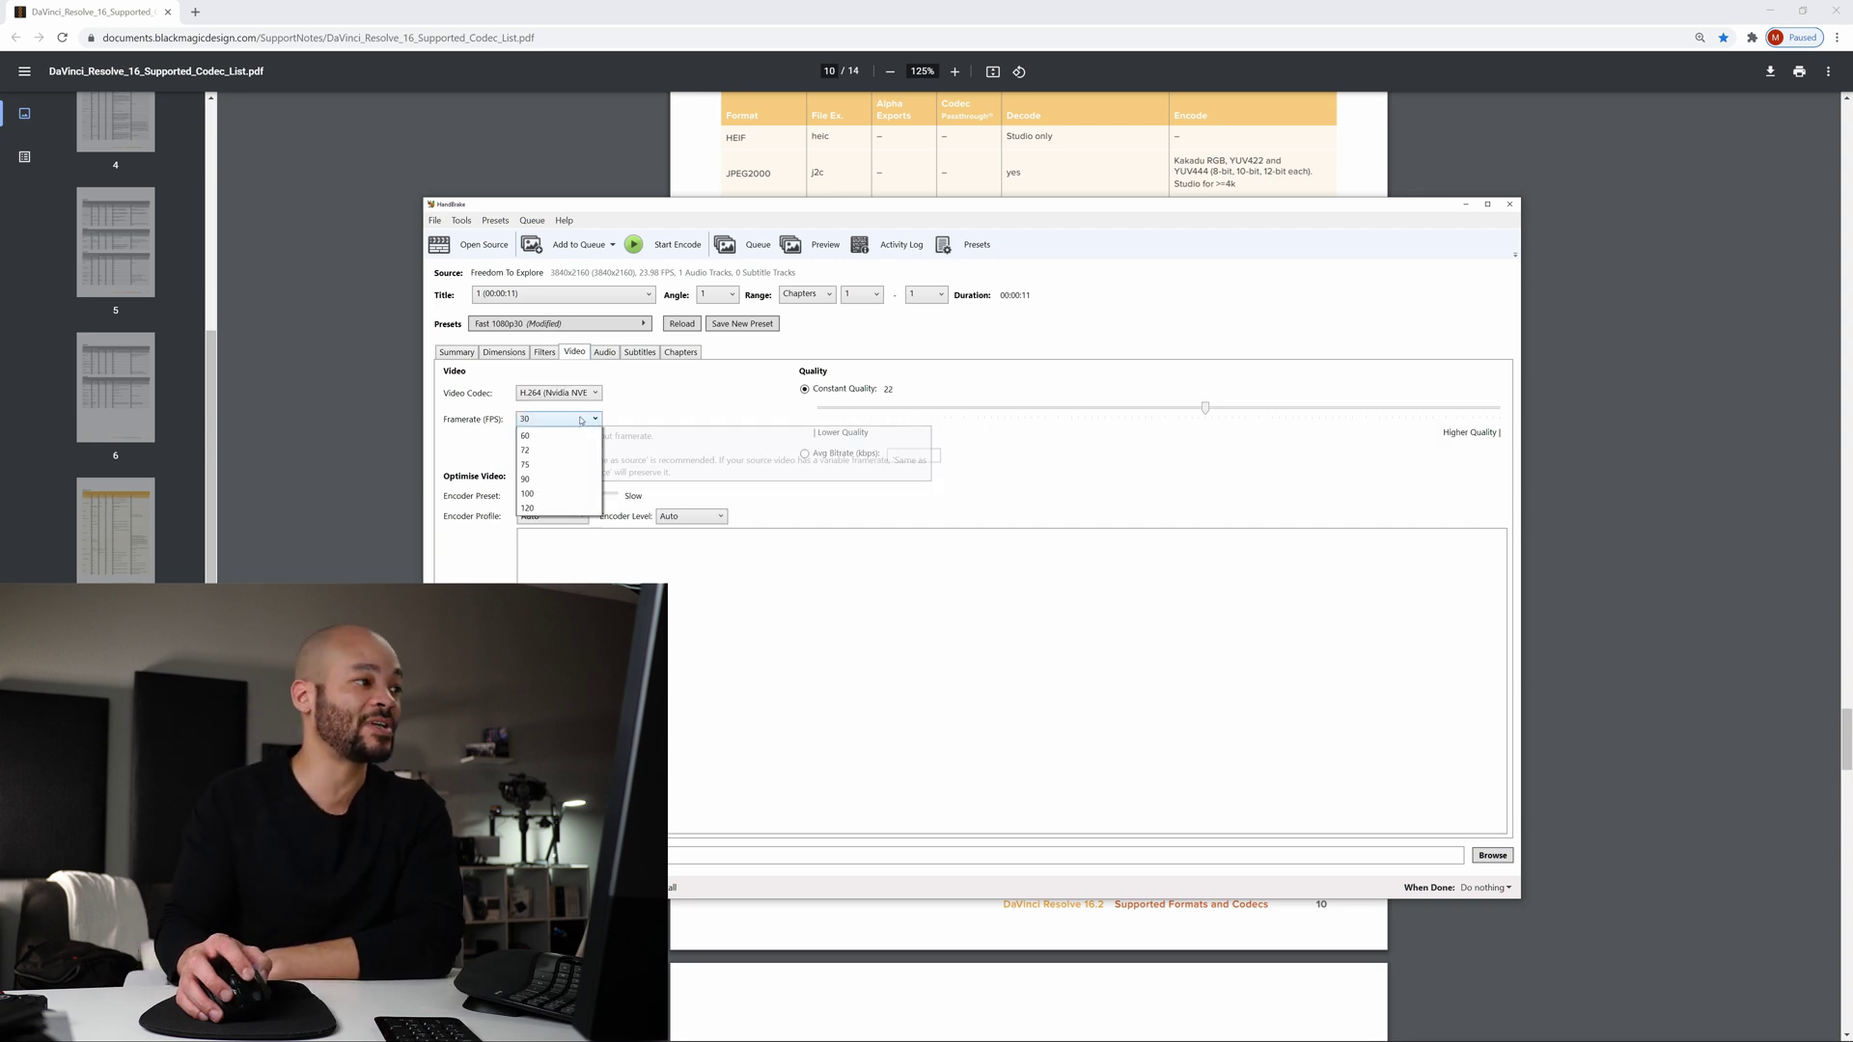
{"action": "left_click", "coordinate": [571, 529]}
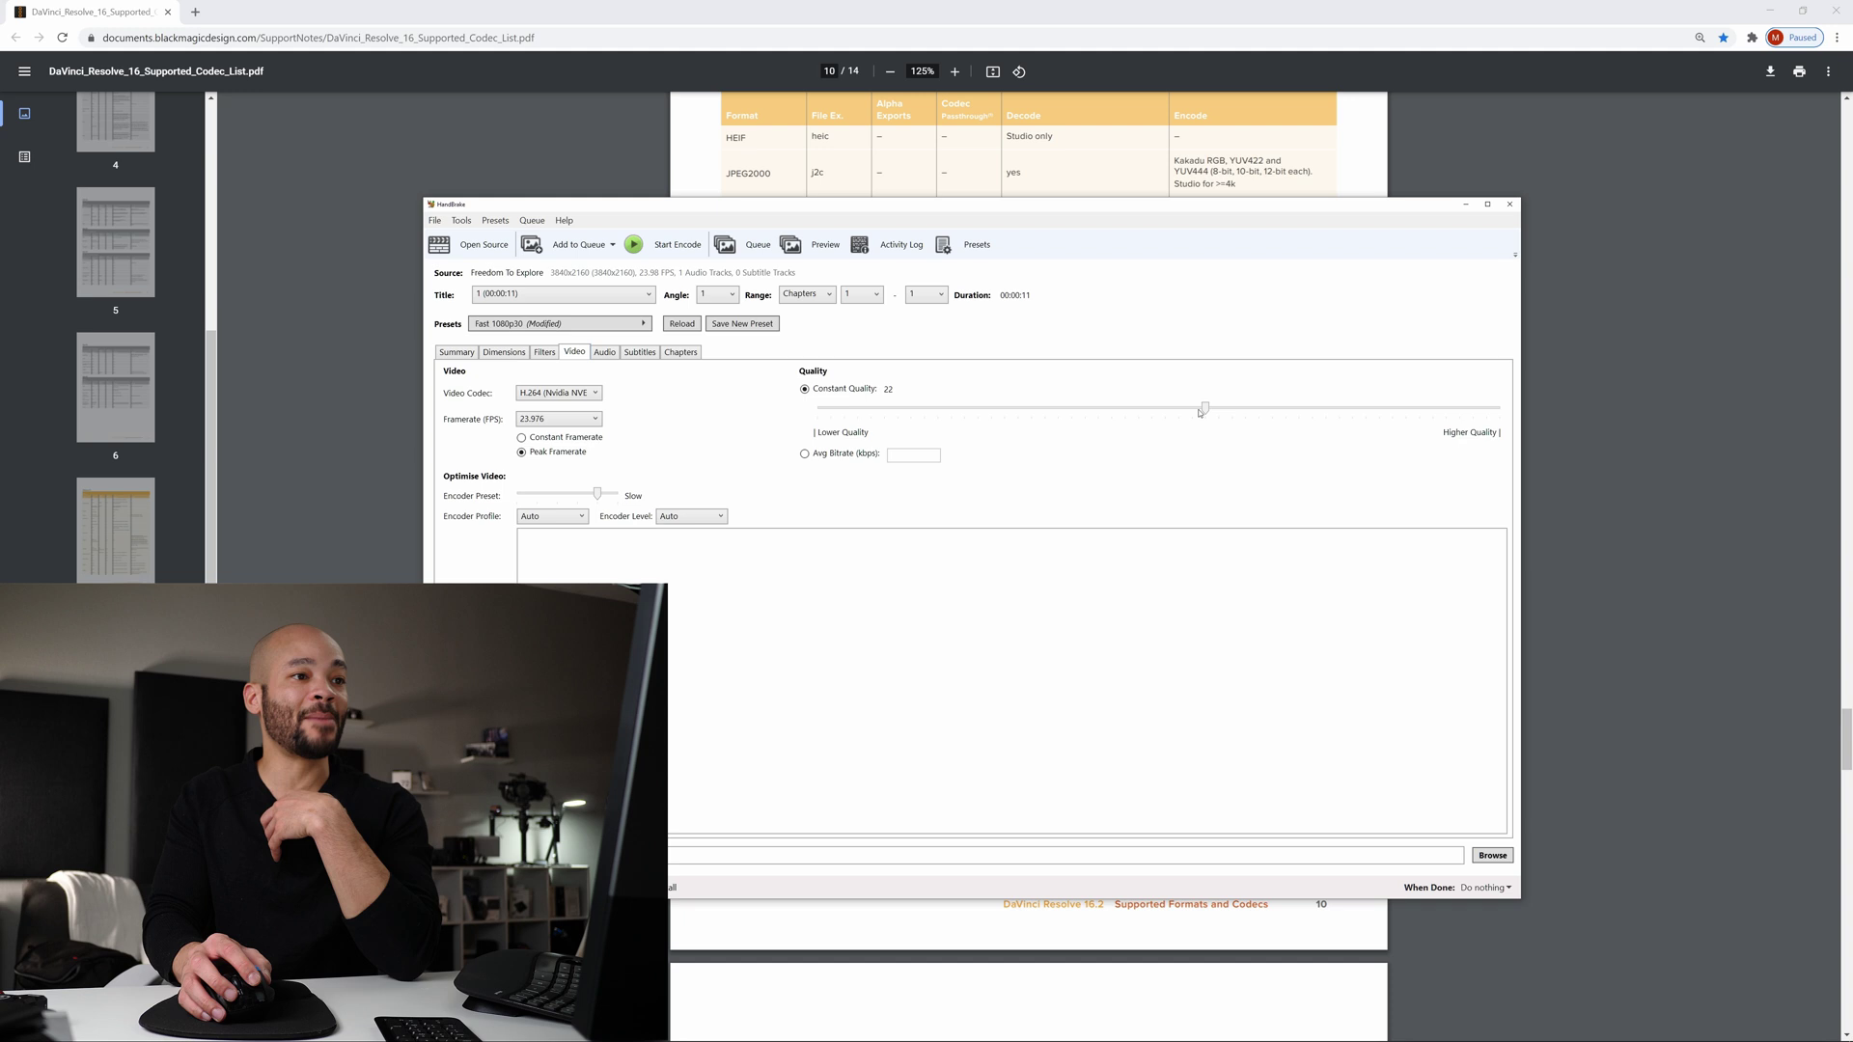
Raise the Constant Quality slider to RF 10.
{"action": "mouse_move", "coordinate": [1203, 409]}
{"action": "left_click", "coordinate": [1147, 410]}
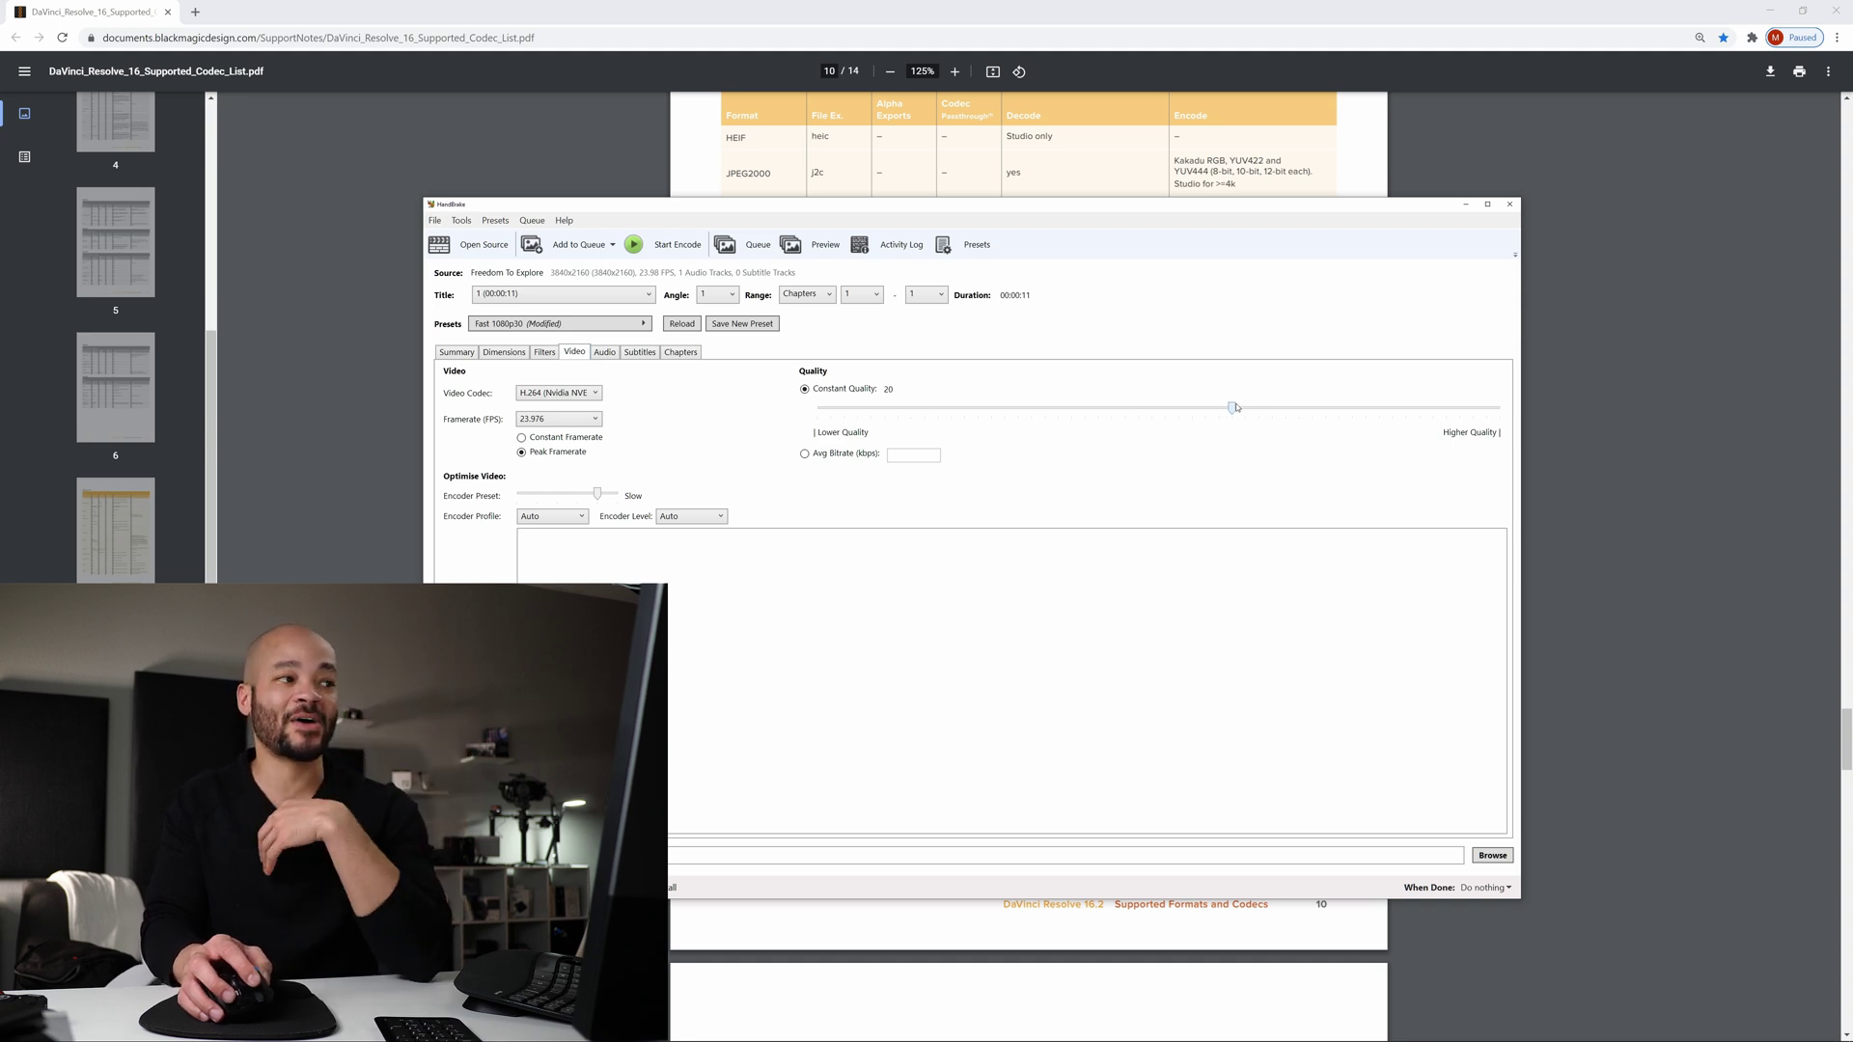
{"action": "mouse_move", "coordinate": [1237, 415]}
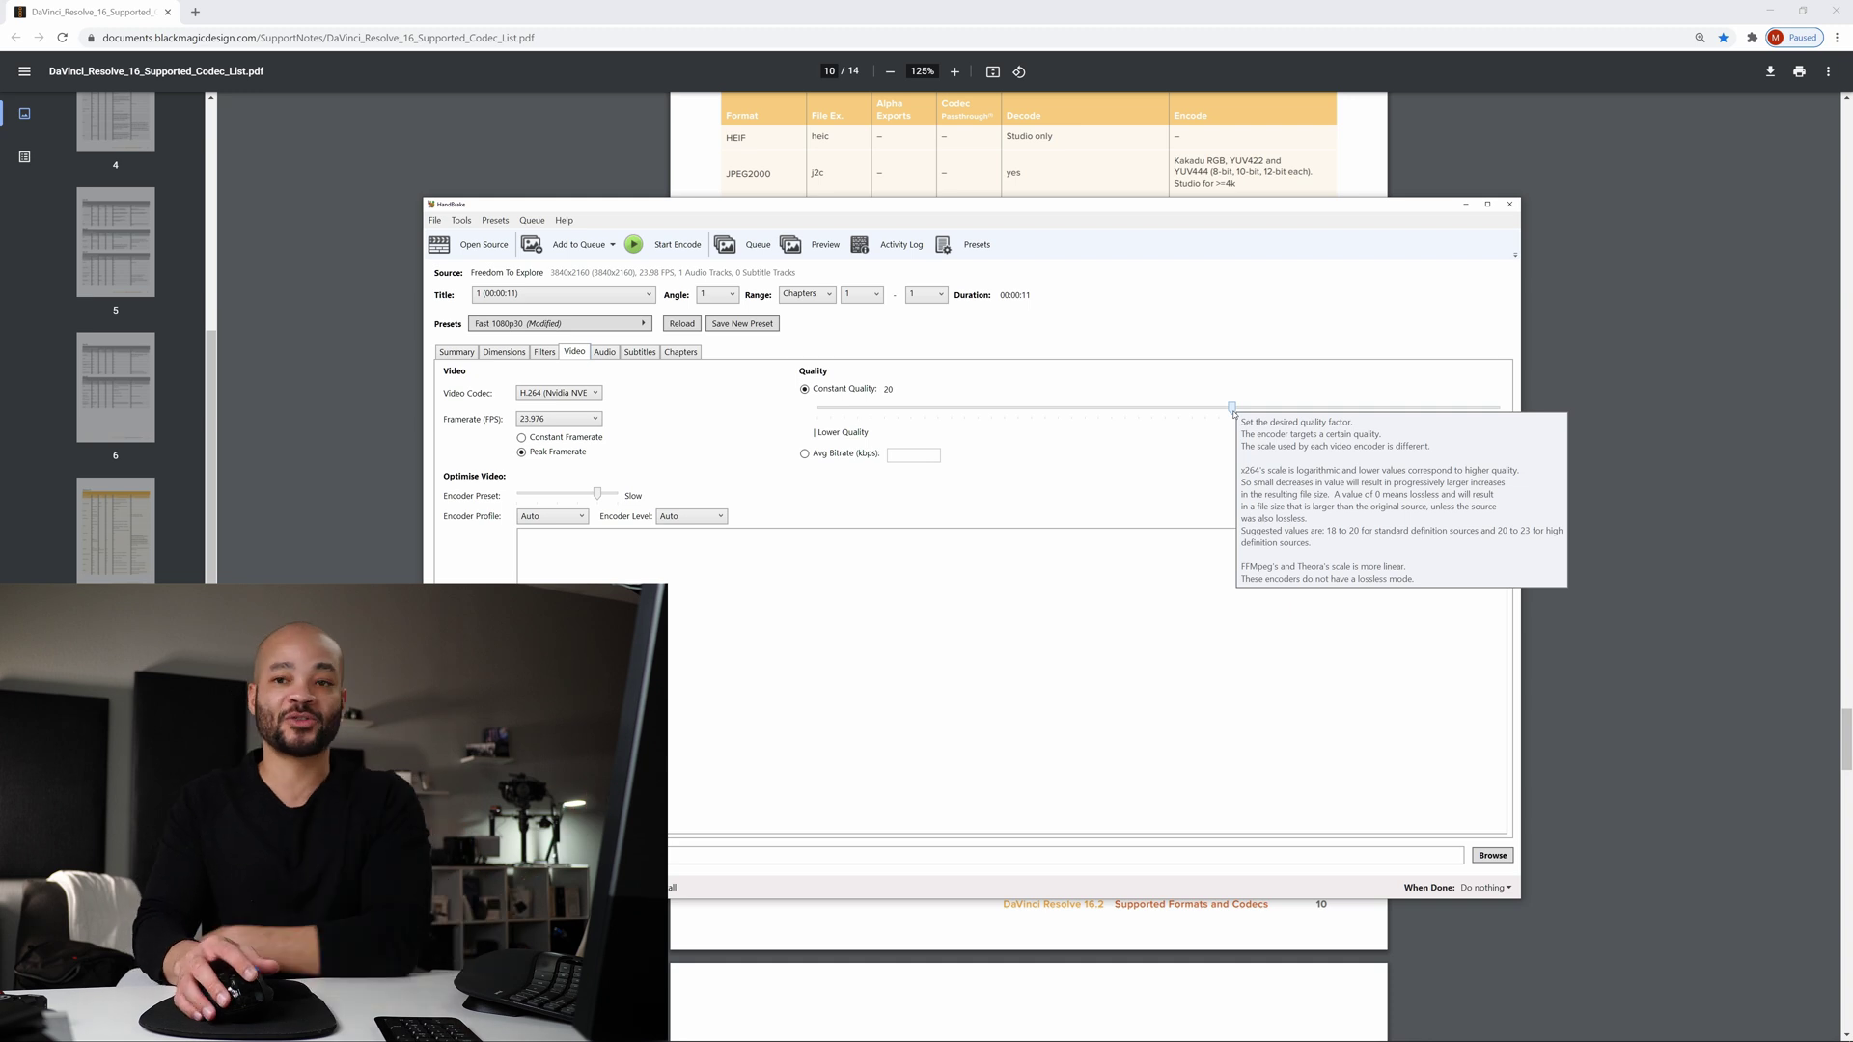
{"action": "left_click_drag", "start_coordinate": [1232, 409], "coordinate": [1291, 404]}
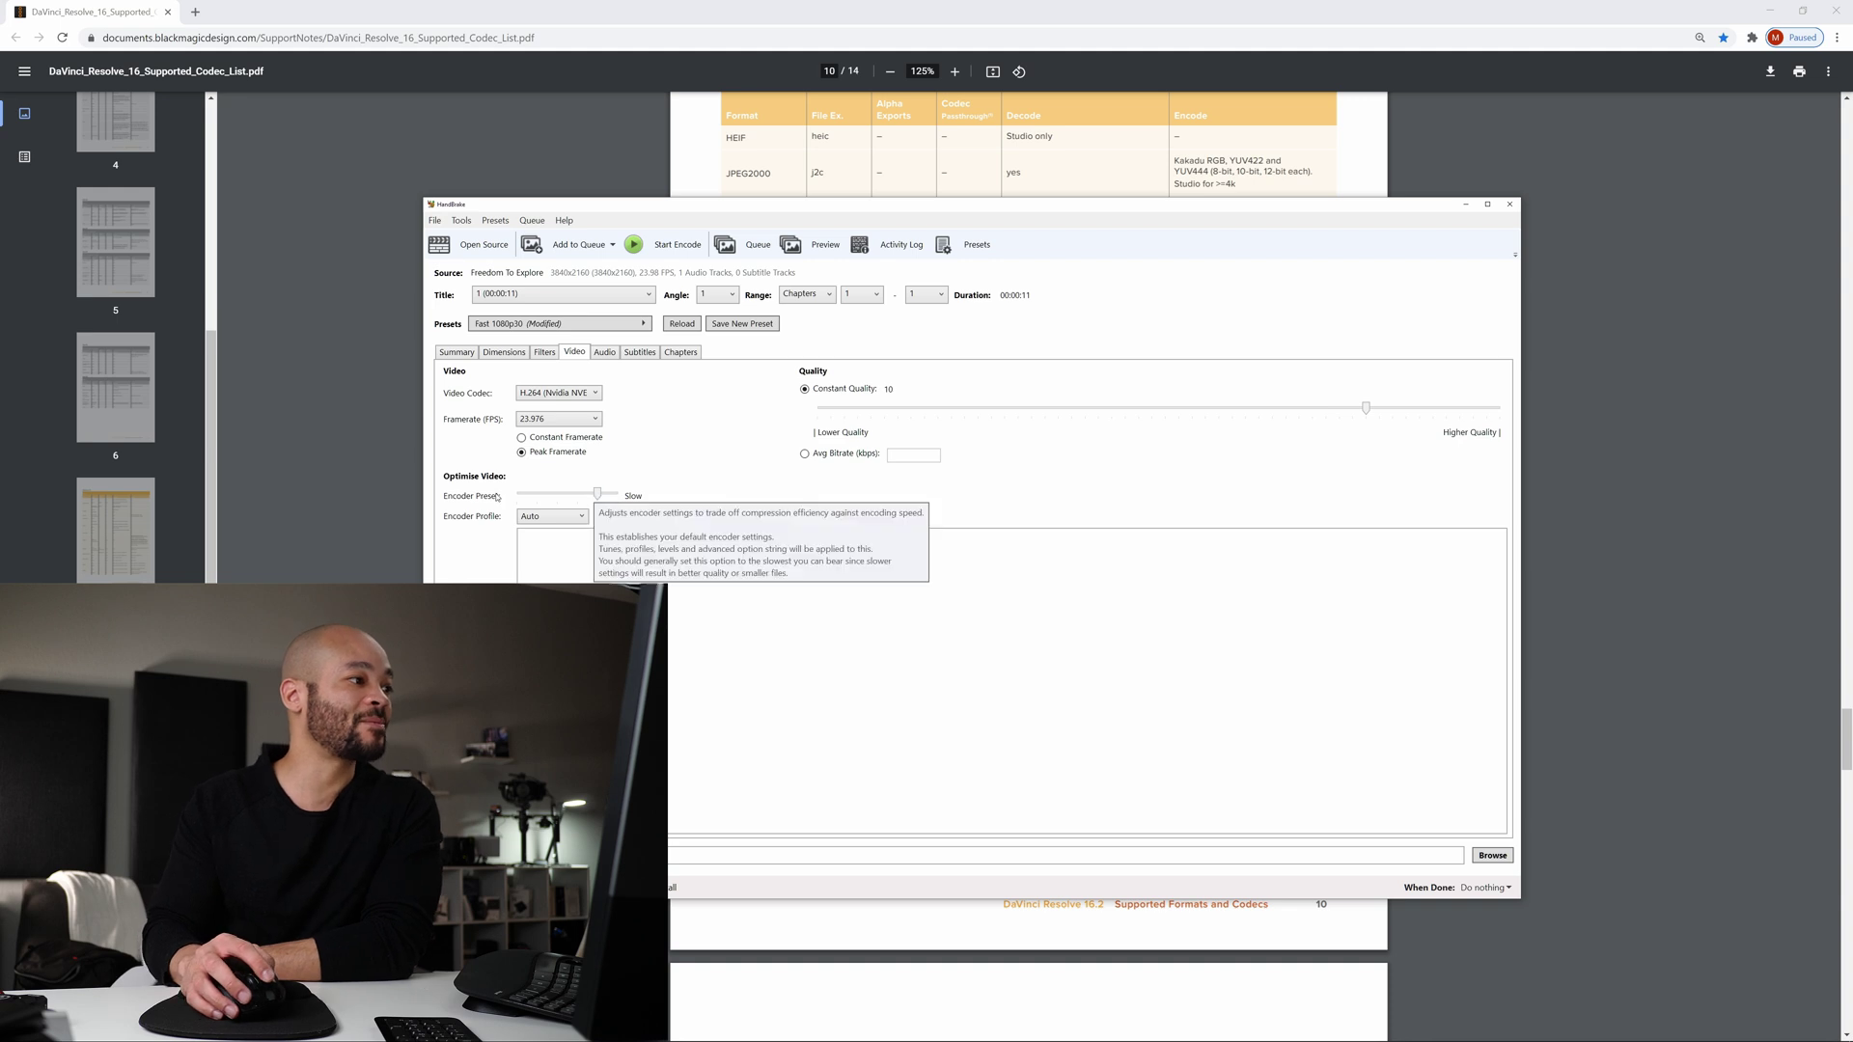
Nudge the encoder speed preset and choose the High encoder profile.
{"action": "left_click_drag", "start_coordinate": [598, 492], "coordinate": [604, 495]}
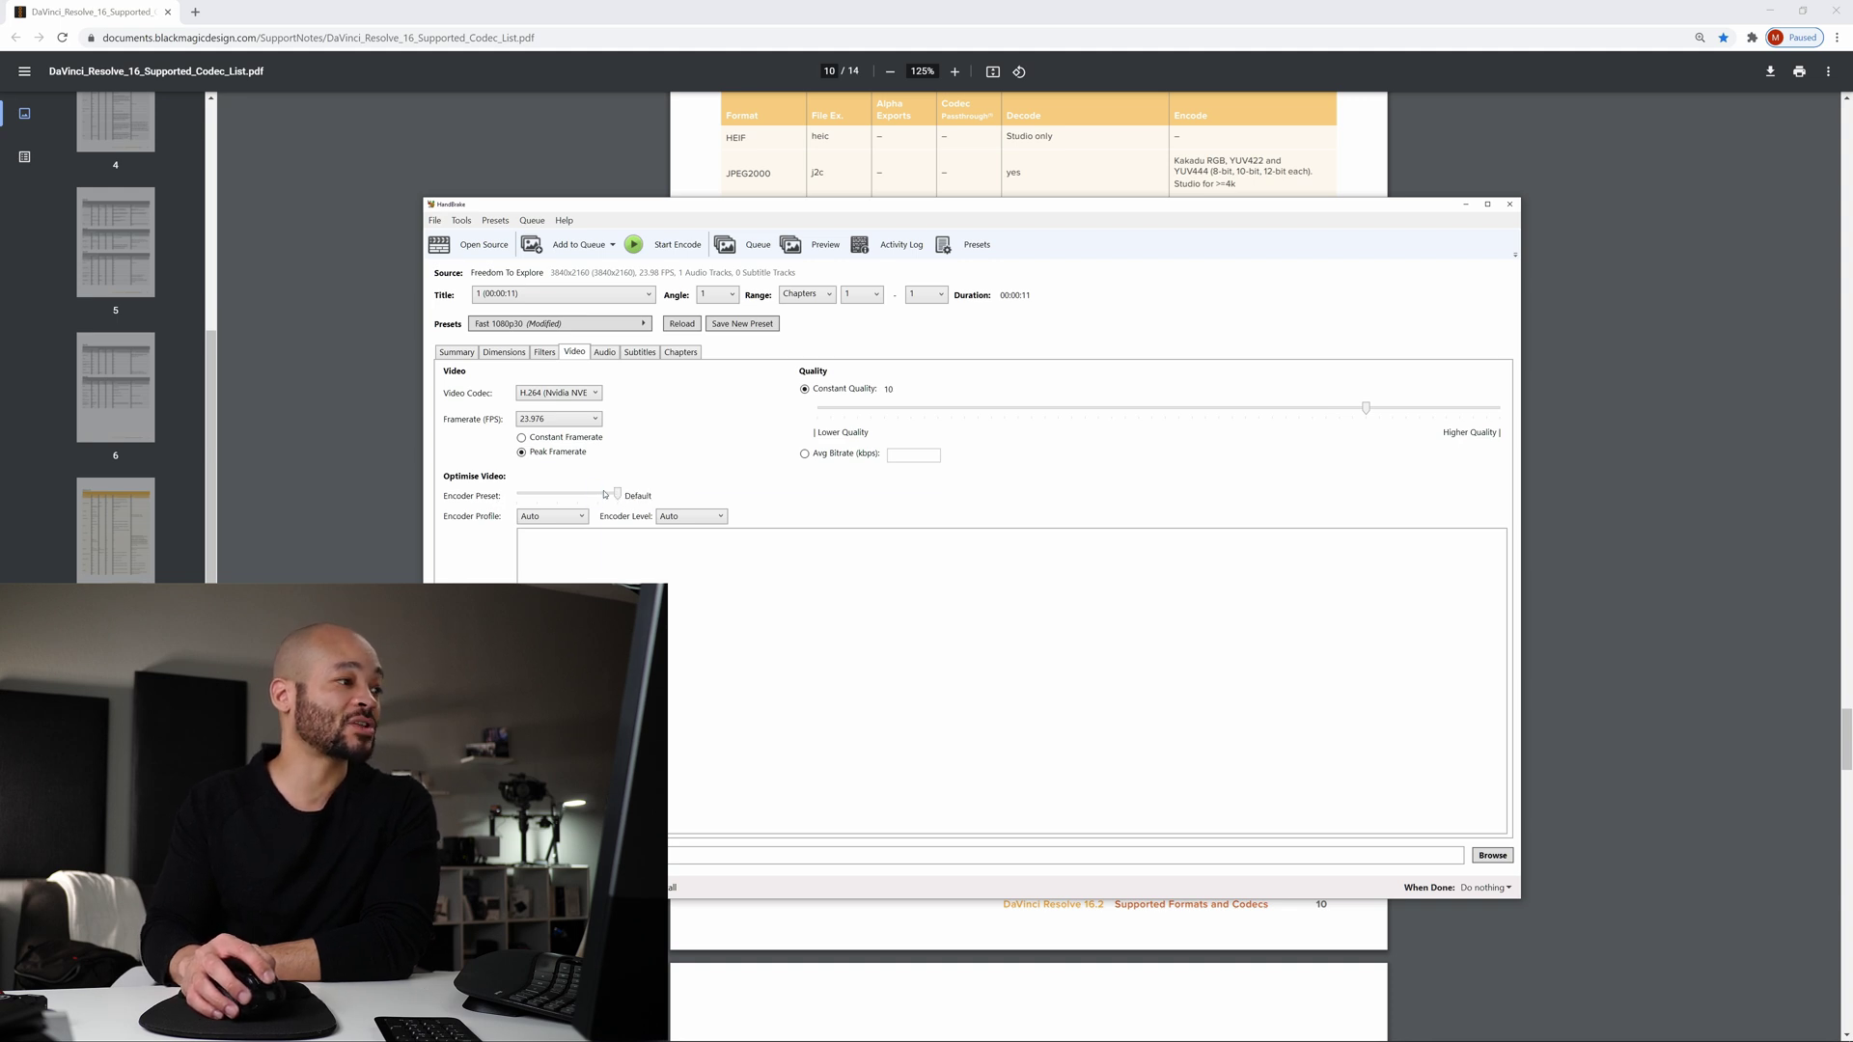
{"action": "left_click", "coordinate": [573, 517]}
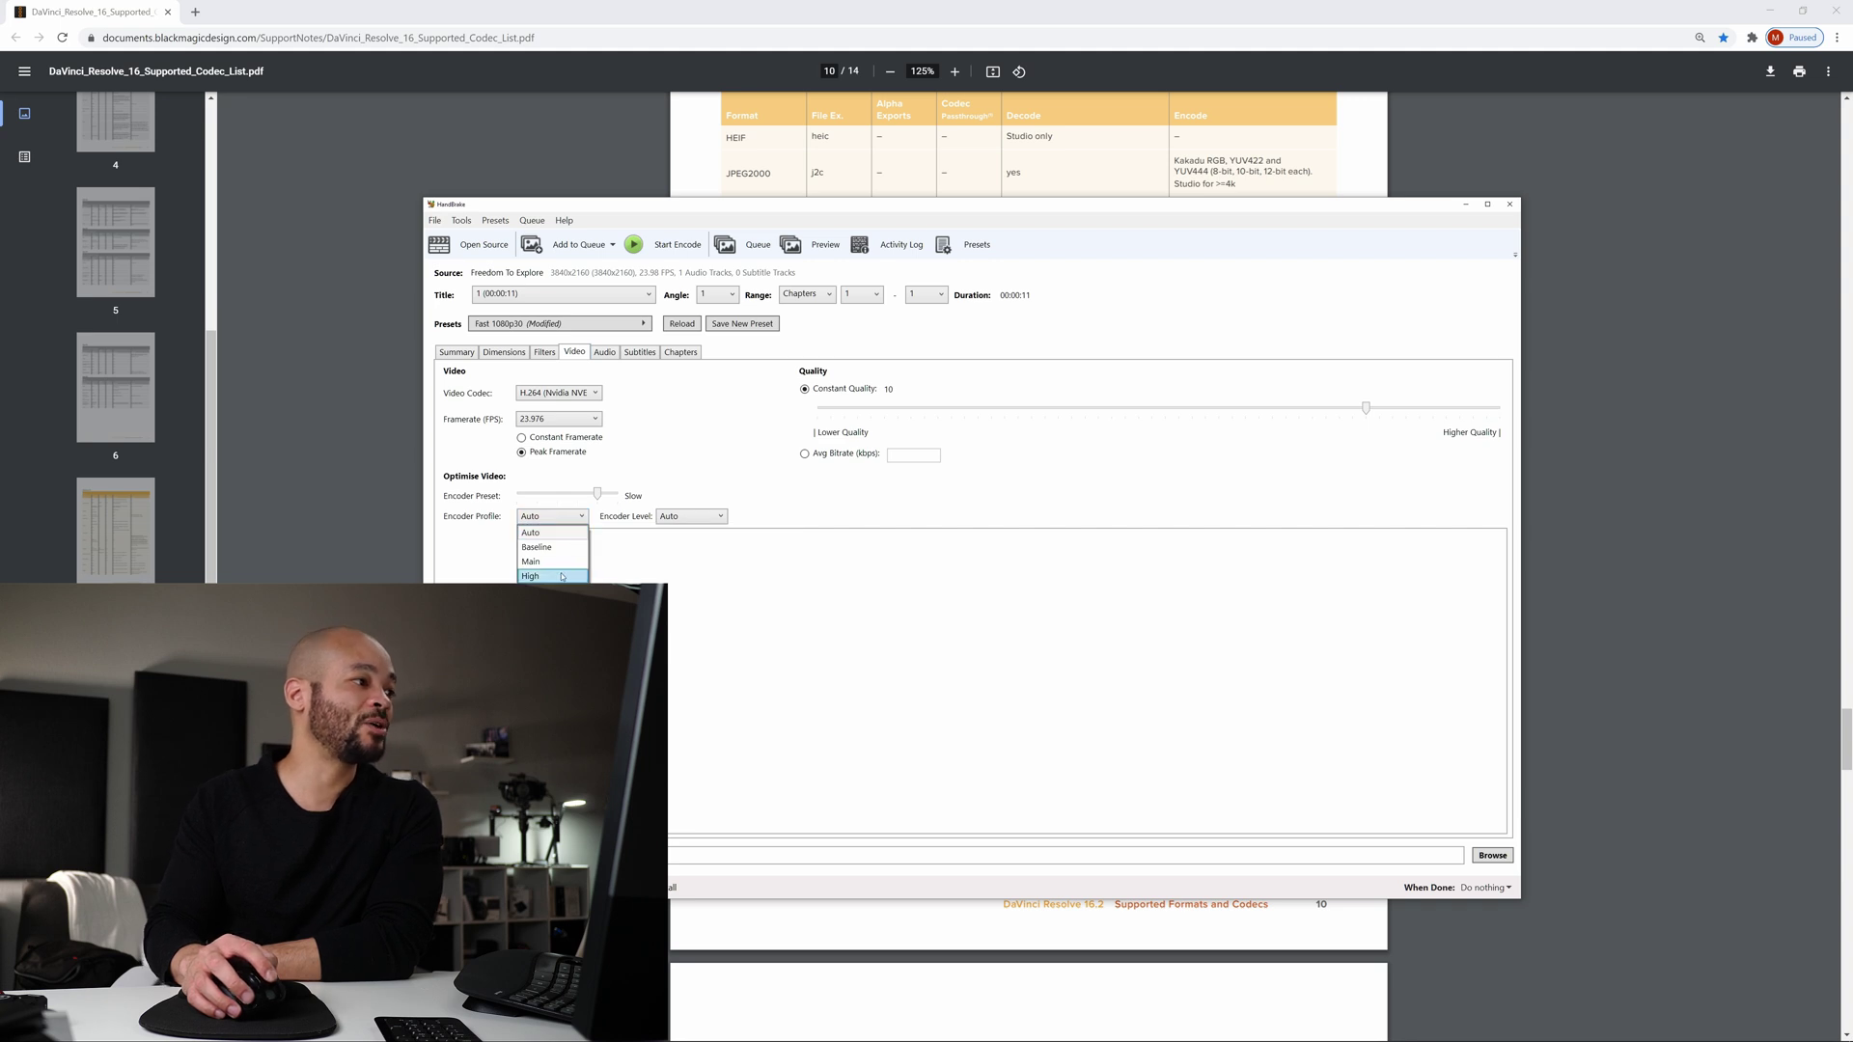
{"action": "left_click", "coordinate": [562, 577]}
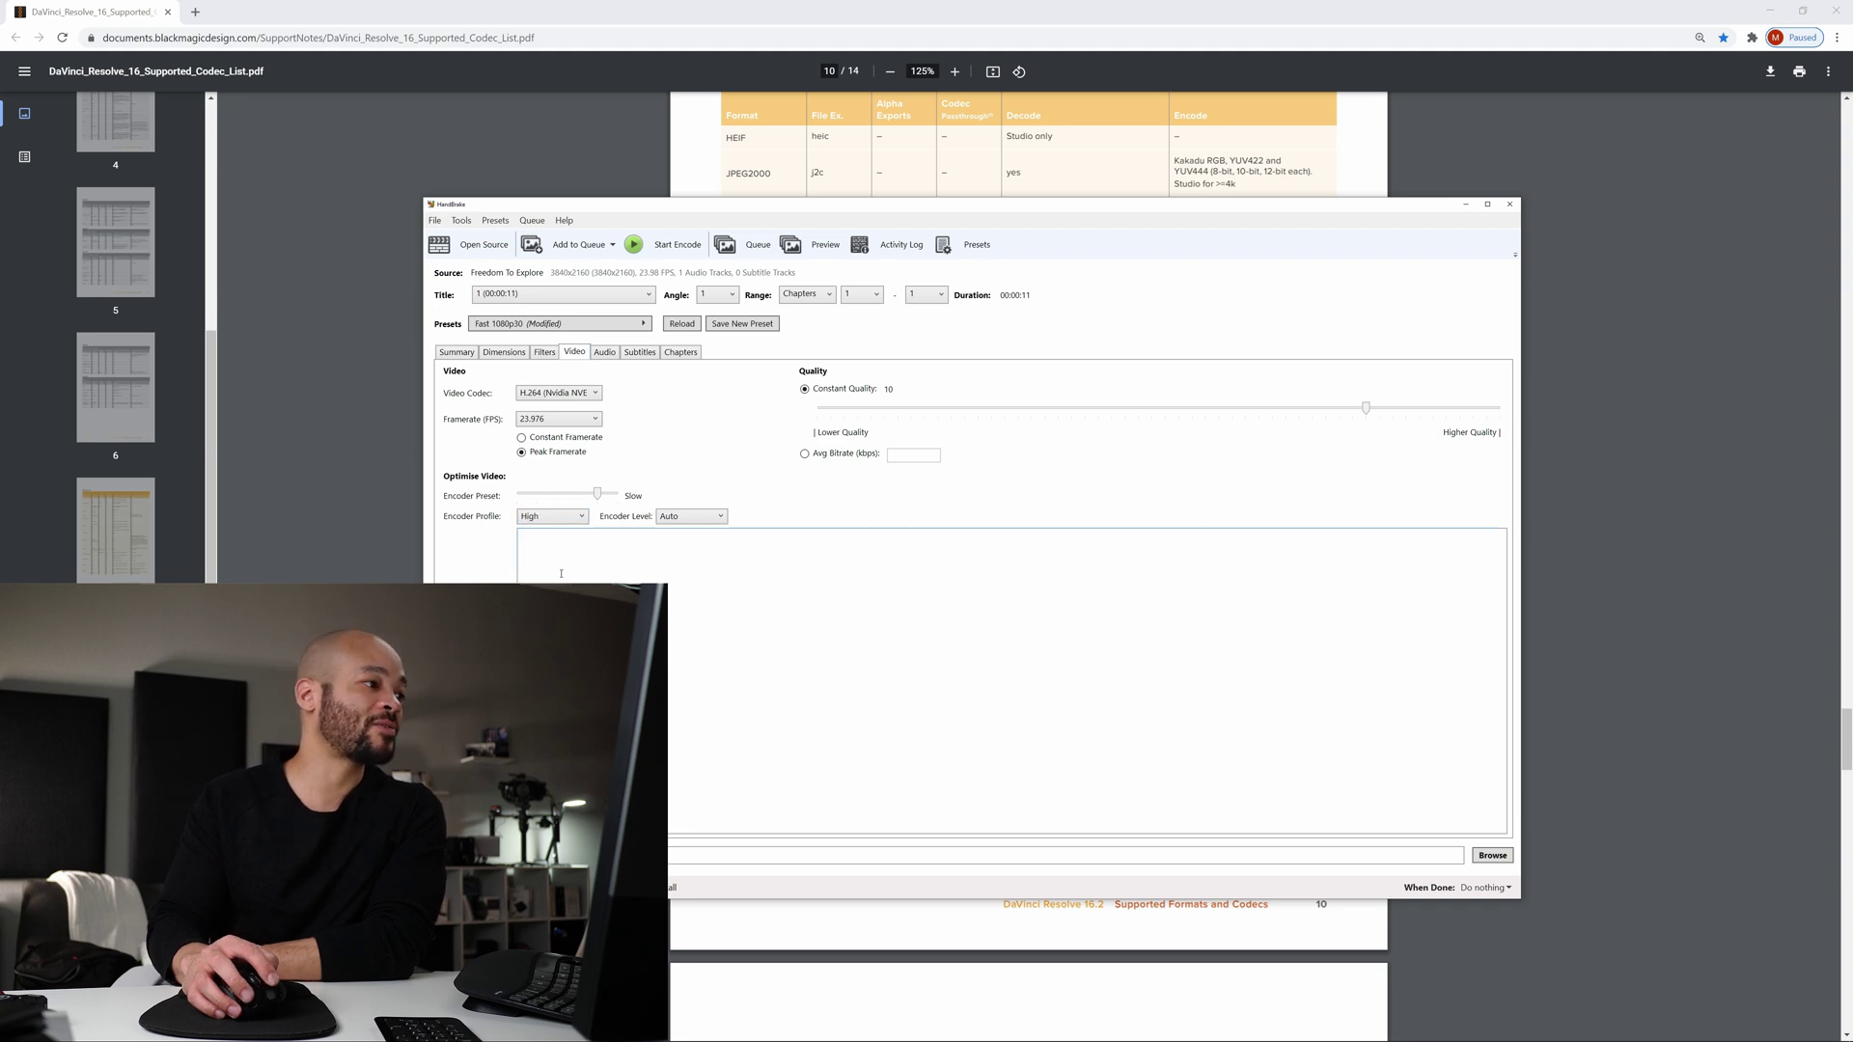
{"action": "left_click", "coordinate": [604, 351]}
Set the AAC stereo audio track's bitrate to 320 kbps.
{"action": "left_click", "coordinate": [740, 422]}
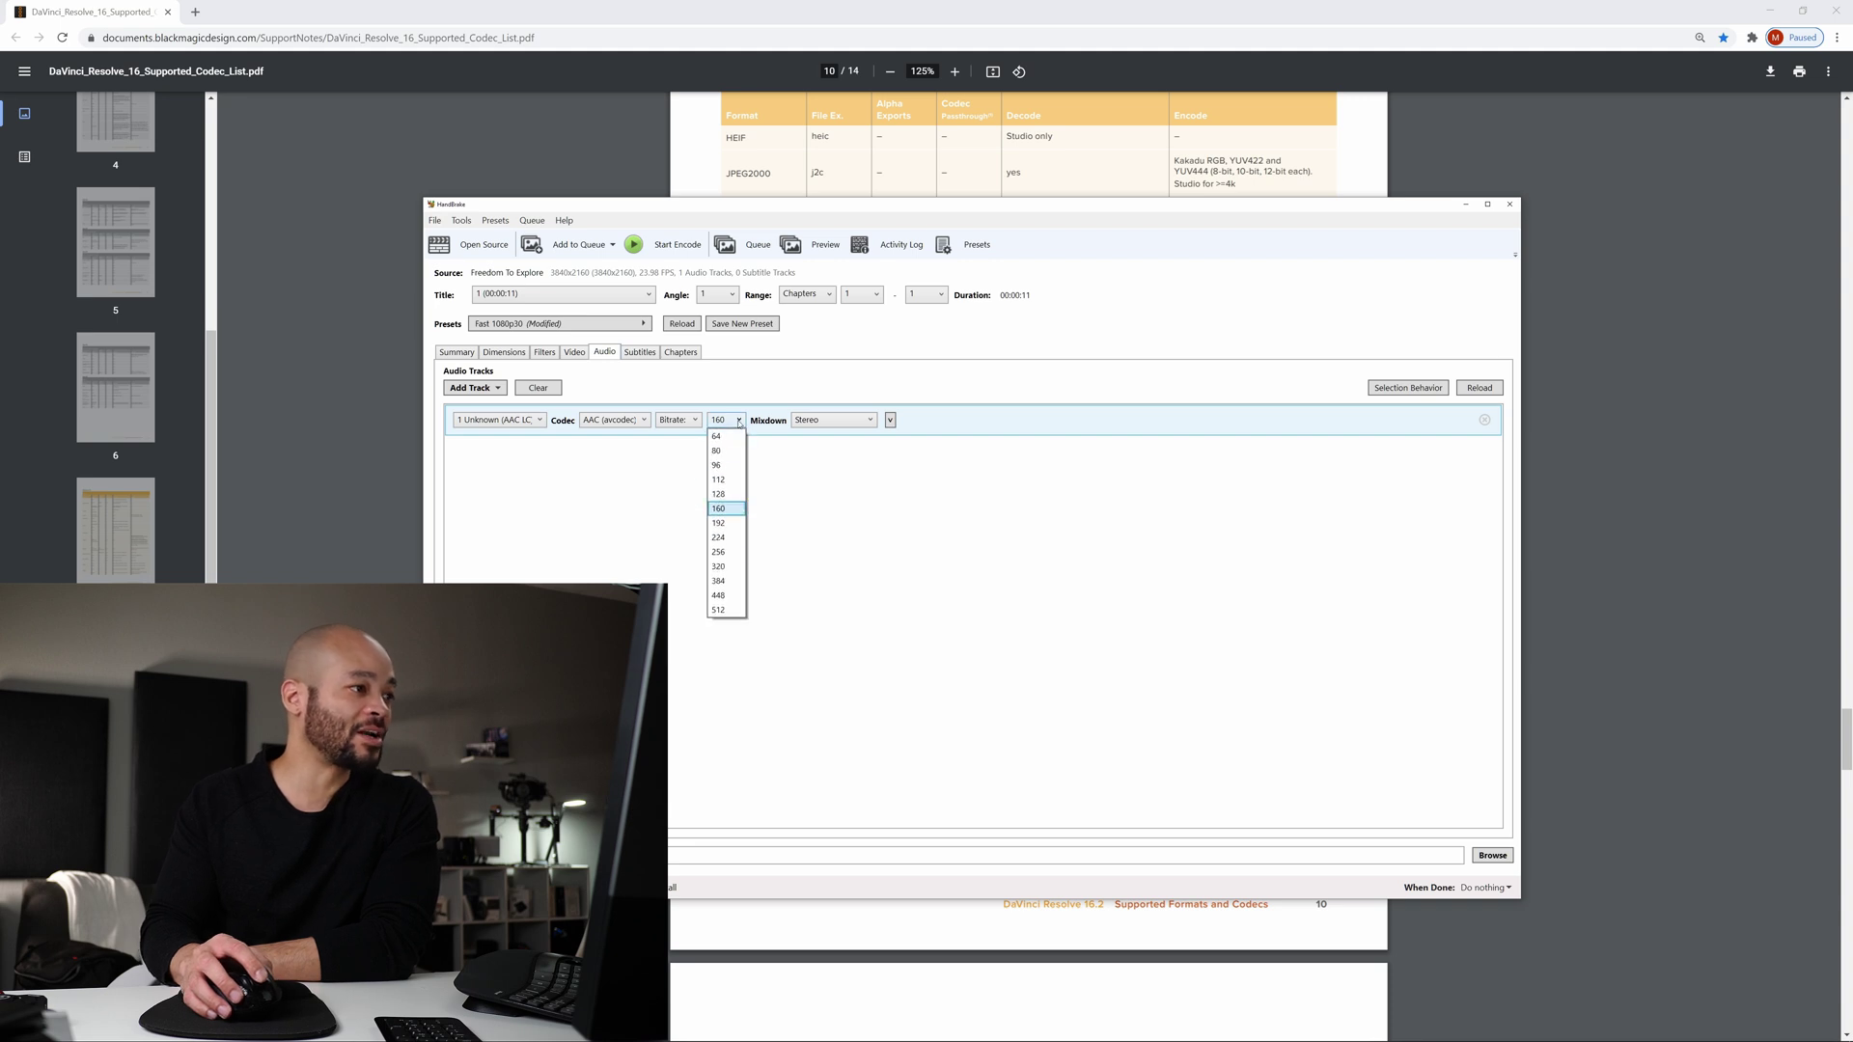
{"action": "left_click", "coordinate": [734, 552]}
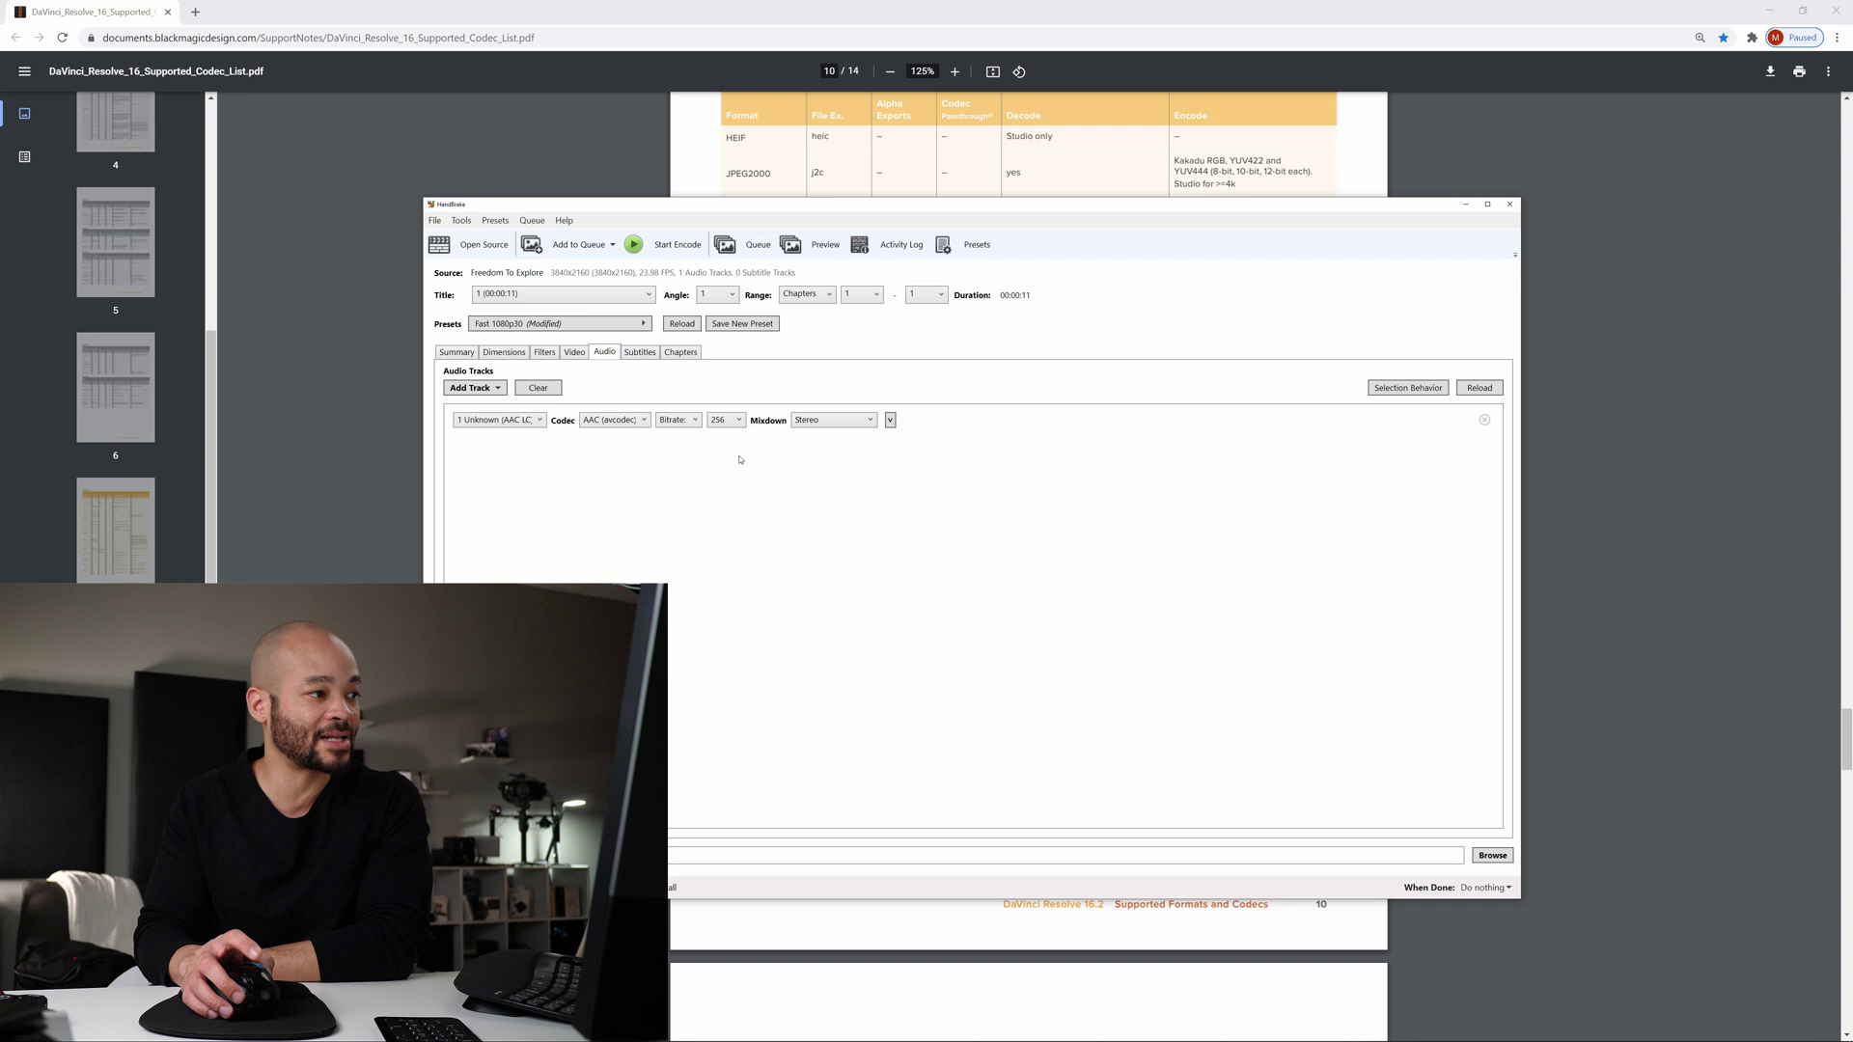
{"action": "left_click", "coordinate": [733, 425]}
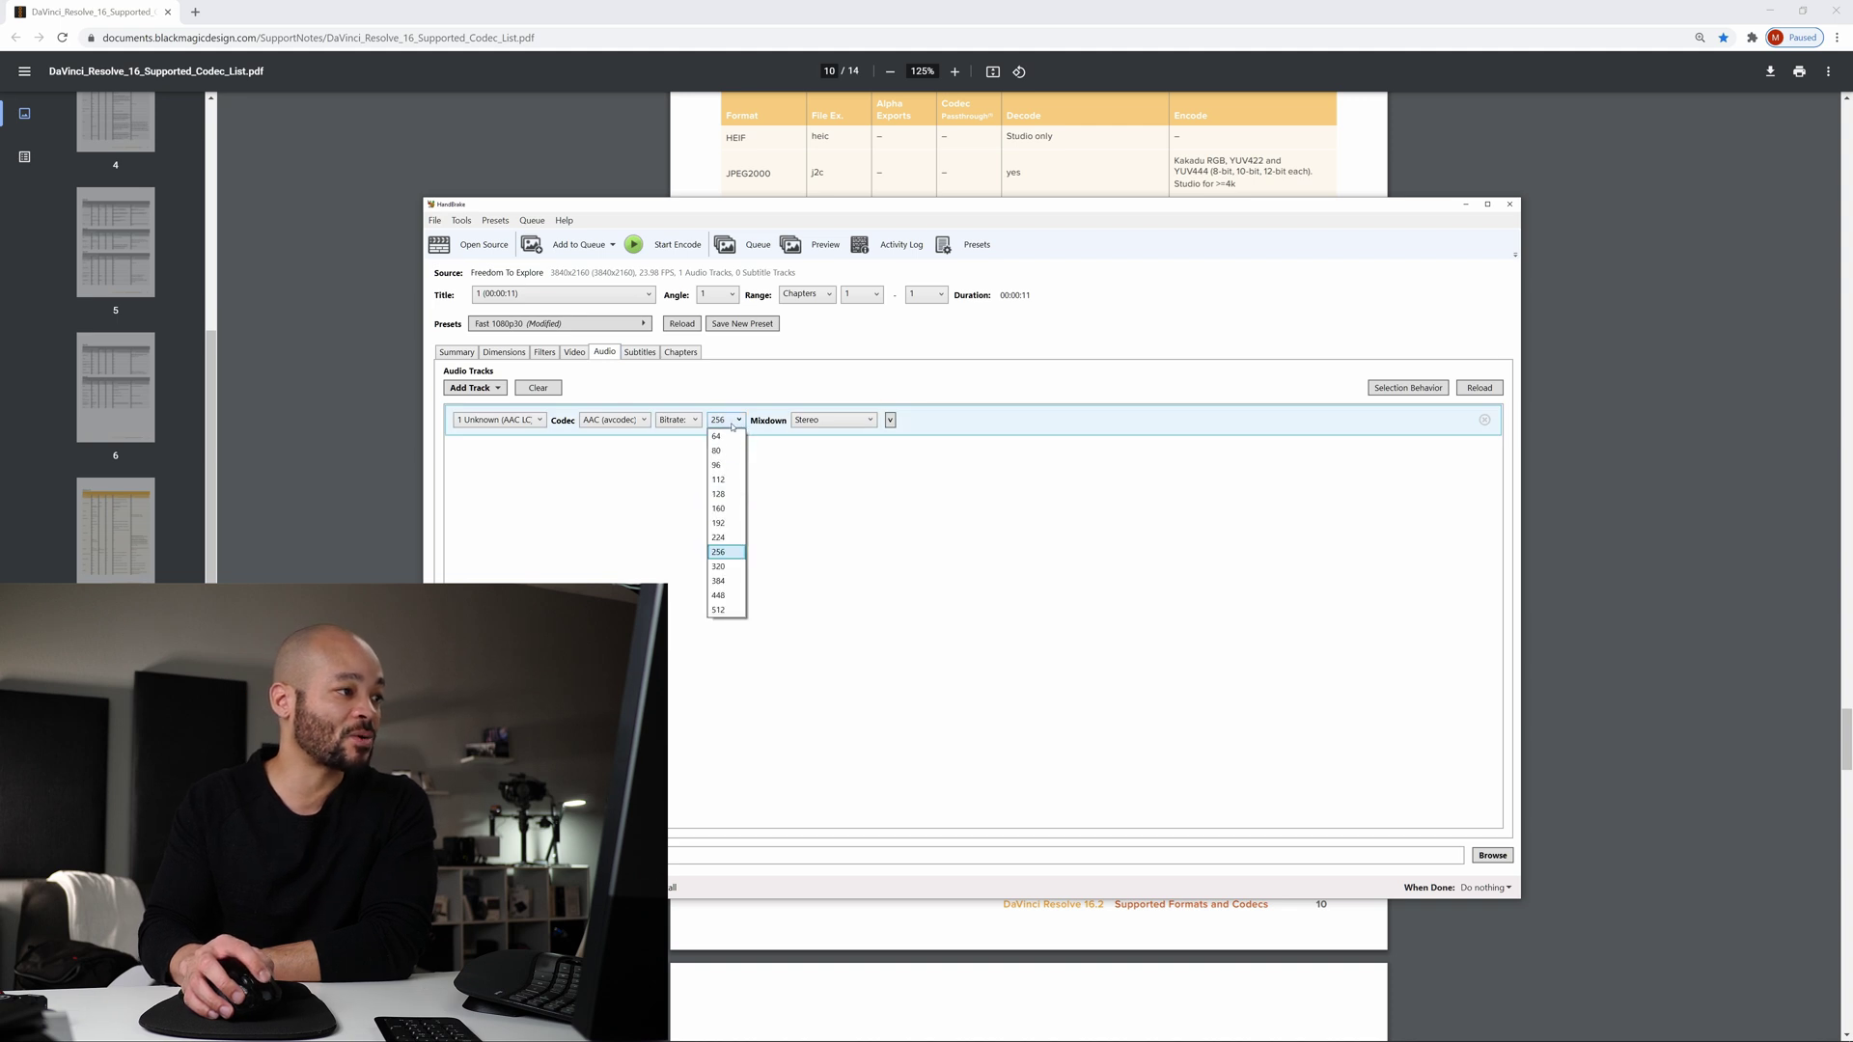
{"action": "left_click", "coordinate": [737, 567]}
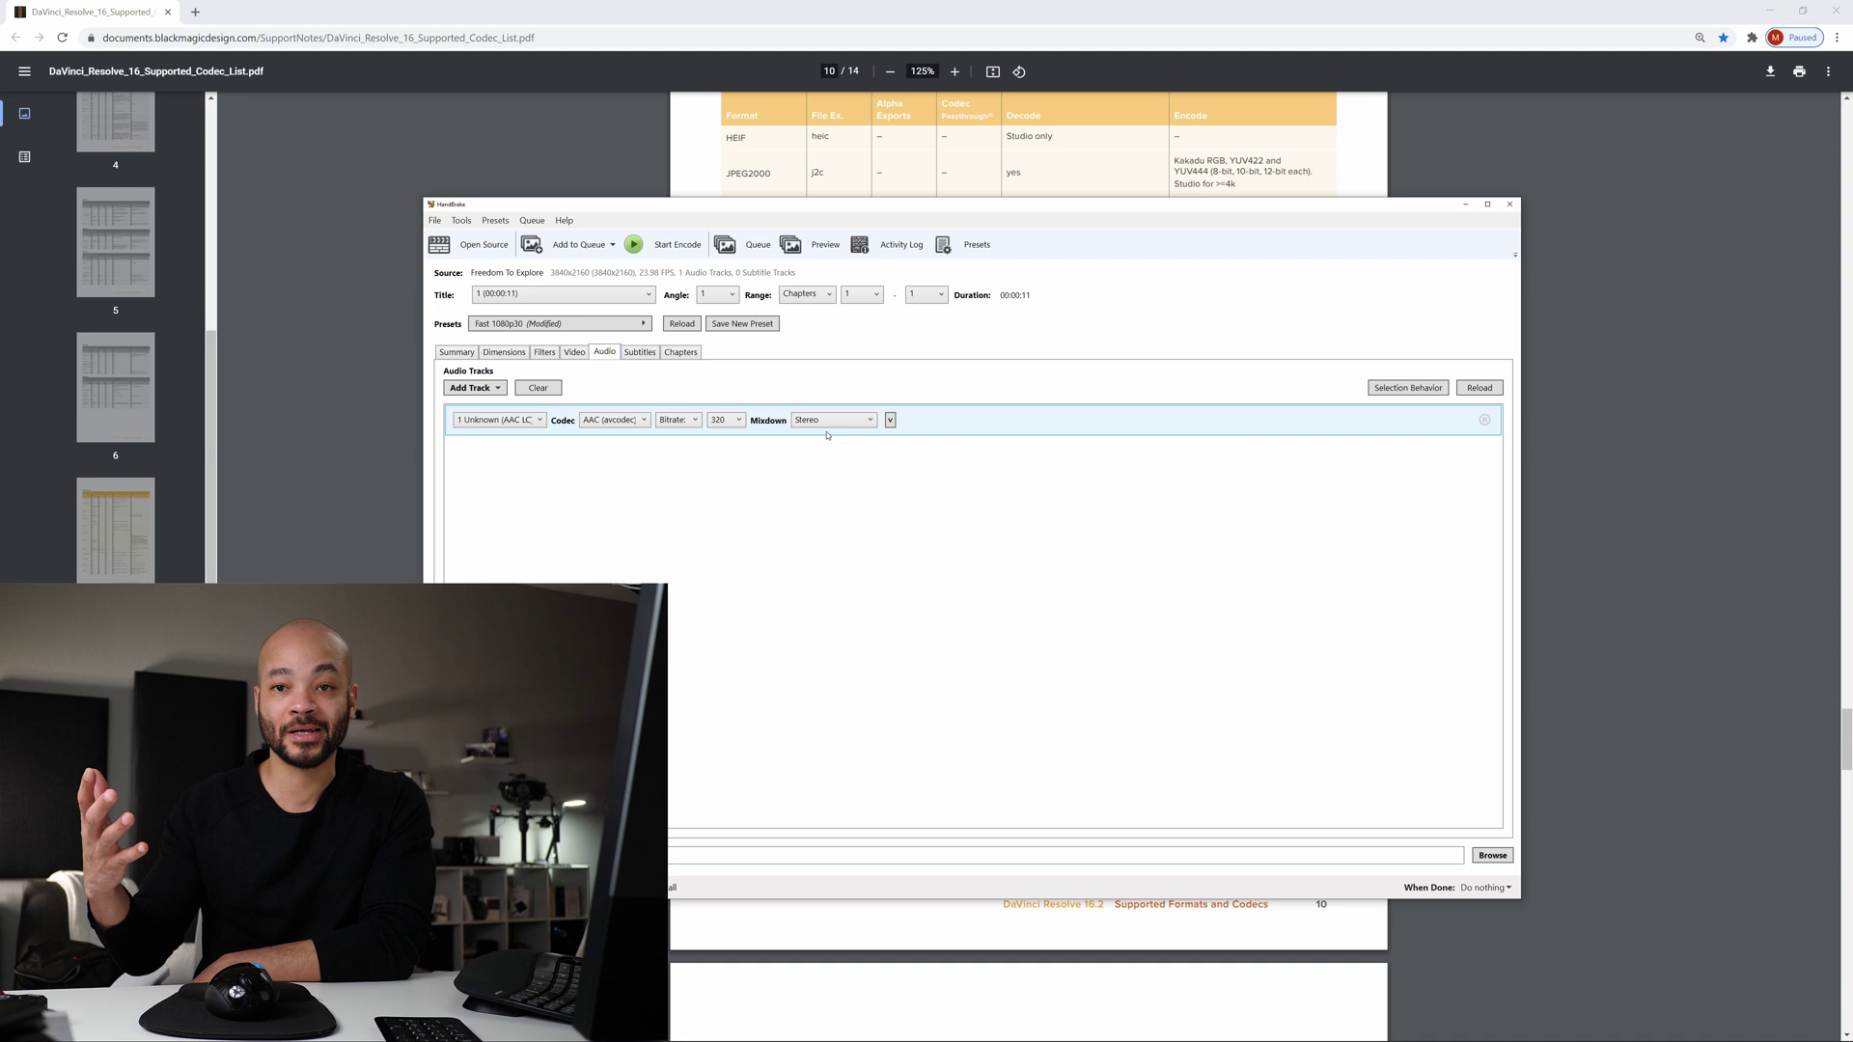
Glance at the Subtitles and Chapters tabs, then return to the Summary.
{"action": "left_click", "coordinate": [640, 354]}
{"action": "left_click", "coordinate": [685, 354]}
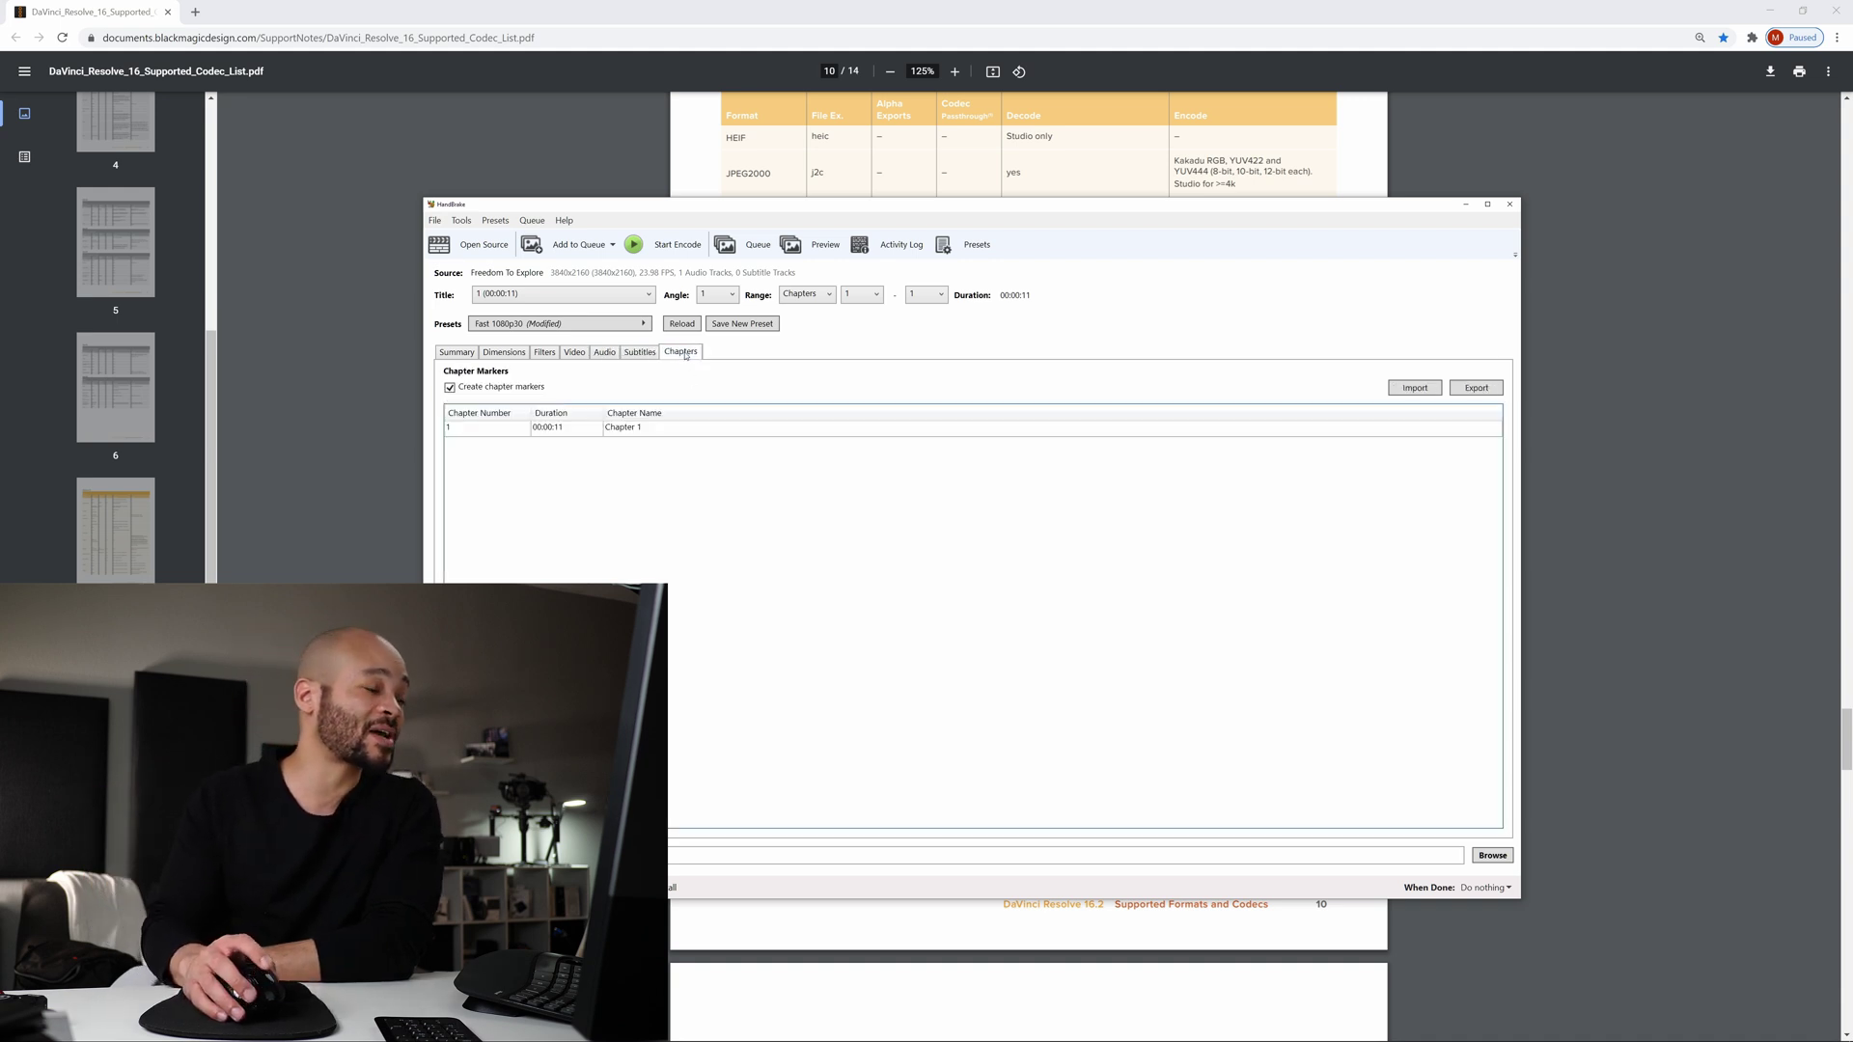
{"action": "left_click", "coordinate": [458, 353]}
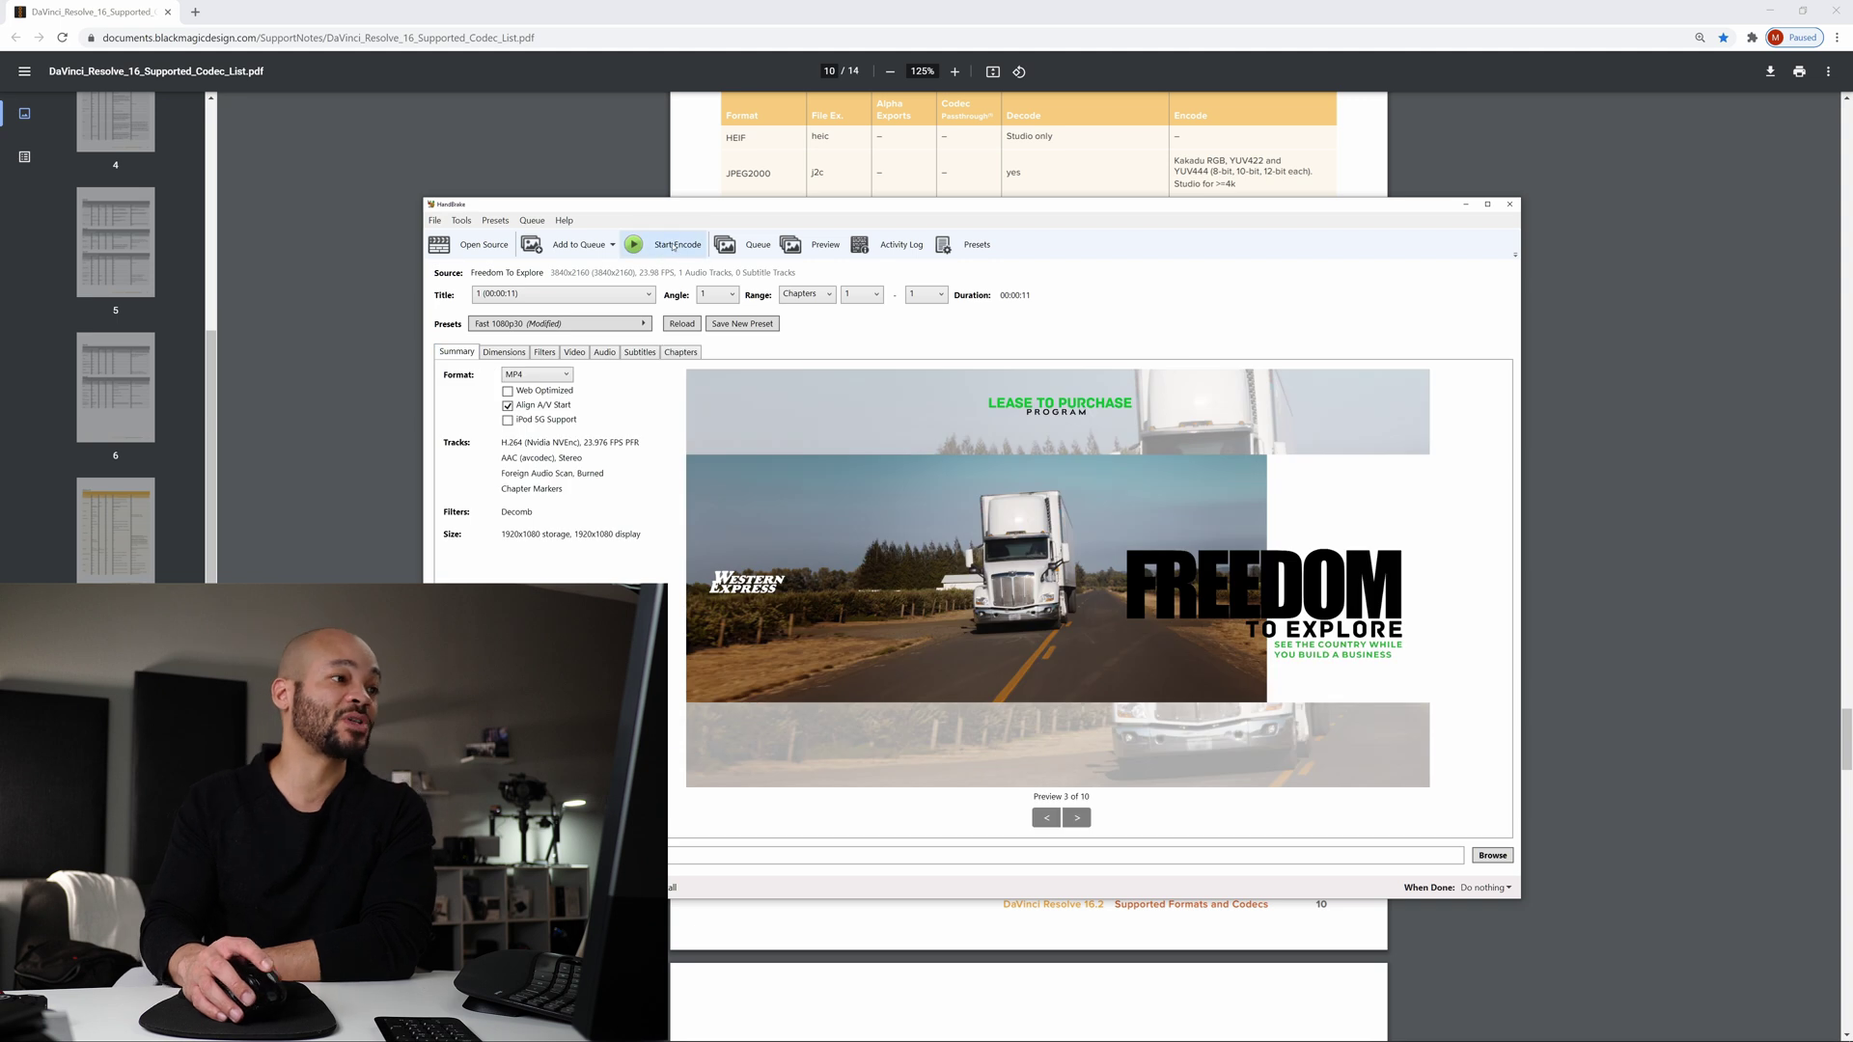
Save the output file to the Videos folder and start encoding Freedom To Explore.
{"action": "left_click", "coordinate": [1491, 855]}
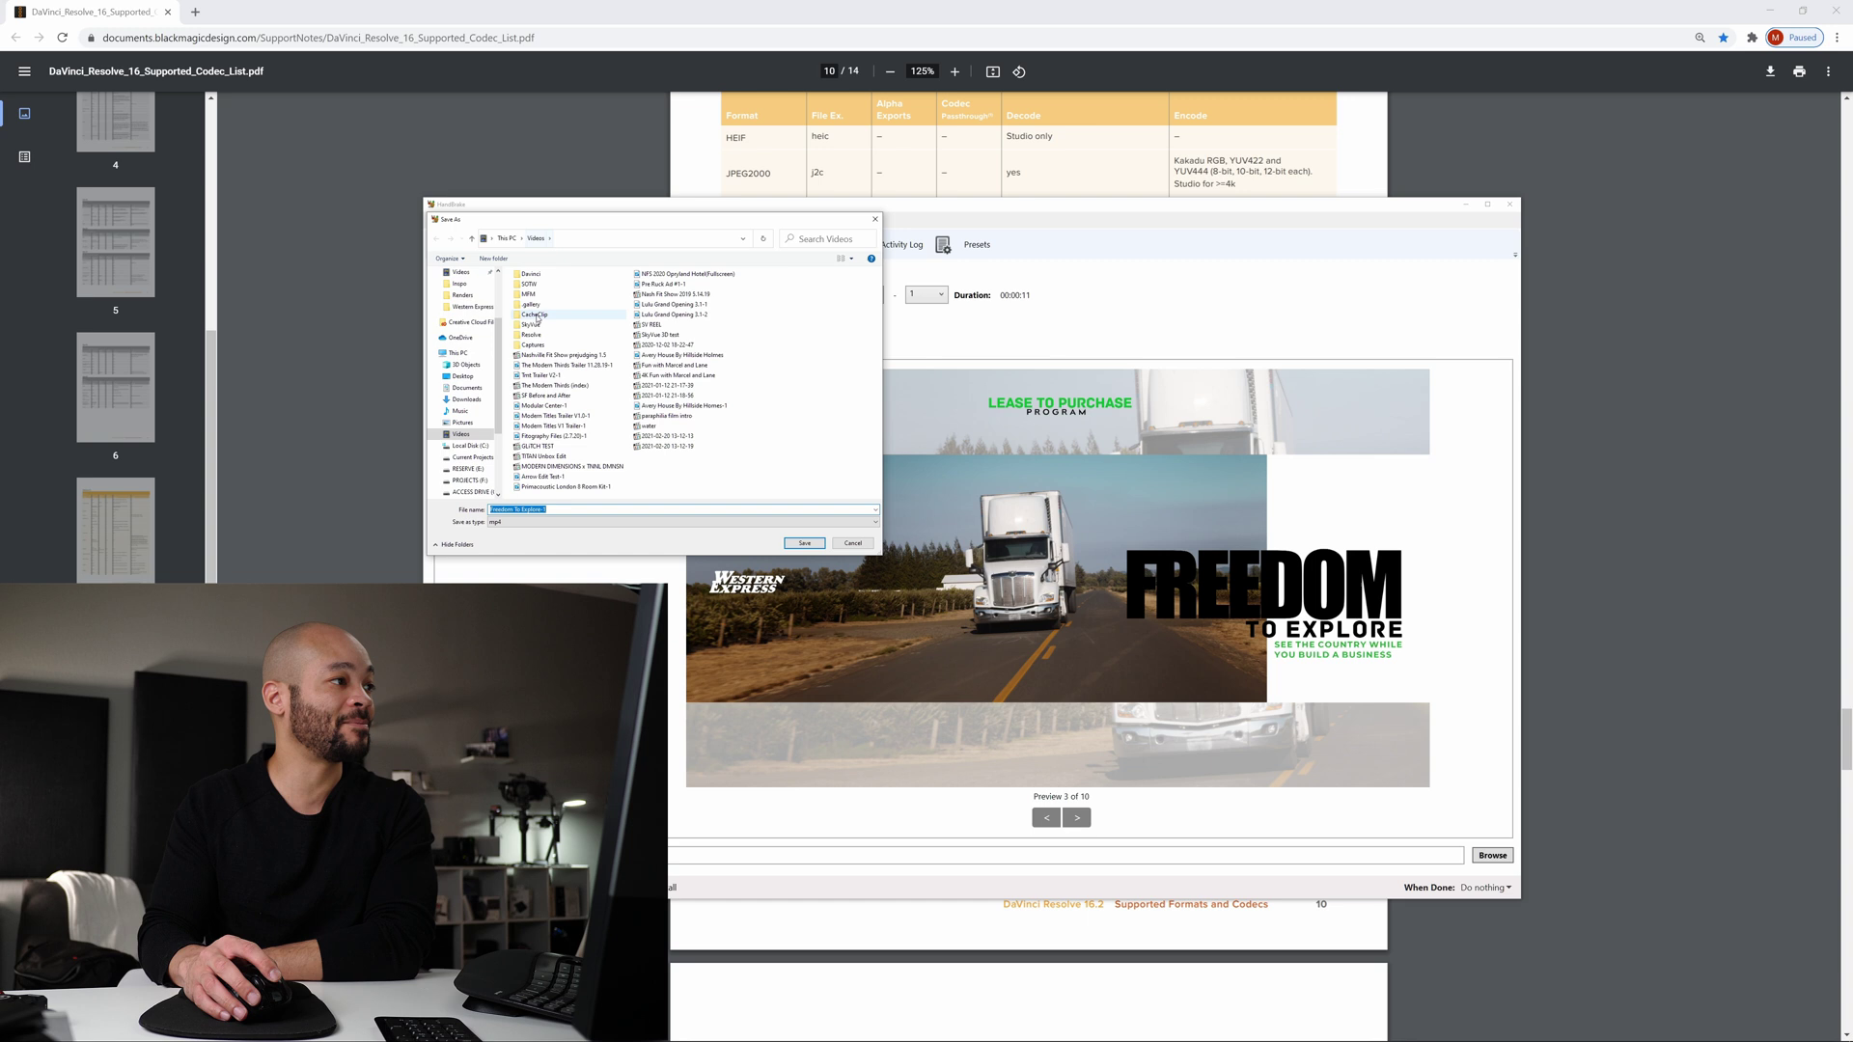
{"action": "left_click", "coordinate": [803, 544]}
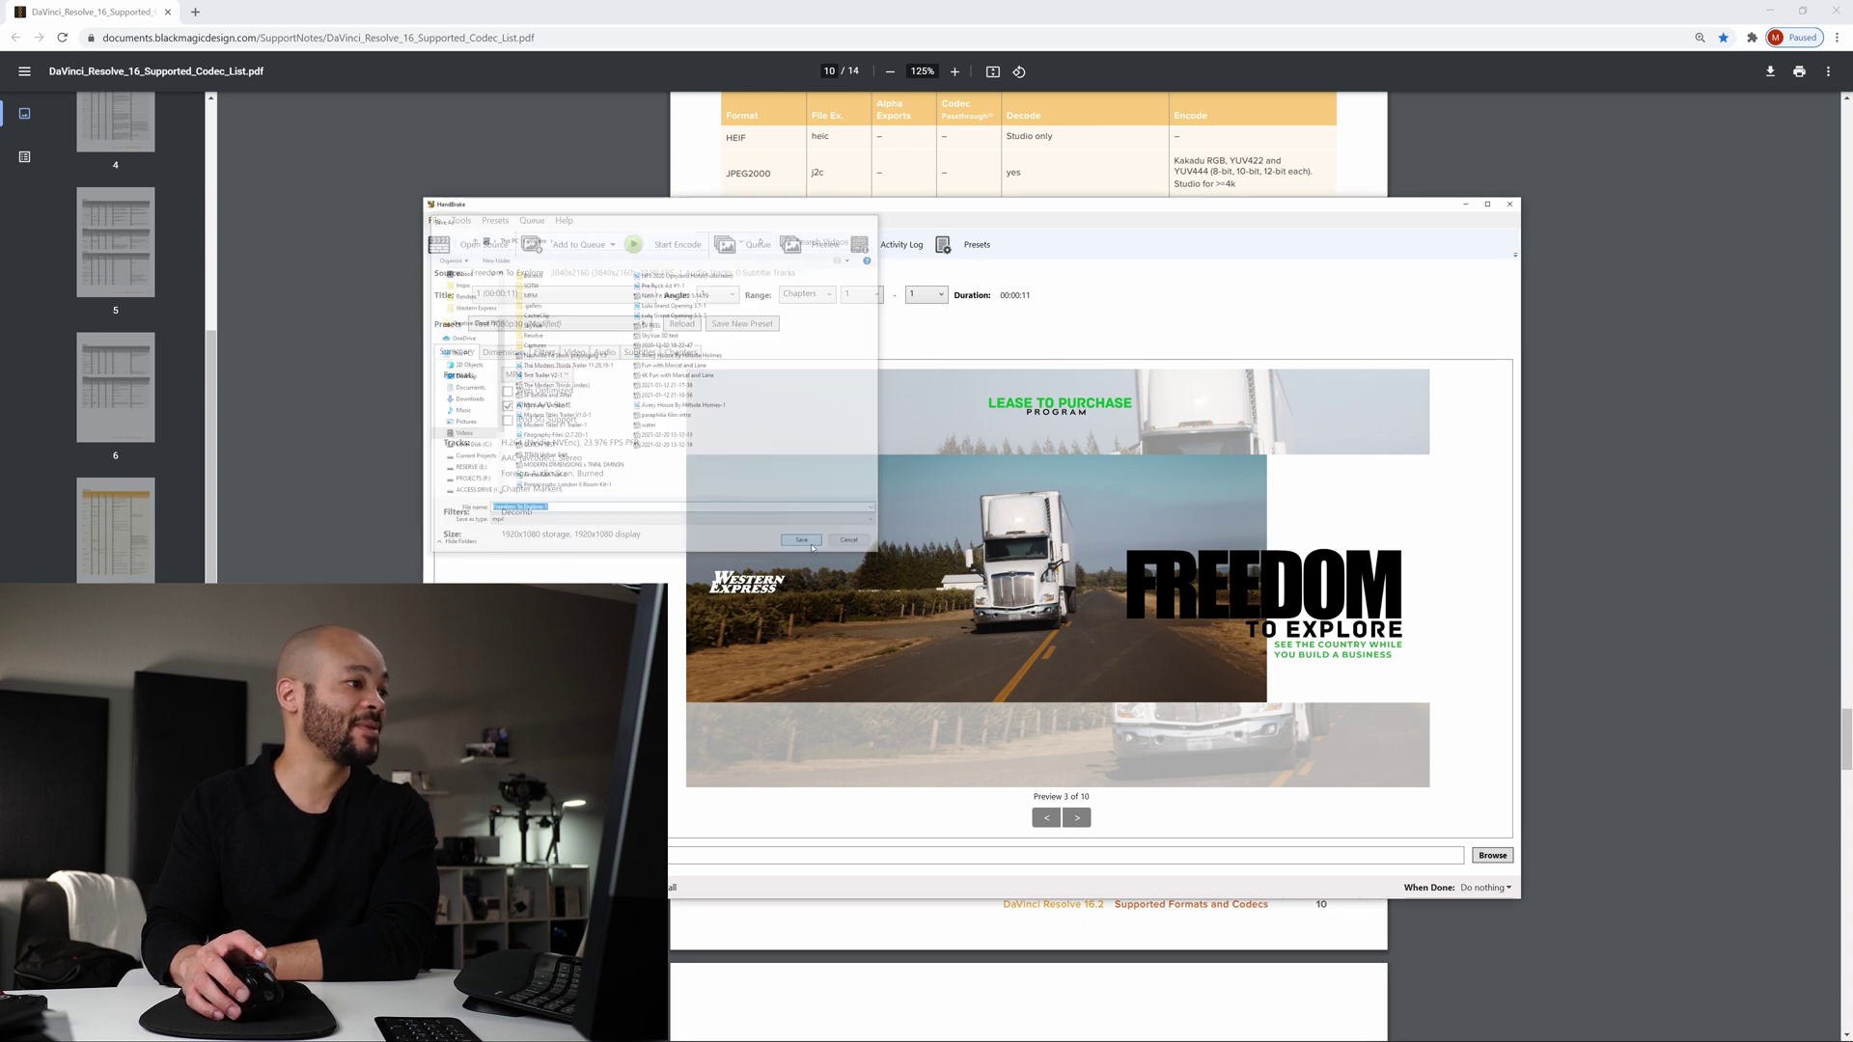
{"action": "left_click", "coordinate": [660, 245]}
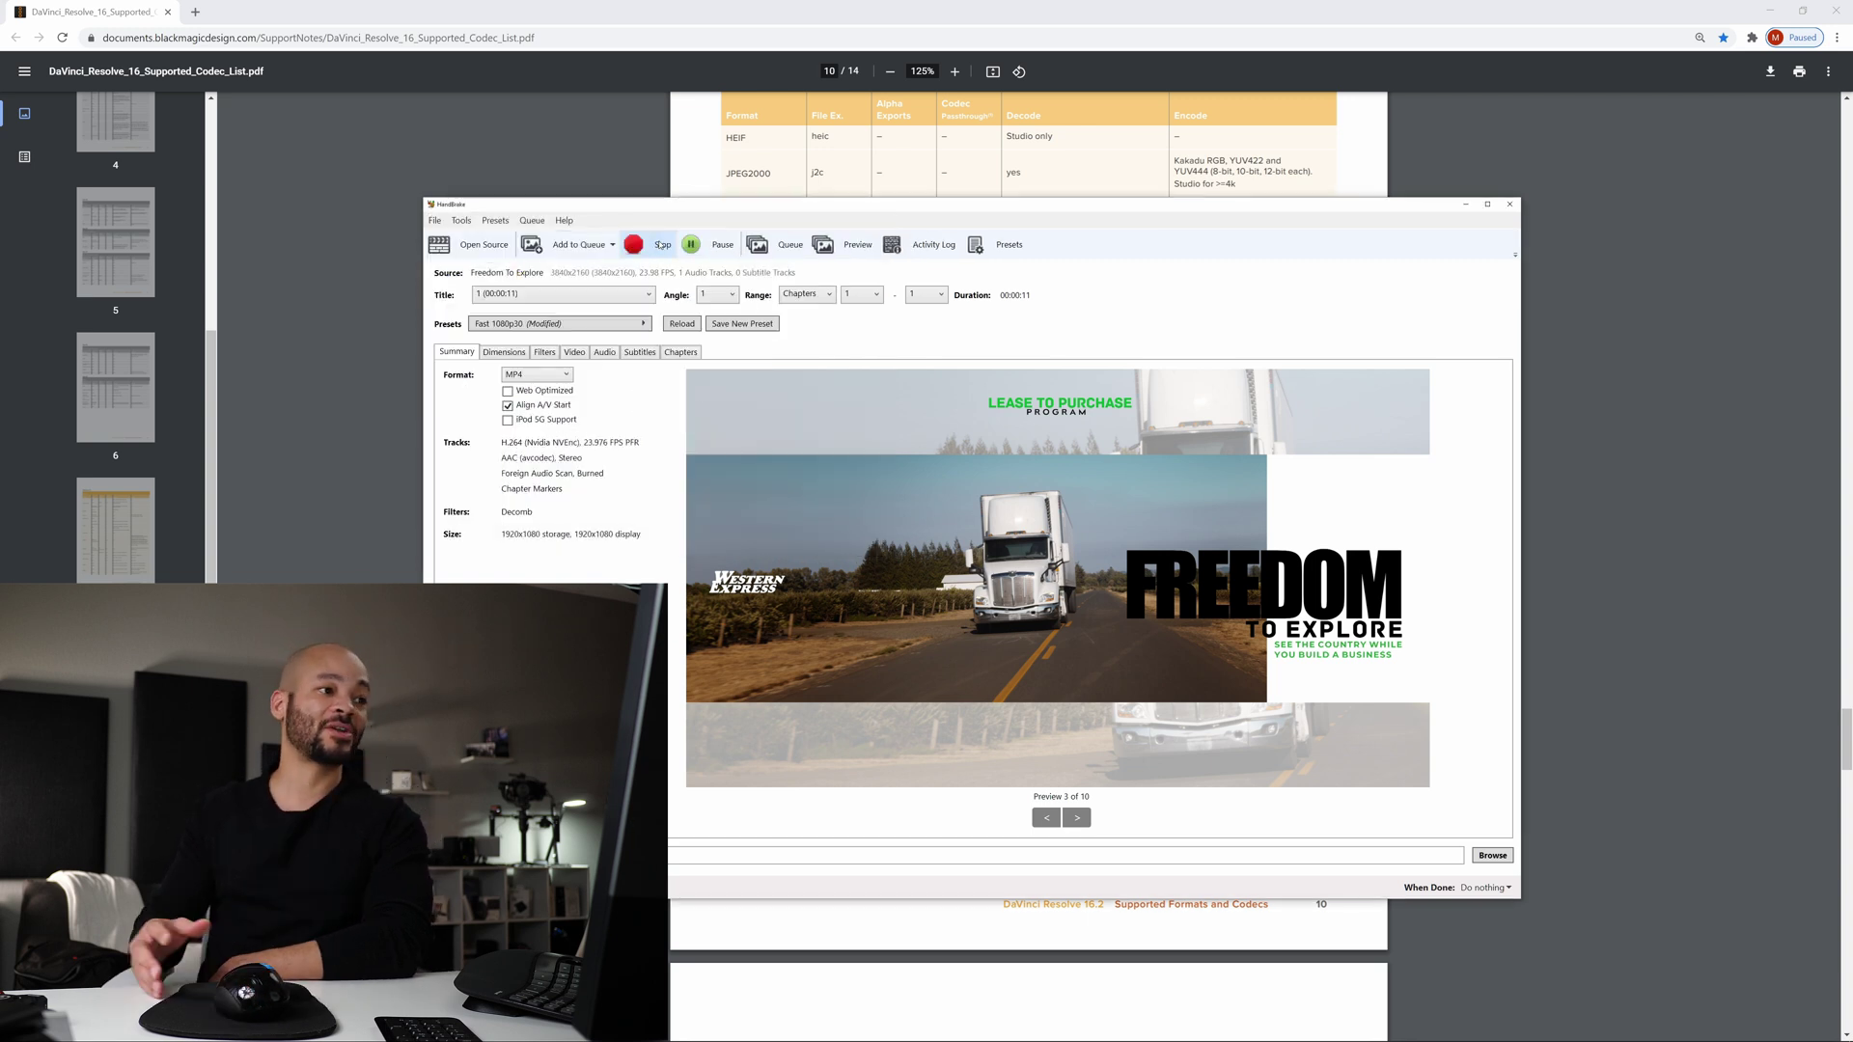